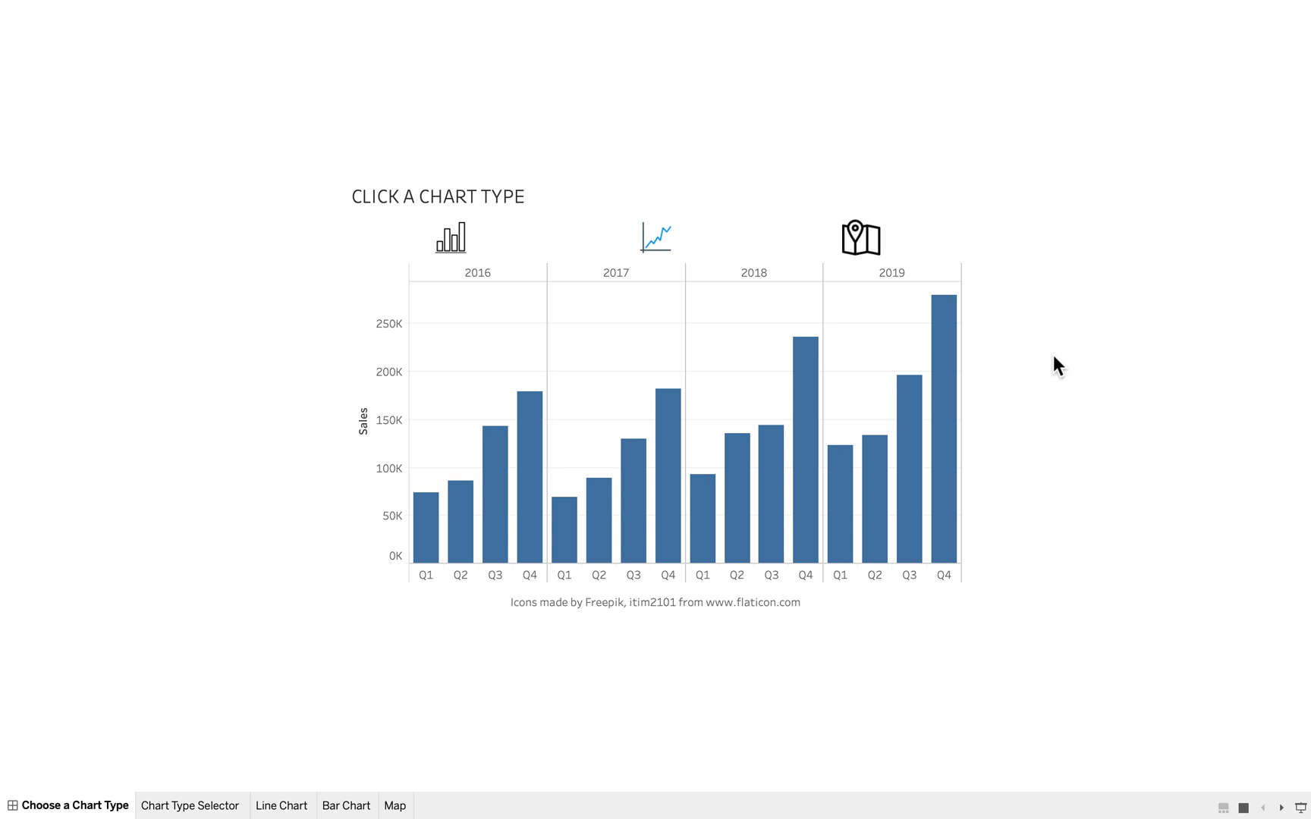
- Switch the dashboard through the line, map and bar charts, then exit presentation mode
{"action": "left_click", "coordinate": [657, 236]}
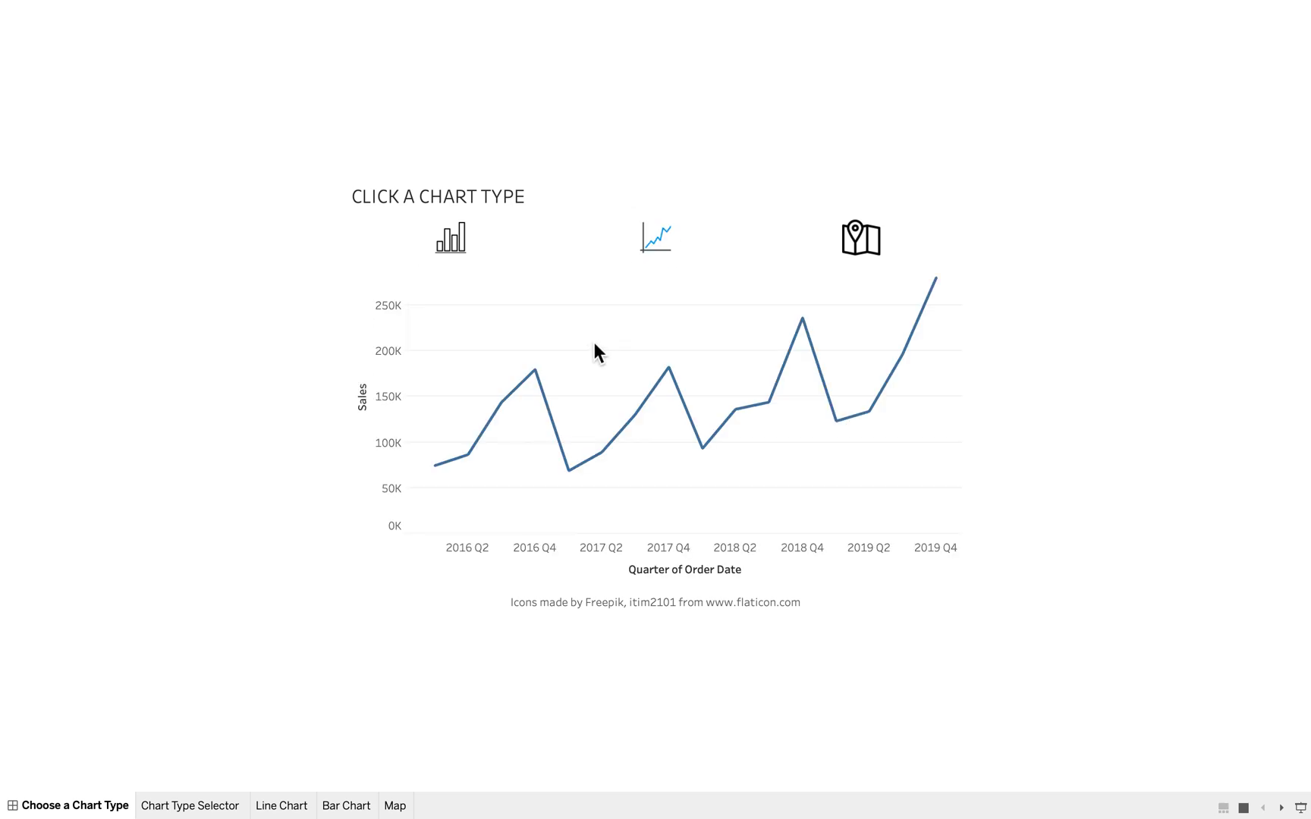
{"action": "left_click", "coordinate": [862, 253]}
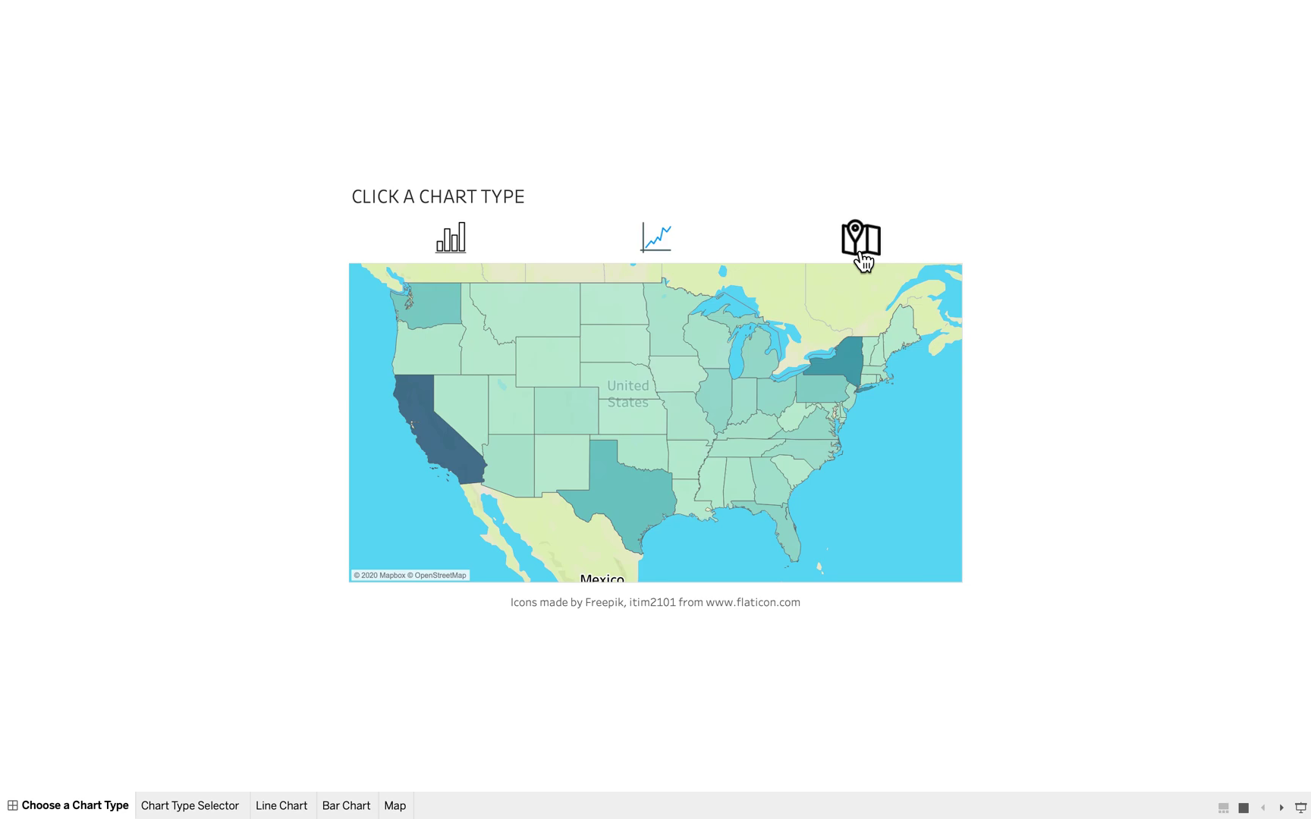
{"action": "left_click", "coordinate": [454, 265]}
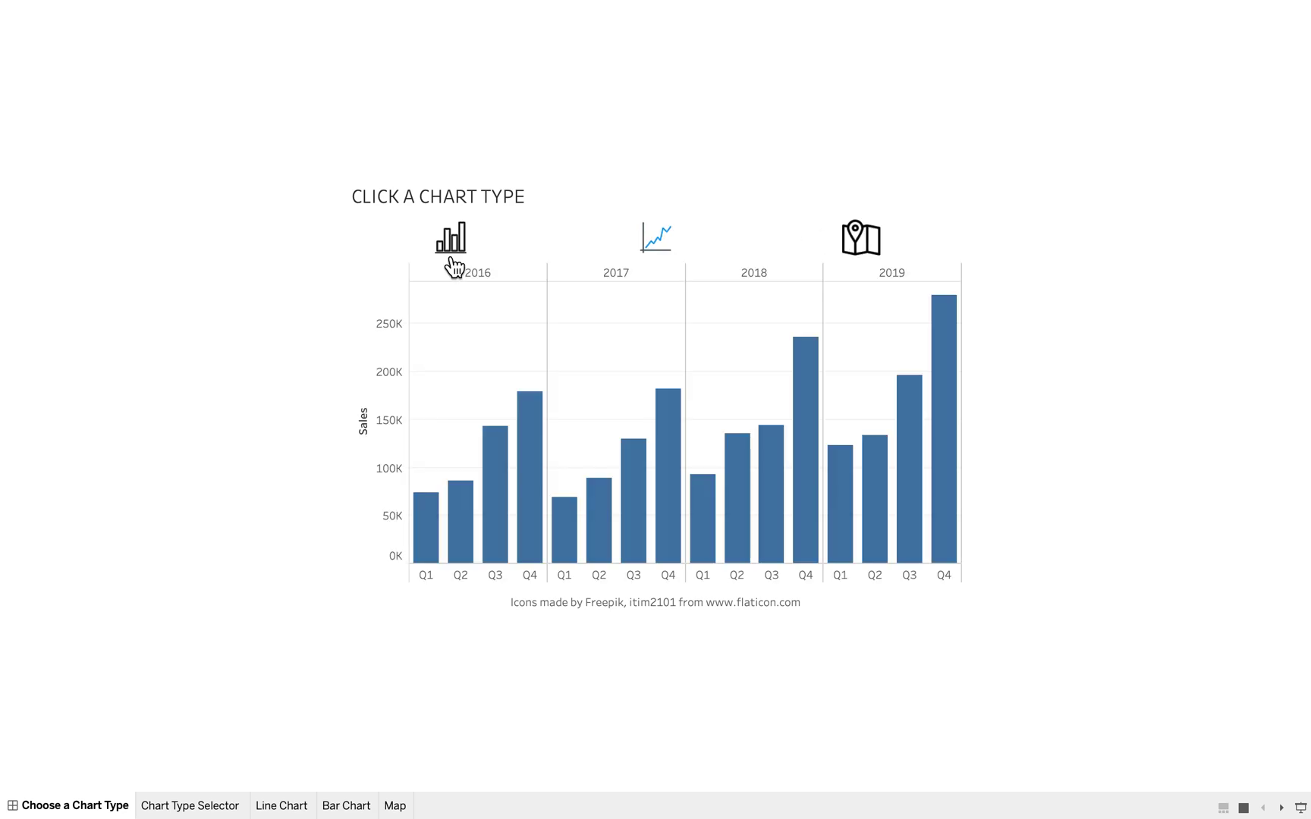
{"action": "key", "text": "Escape"}
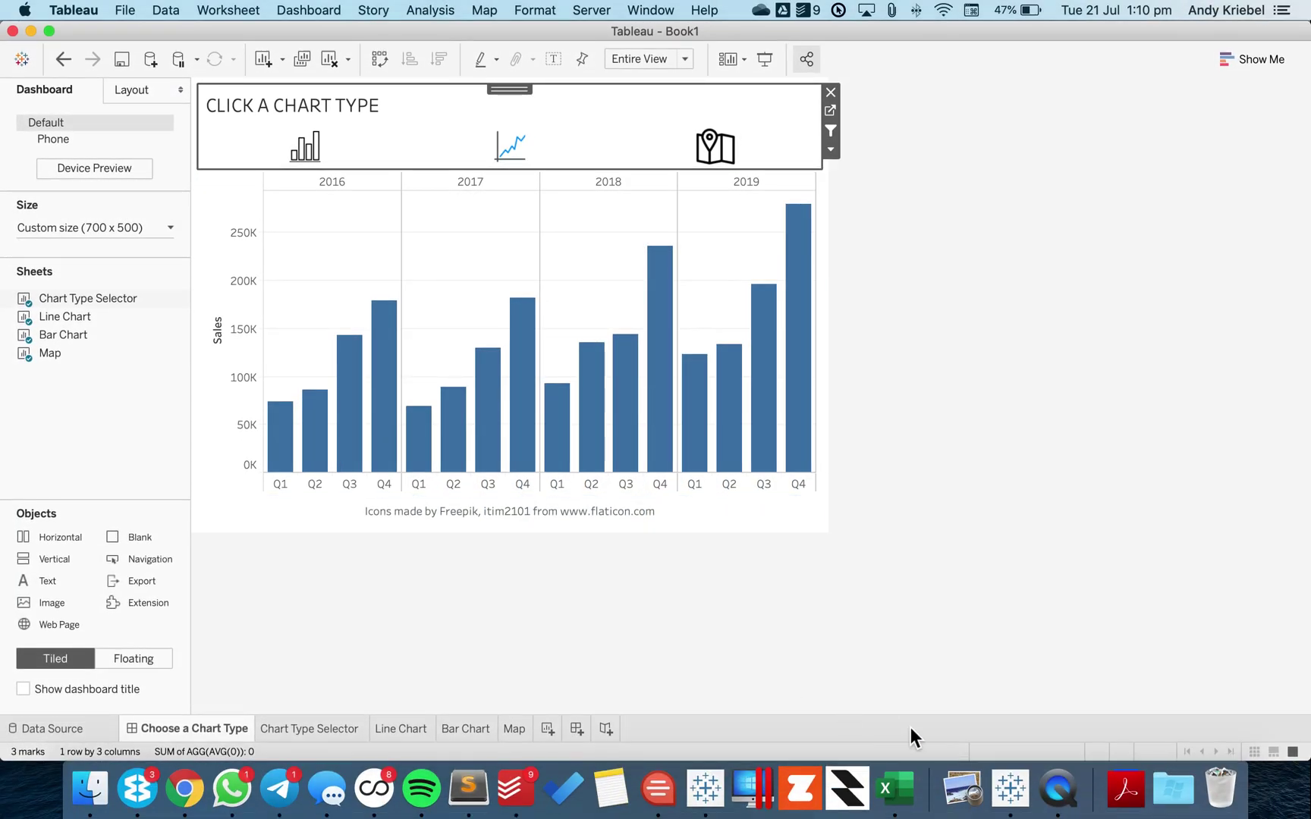
- Bring Book2 forward and review its Line Chart, Bar Chart and Map sheets, ending on Line Chart
{"action": "left_click", "coordinate": [1005, 789]}
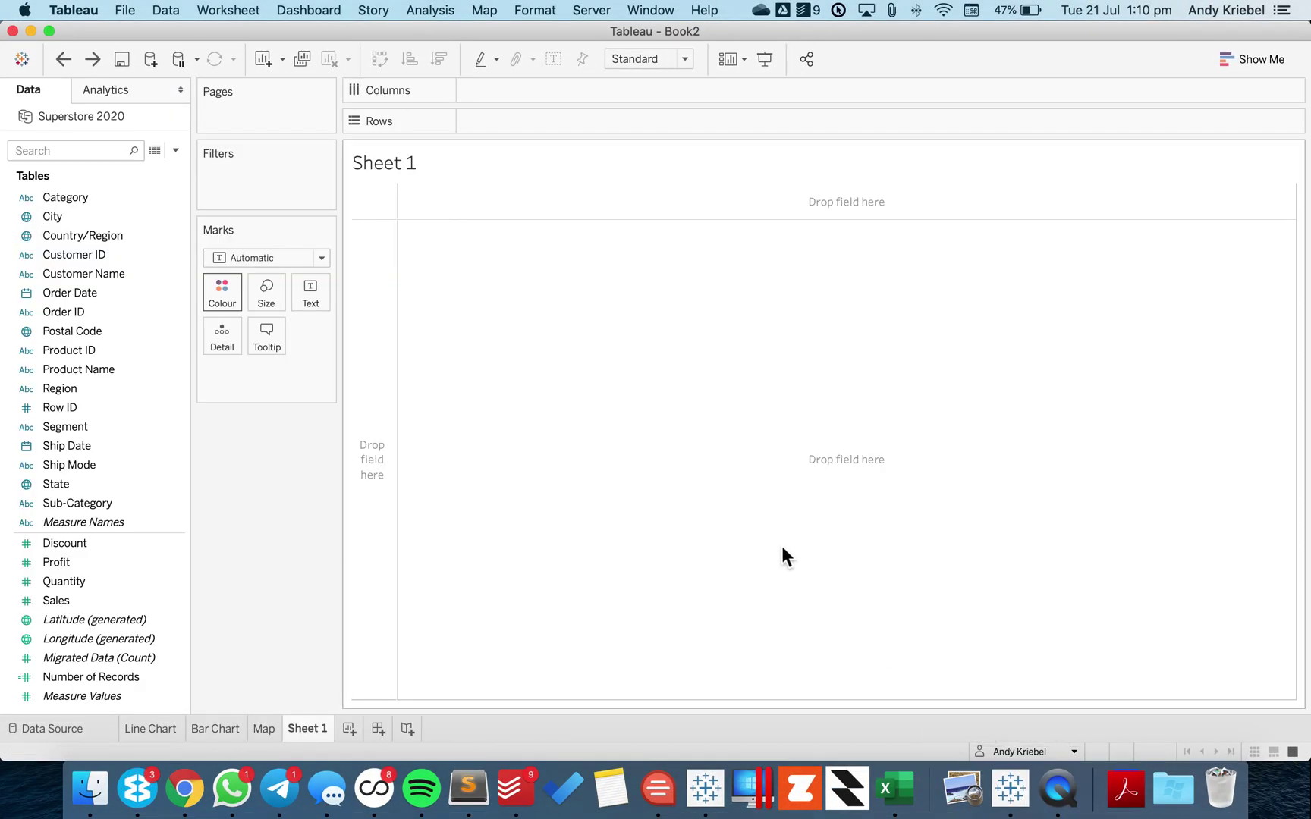
{"action": "left_click", "coordinate": [163, 735]}
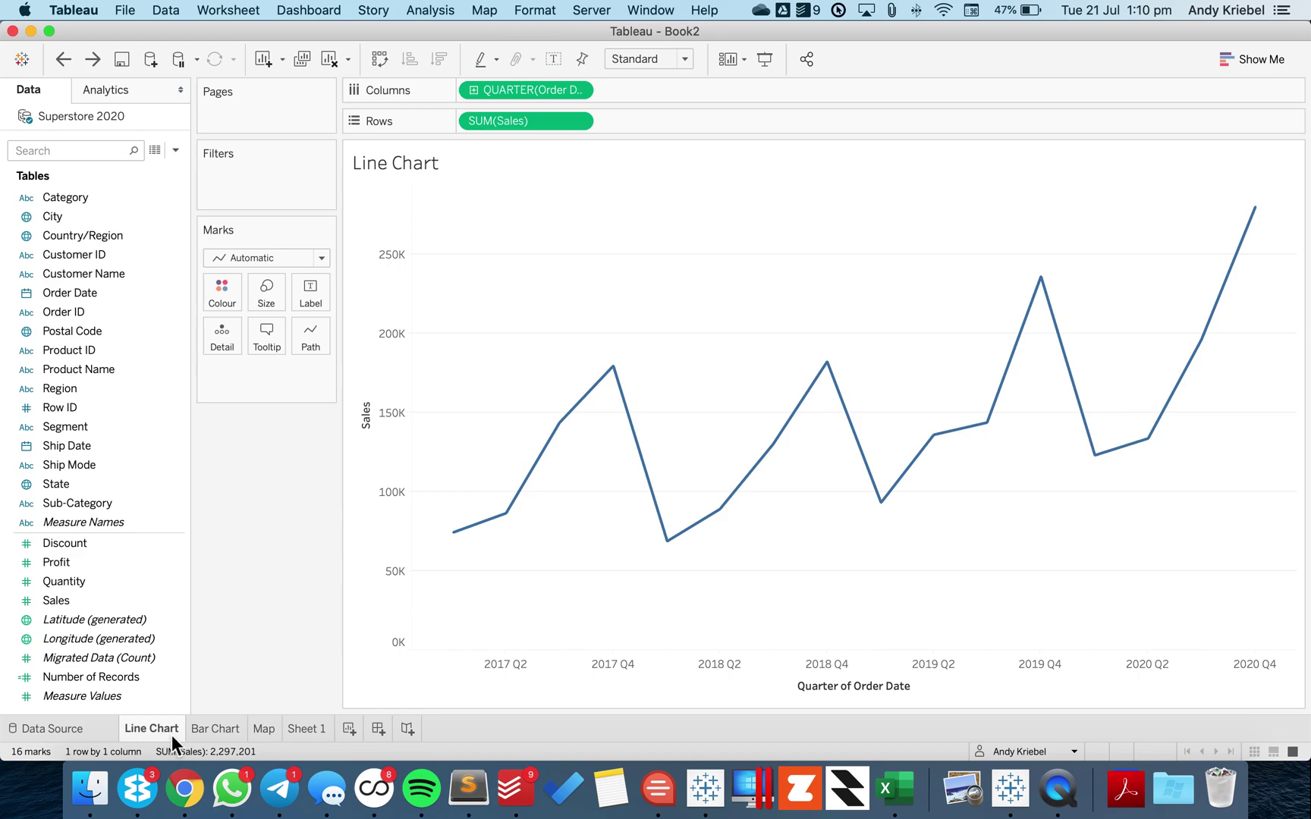
{"action": "left_click", "coordinate": [219, 732]}
{"action": "left_click", "coordinate": [269, 731]}
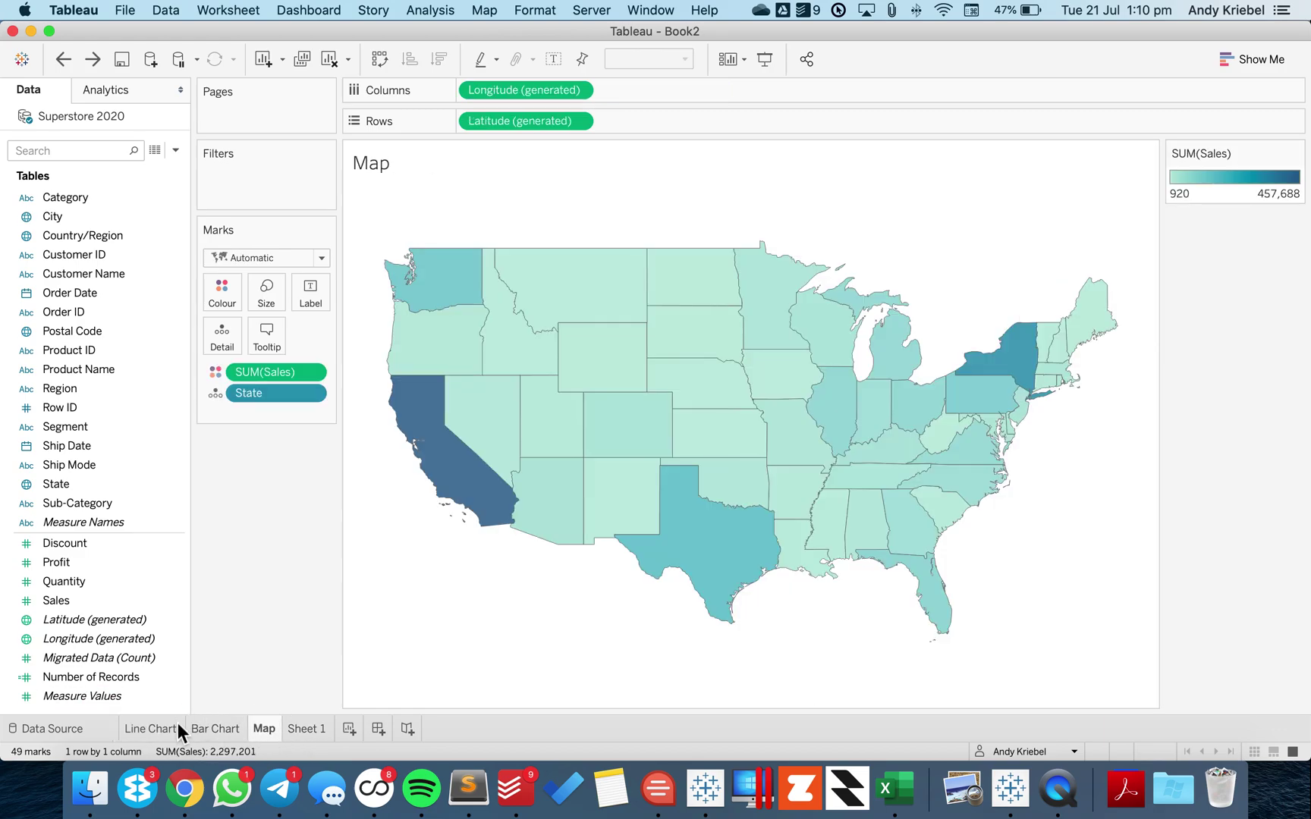
{"action": "left_click", "coordinate": [157, 731]}
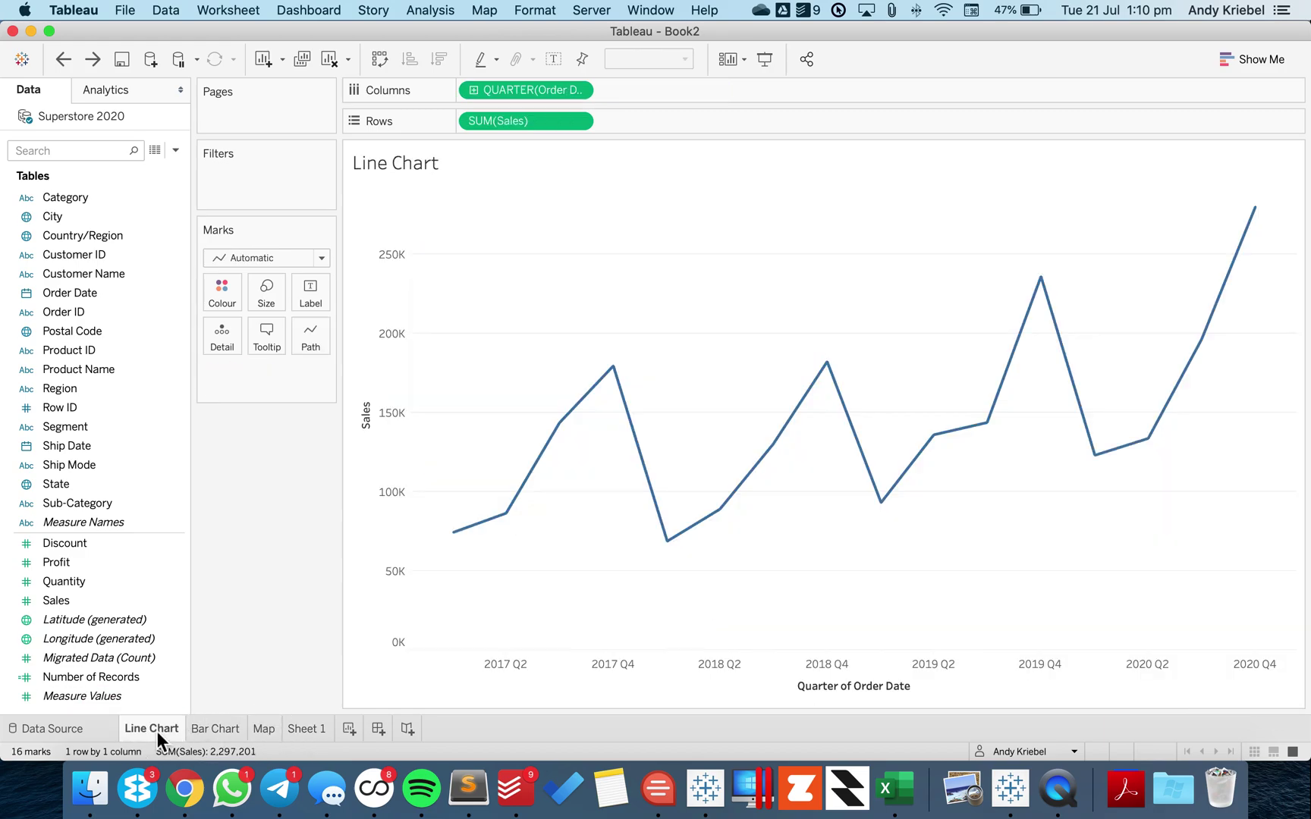
{"action": "left_click", "coordinate": [176, 150]}
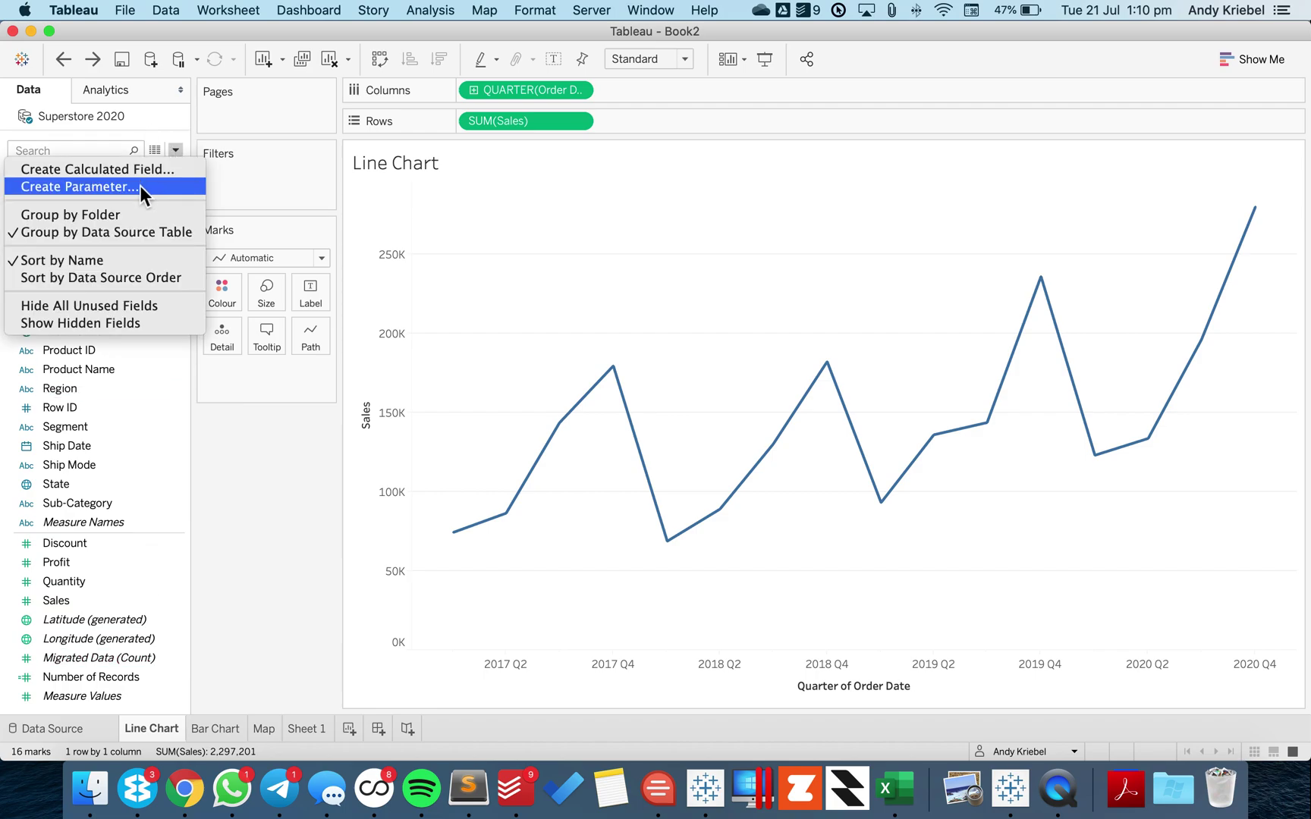
- Start a String parameter named 'Chart Type' restricted to a list of allowable values
{"action": "left_click", "coordinate": [140, 185]}
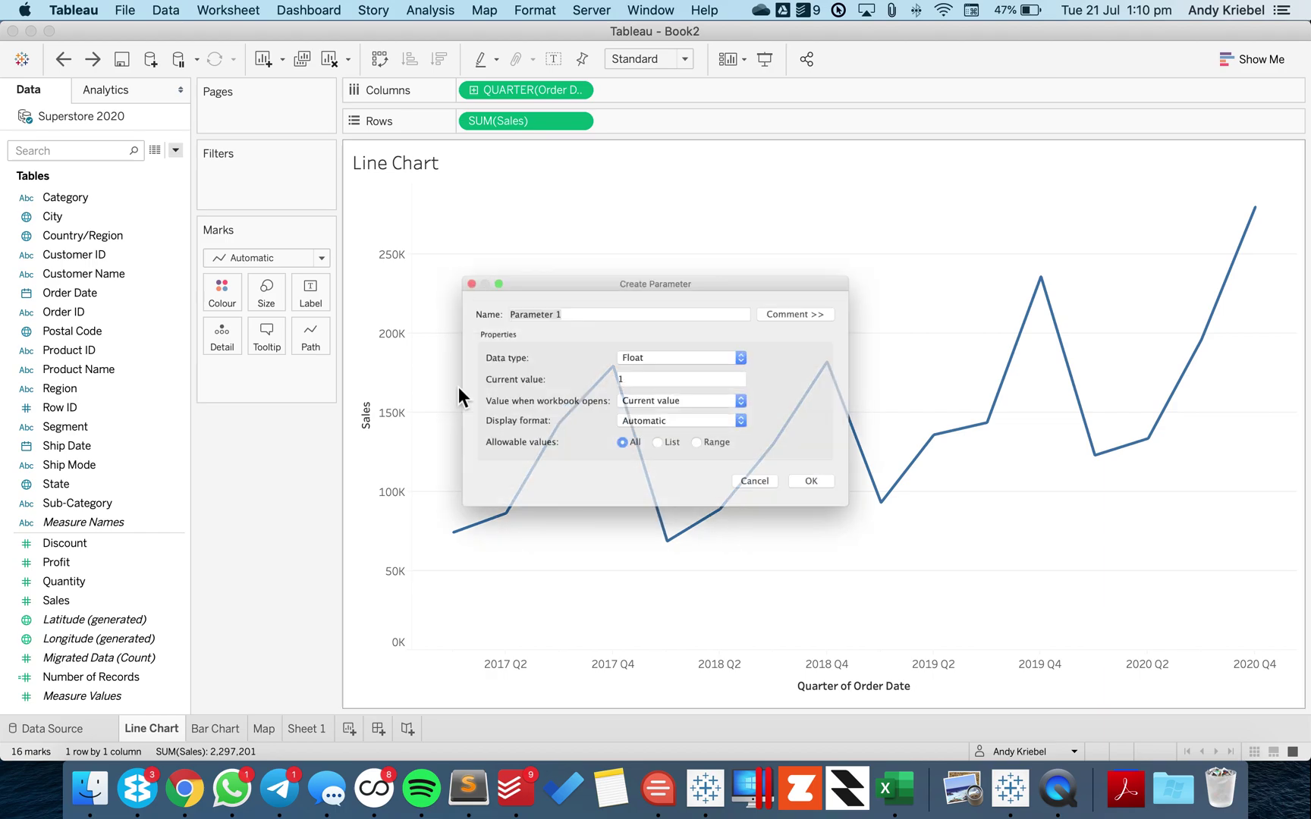
{"action": "type", "text": "Chart "}
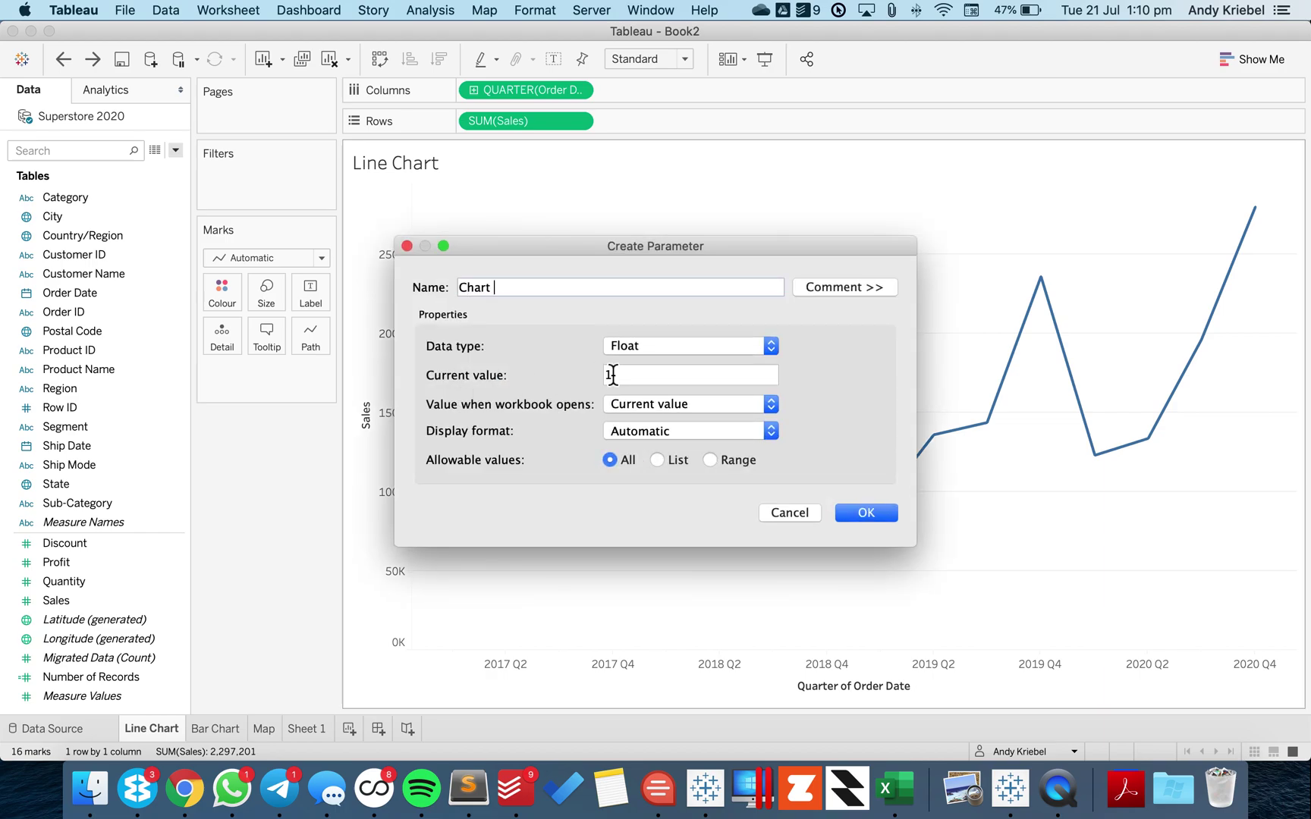
{"action": "type", "text": "Type"}
{"action": "left_click", "coordinate": [675, 348]}
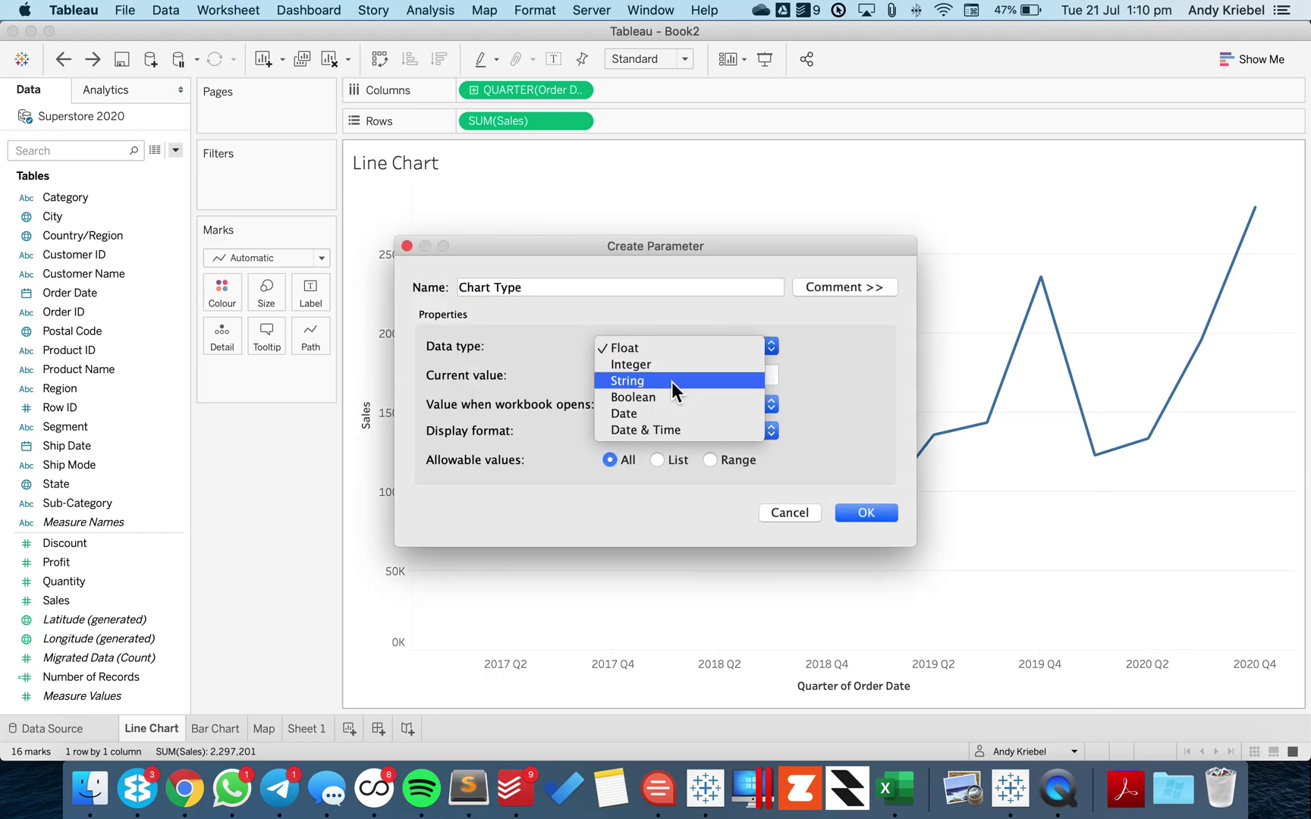
{"action": "left_click", "coordinate": [672, 383]}
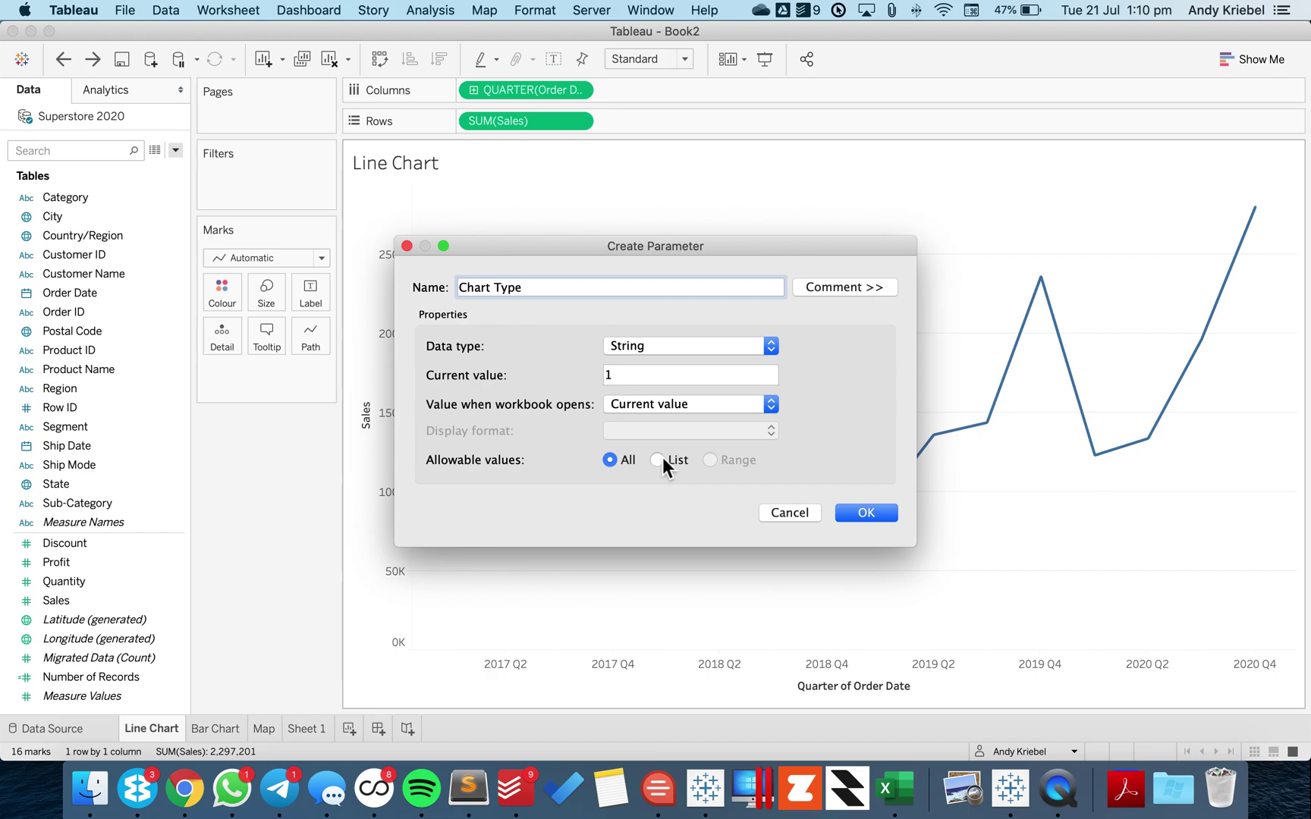
{"action": "left_click", "coordinate": [674, 463]}
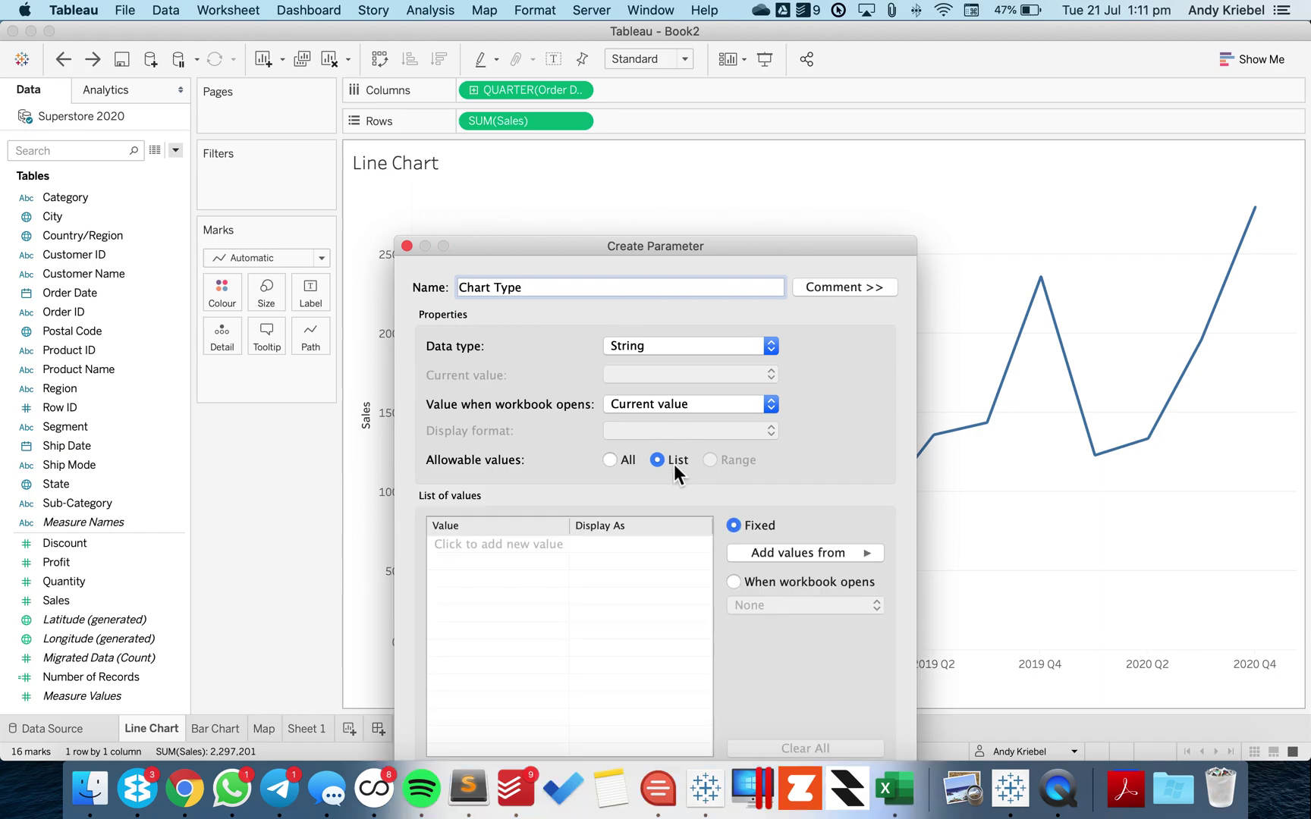
- Enter the list values Bar, Line and Map, confirm, and move Bar Chart before Line Chart
{"action": "left_click", "coordinate": [536, 545]}
{"action": "type", "text": "Bar"}
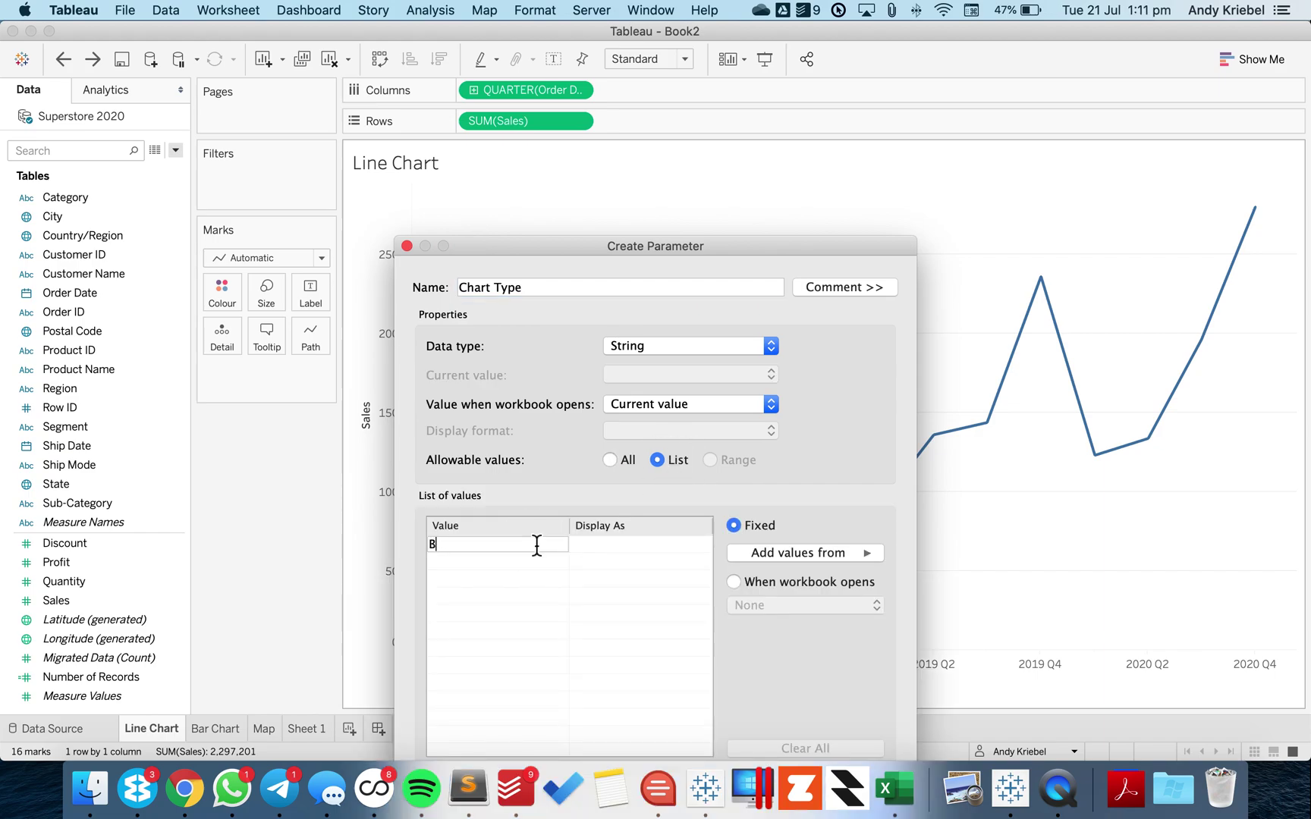
{"action": "key", "text": "Return"}
{"action": "type", "text": "Line"}
{"action": "key", "text": "Return"}
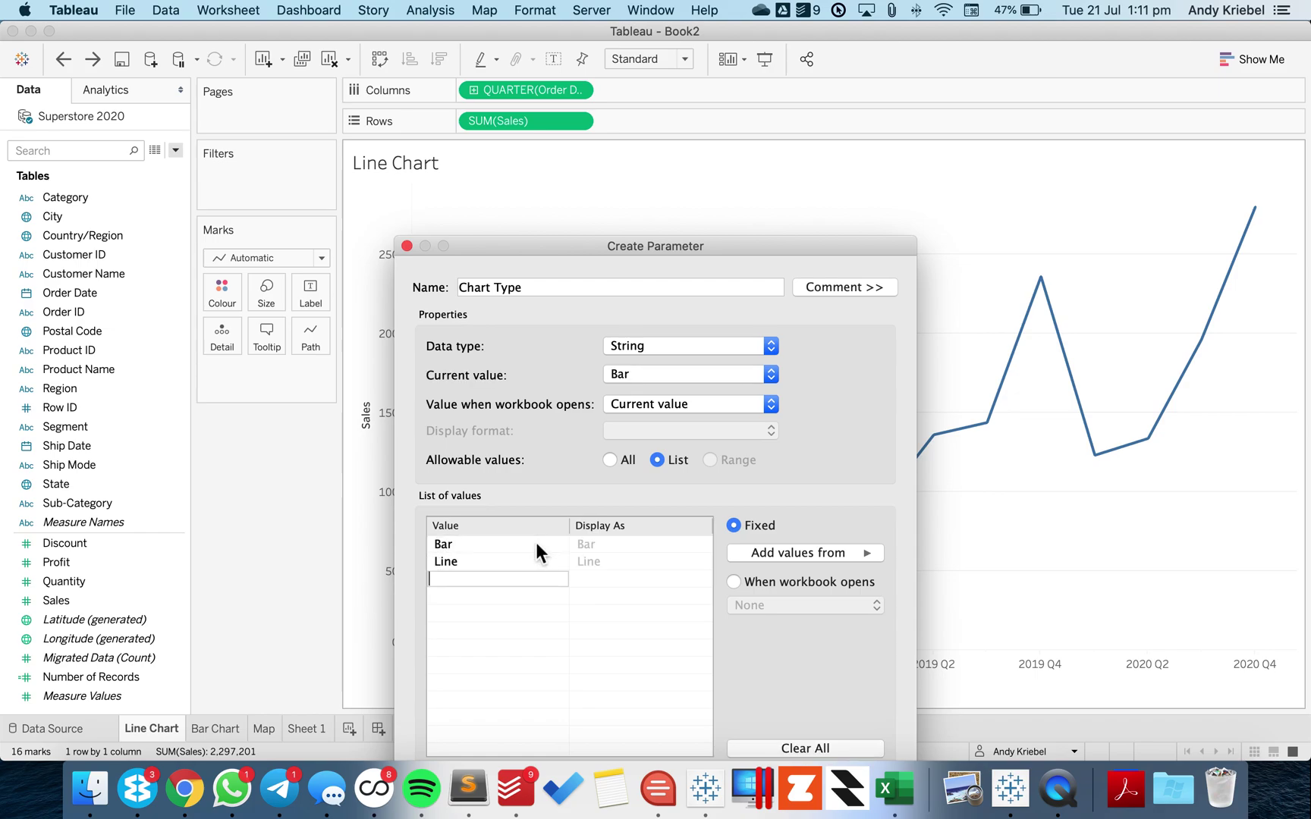
{"action": "type", "text": "Map"}
{"action": "key", "text": "Tab"}
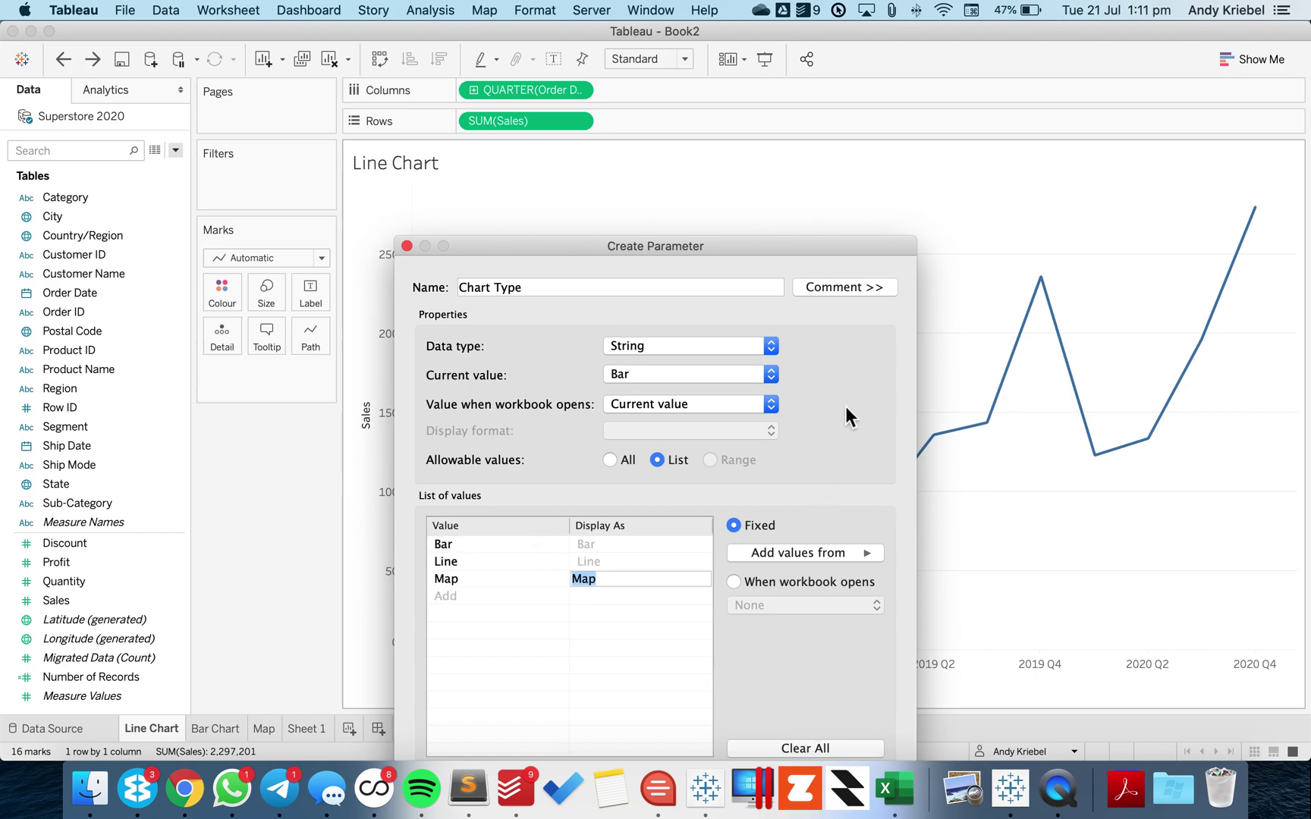
{"action": "left_click_drag", "start_coordinate": [775, 259], "coordinate": [776, 198]}
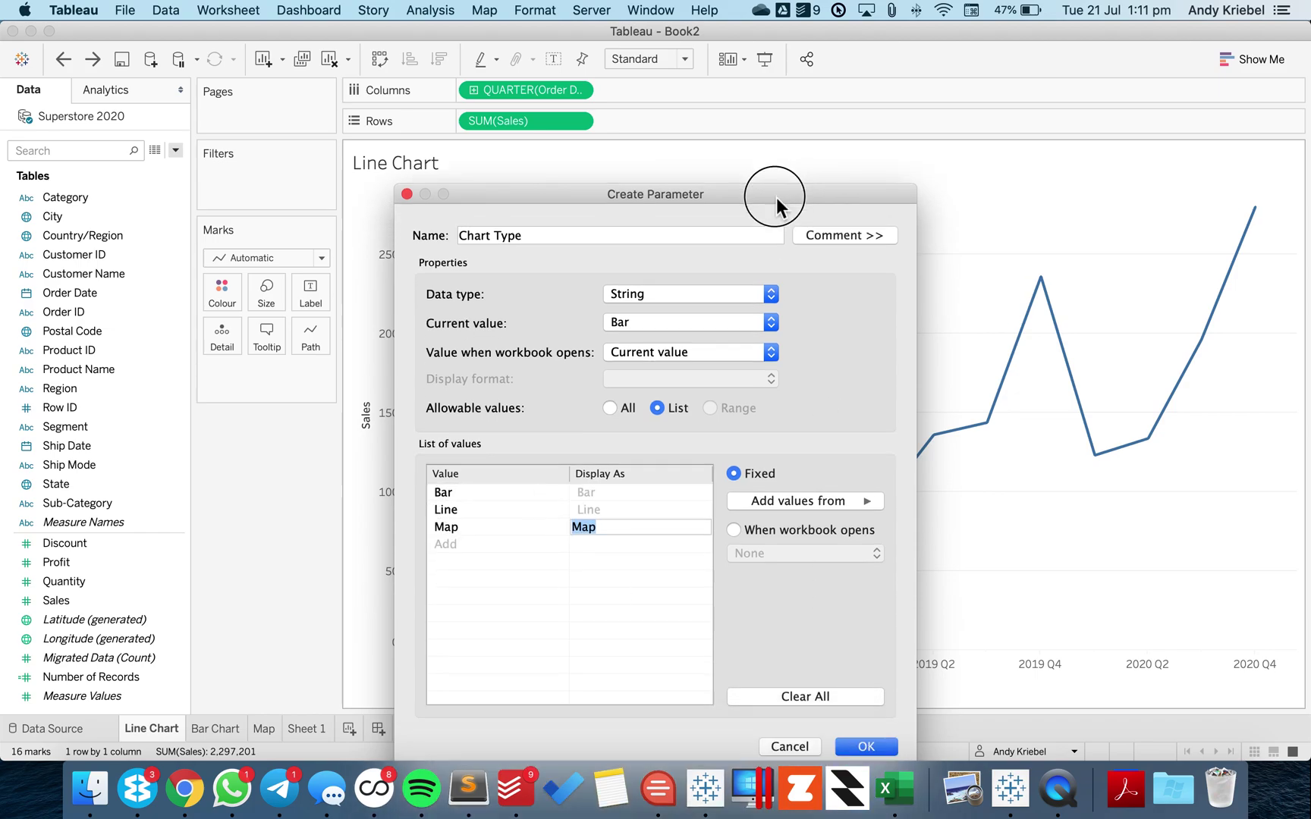
{"action": "left_click", "coordinate": [863, 743]}
{"action": "left_click_drag", "start_coordinate": [242, 724], "coordinate": [128, 732]}
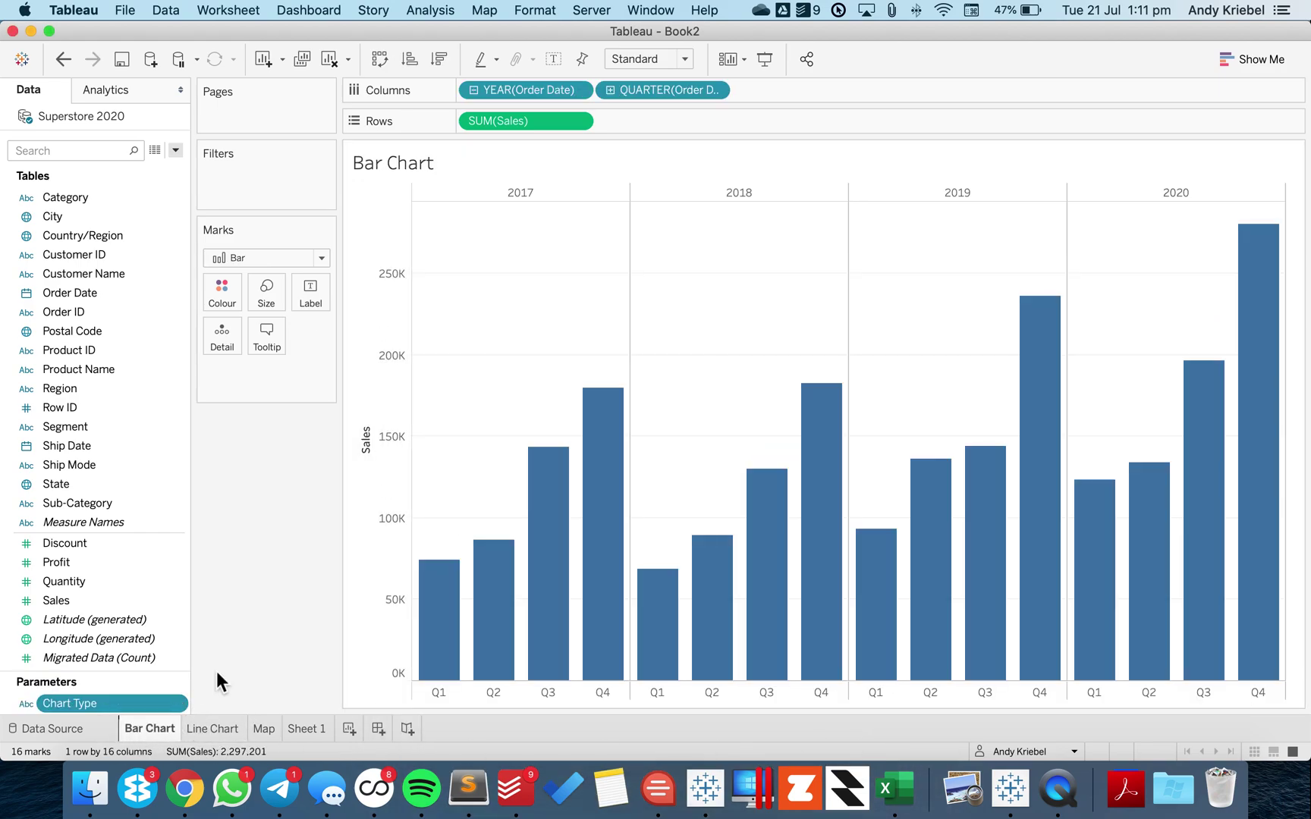
- Show the Chart Type parameter control, set to Bar, on the Bar Chart sheet
{"action": "right_click", "coordinate": [91, 705]}
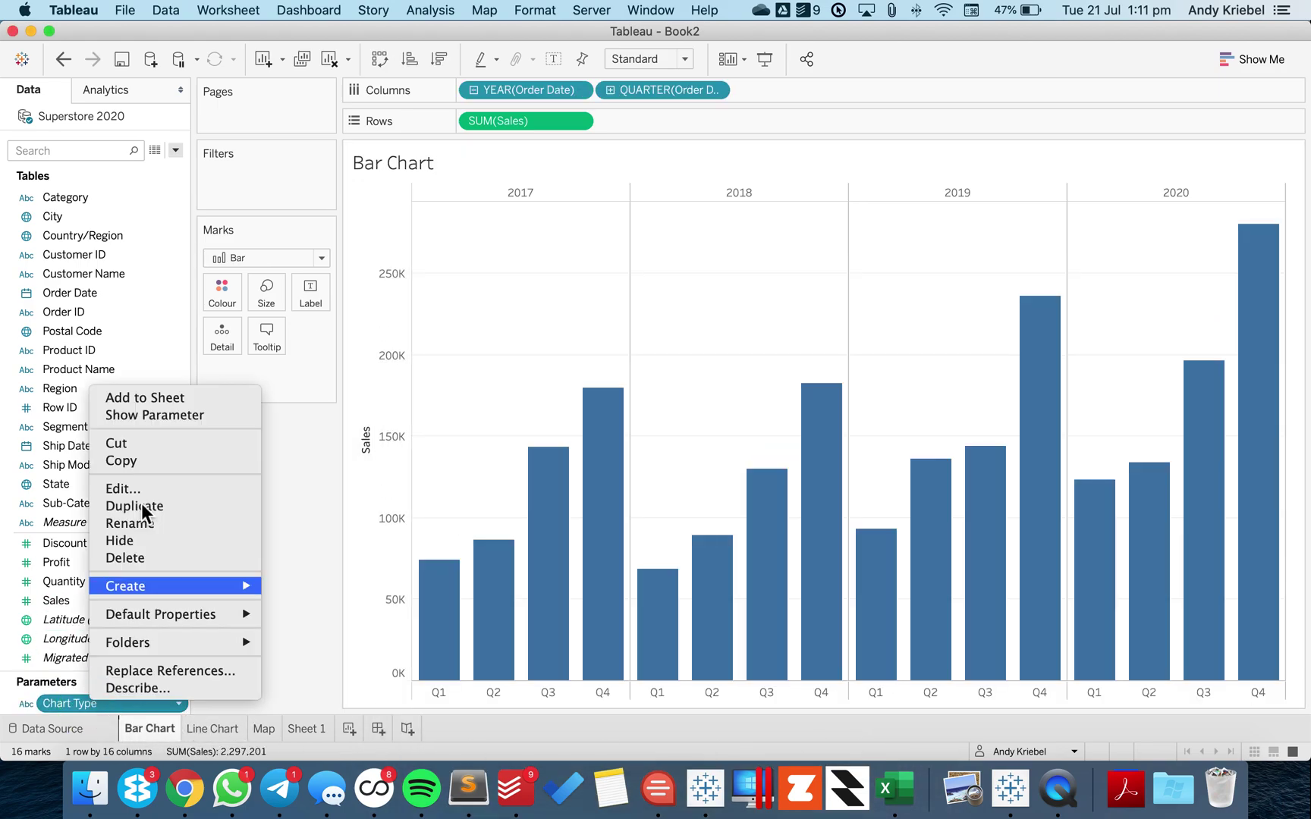
{"action": "left_click", "coordinate": [192, 416]}
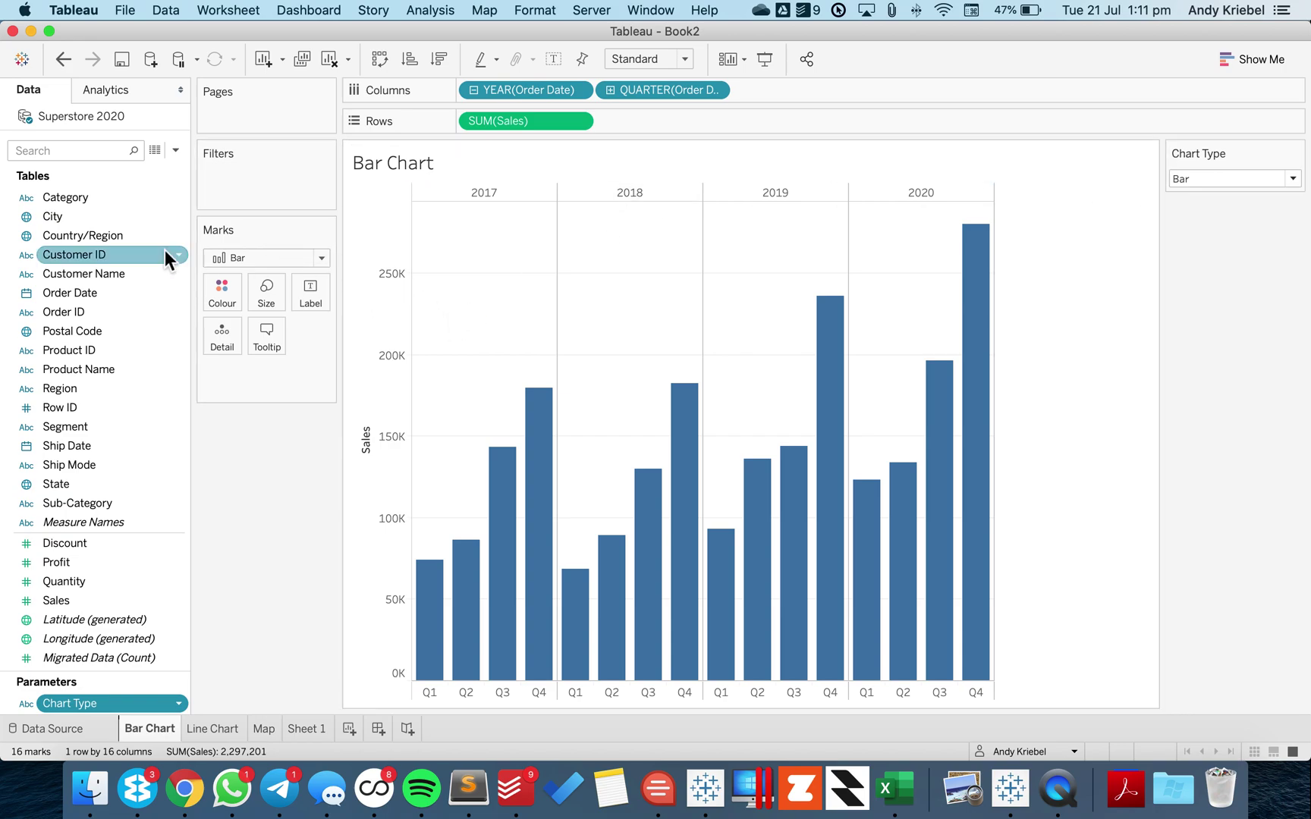
{"action": "left_click", "coordinate": [176, 149]}
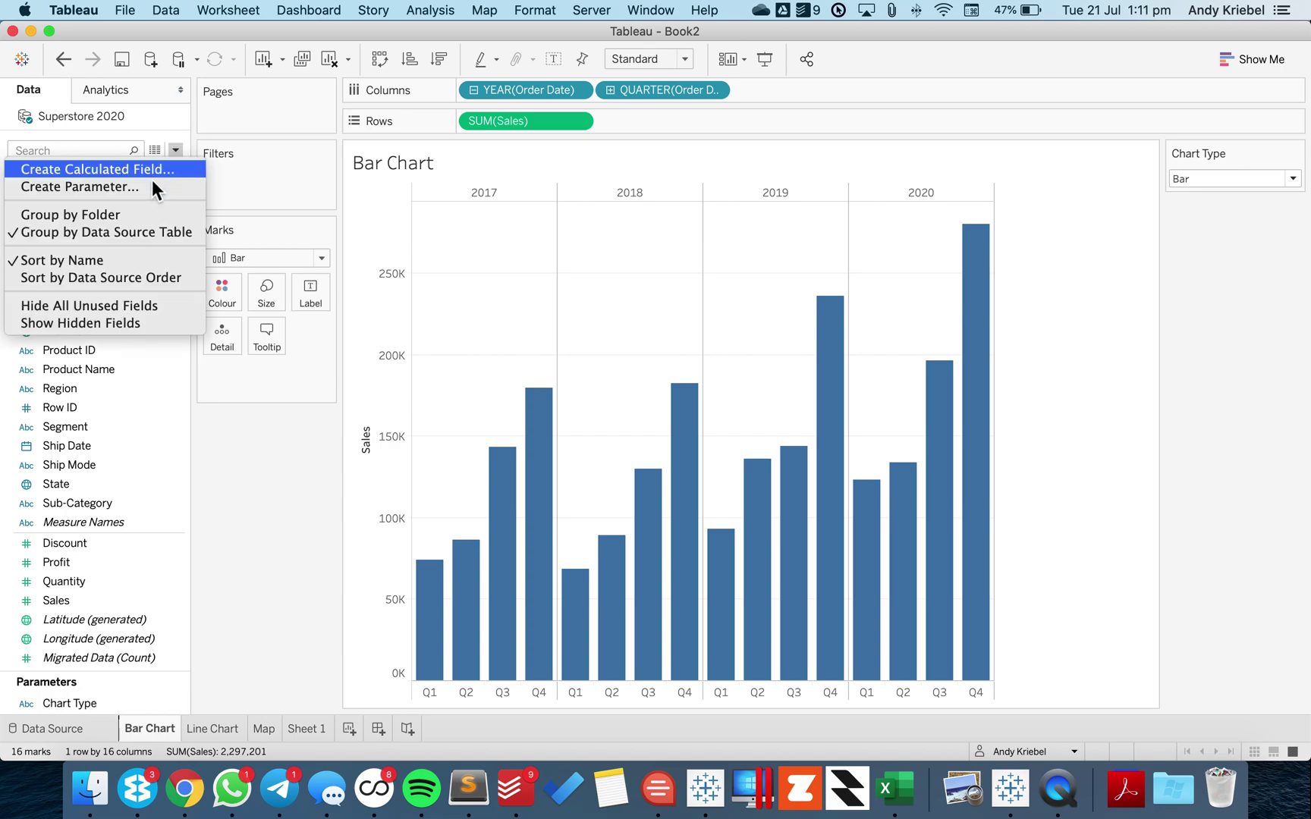
- Create calculated field 'Chart type selected' as [Chart Type] and drag it onto Filters
{"action": "left_click", "coordinate": [154, 169]}
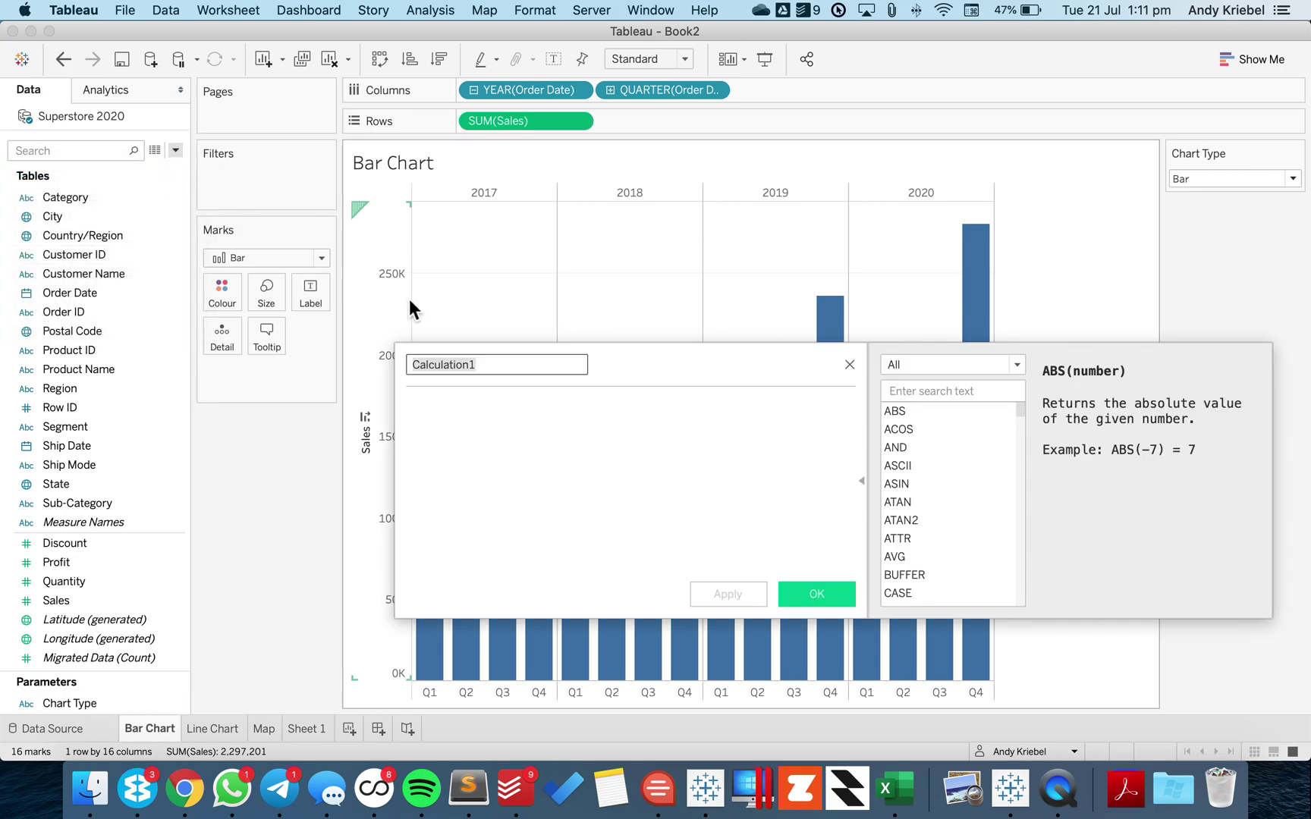
{"action": "type", "text": "Chart typ"}
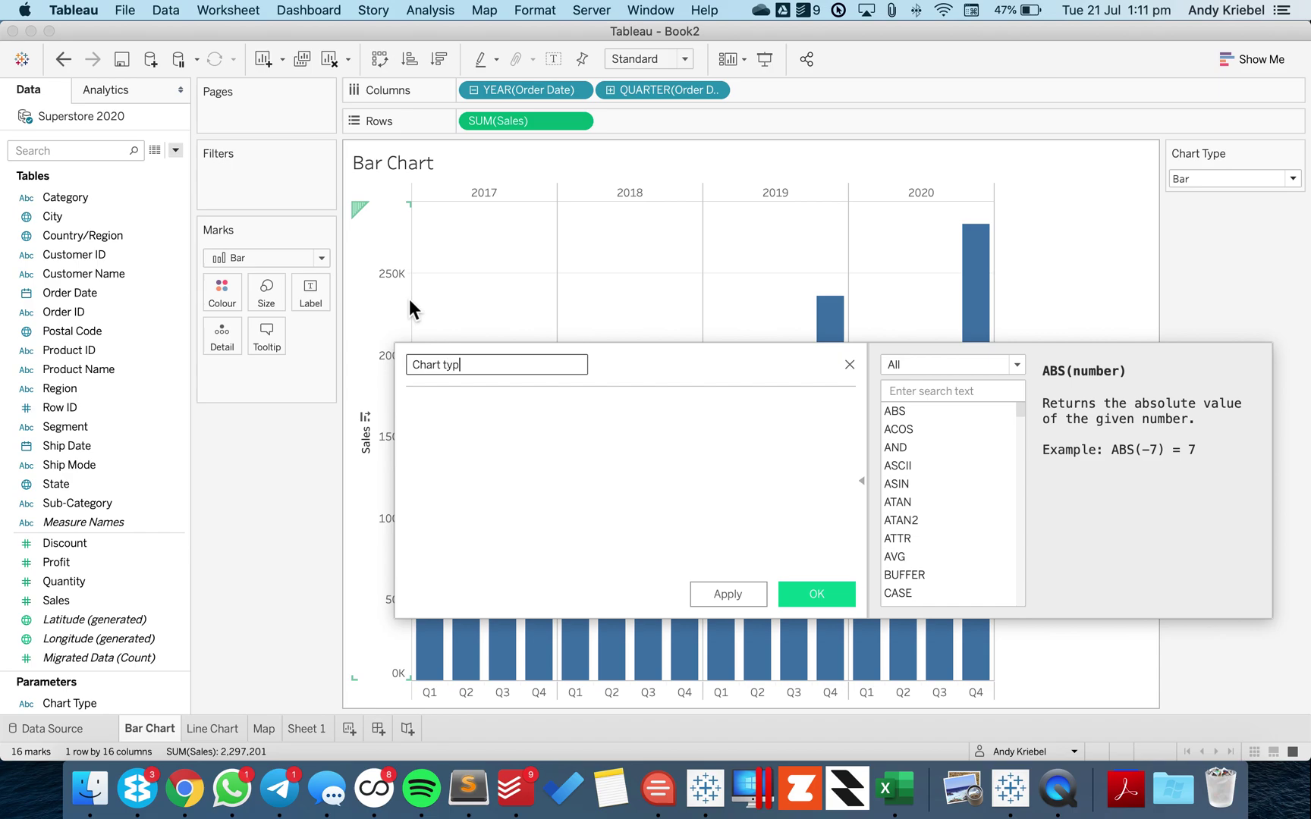
{"action": "type", "text": "e selected"}
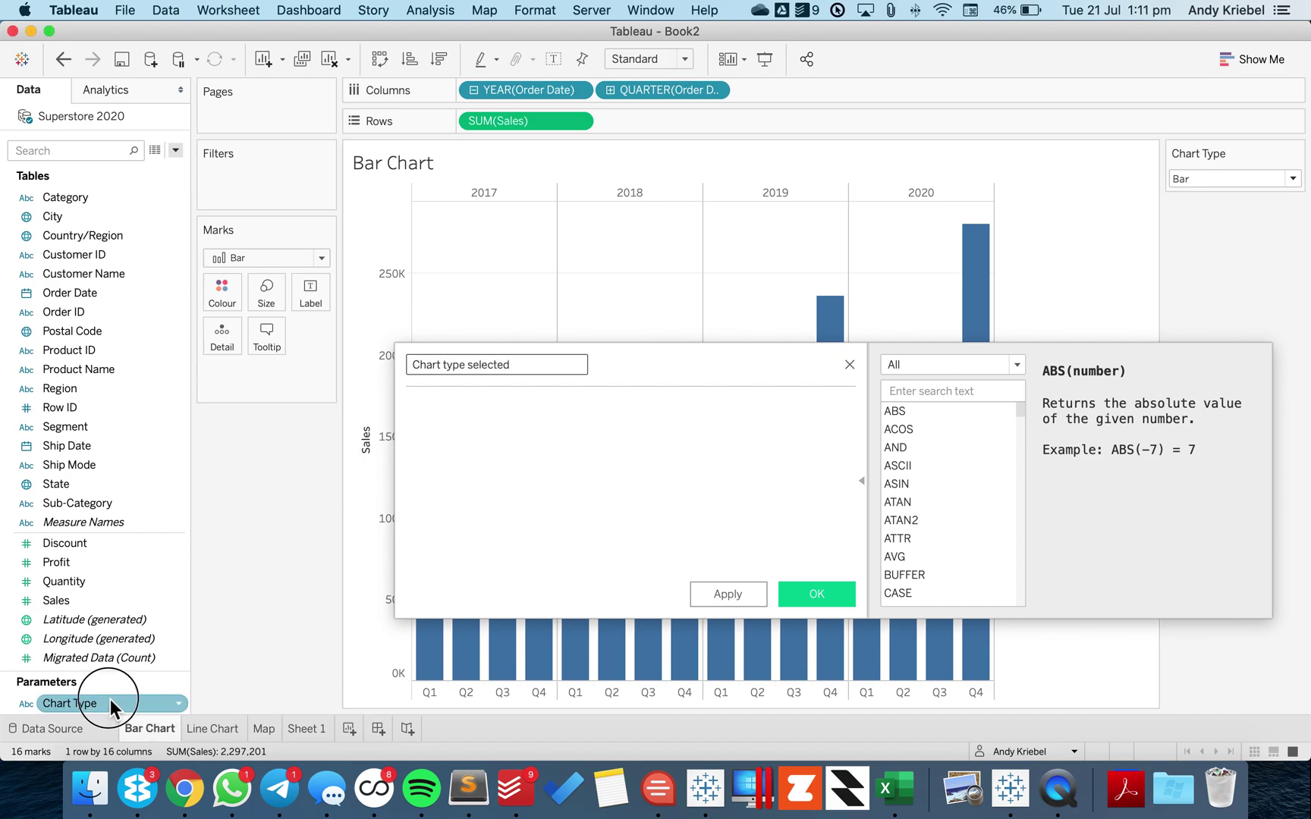
{"action": "left_click_drag", "start_coordinate": [109, 699], "coordinate": [585, 460]}
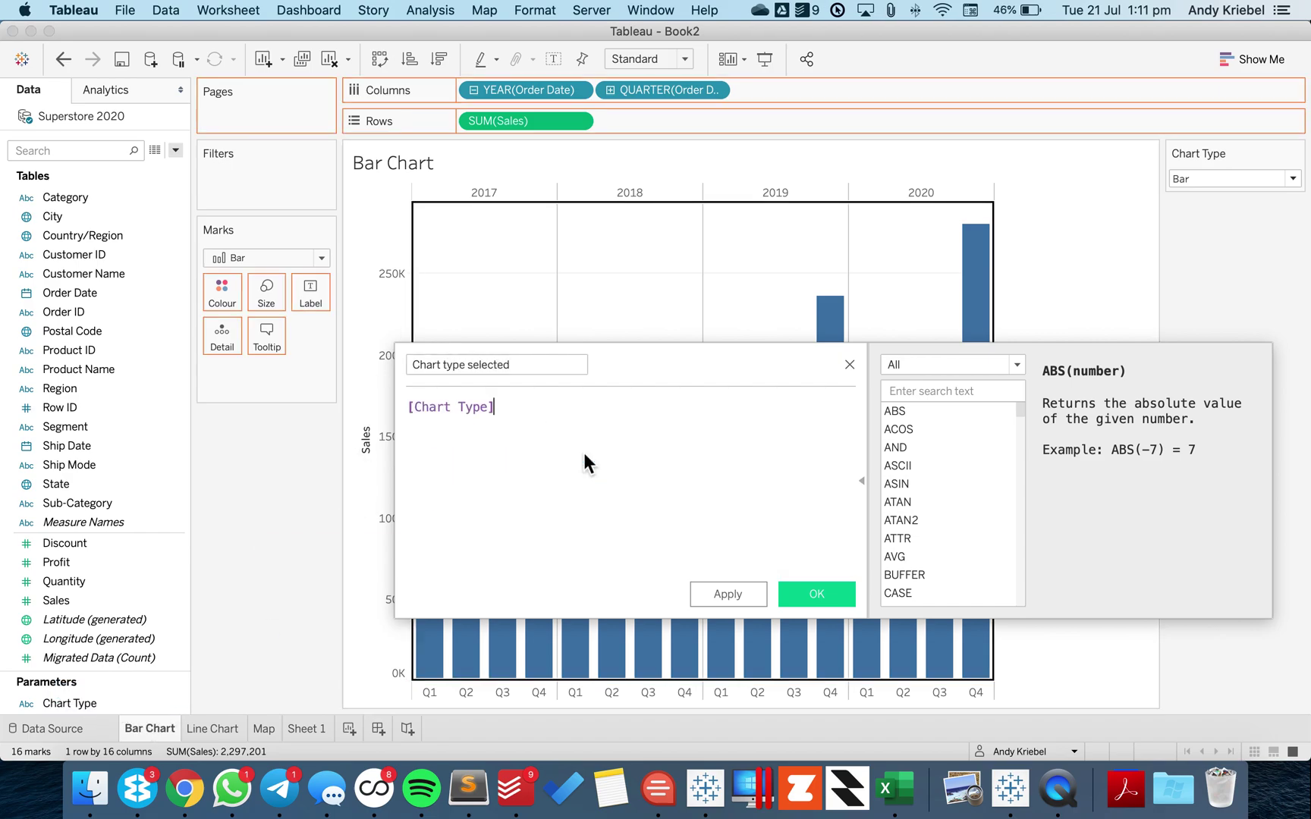
{"action": "left_click", "coordinate": [818, 595]}
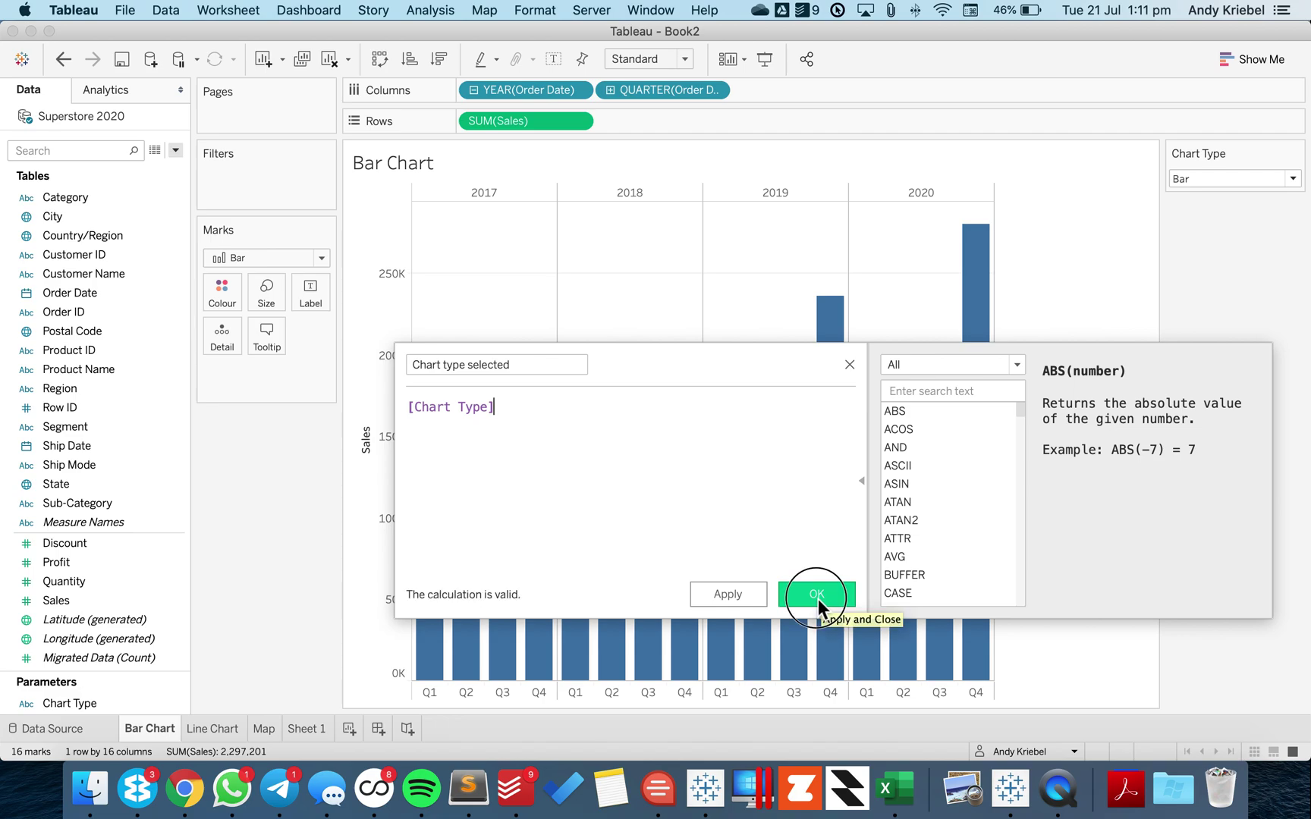
{"action": "left_click_drag", "start_coordinate": [121, 217], "coordinate": [250, 168]}
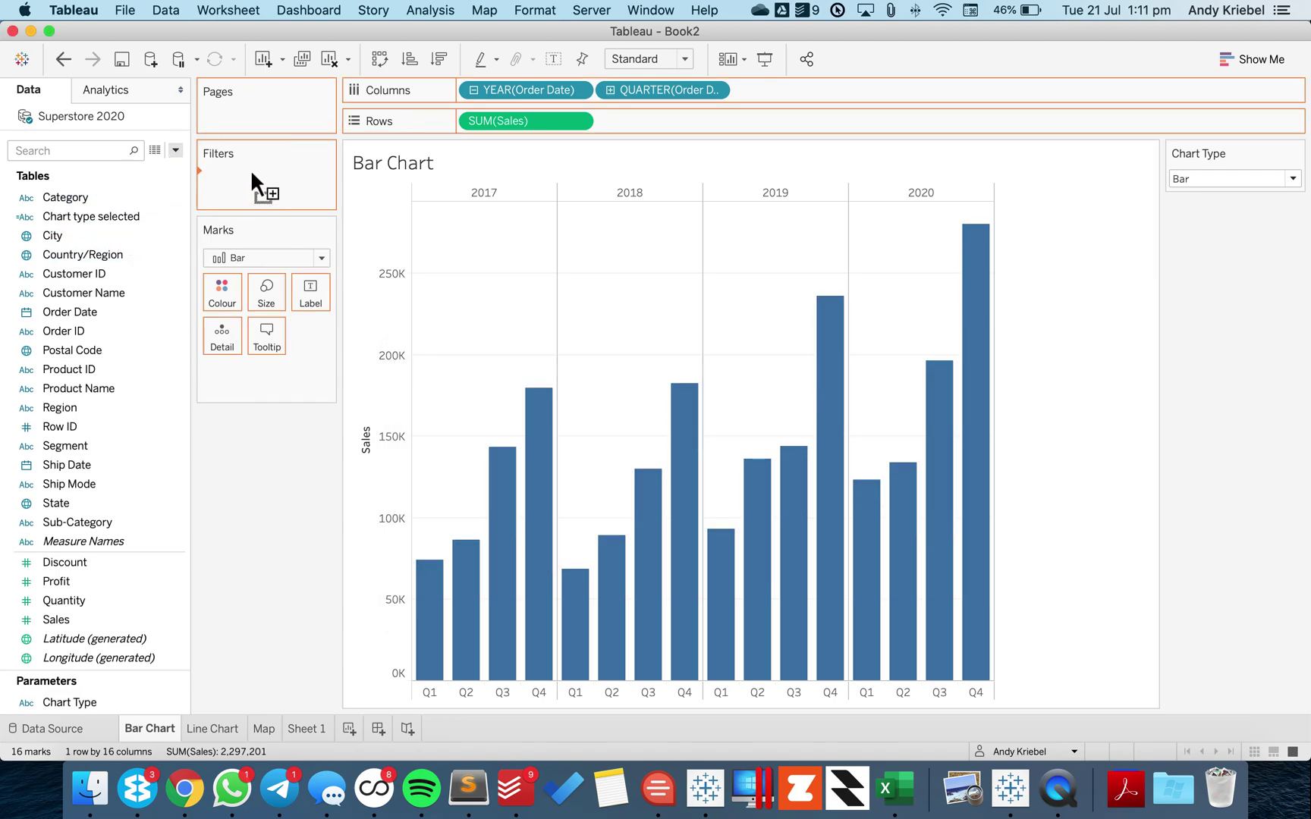
- Keep only Bar in the Chart type selected filter, then test Chart Type with Line, Map and Bar
{"action": "left_click", "coordinate": [494, 242]}
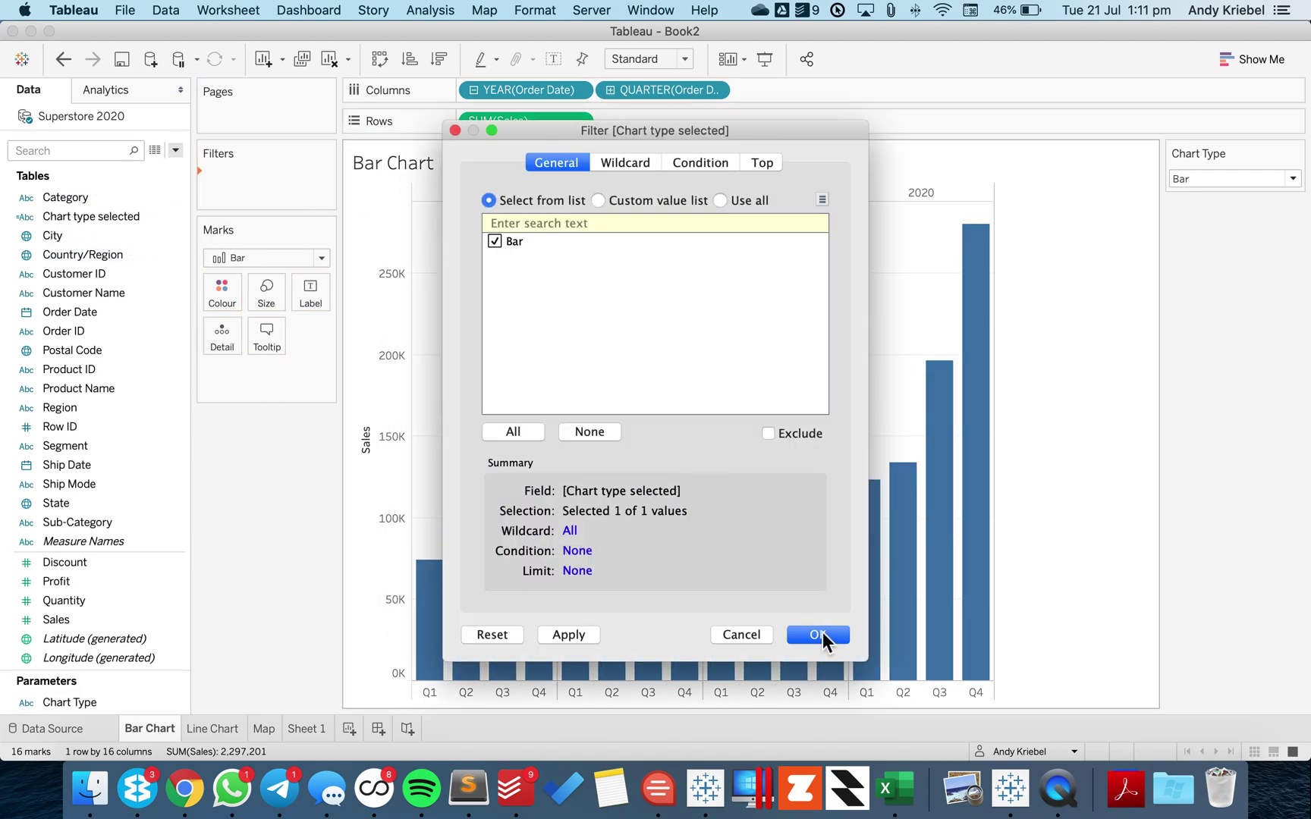
{"action": "left_click", "coordinate": [821, 633]}
{"action": "left_click", "coordinate": [1209, 182]}
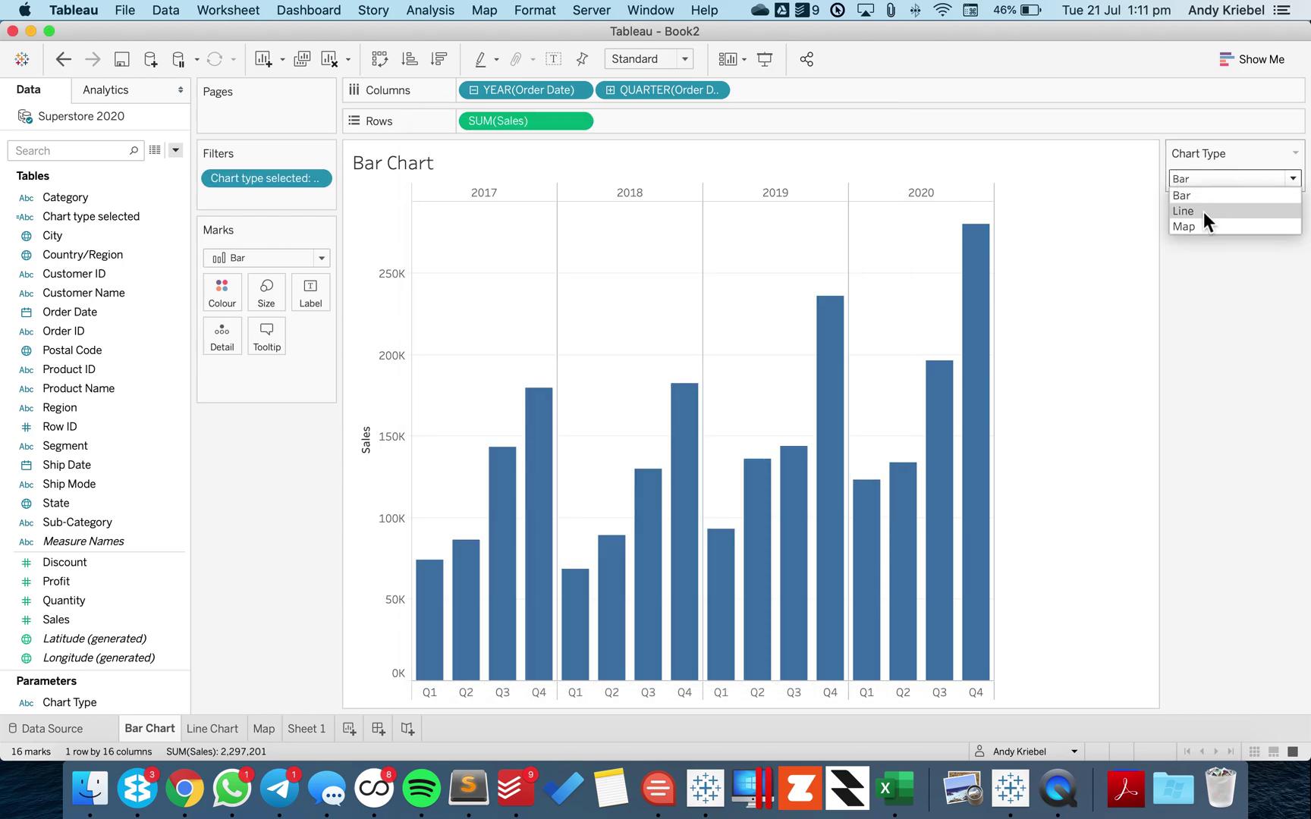
{"action": "left_click", "coordinate": [1204, 210]}
{"action": "left_click", "coordinate": [1202, 179]}
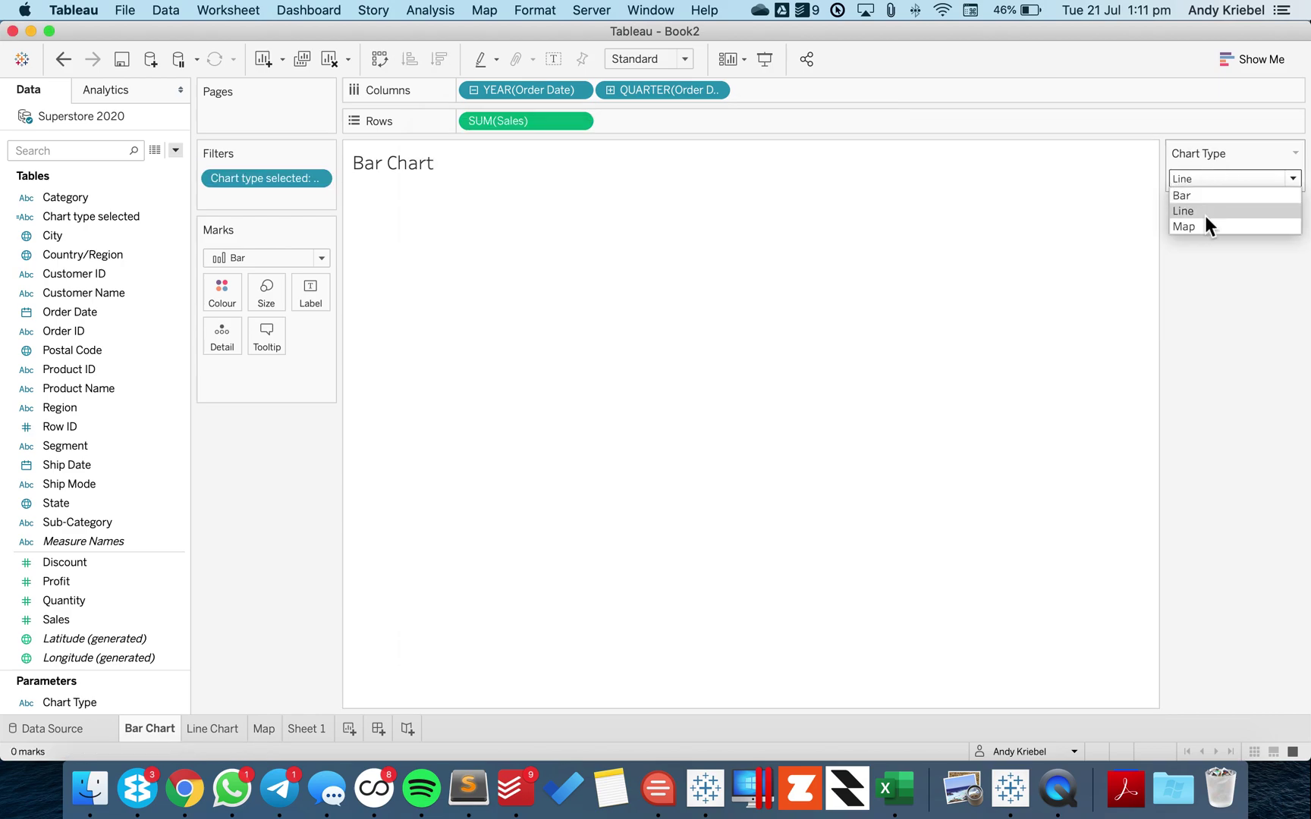
{"action": "left_click", "coordinate": [1205, 226]}
{"action": "left_click", "coordinate": [1200, 181]}
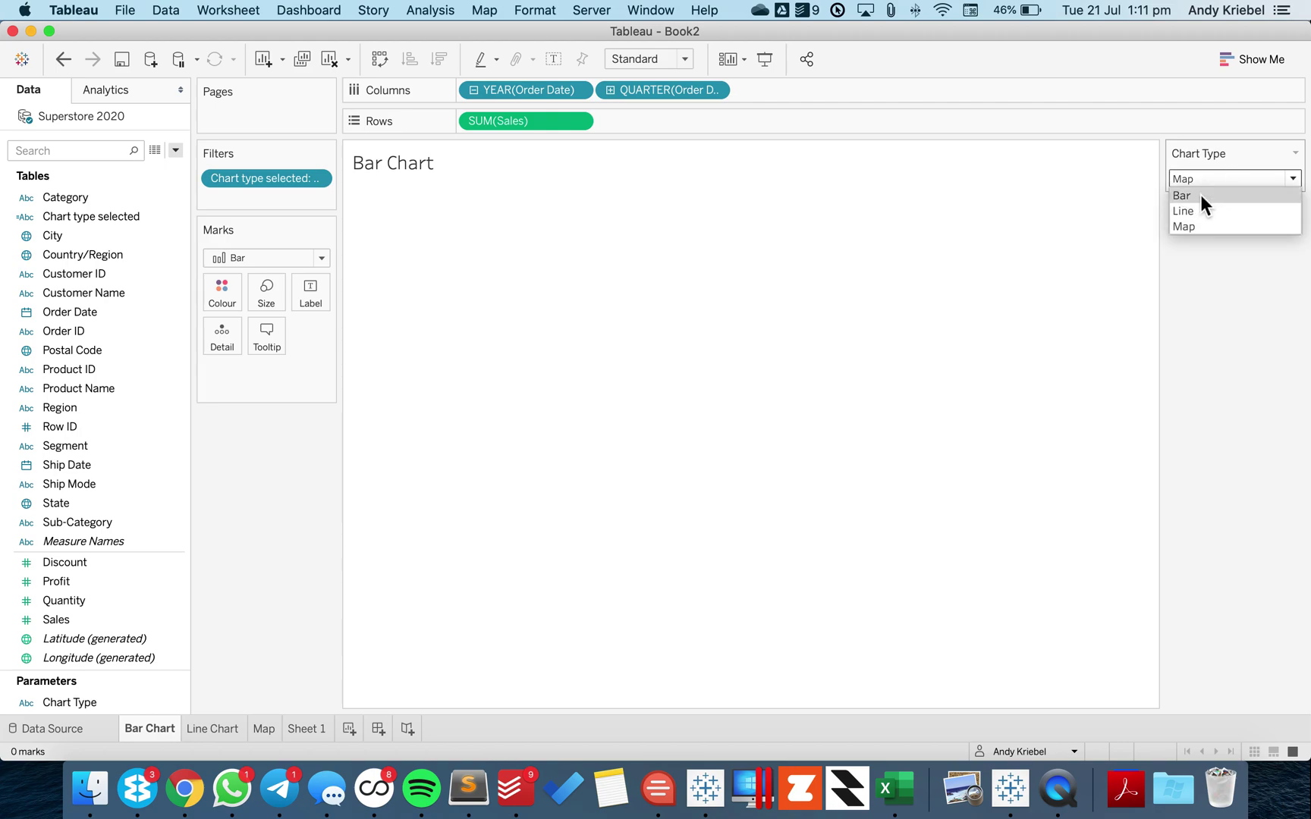
{"action": "left_click", "coordinate": [1201, 195]}
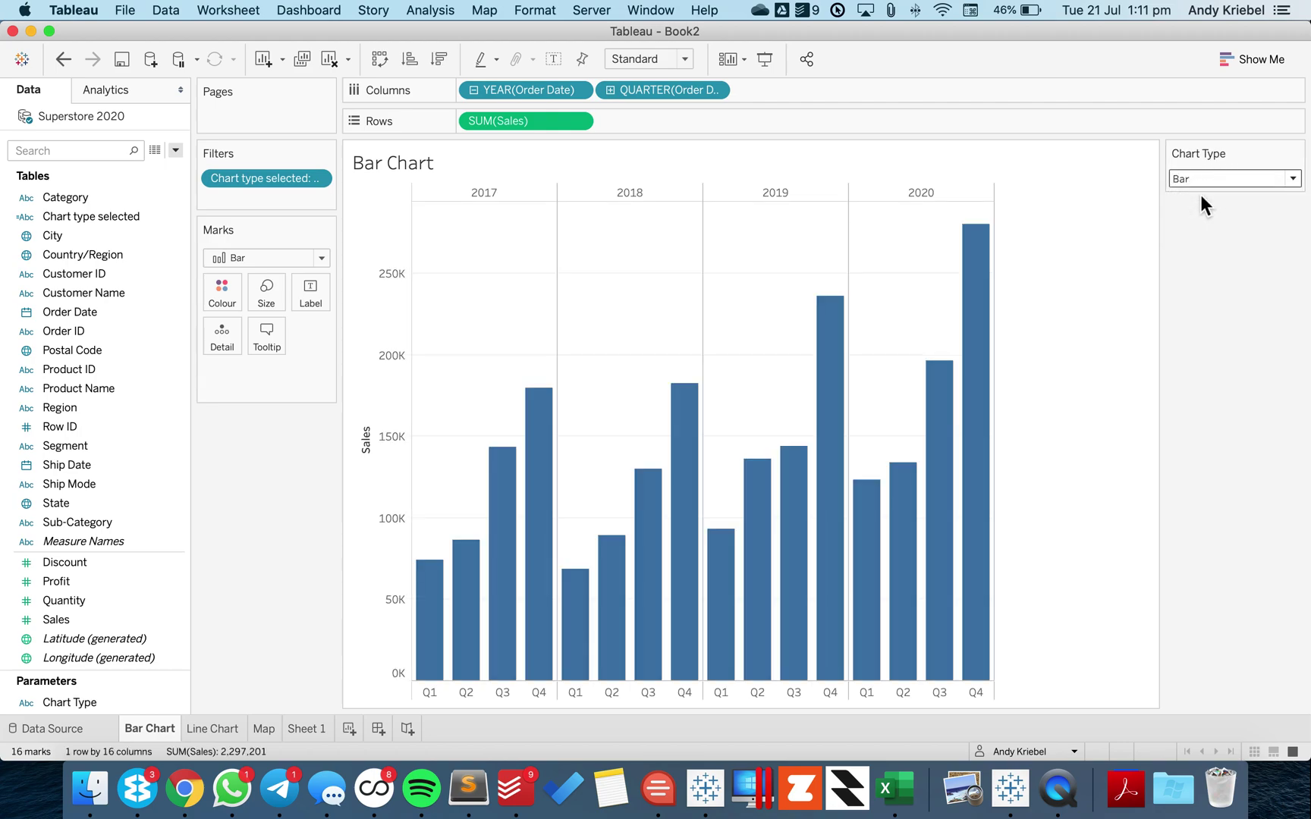
{"action": "left_click", "coordinate": [1200, 182]}
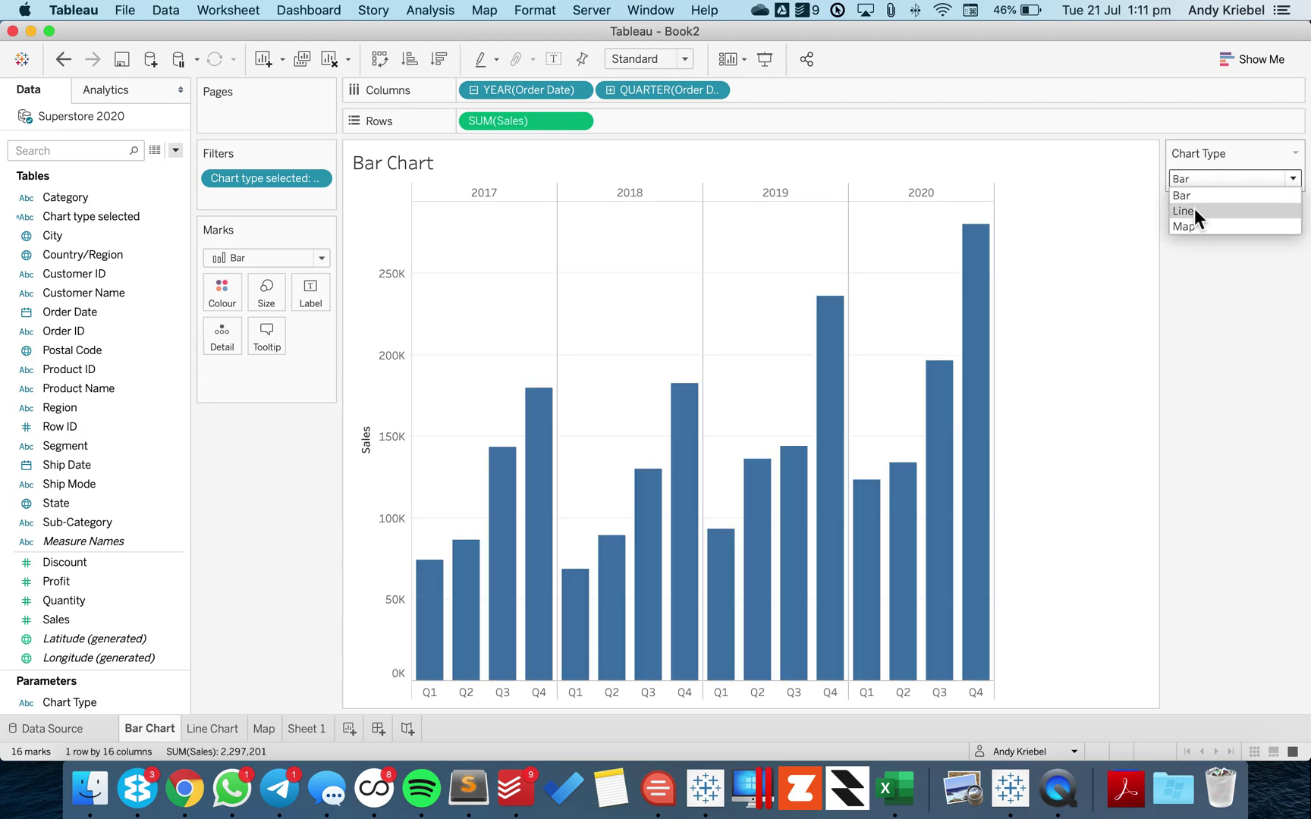
{"action": "left_click", "coordinate": [1194, 207]}
- Filter the Line Chart sheet to Chart type selected = Line
{"action": "left_click", "coordinate": [210, 728]}
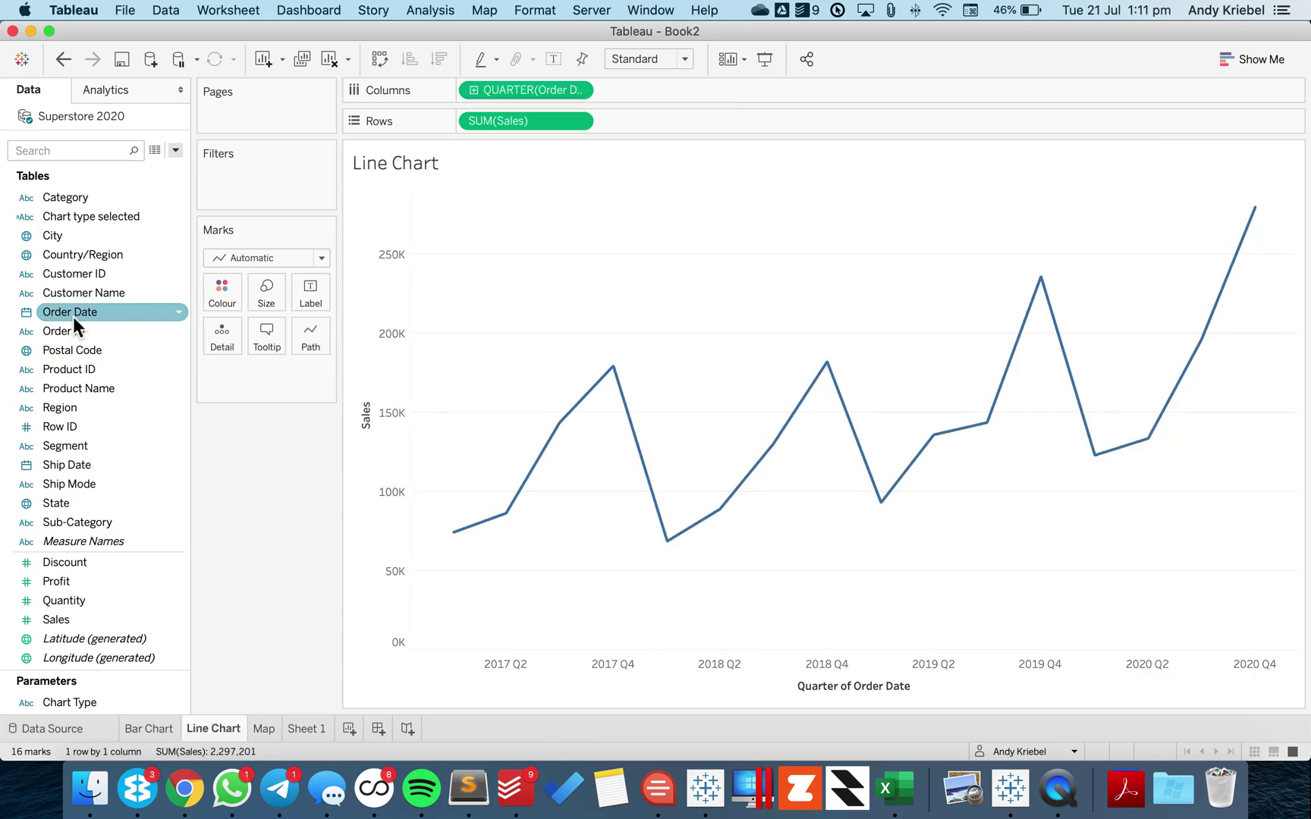
{"action": "left_click_drag", "start_coordinate": [72, 216], "coordinate": [260, 190]}
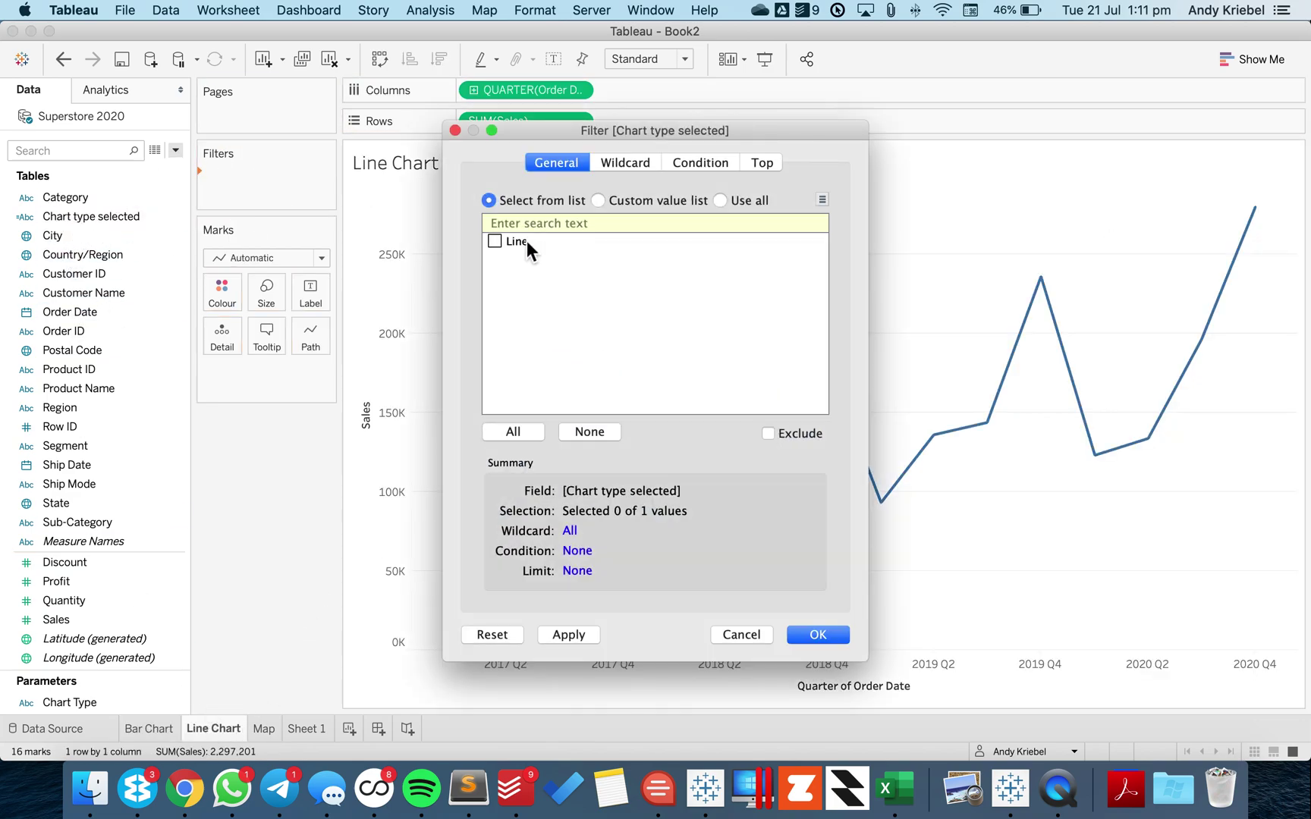
{"action": "left_click", "coordinate": [493, 241]}
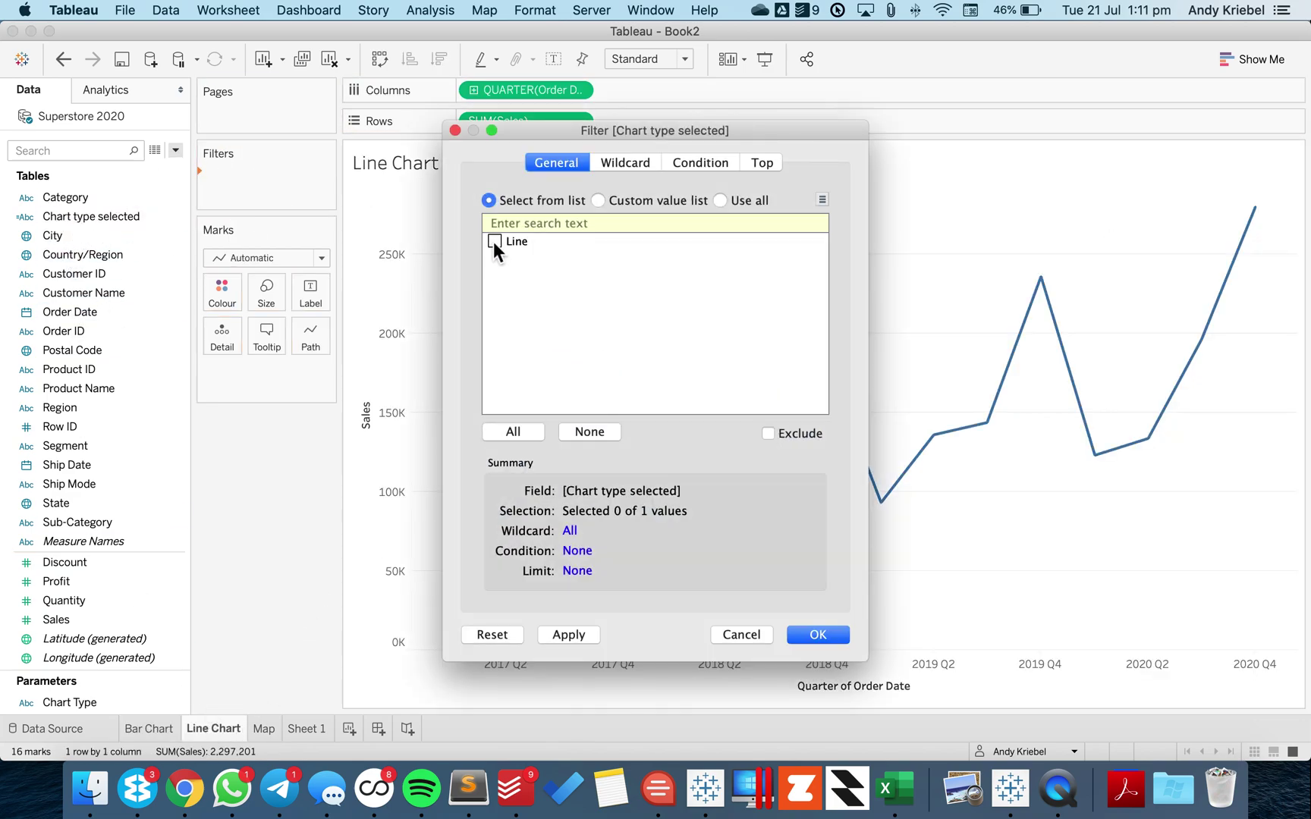
{"action": "left_click", "coordinate": [813, 634]}
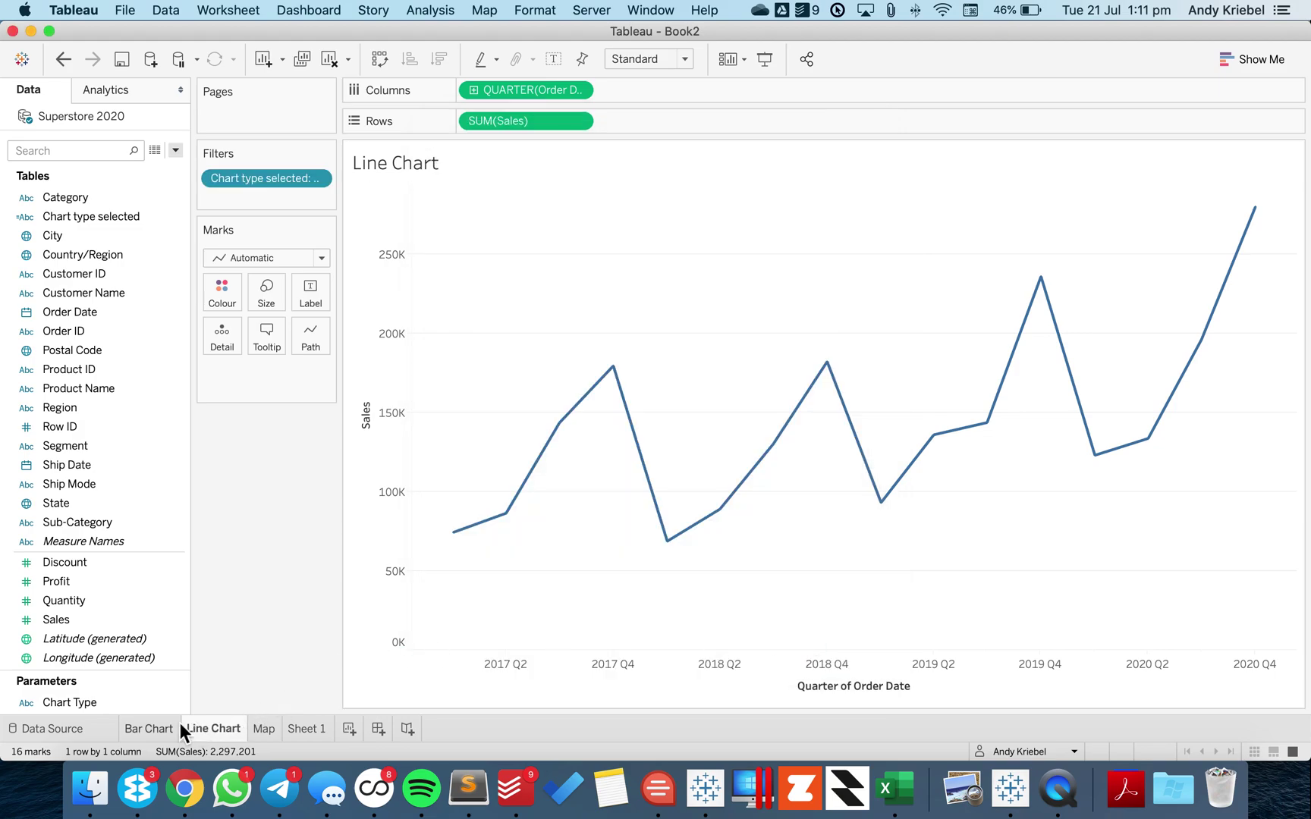
- Set Chart Type to Map, then filter the Map sheet on Chart type selected, ticking Map
{"action": "left_click", "coordinate": [160, 729]}
{"action": "left_click", "coordinate": [1189, 185]}
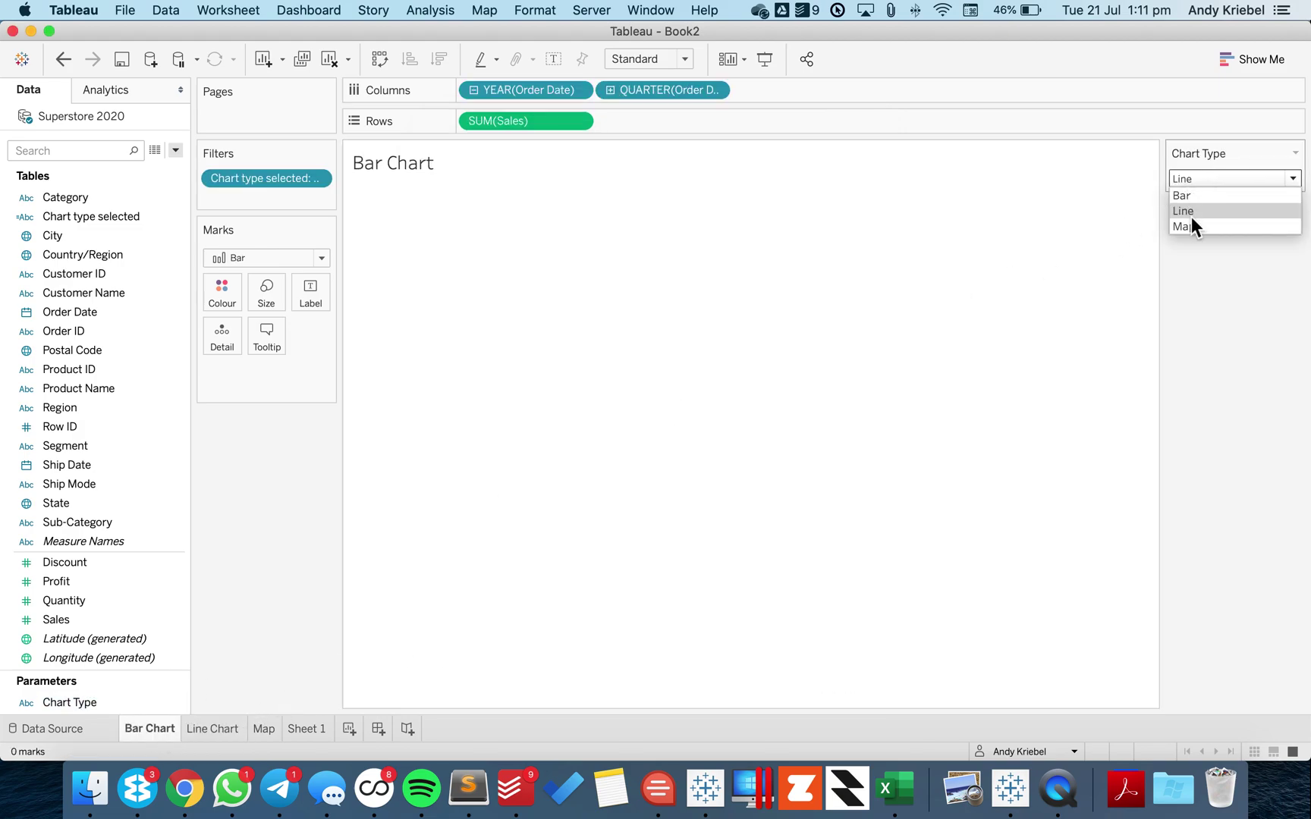
{"action": "left_click", "coordinate": [1191, 225]}
{"action": "left_click", "coordinate": [214, 728]}
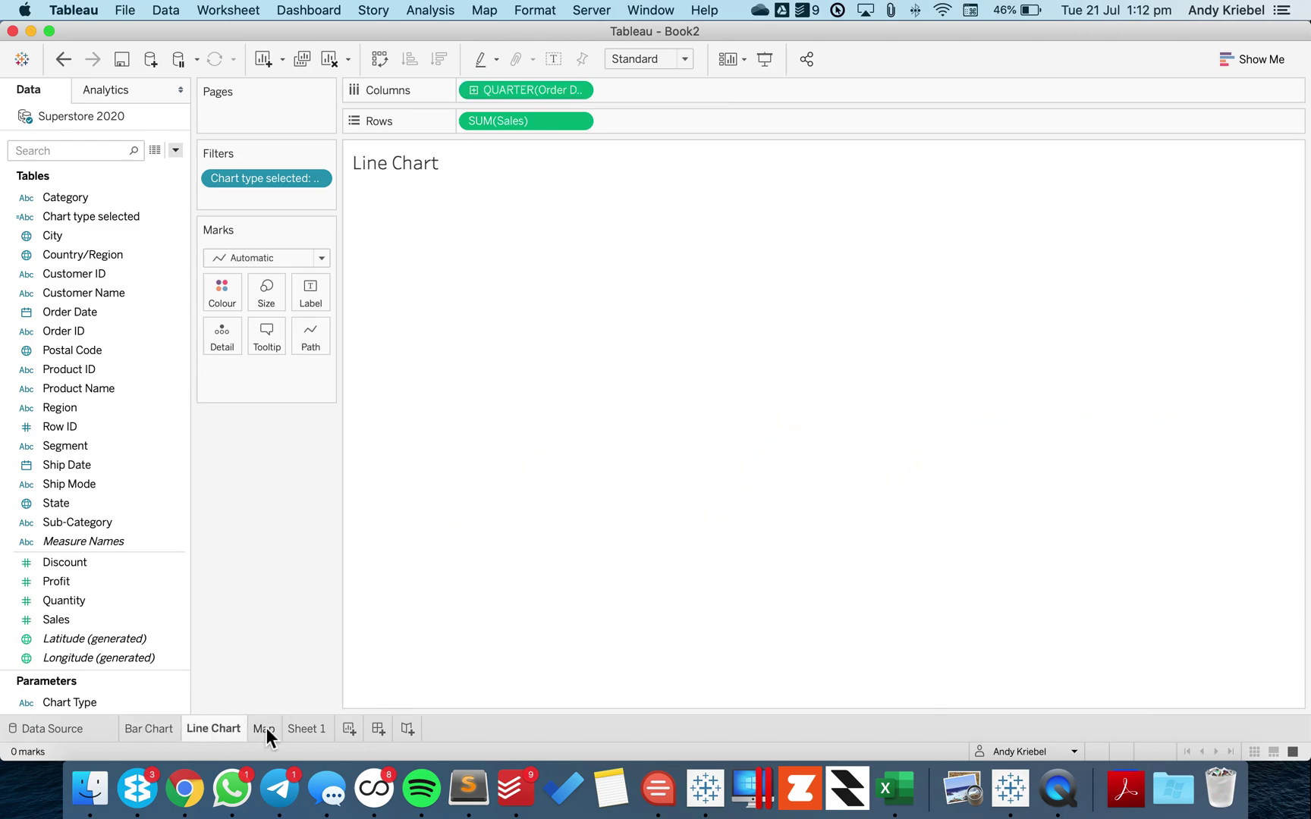
{"action": "left_click", "coordinate": [264, 729]}
{"action": "left_click_drag", "start_coordinate": [102, 217], "coordinate": [246, 183]}
{"action": "left_click", "coordinate": [495, 241]}
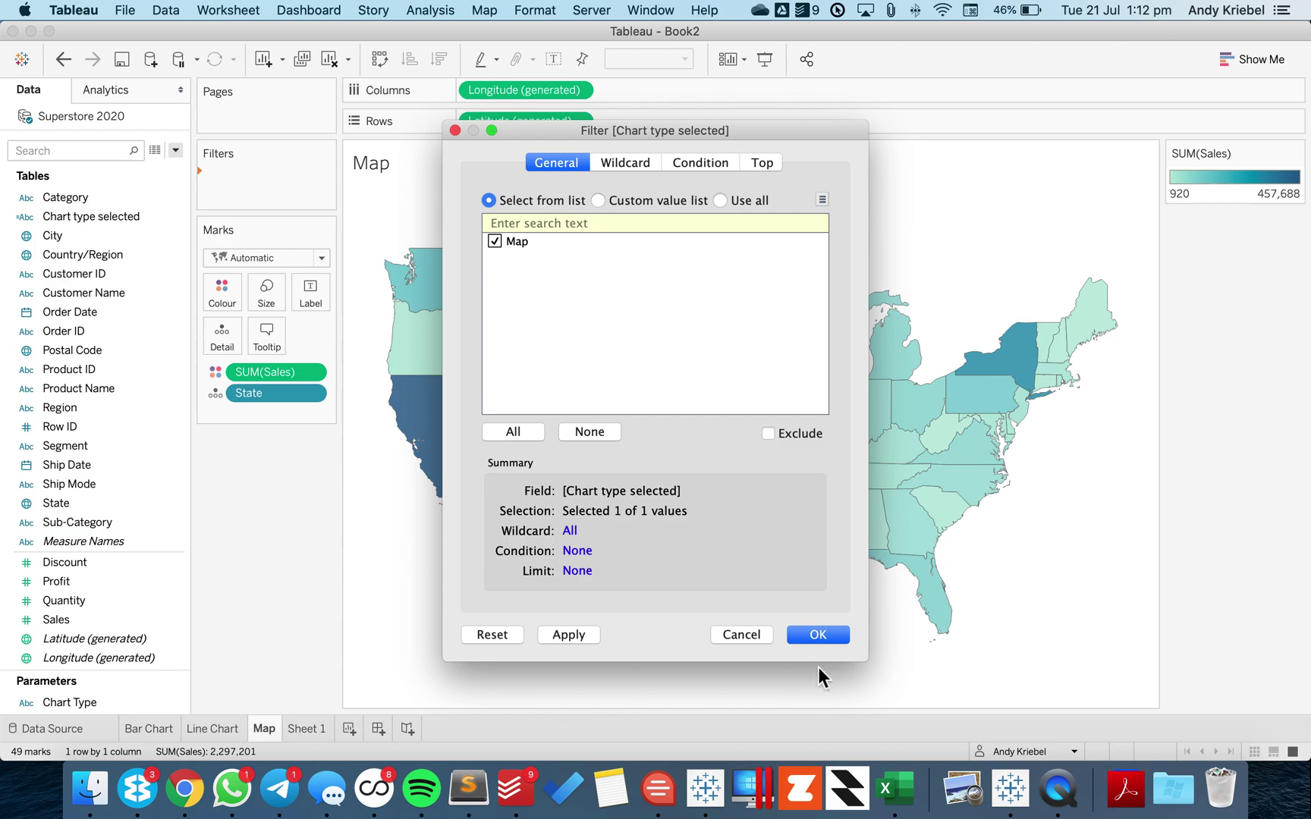
- Confirm the Map-only filter and create Dashboard 1 with a vertical container and its title shown
{"action": "left_click", "coordinate": [826, 634]}
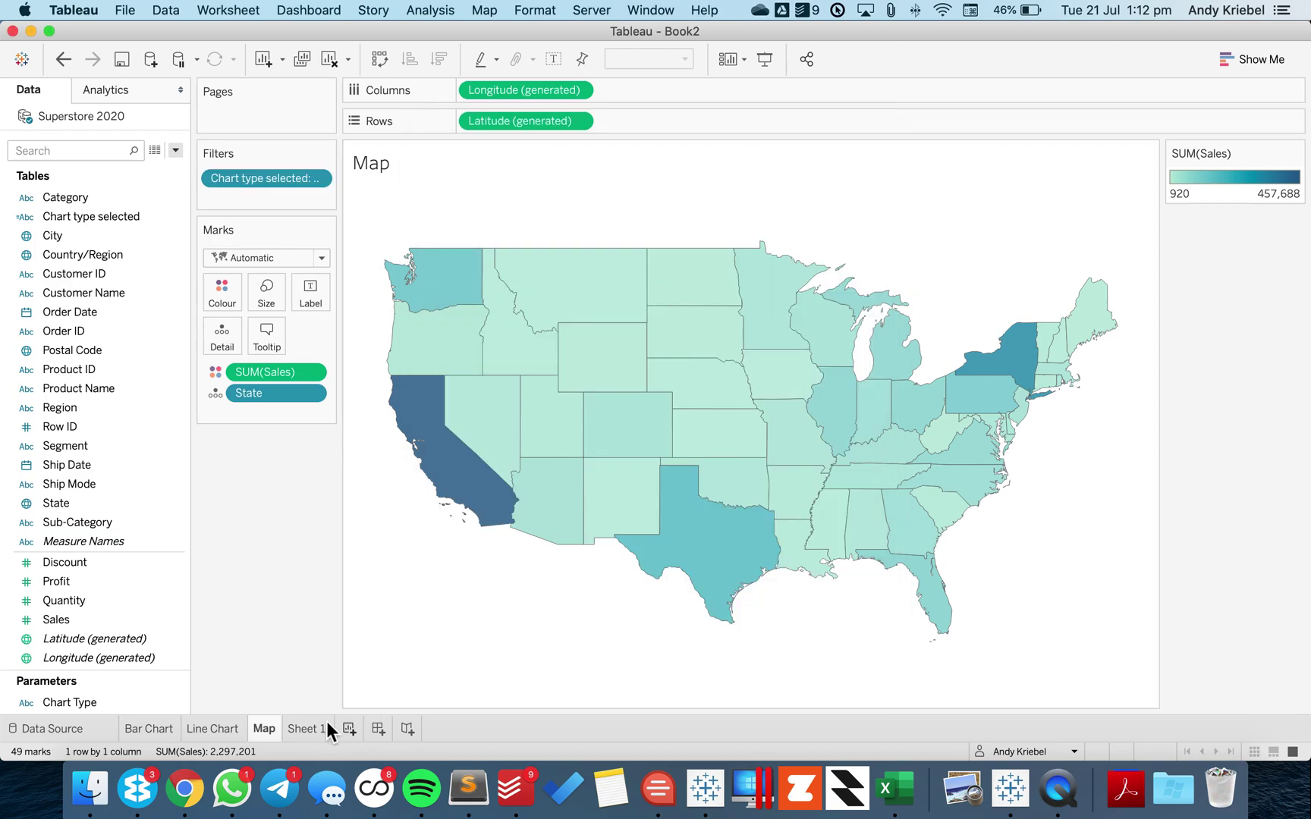
{"action": "left_click", "coordinate": [308, 729]}
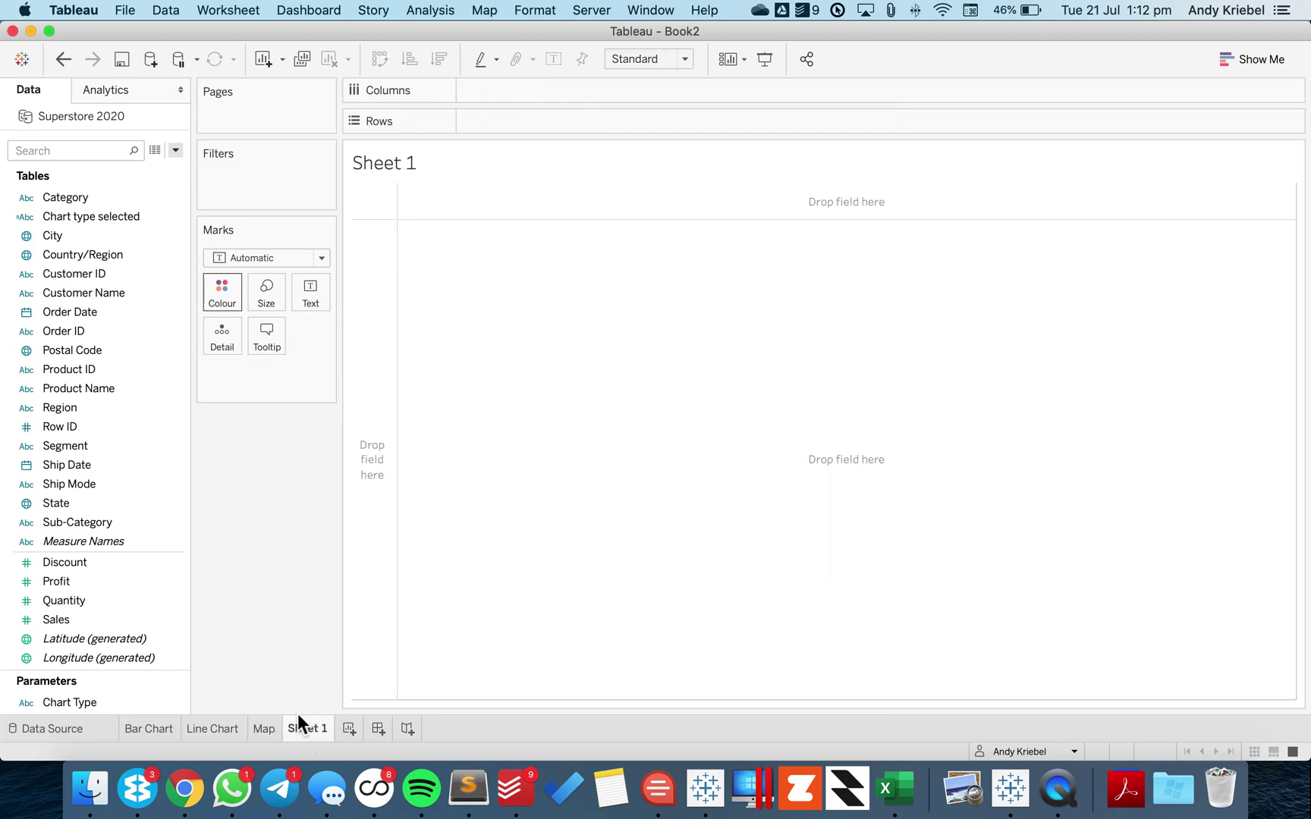
{"action": "left_click", "coordinate": [377, 729]}
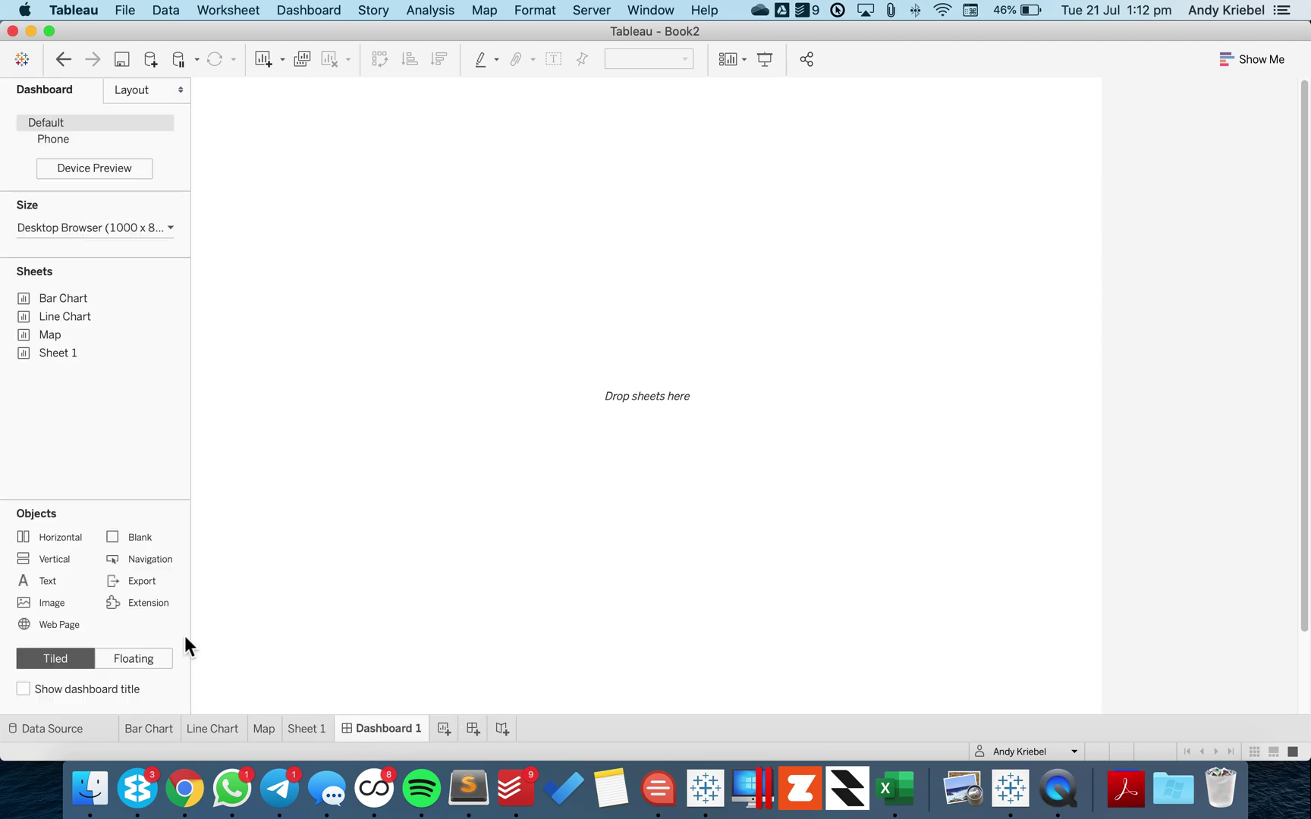
{"action": "left_click_drag", "start_coordinate": [75, 563], "coordinate": [463, 298]}
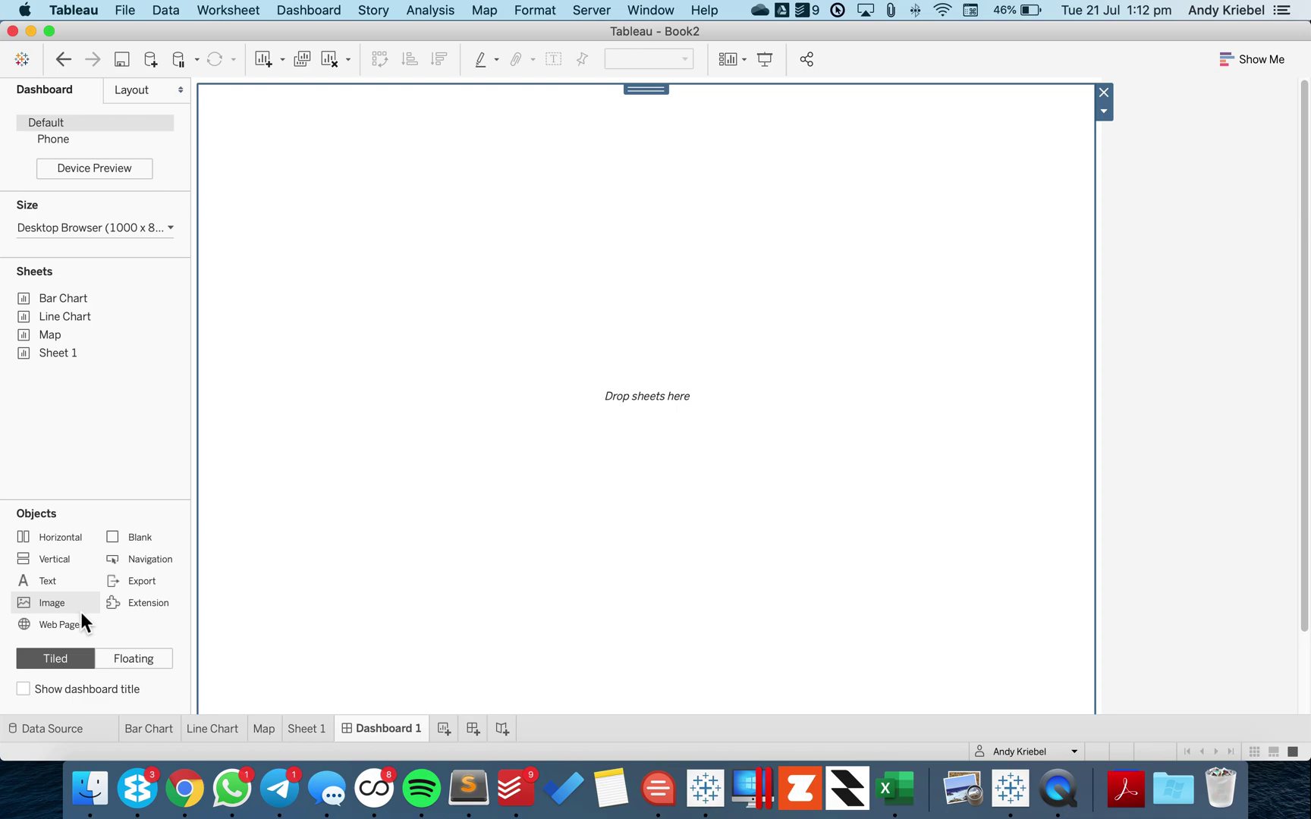
{"action": "left_click", "coordinate": [84, 687]}
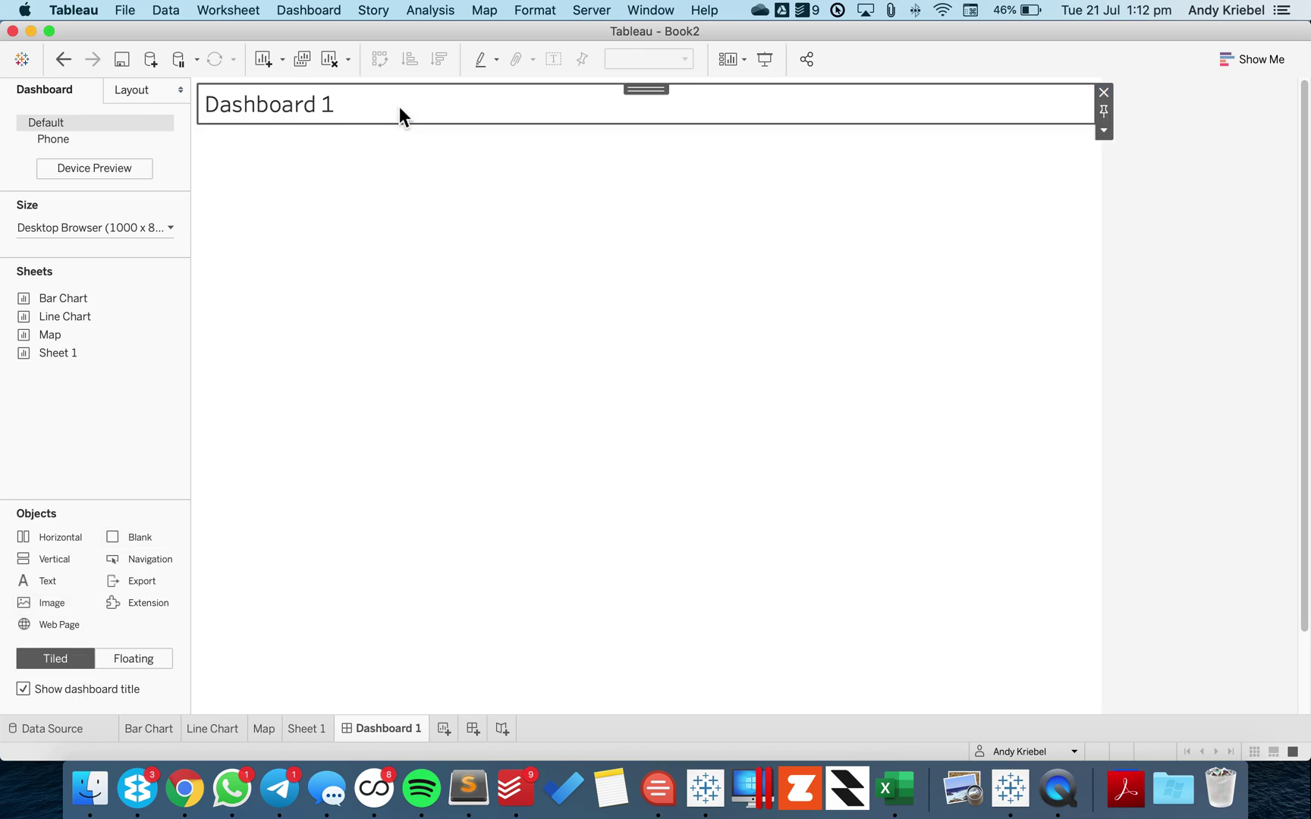
- Reposition the container and place a horizontal container beneath the dashboard title
{"action": "left_click_drag", "start_coordinate": [649, 88], "coordinate": [649, 222]}
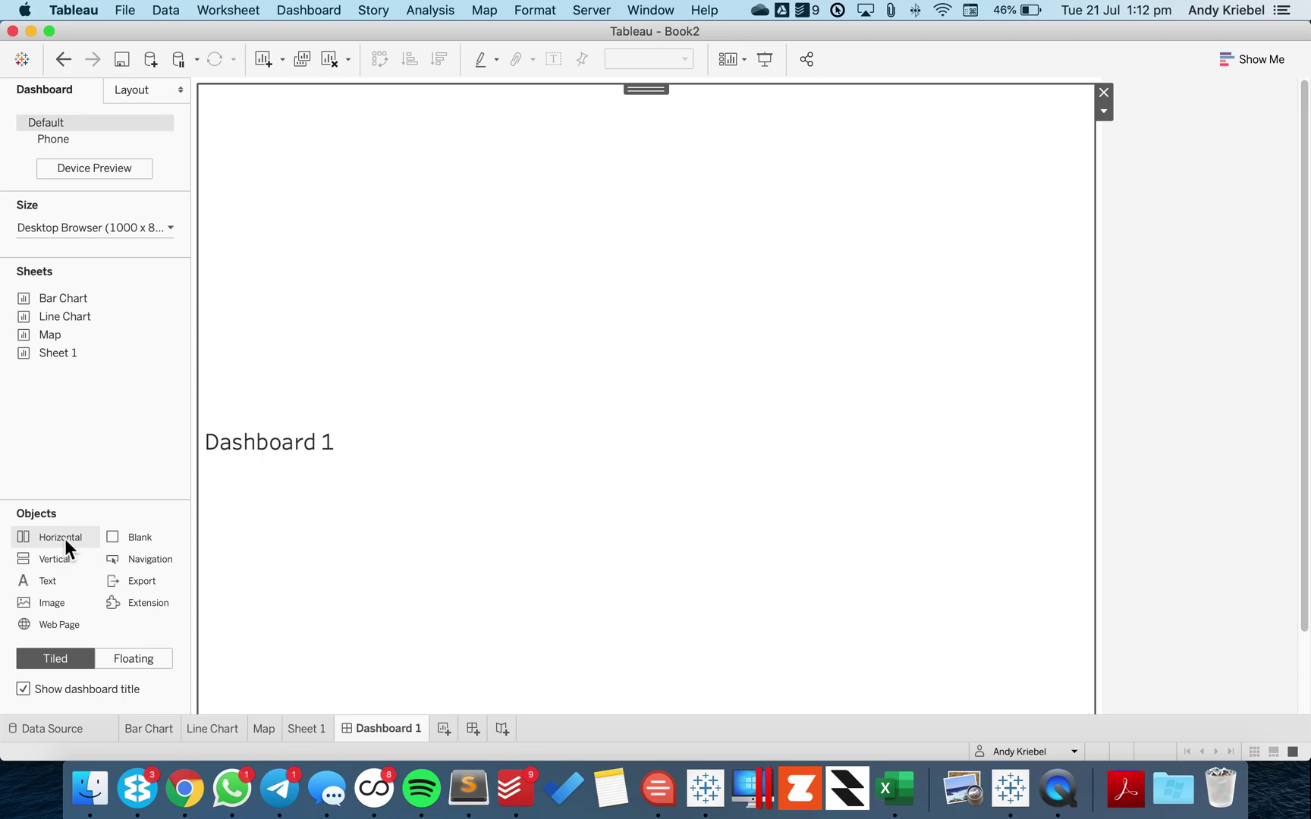
{"action": "left_click_drag", "start_coordinate": [64, 539], "coordinate": [547, 242]}
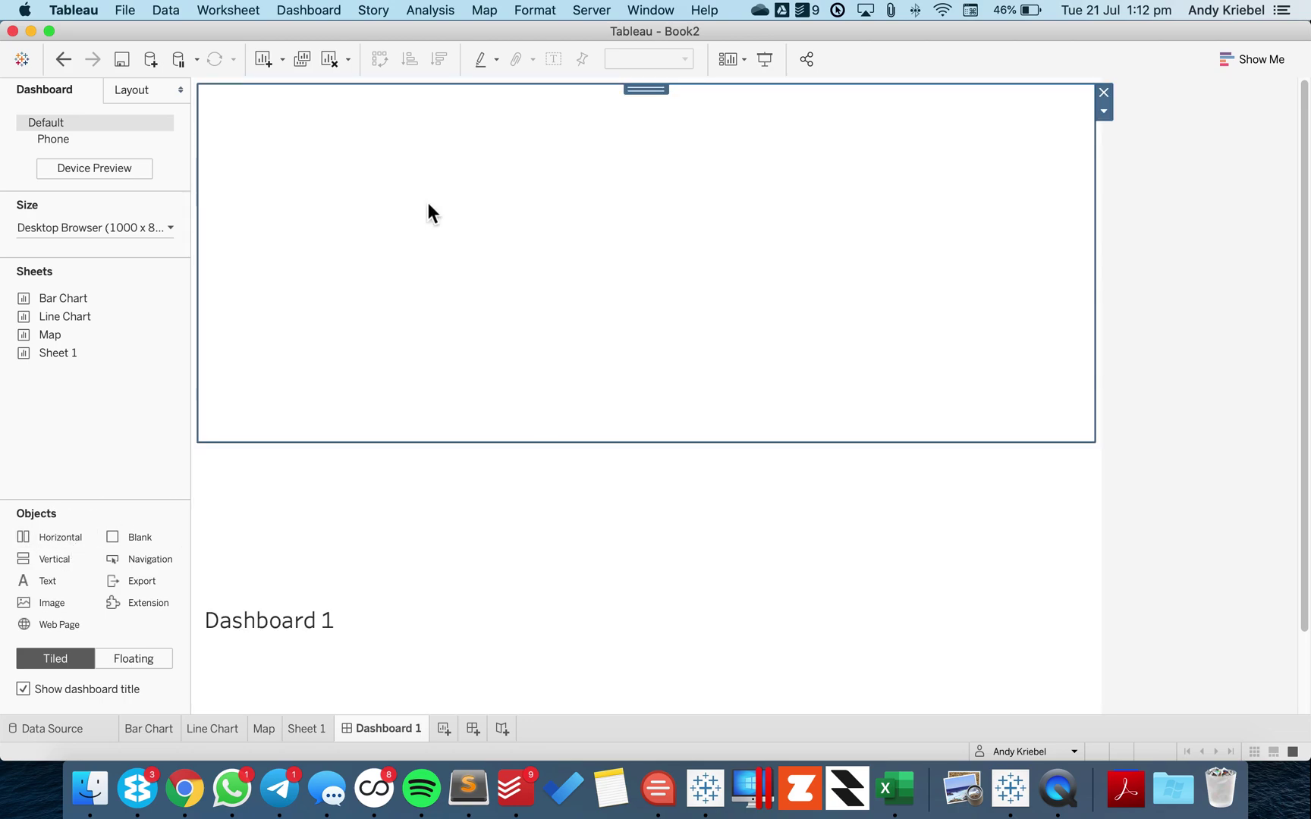
{"action": "left_click", "coordinate": [63, 59]}
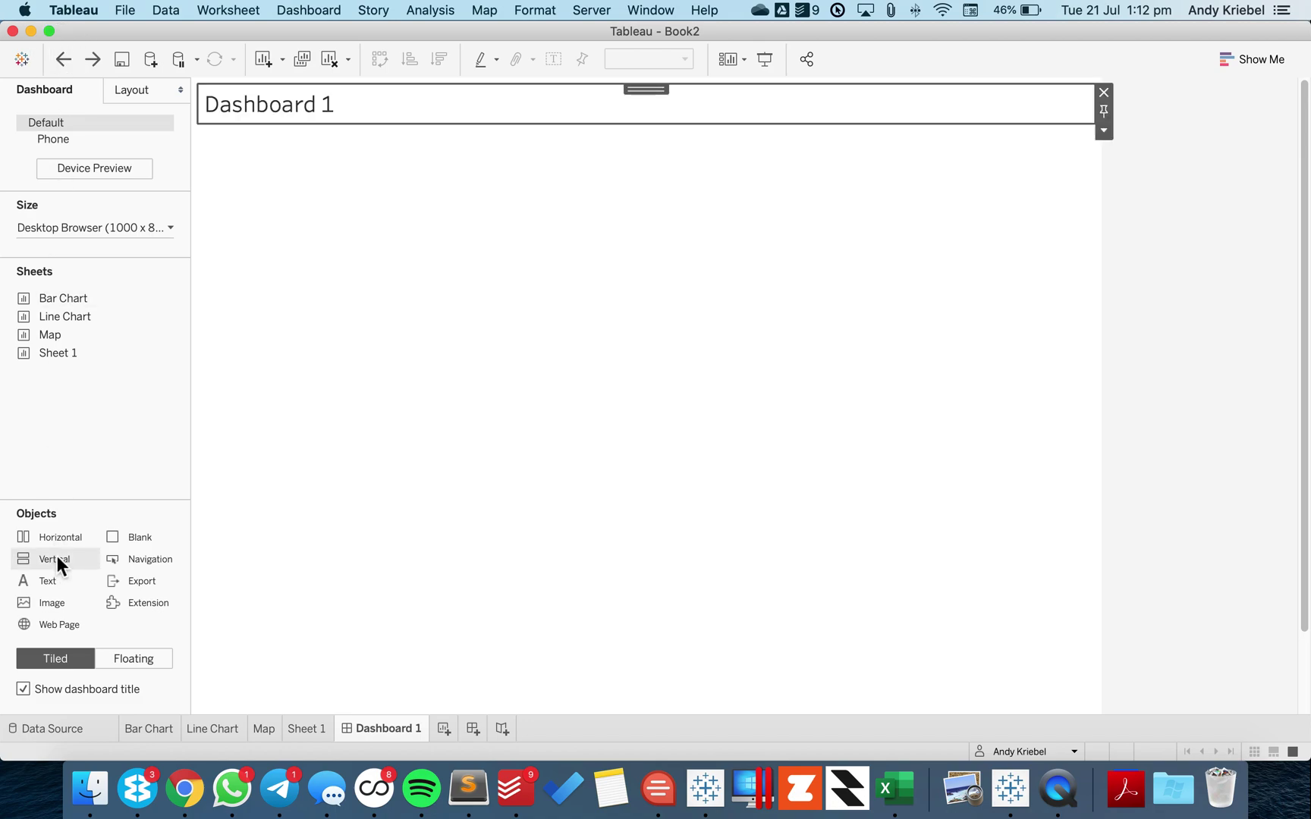
{"action": "left_click_drag", "start_coordinate": [61, 536], "coordinate": [396, 472]}
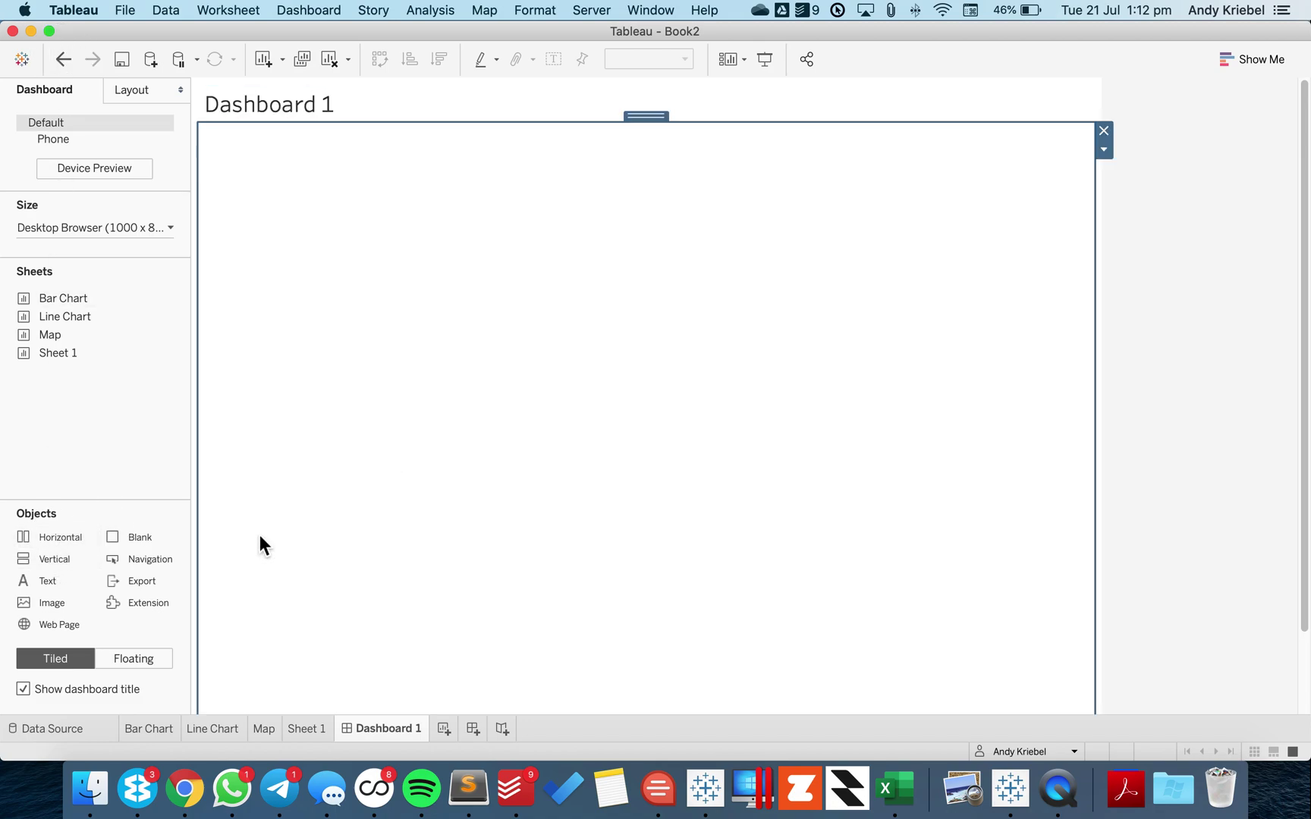
- Place the Bar Chart, Line Chart and Map sheets side by side and remove the Sales legend
{"action": "left_click_drag", "start_coordinate": [61, 301], "coordinate": [270, 302]}
{"action": "left_click_drag", "start_coordinate": [67, 317], "coordinate": [707, 431]}
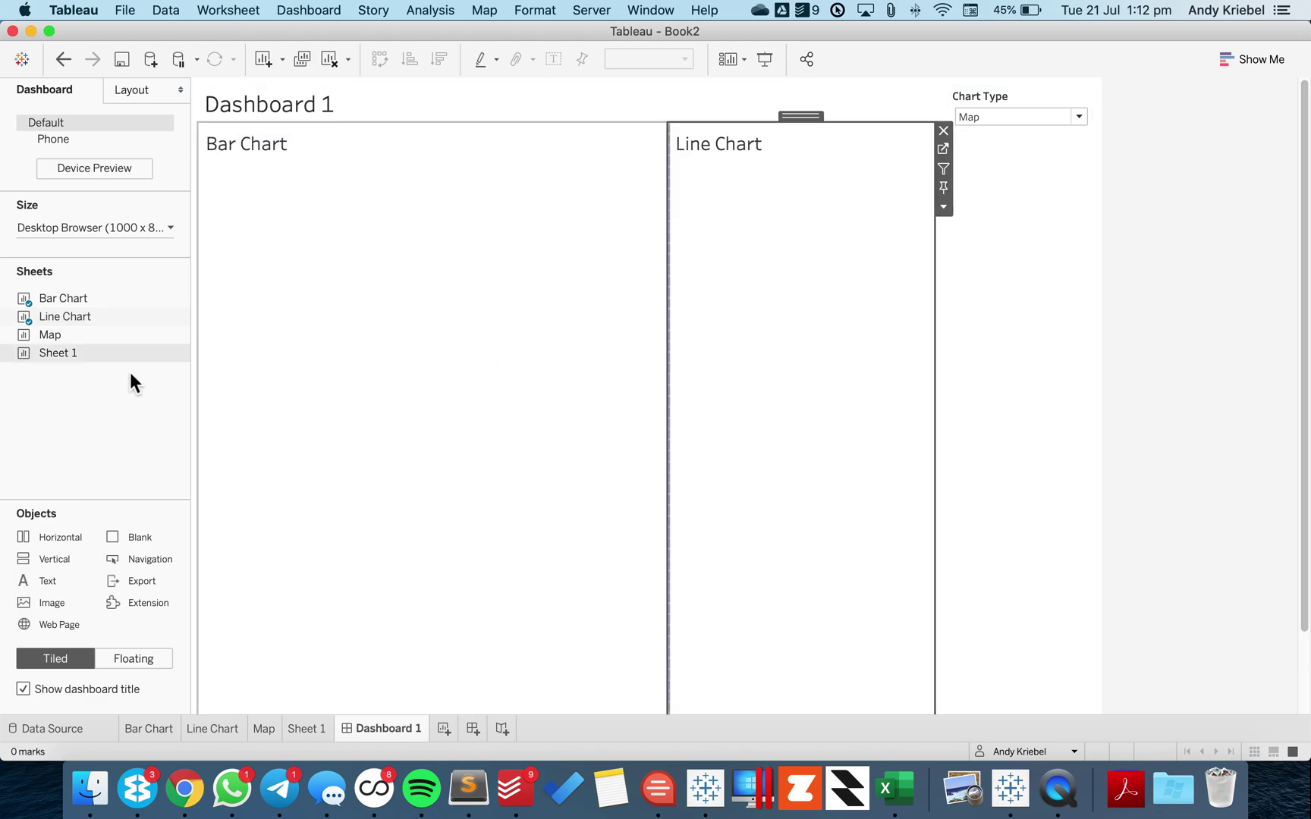
{"action": "left_click_drag", "start_coordinate": [94, 332], "coordinate": [841, 371]}
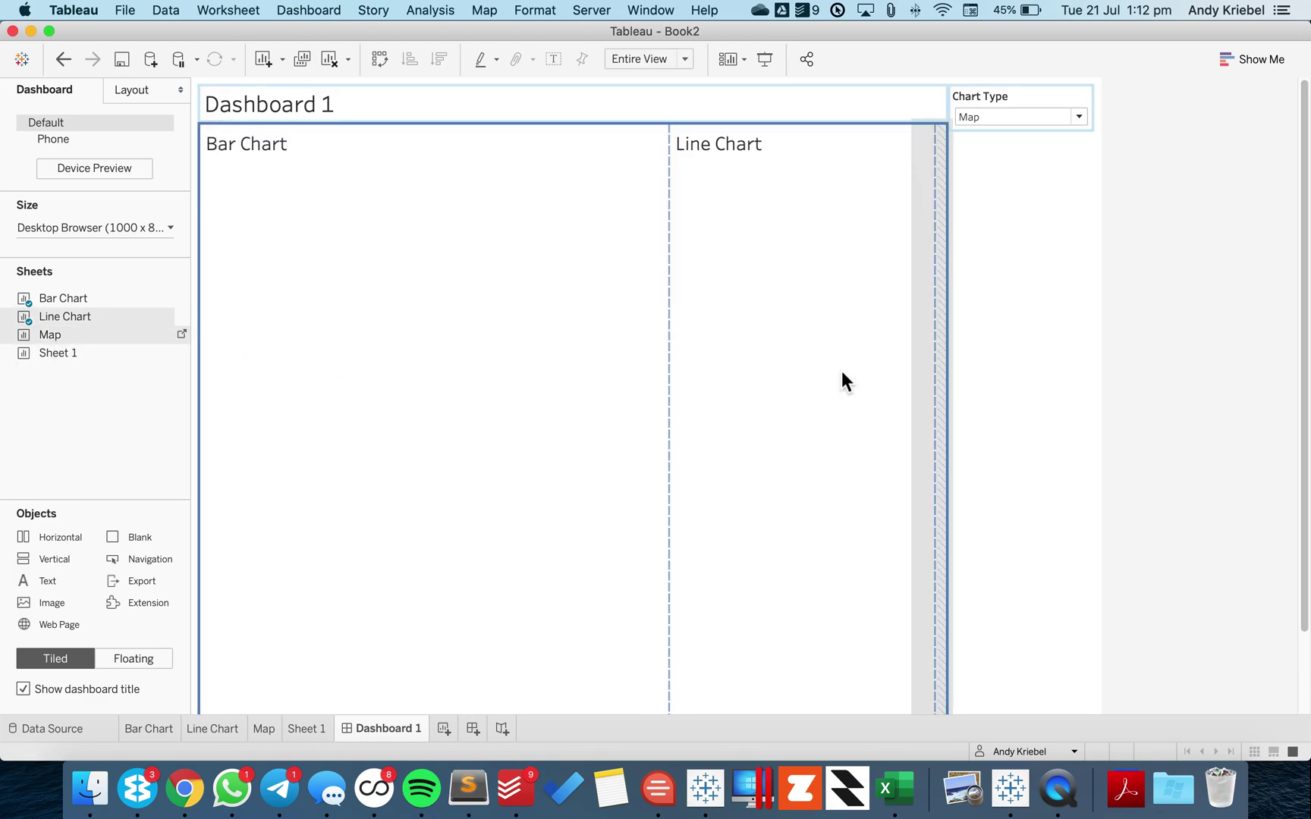
{"action": "left_click", "coordinate": [1044, 148]}
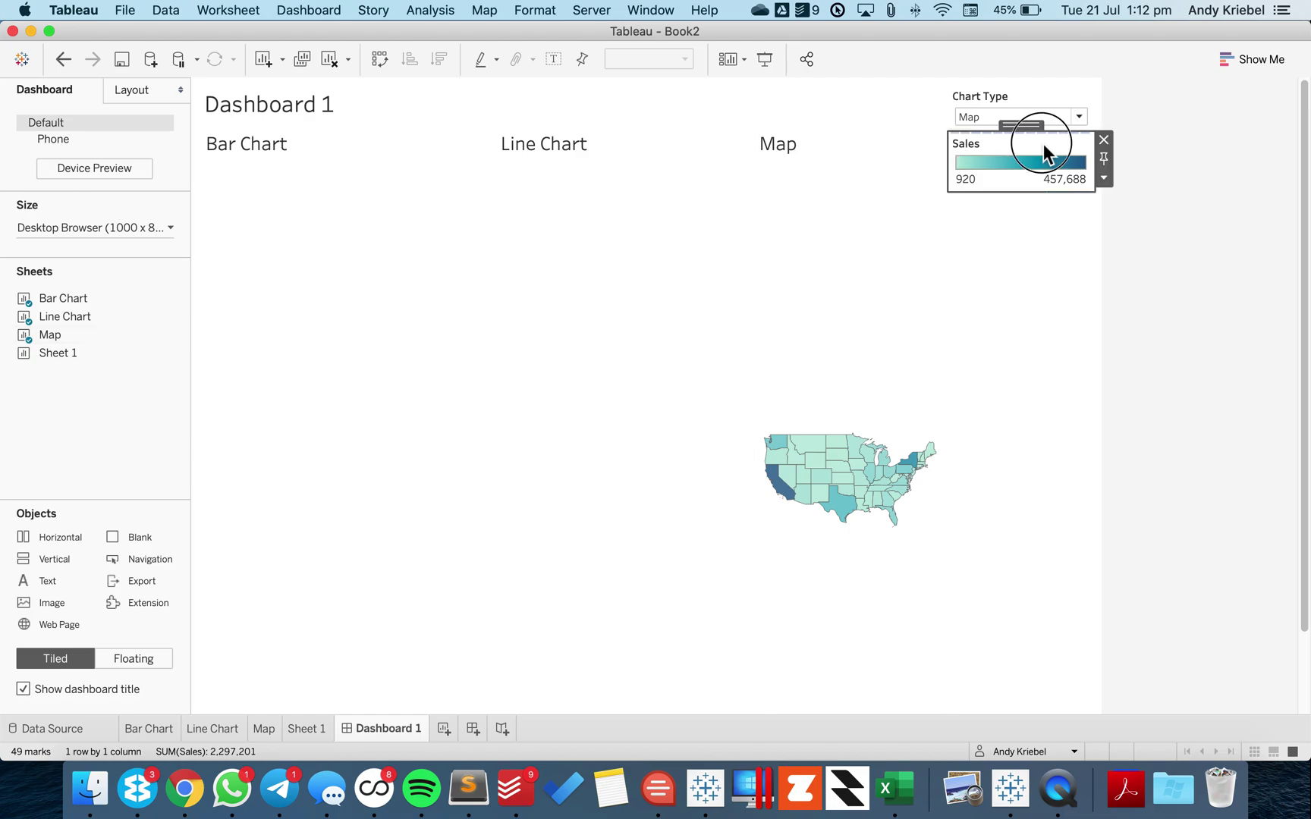
{"action": "left_click", "coordinate": [1103, 138]}
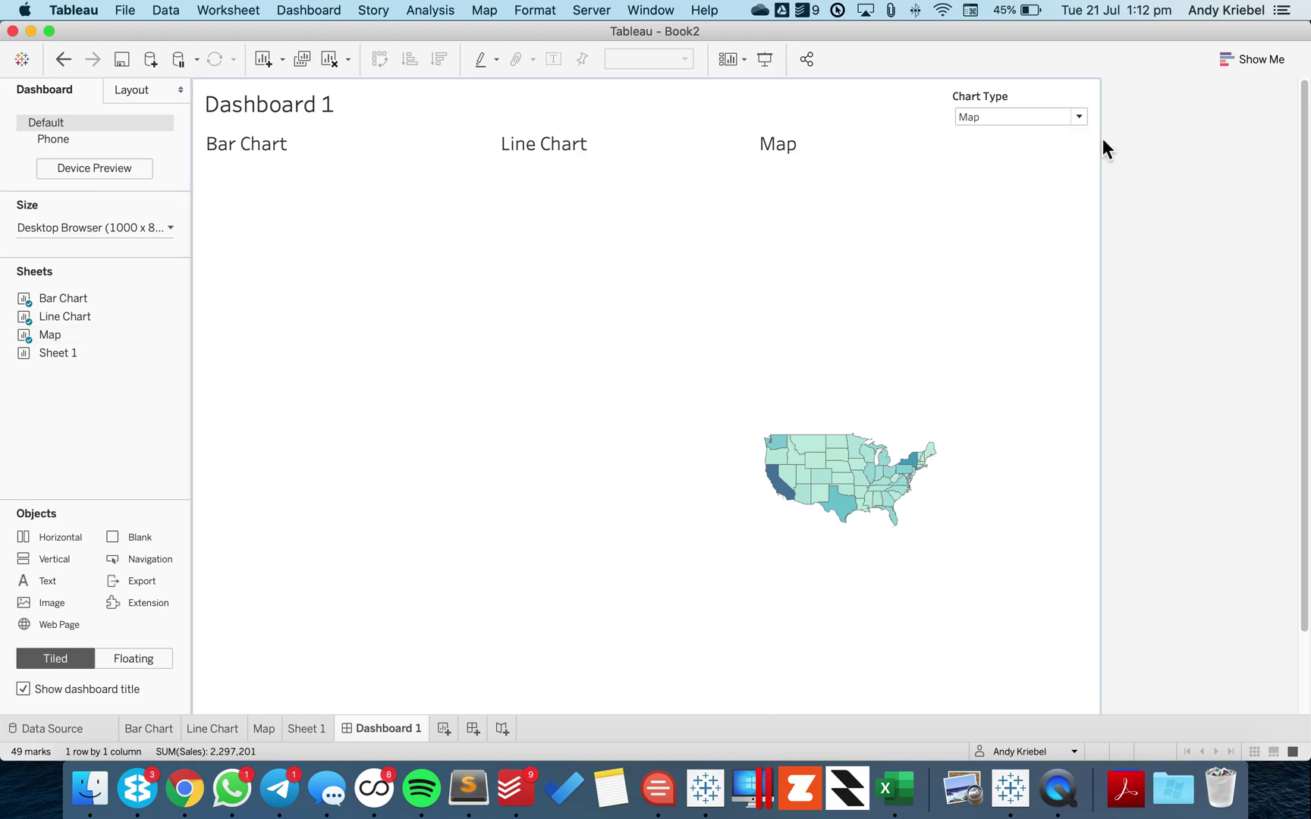
- Make the Chart Type control floating and move it under the Map title
{"action": "left_click", "coordinate": [996, 117]}
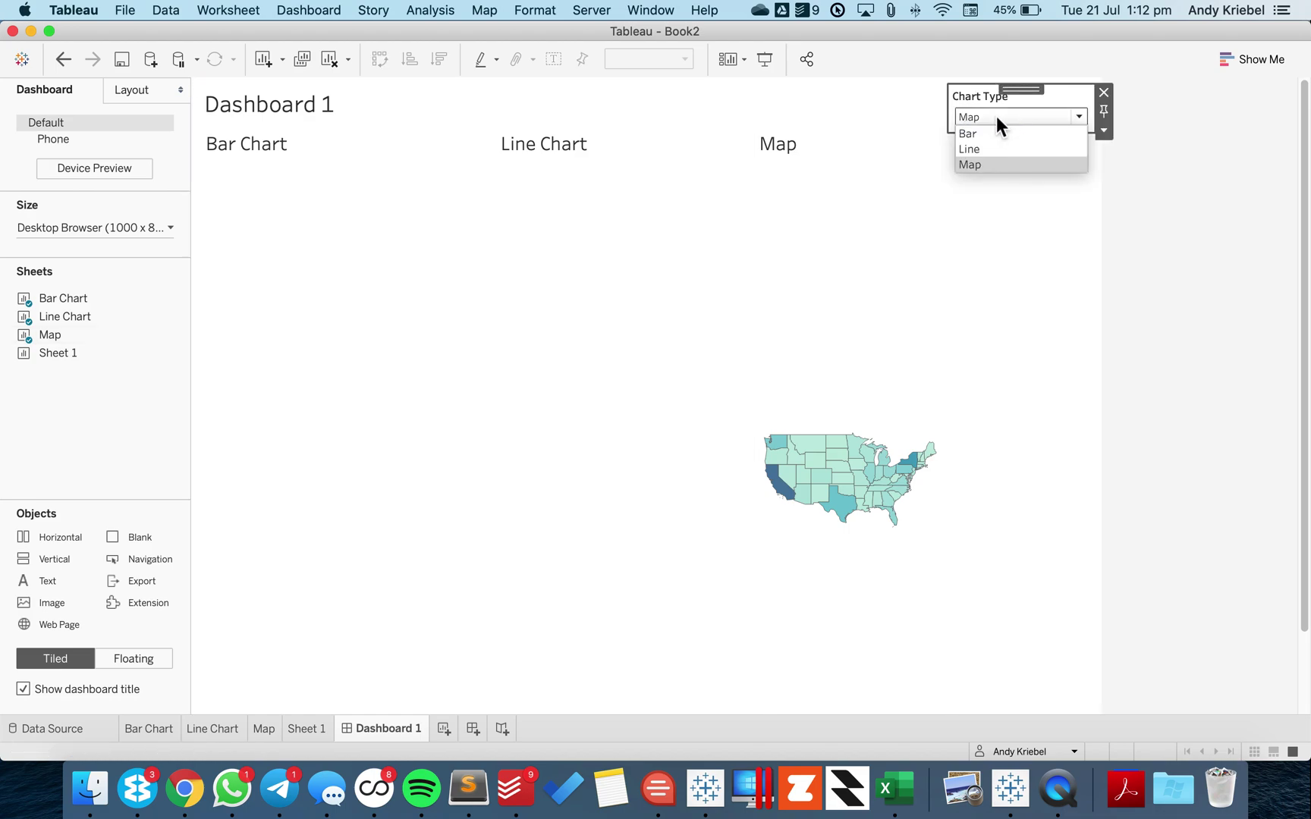
{"action": "left_click", "coordinate": [1111, 139]}
{"action": "left_click", "coordinate": [1105, 127]}
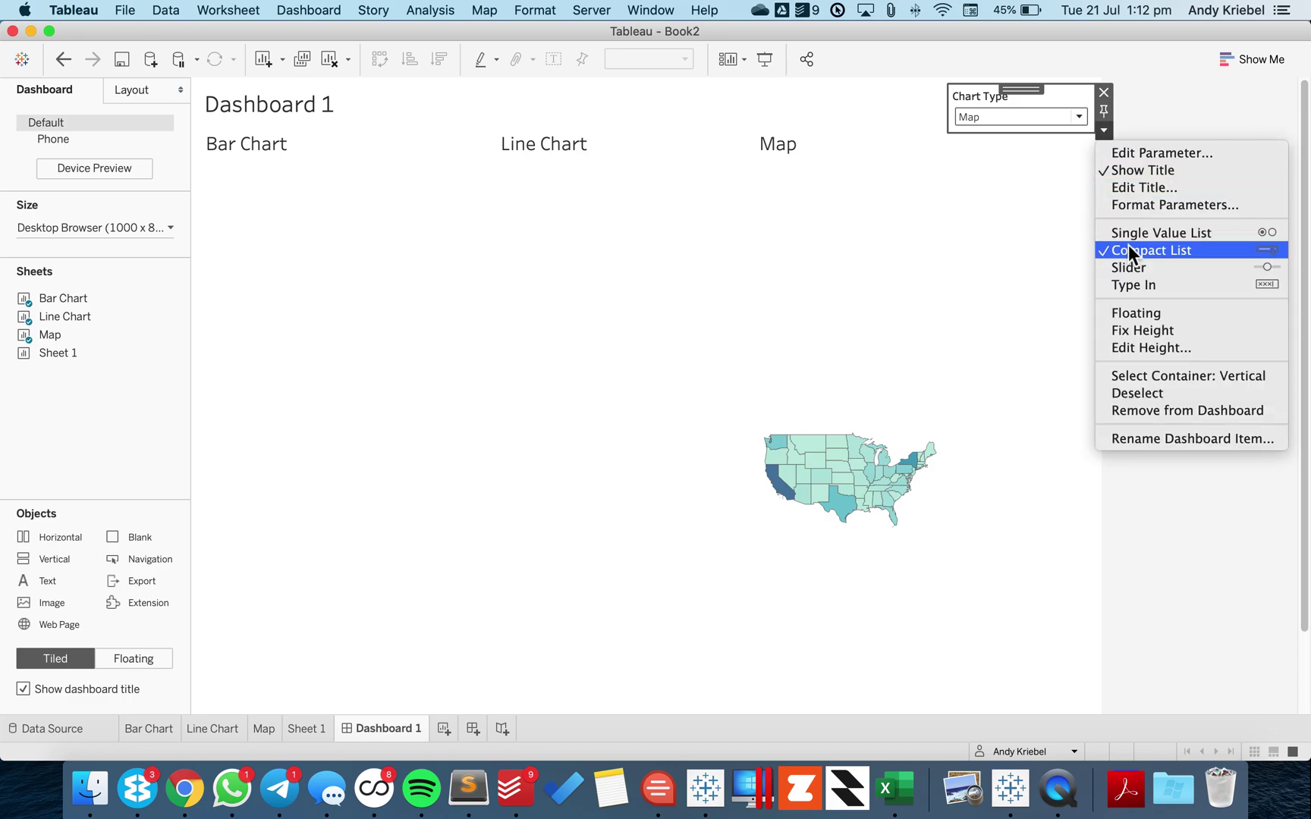
{"action": "left_click", "coordinate": [1118, 311]}
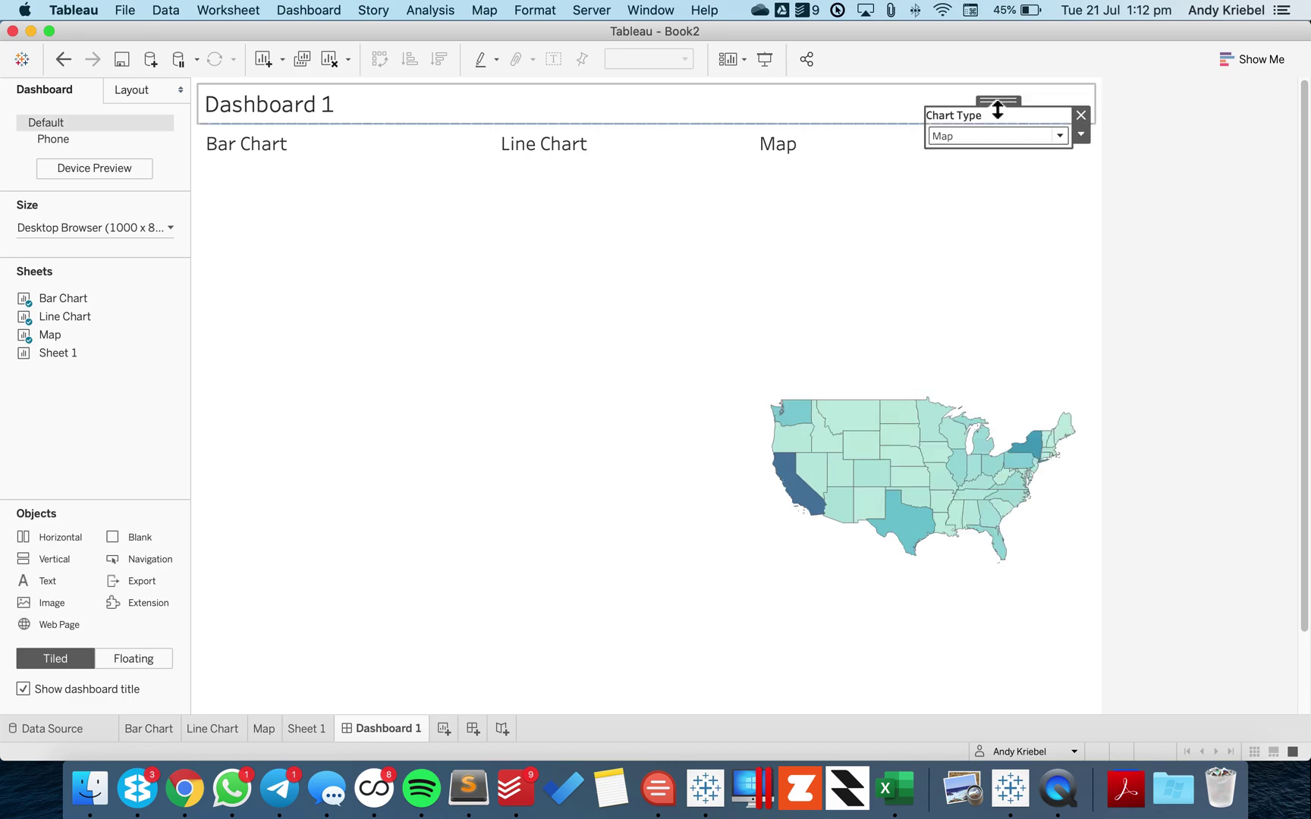
{"action": "left_click_drag", "start_coordinate": [1001, 91], "coordinate": [840, 209]}
- Hide the Map, Line Chart and Bar Chart sheet titles on the dashboard
{"action": "right_click", "coordinate": [782, 147]}
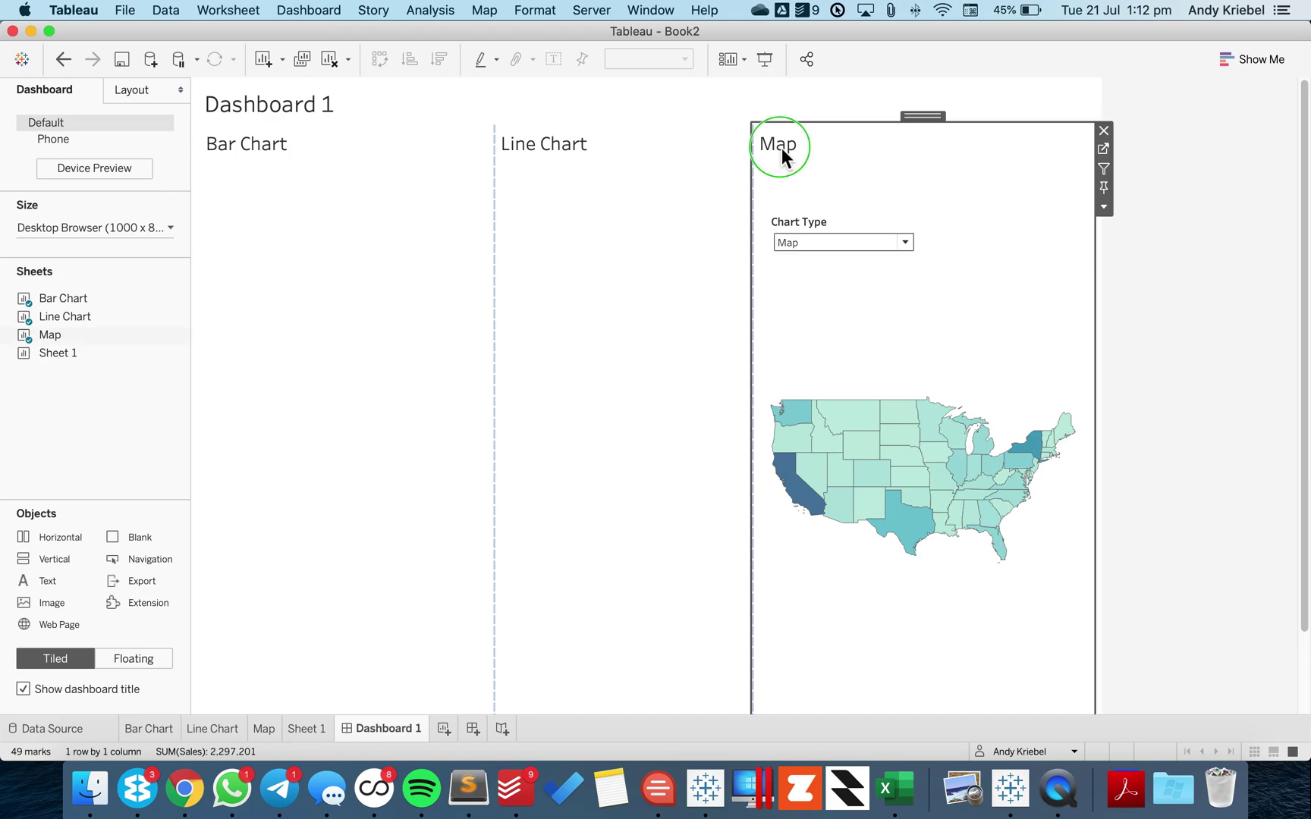
{"action": "left_click", "coordinate": [808, 195]}
{"action": "right_click", "coordinate": [543, 144]}
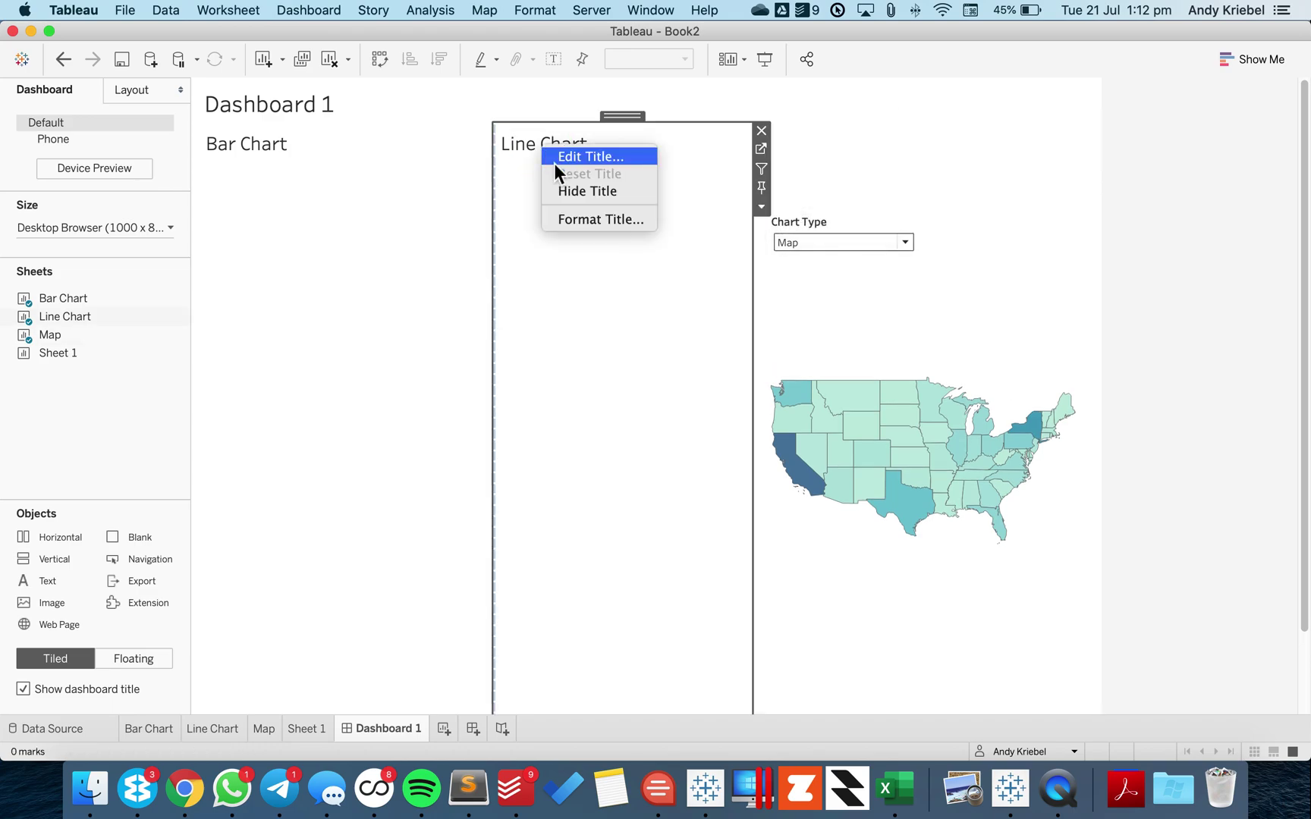
{"action": "left_click", "coordinate": [563, 191]}
{"action": "left_click", "coordinate": [254, 161]}
{"action": "right_click", "coordinate": [253, 150]}
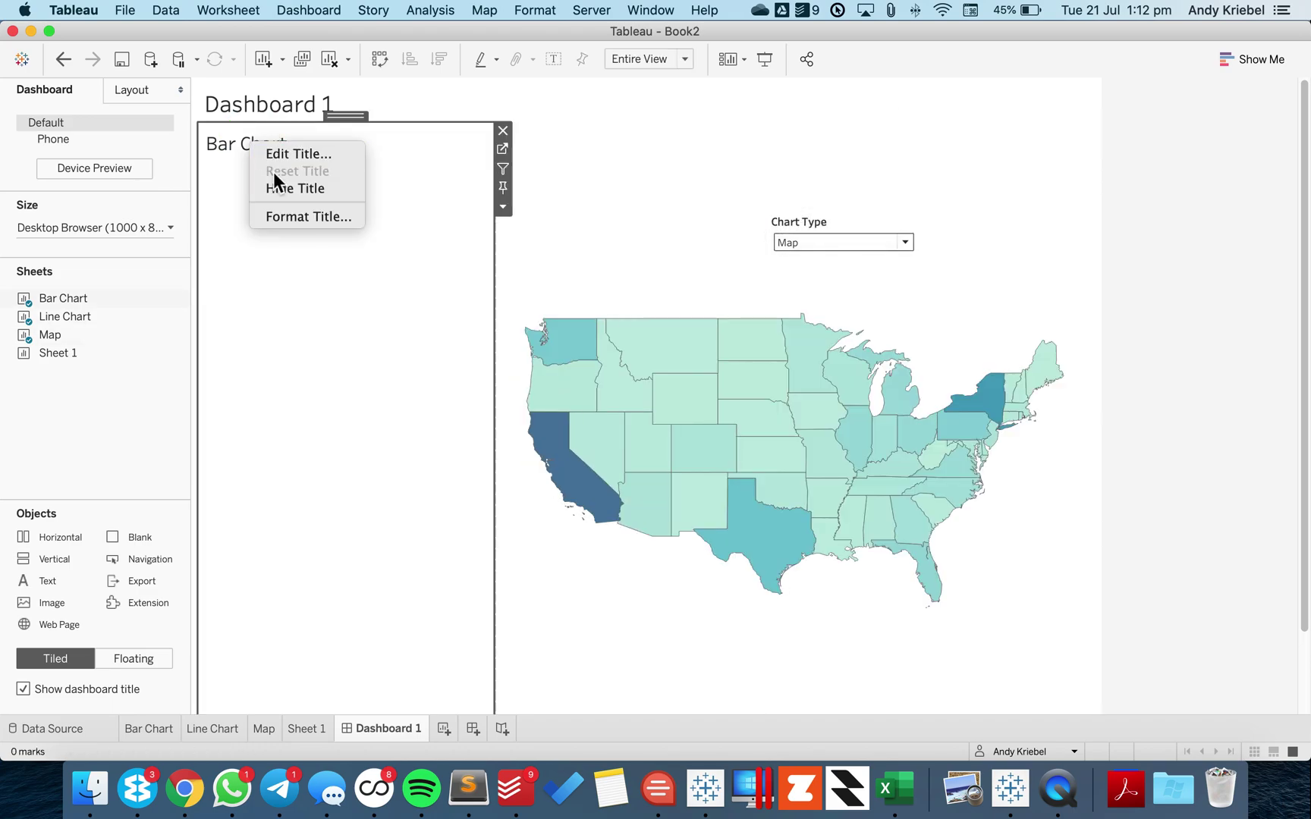
{"action": "left_click", "coordinate": [278, 187]}
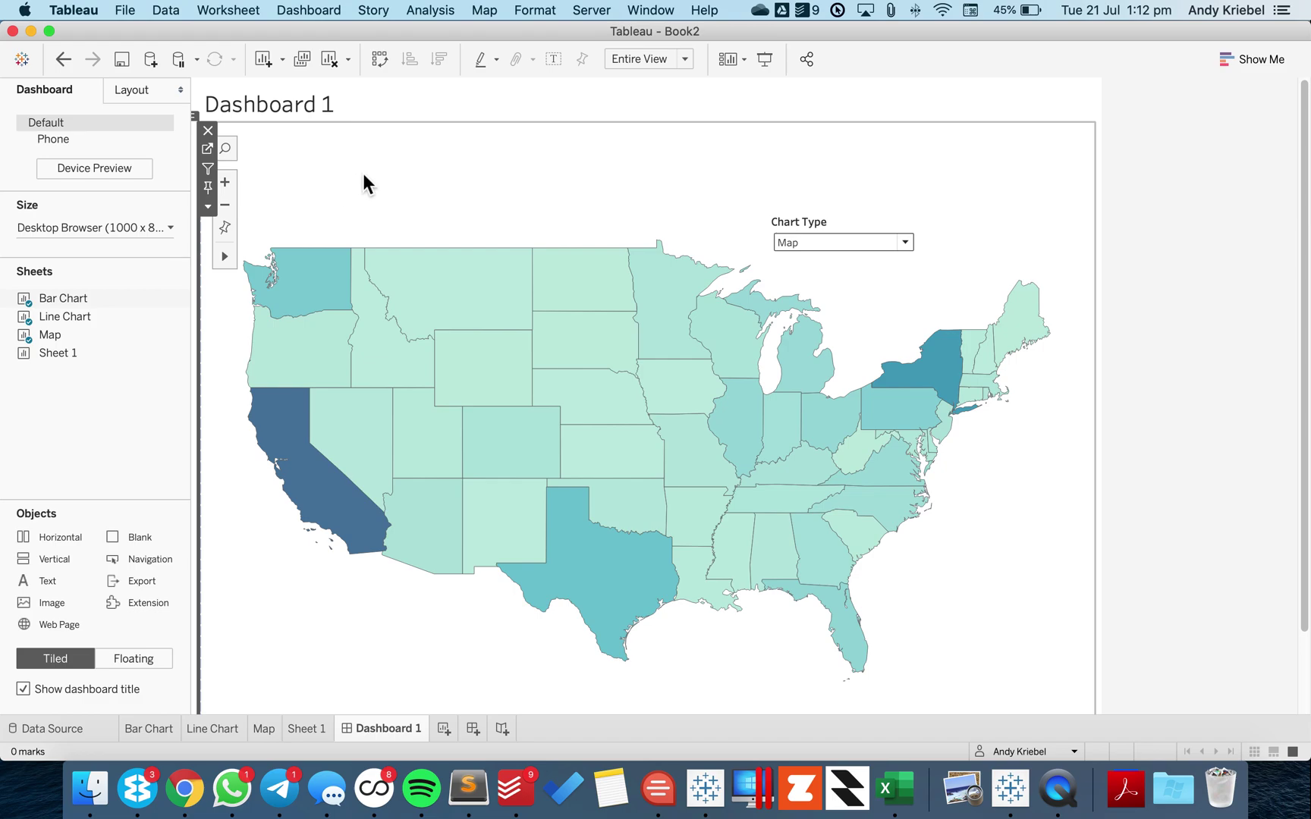
- Test the Chart Type control by switching to Bar, Line and back to Map
{"action": "left_click", "coordinate": [823, 240]}
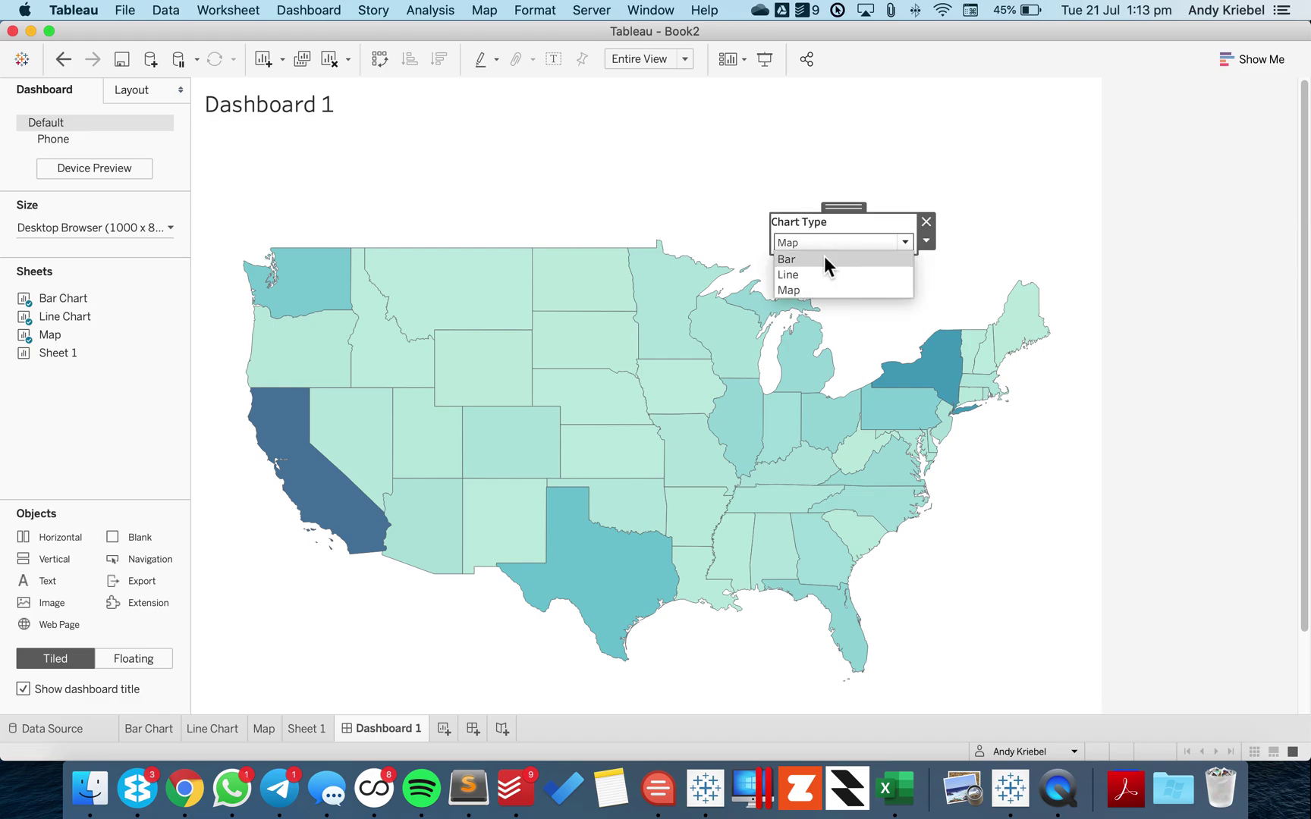
{"action": "left_click", "coordinate": [823, 259]}
{"action": "left_click", "coordinate": [826, 242]}
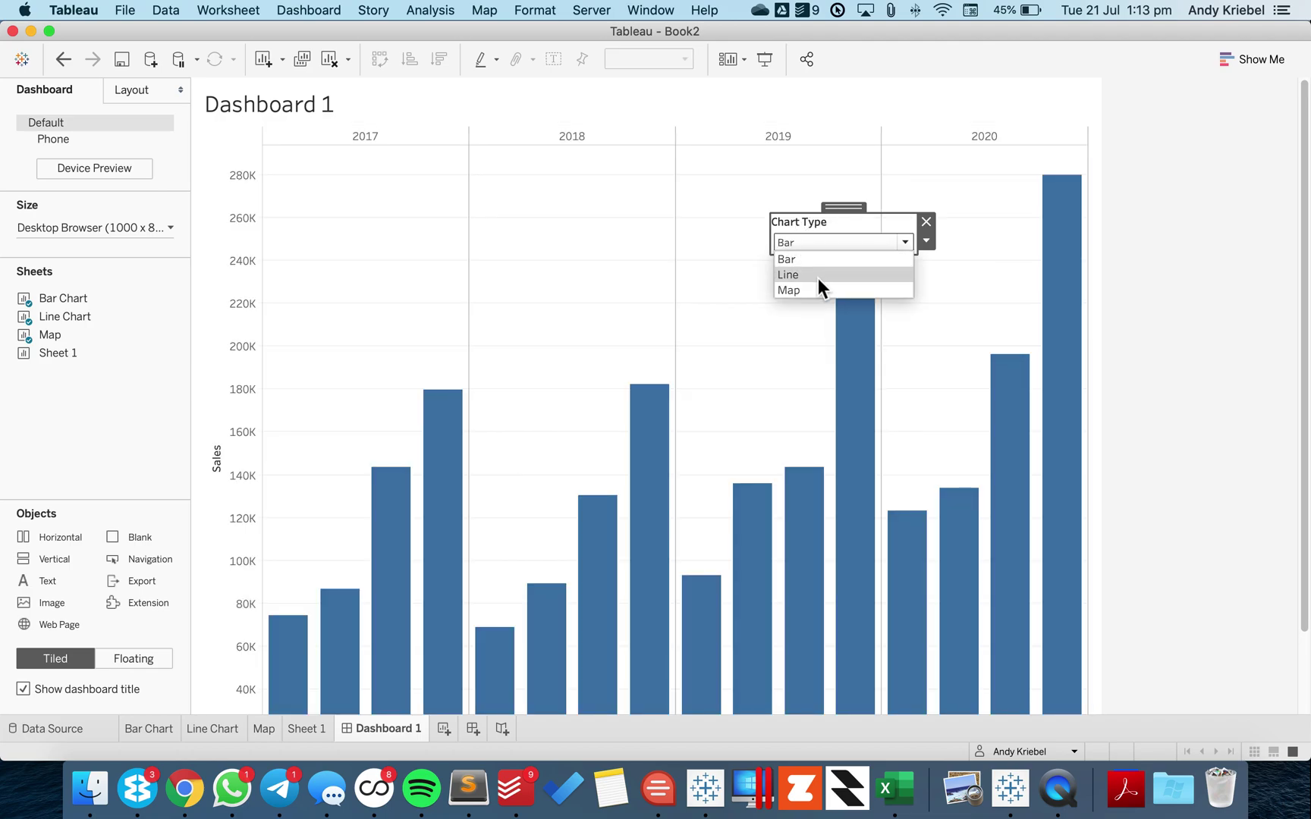
{"action": "left_click", "coordinate": [819, 278]}
{"action": "left_click", "coordinate": [818, 244]}
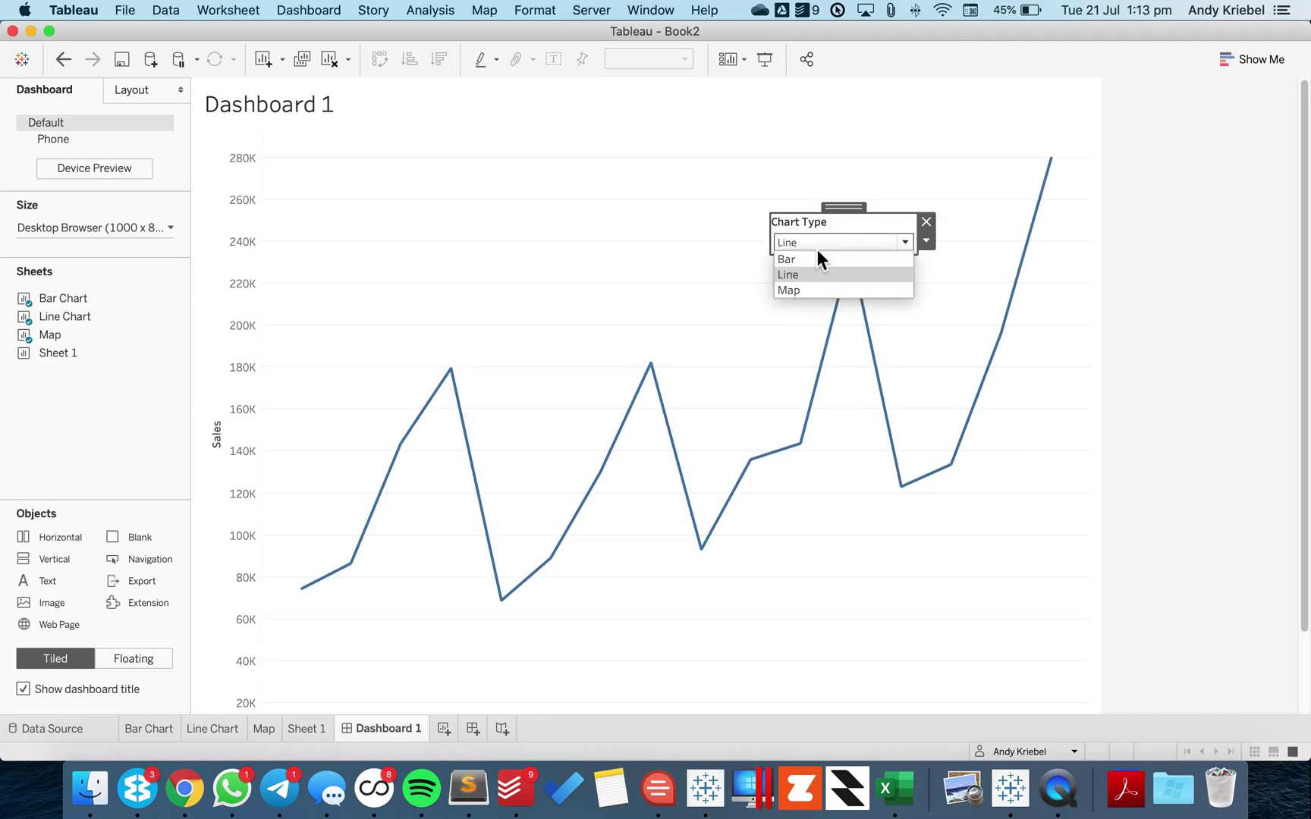
{"action": "left_click", "coordinate": [808, 290]}
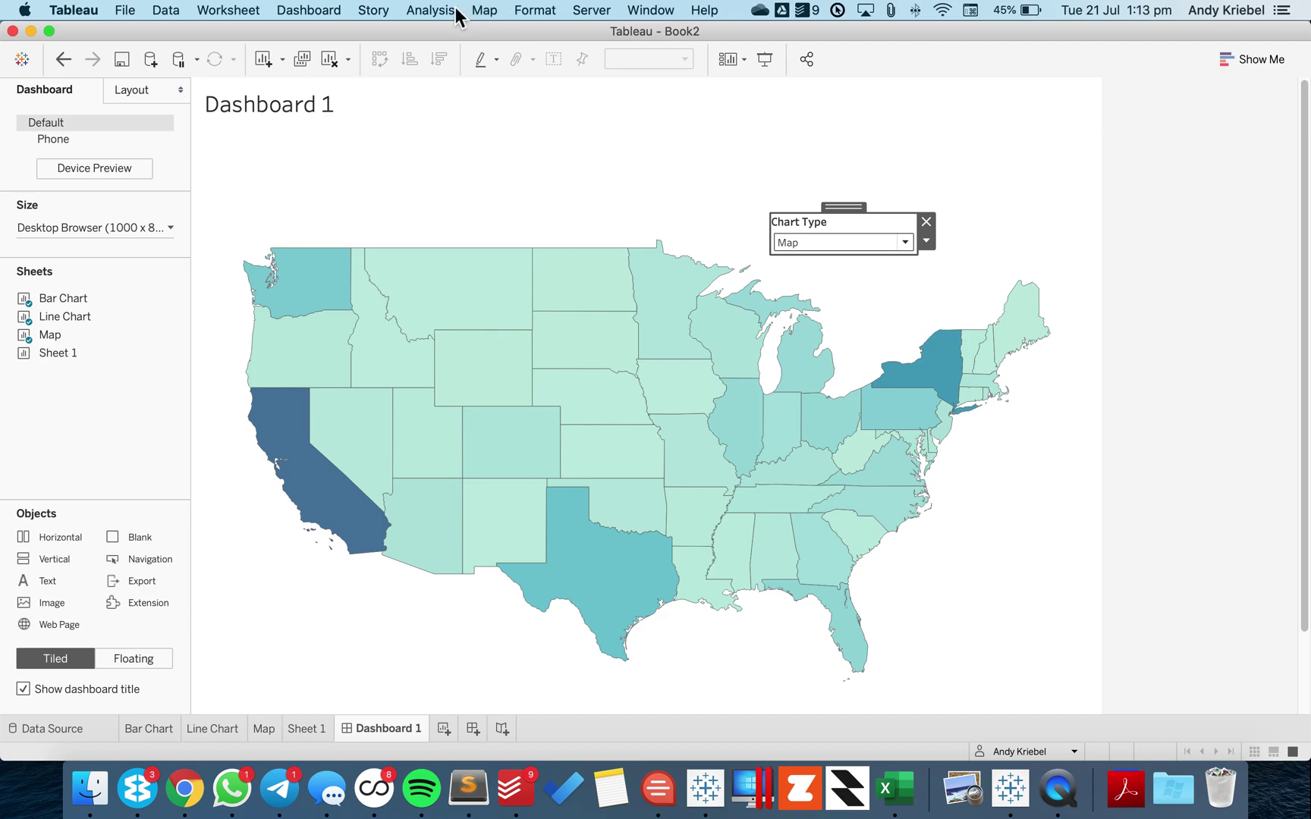
- Turn on workbook-default animations with a 0.50 second duration
{"action": "left_click", "coordinate": [527, 13]}
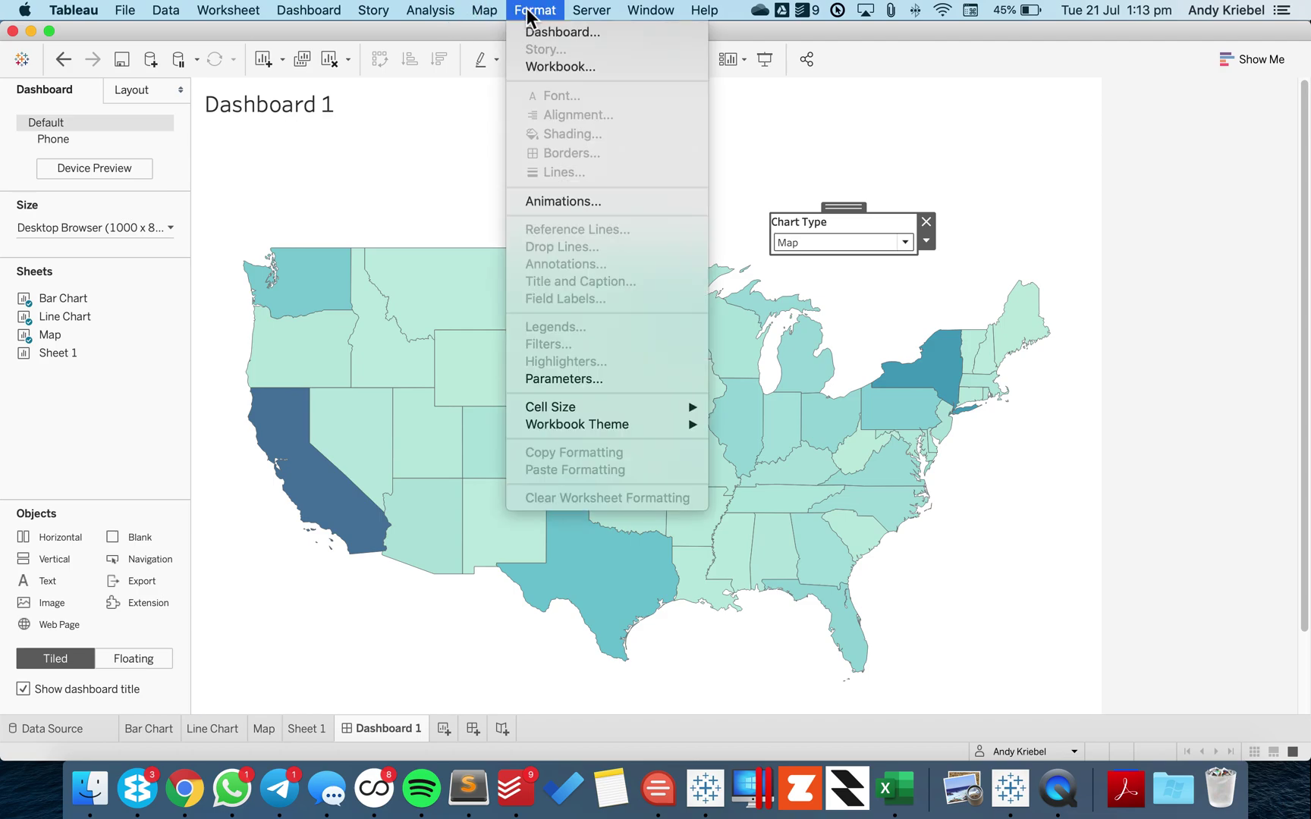
{"action": "left_click", "coordinate": [510, 201]}
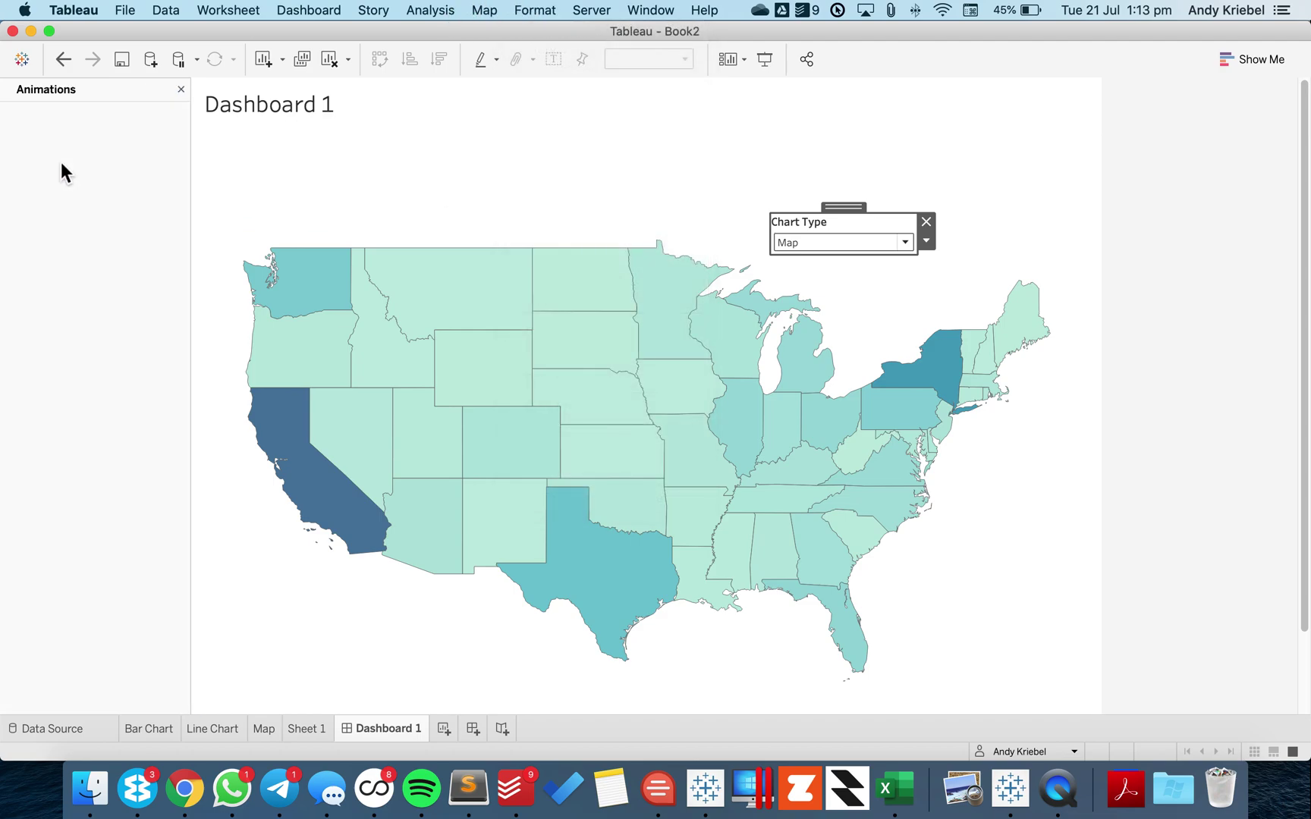
{"action": "left_click", "coordinate": [60, 161]}
{"action": "left_click", "coordinate": [65, 211]}
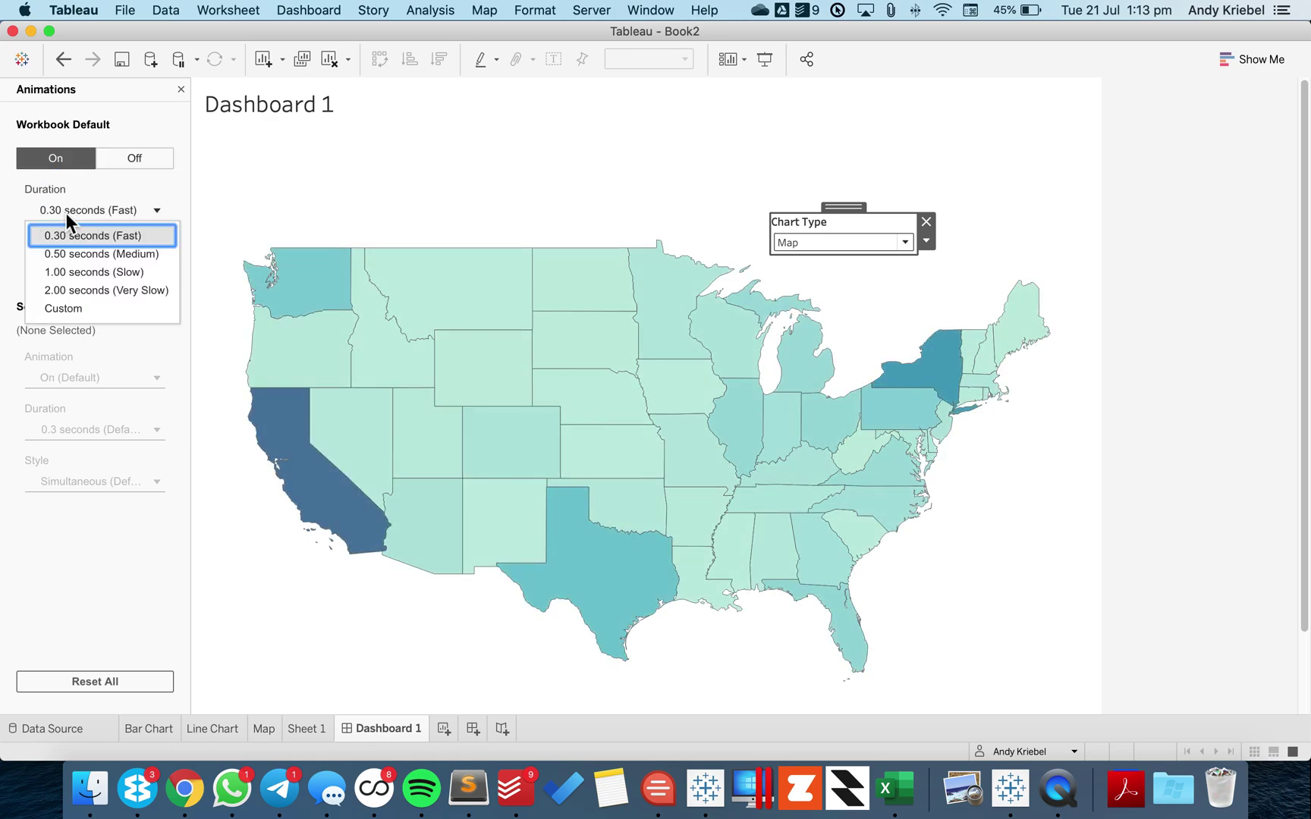
{"action": "left_click", "coordinate": [68, 253]}
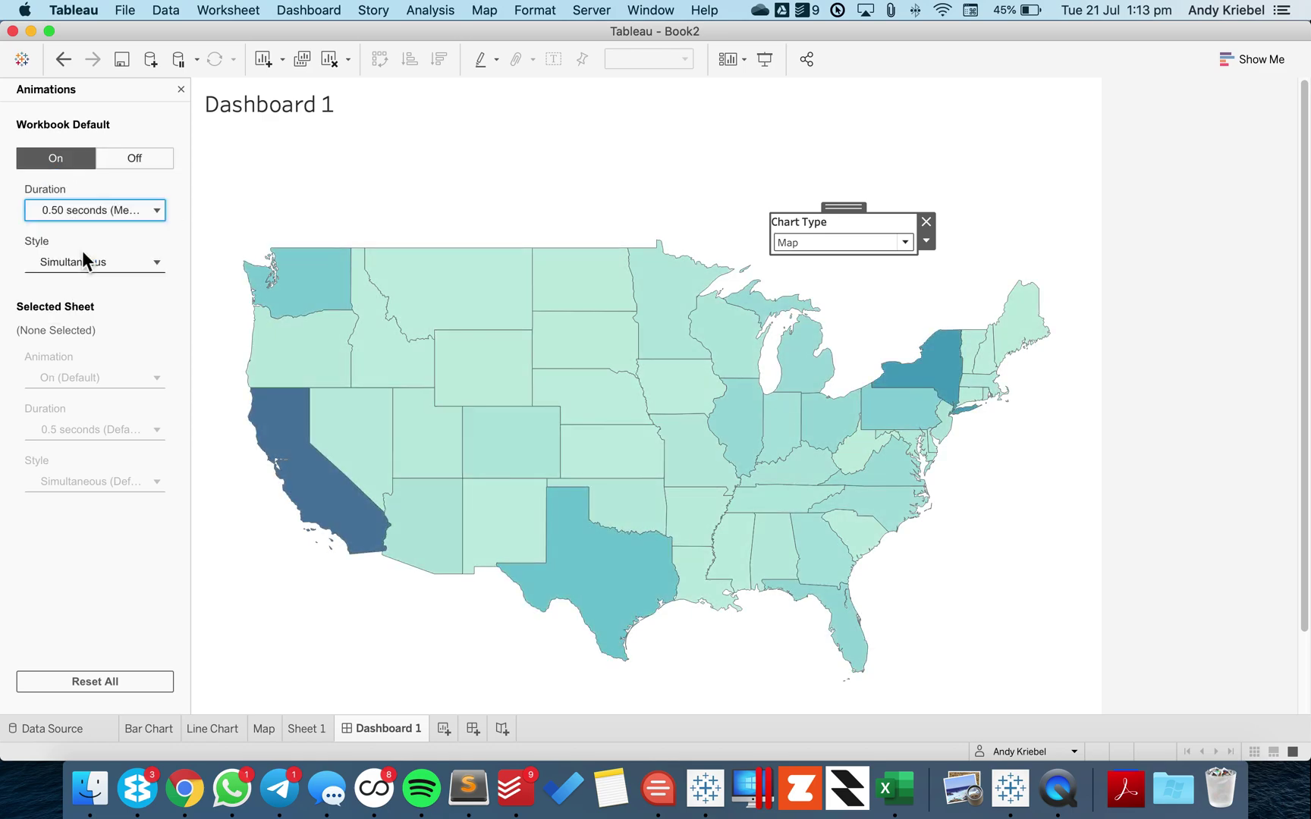
- Preview the animation with Chart Type set to Bar, then Line, then shorten the duration to 0.30 seconds (Fast)
{"action": "left_click", "coordinate": [813, 242]}
{"action": "left_click", "coordinate": [809, 261]}
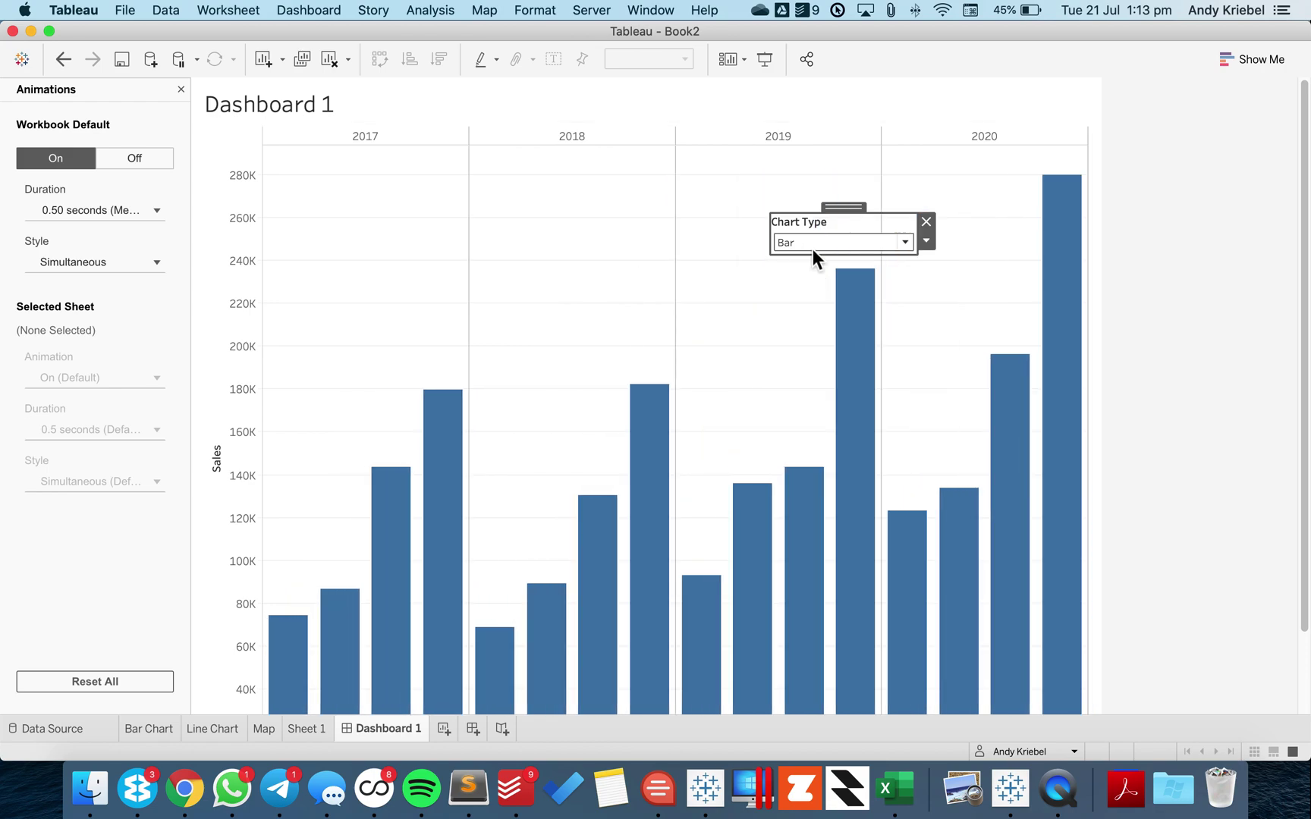
{"action": "left_click", "coordinate": [812, 244]}
{"action": "left_click", "coordinate": [808, 273]}
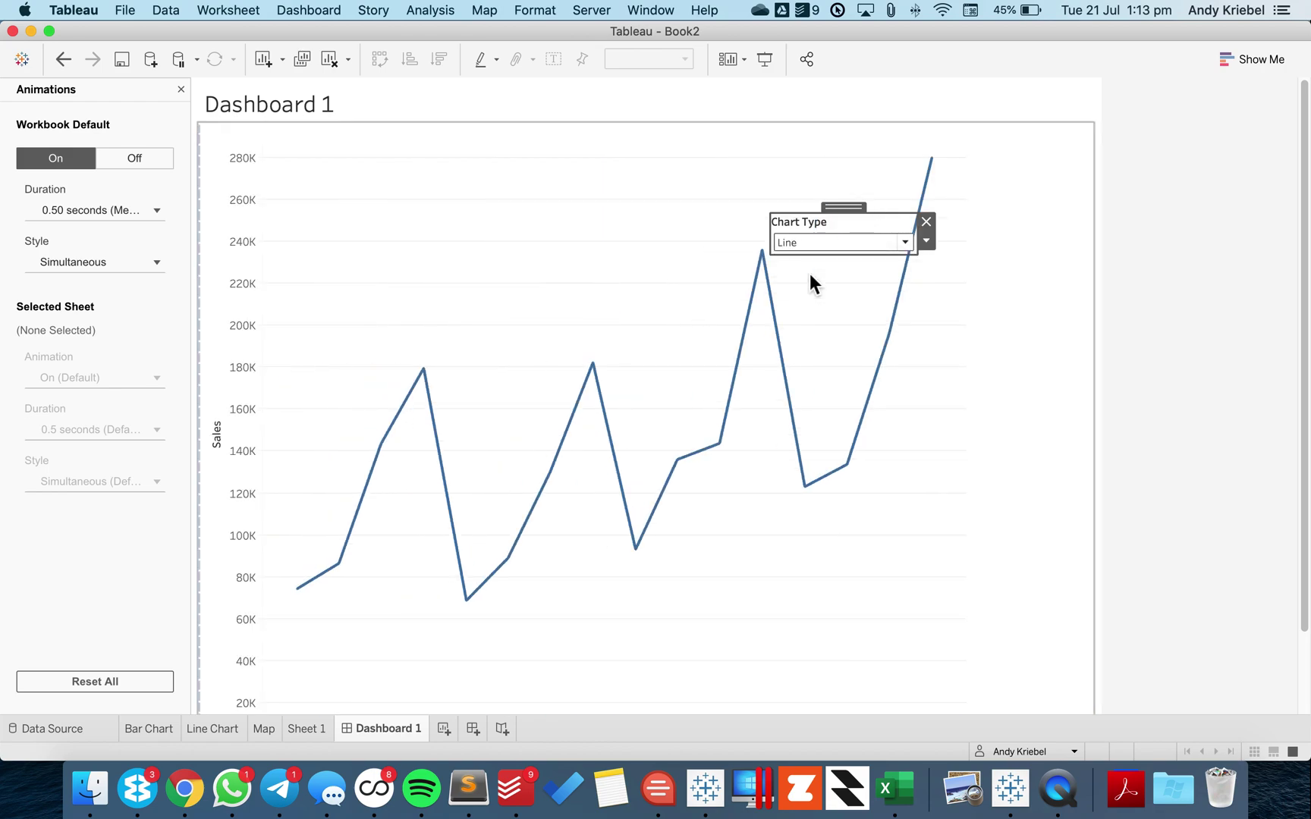
{"action": "left_click", "coordinate": [102, 210]}
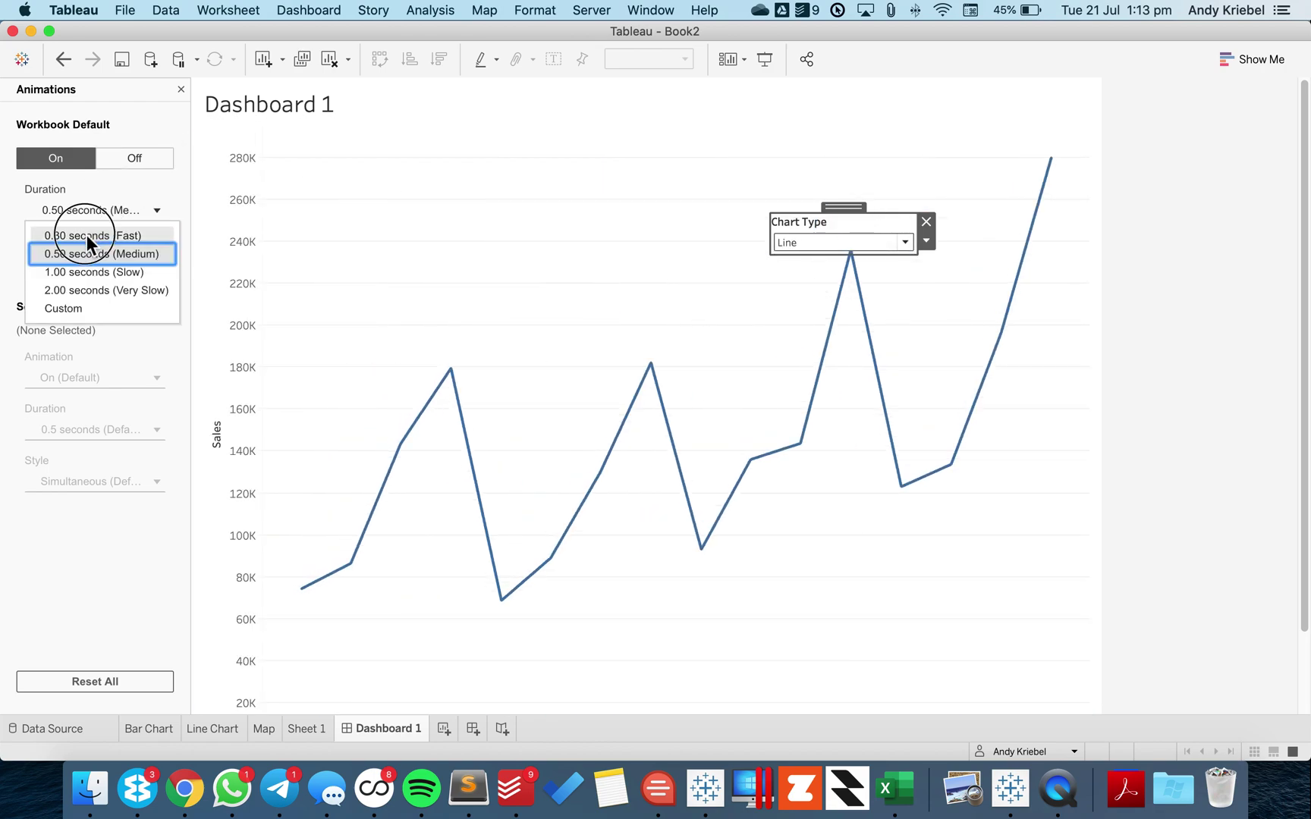
{"action": "left_click", "coordinate": [86, 235]}
- Set Chart Type back to Map and move the Chart Type control higher on the dashboard
{"action": "left_click", "coordinate": [820, 242]}
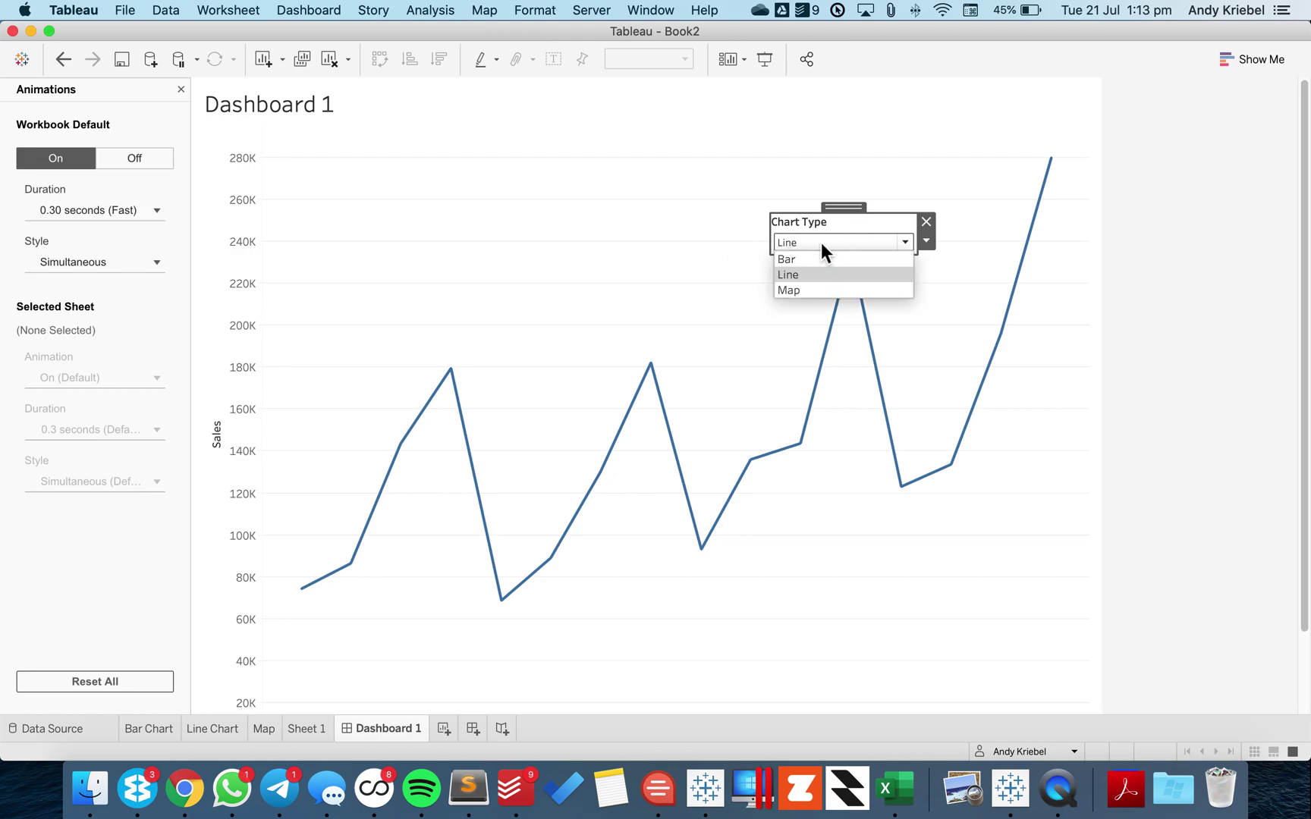
{"action": "left_click", "coordinate": [816, 289]}
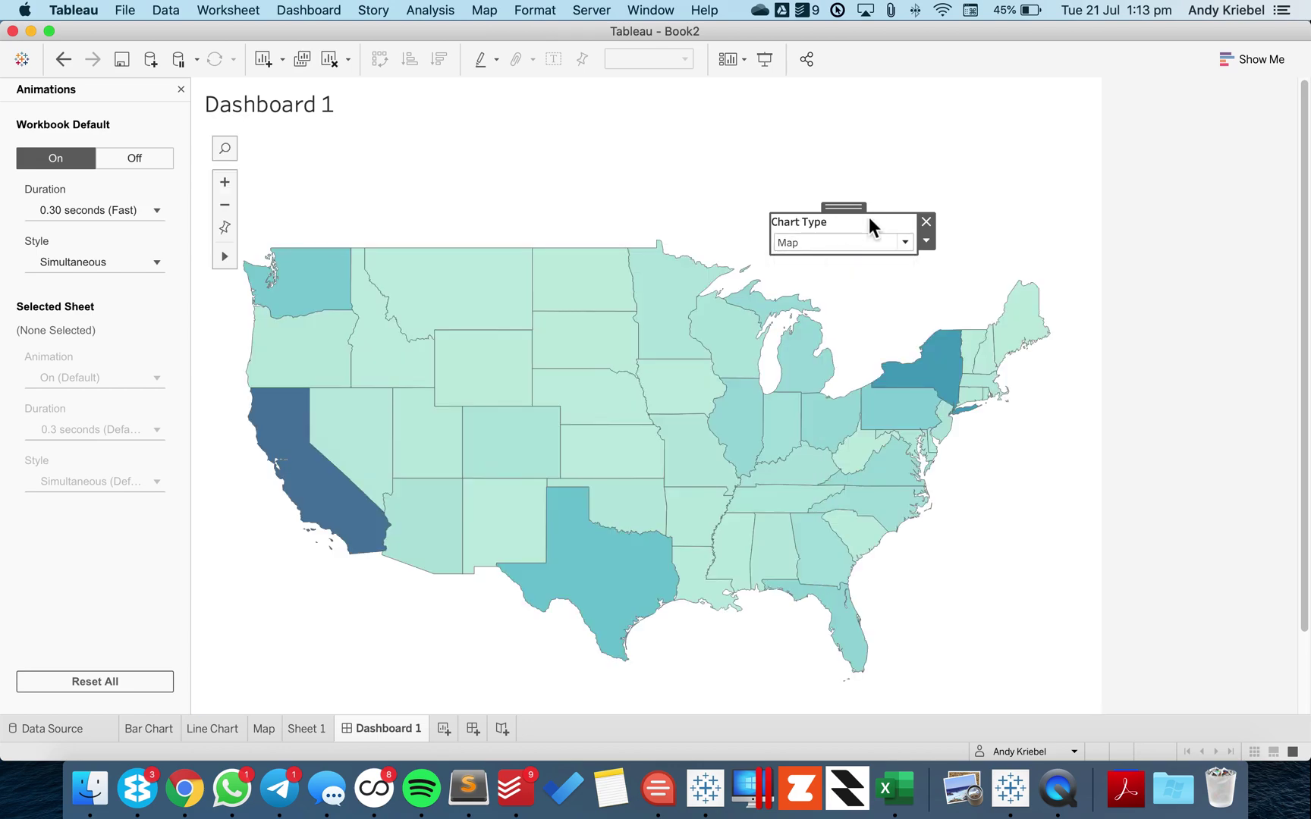
{"action": "left_click_drag", "start_coordinate": [846, 208], "coordinate": [850, 164]}
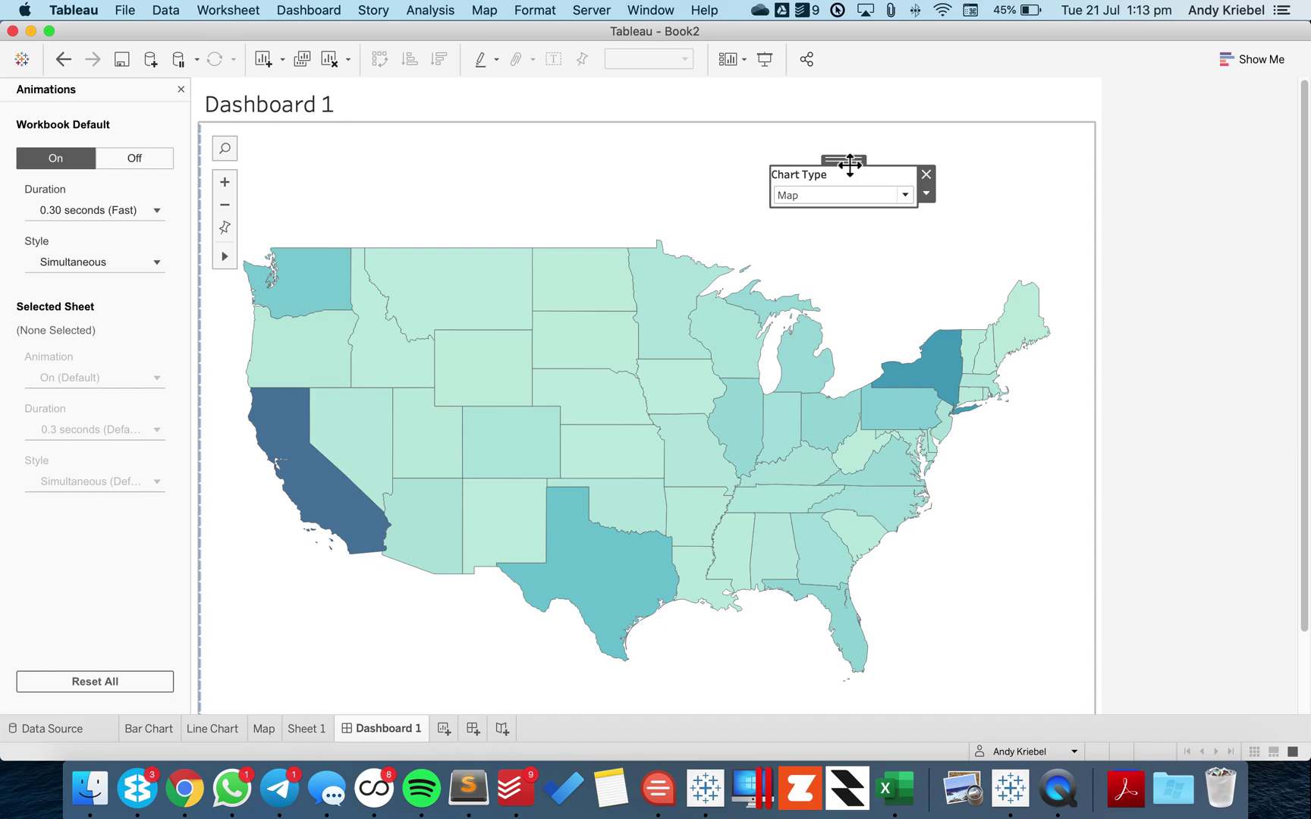
- Rename the Sheet 1 worksheet to 'SELECT CHART TYPE' and close the Animations pane
{"action": "key", "text": "super+Tab"}
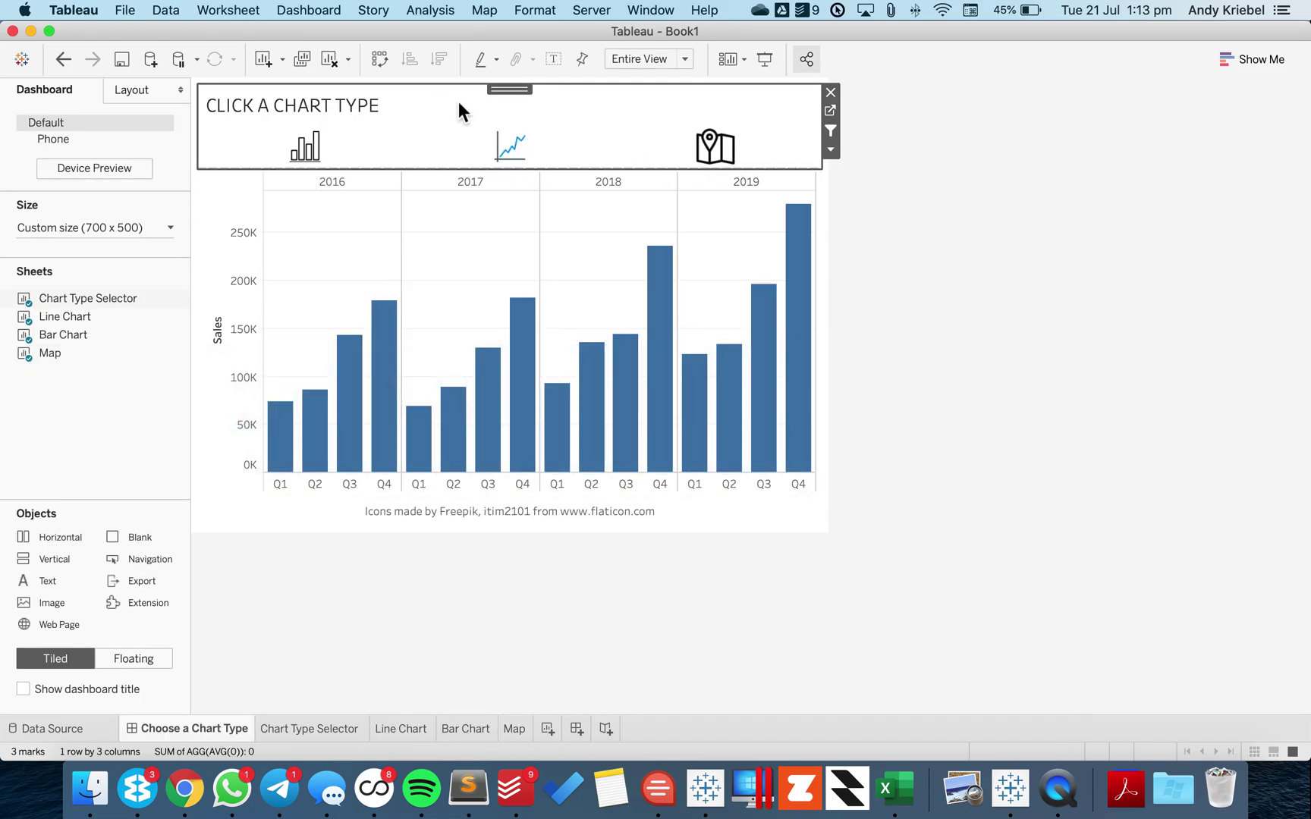
{"action": "key", "text": "super+Tab"}
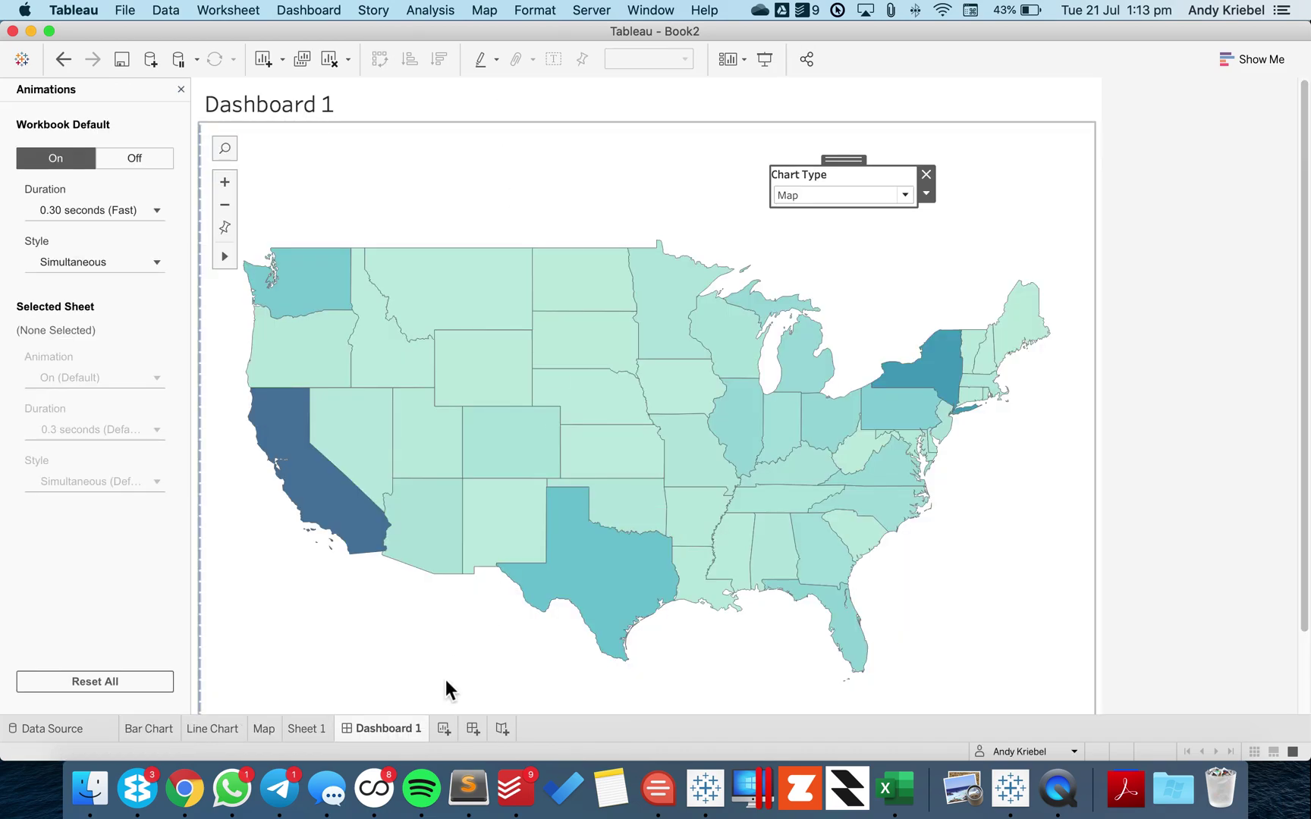
{"action": "left_click", "coordinate": [319, 733]}
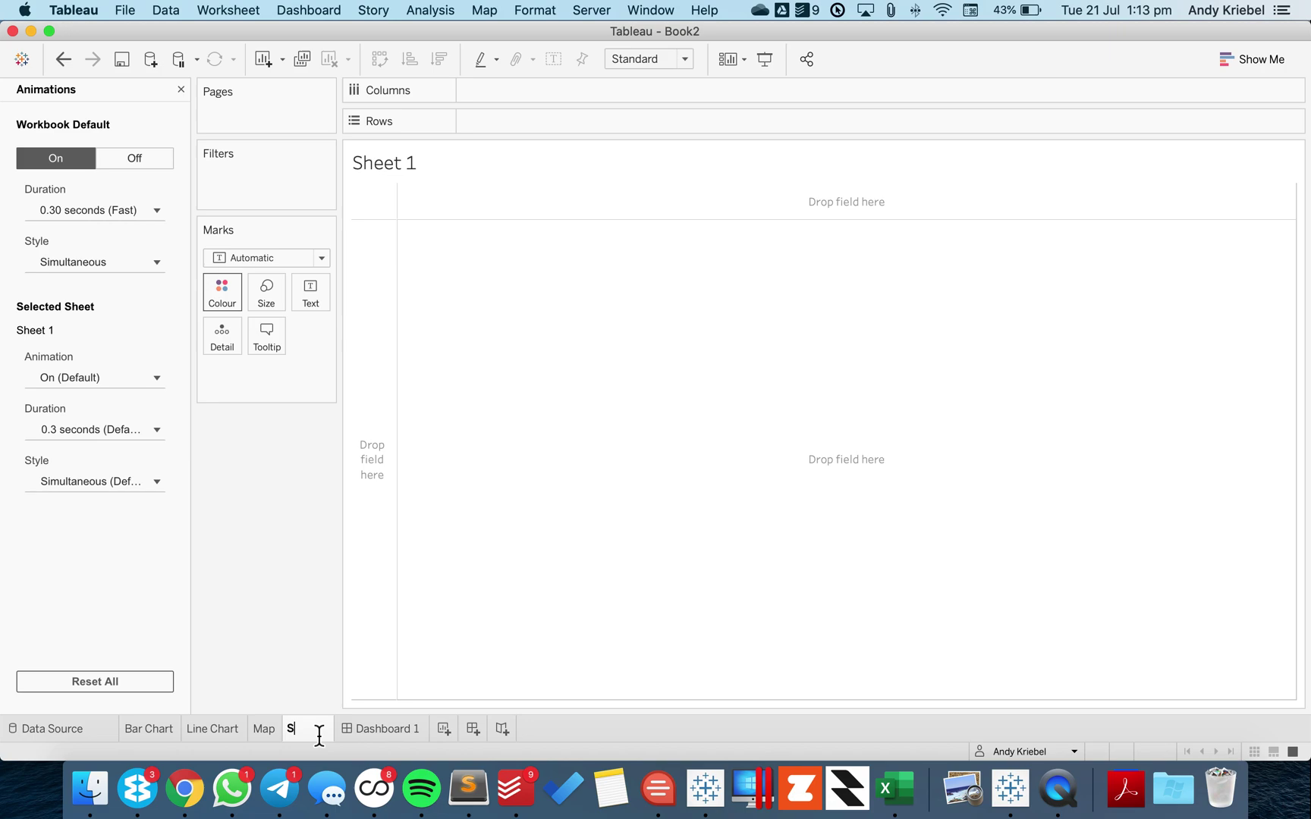
{"action": "type", "text": "CT C"}
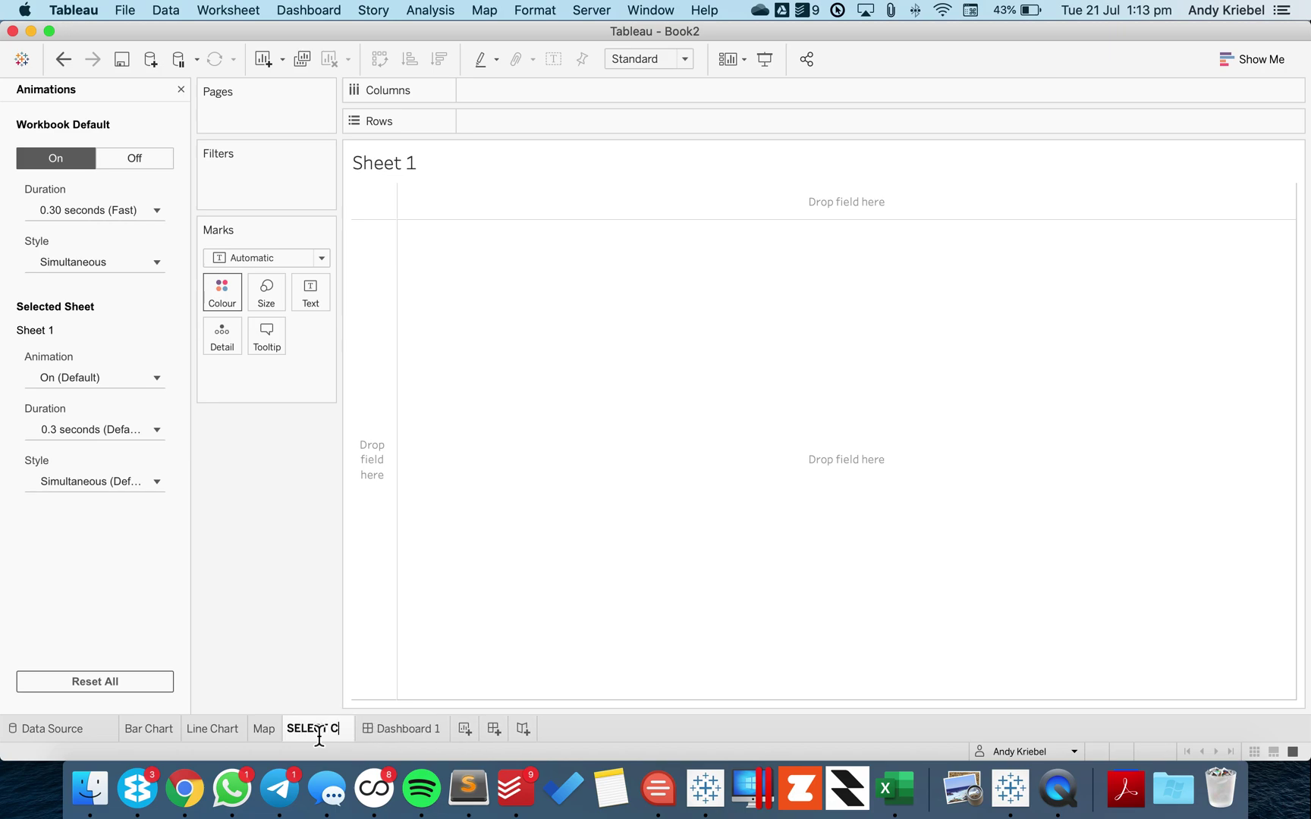
{"action": "type", "text": "HART TYPE"}
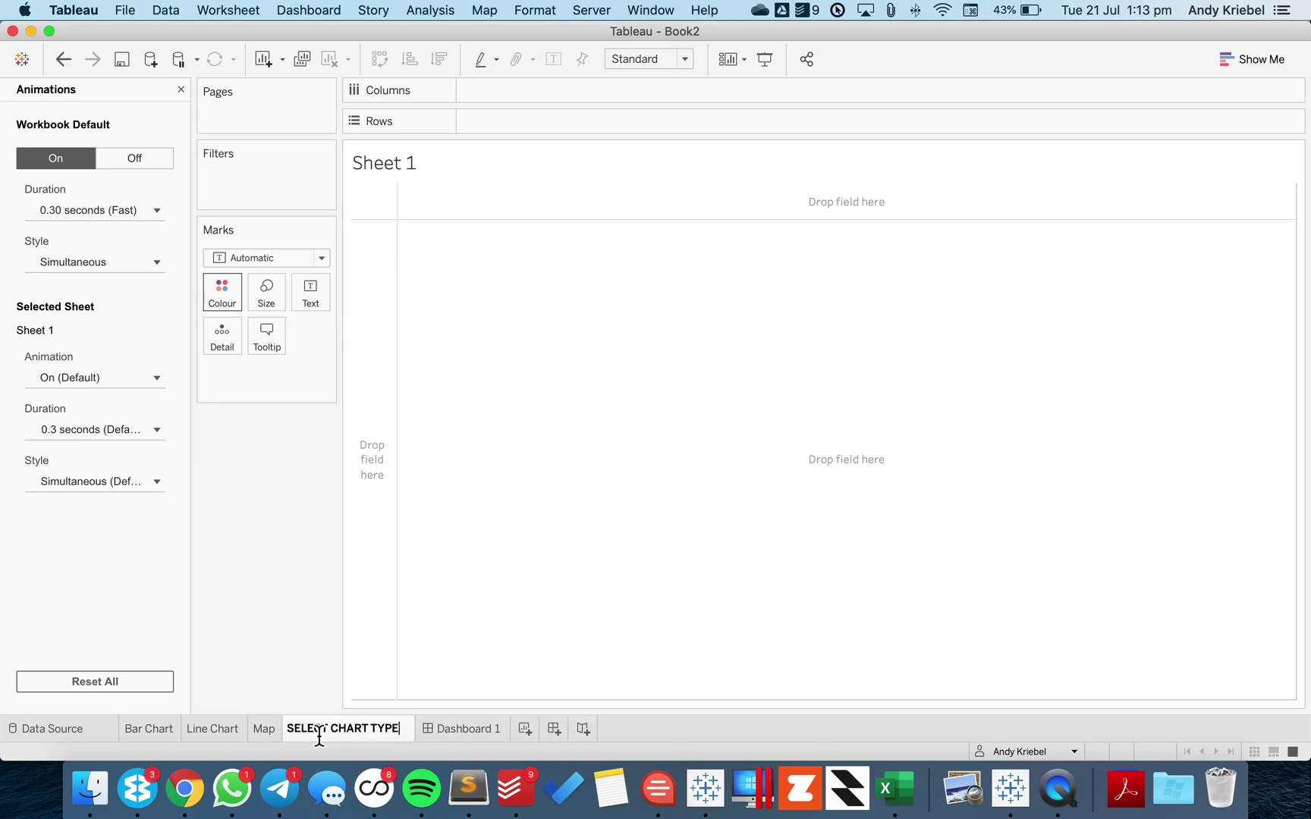
{"action": "key", "text": "Return"}
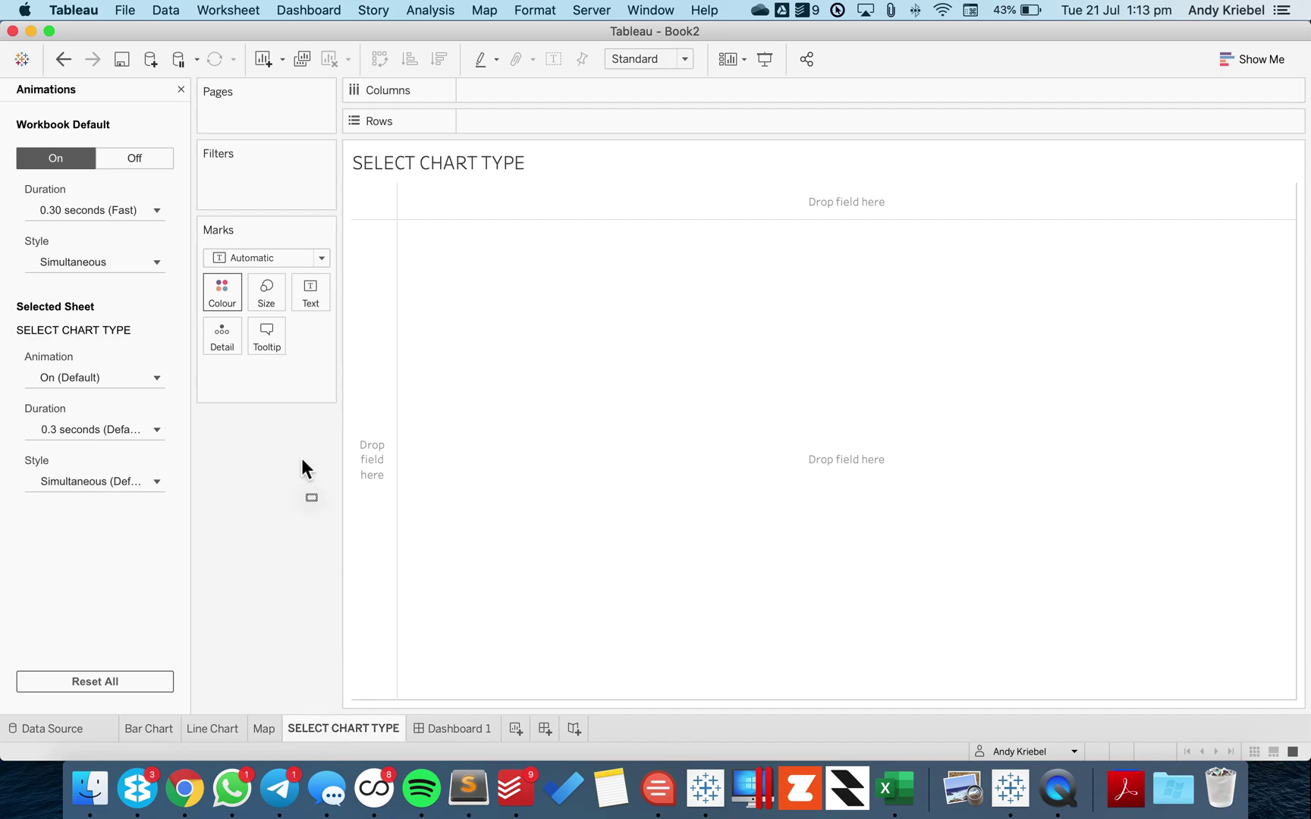
{"action": "left_click", "coordinate": [180, 88]}
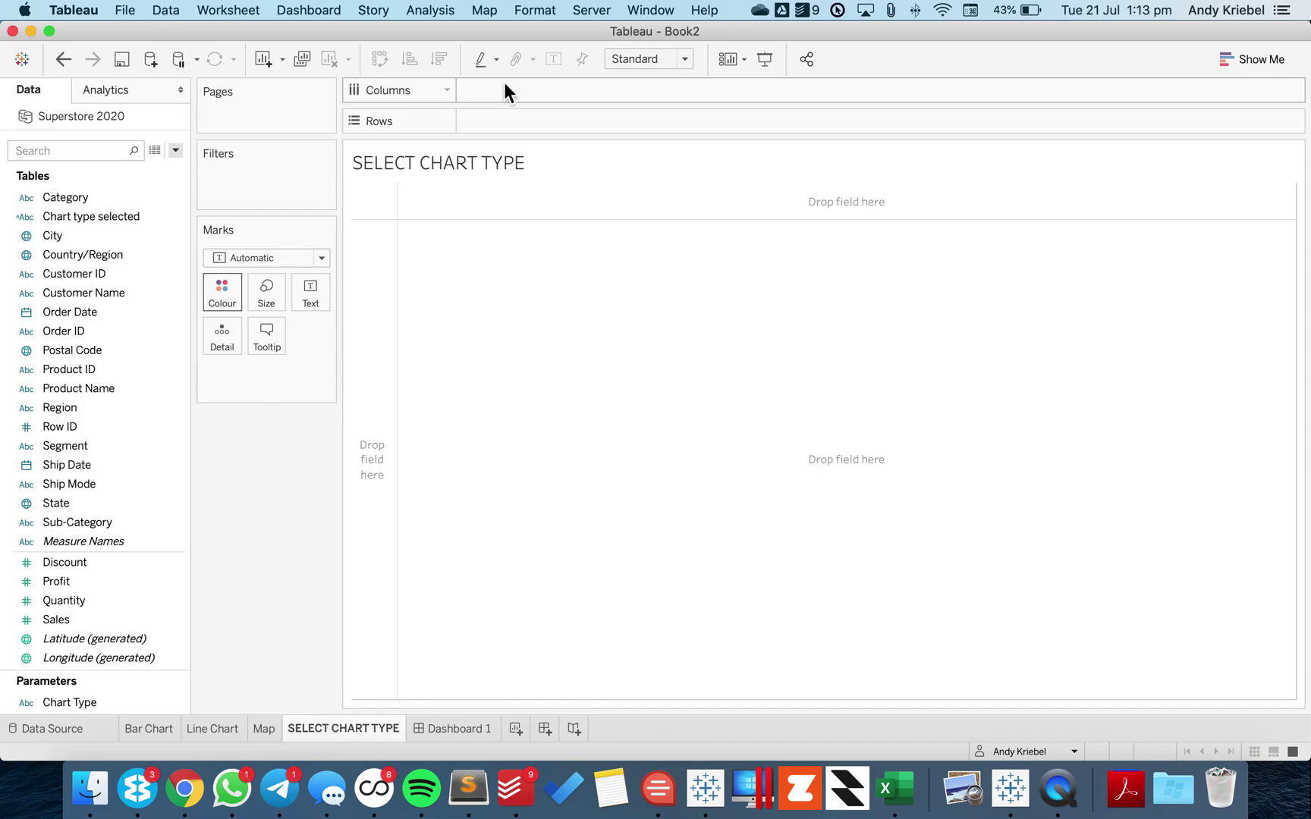
- Create a calculated field BAR with formula "Bar"
{"action": "left_click", "coordinate": [178, 153]}
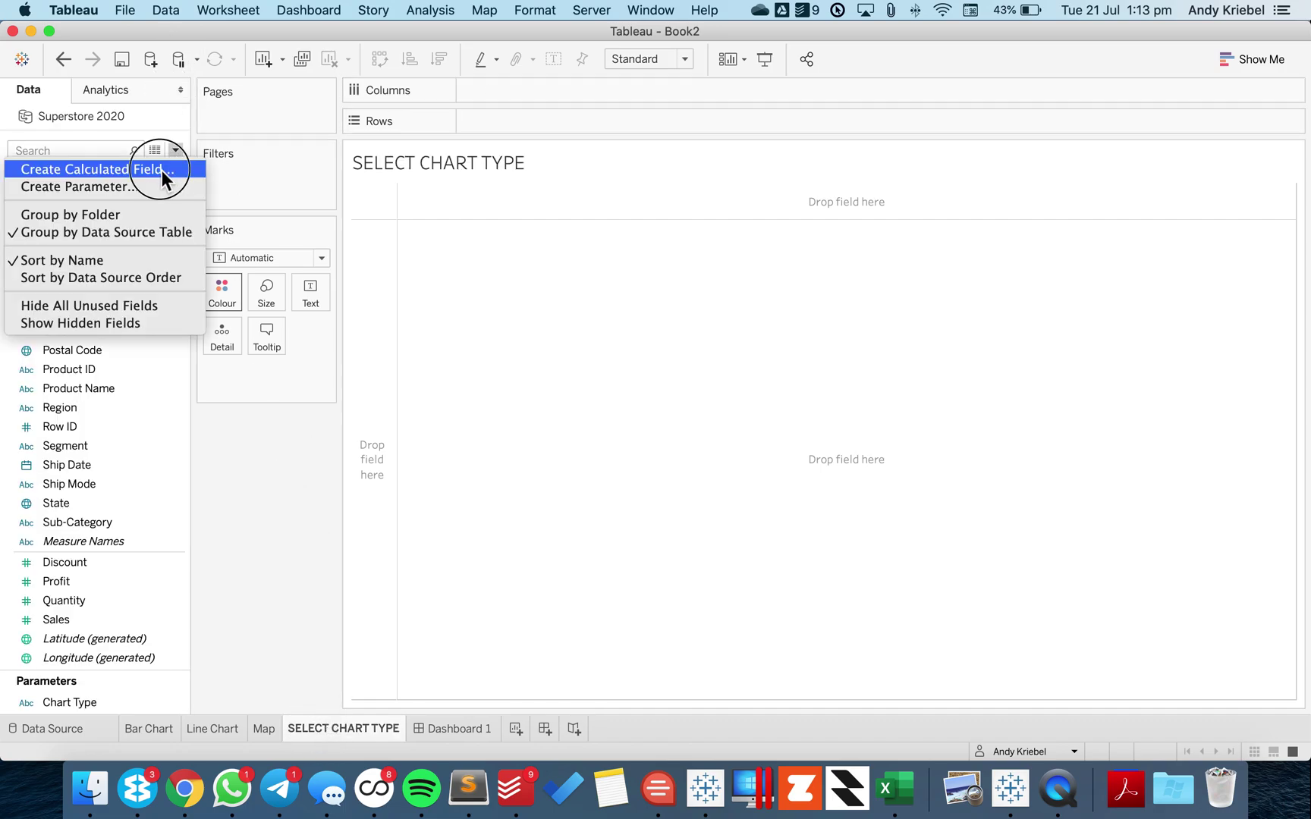
{"action": "left_click", "coordinate": [170, 167]}
{"action": "type", "text": "BAR"}
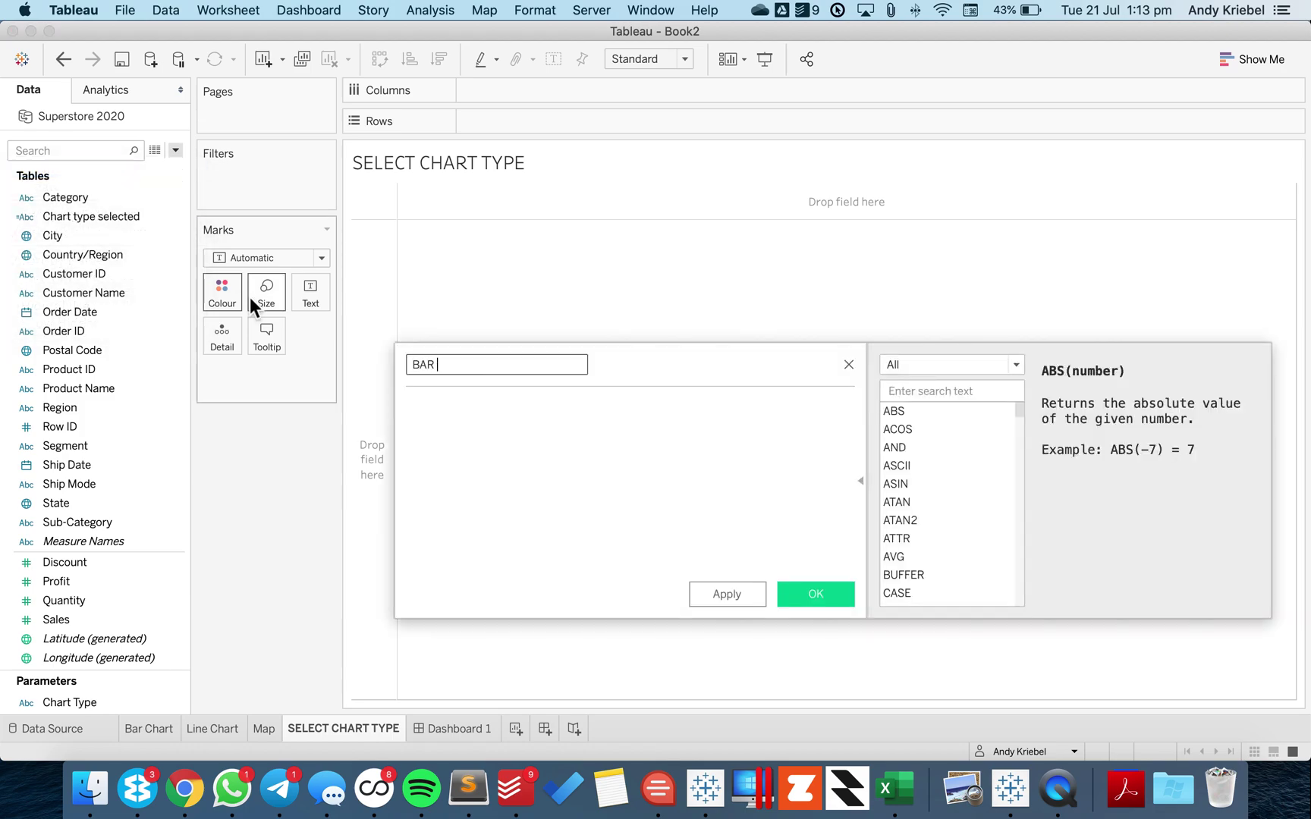
{"action": "key", "text": "Tab"}
{"action": "type", "text": "\"Bar\""}
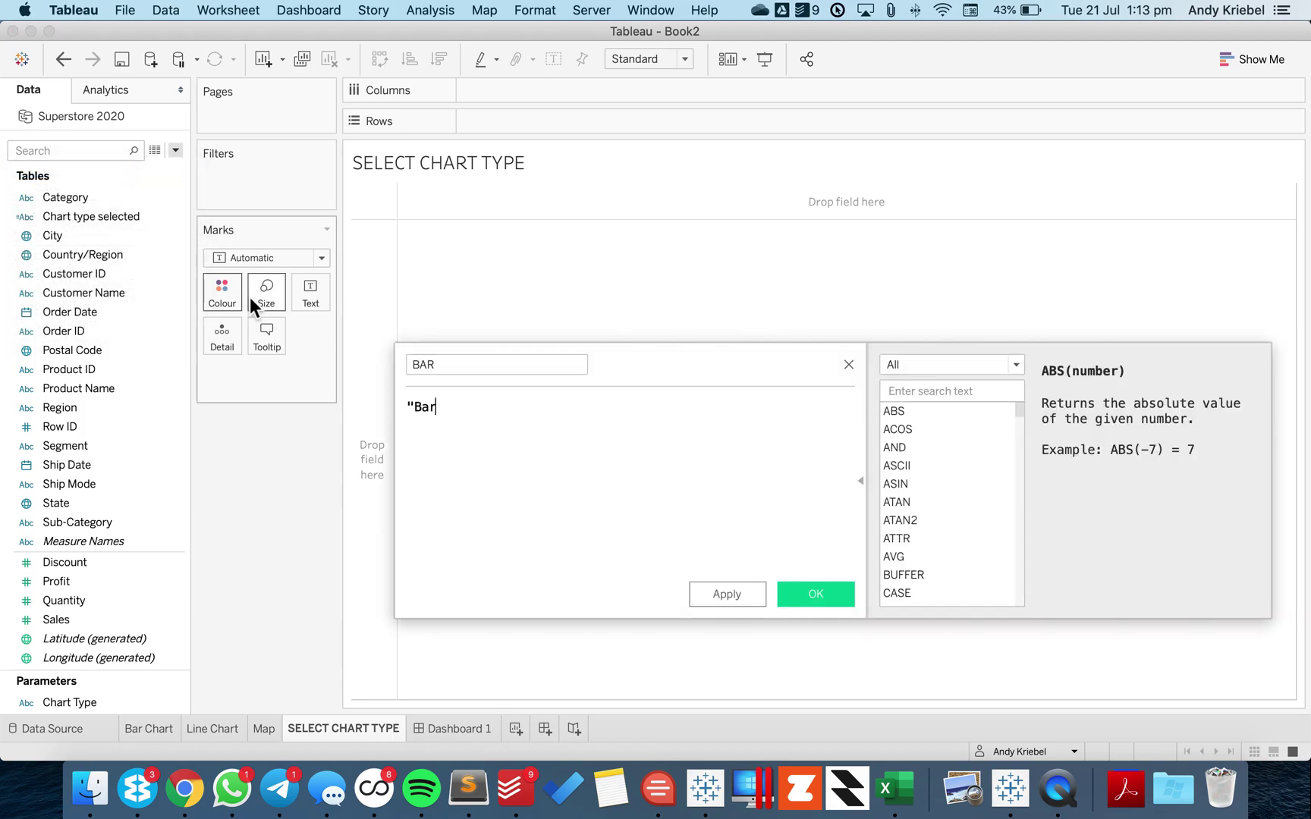
{"action": "left_click", "coordinate": [805, 597]}
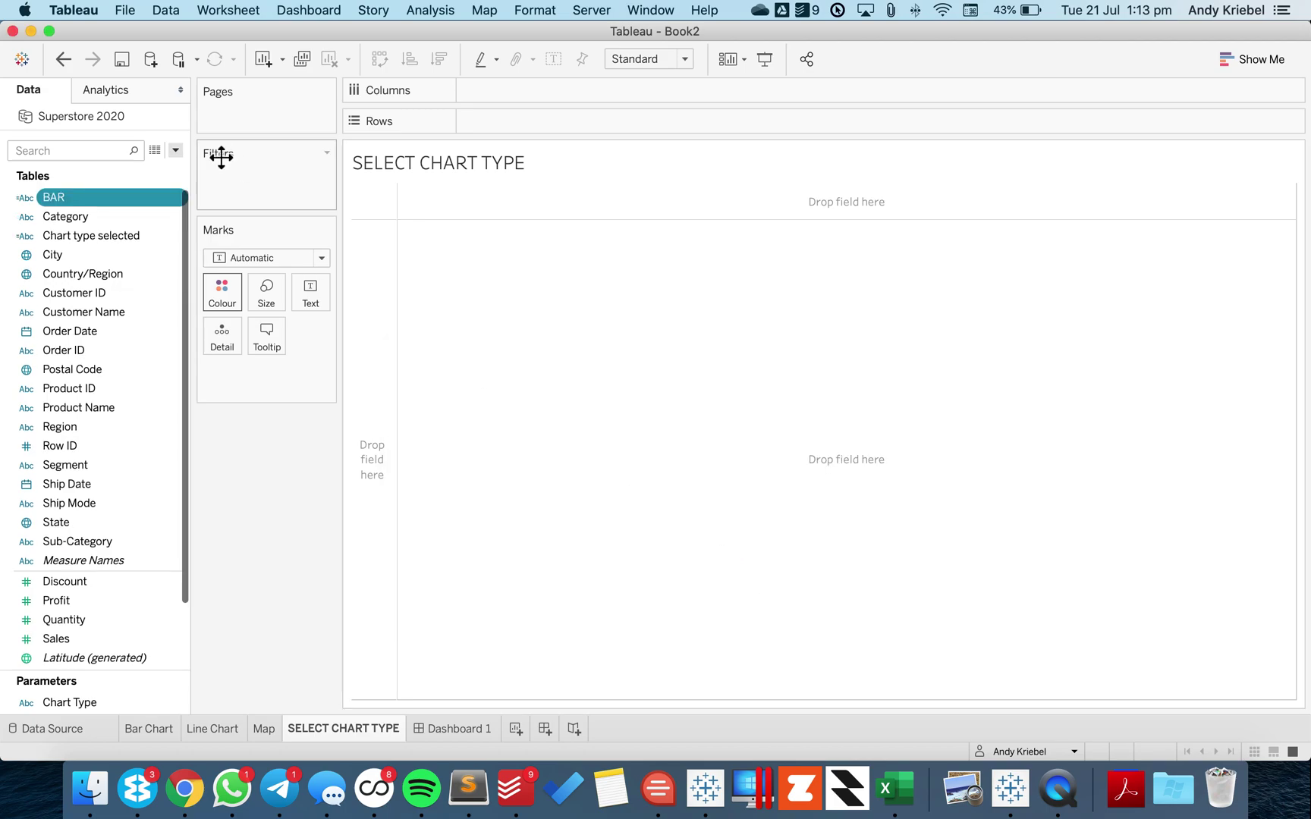
- Create a calculated field LINE with formula "Line"
{"action": "left_click", "coordinate": [176, 150]}
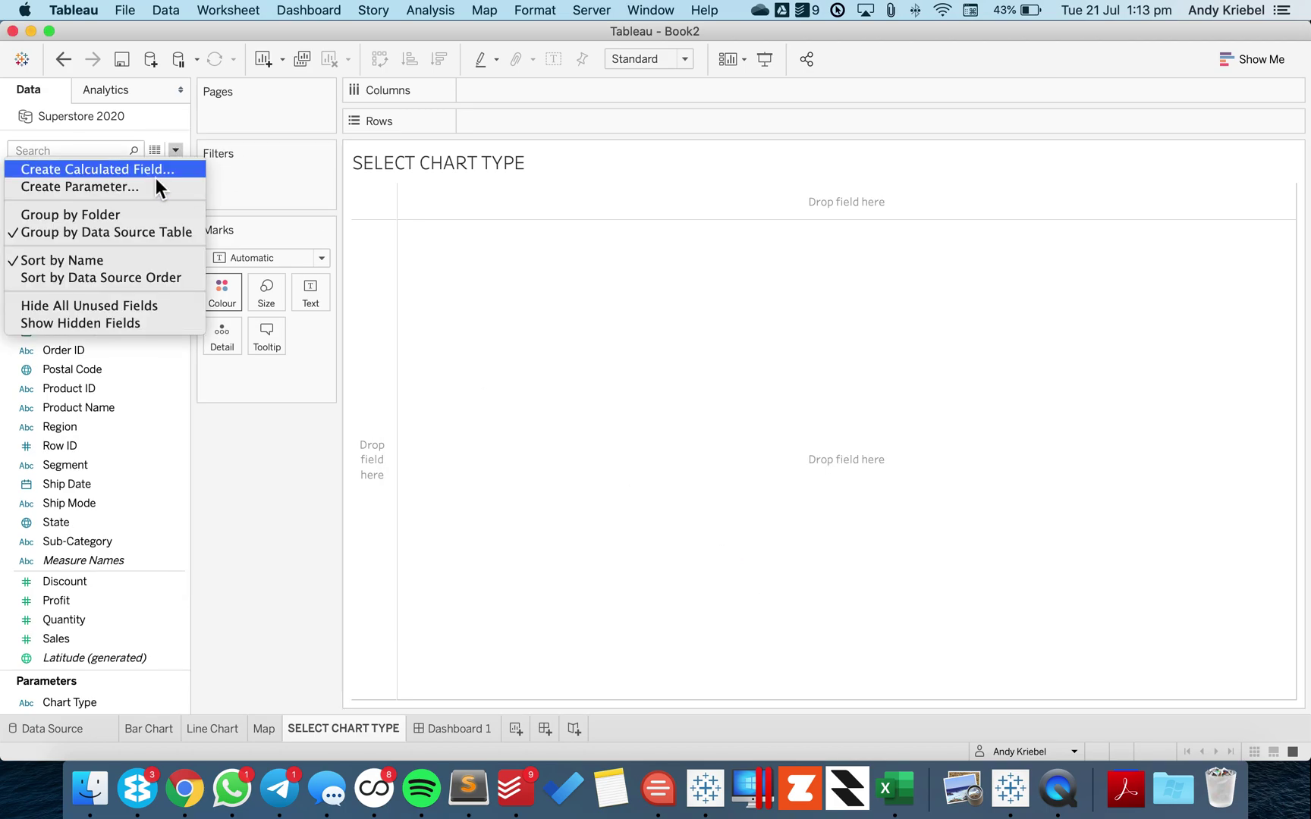
{"action": "left_click", "coordinate": [156, 178]}
{"action": "type", "text": "LINE"}
{"action": "key", "text": "Tab"}
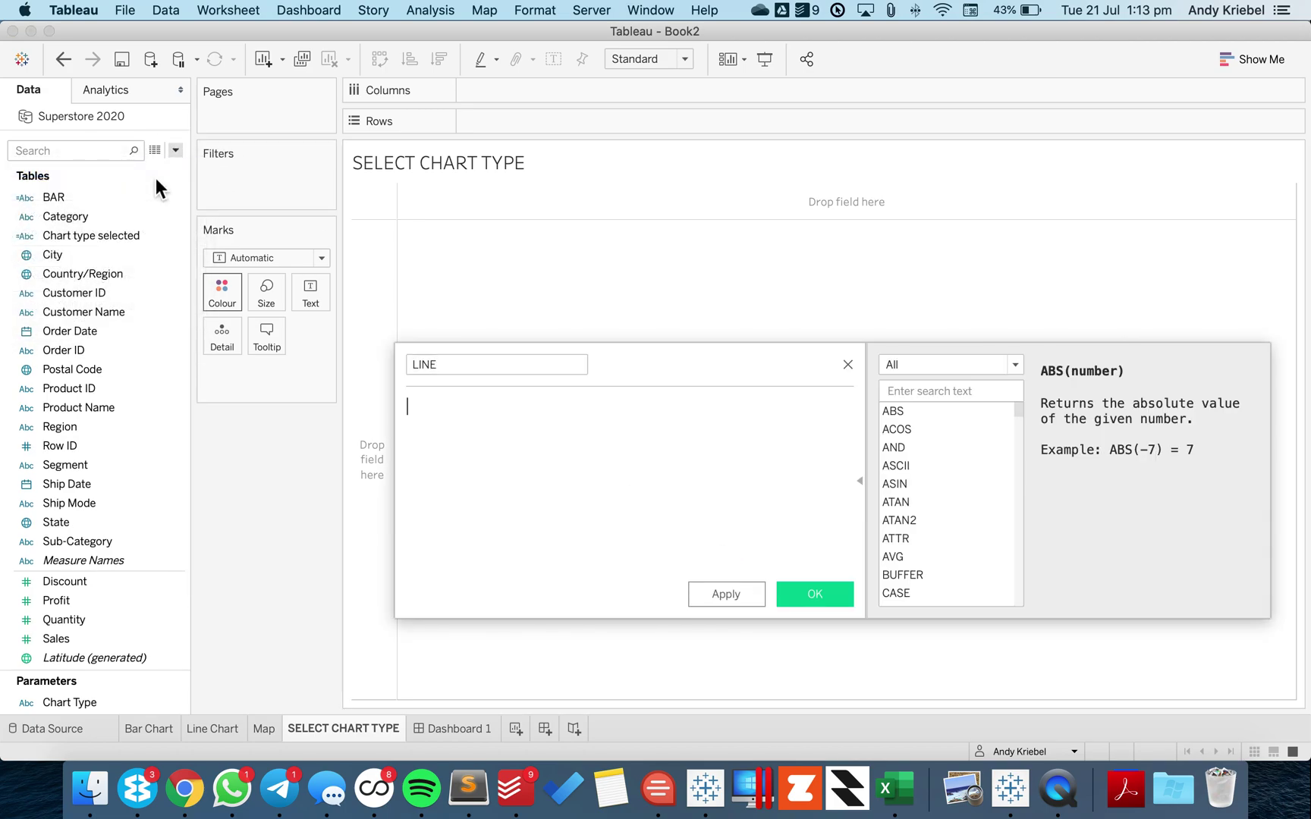
{"action": "type", "text": "\"line"}
{"action": "key", "text": "BackSpace"}
{"action": "key", "text": "BackSpace"}
{"action": "key", "text": "BackSpace"}
{"action": "type", "text": "Line\""}
{"action": "left_click", "coordinate": [806, 599]}
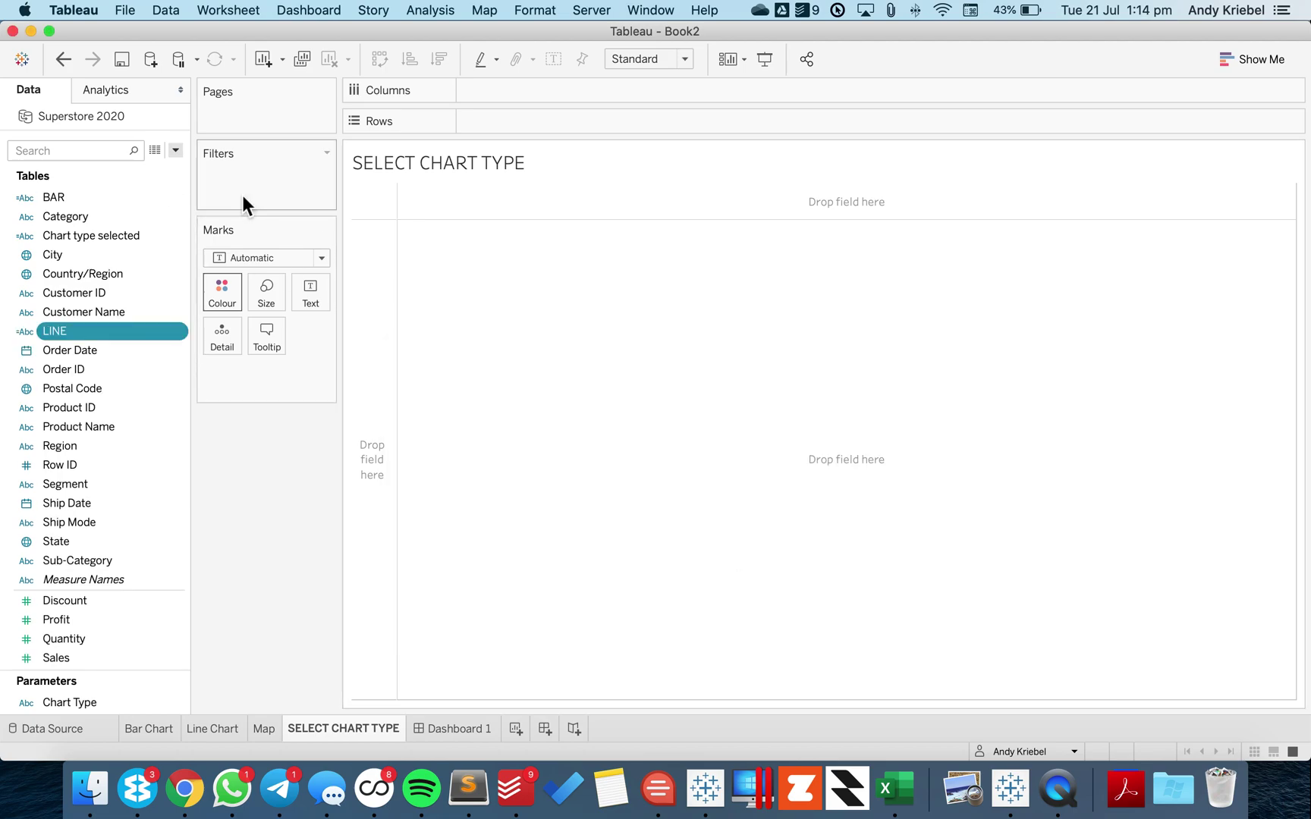
- Create a calculated field MAP with formula "Map"
{"action": "left_click", "coordinate": [175, 150]}
{"action": "left_click", "coordinate": [159, 169]}
{"action": "type", "text": "M"}
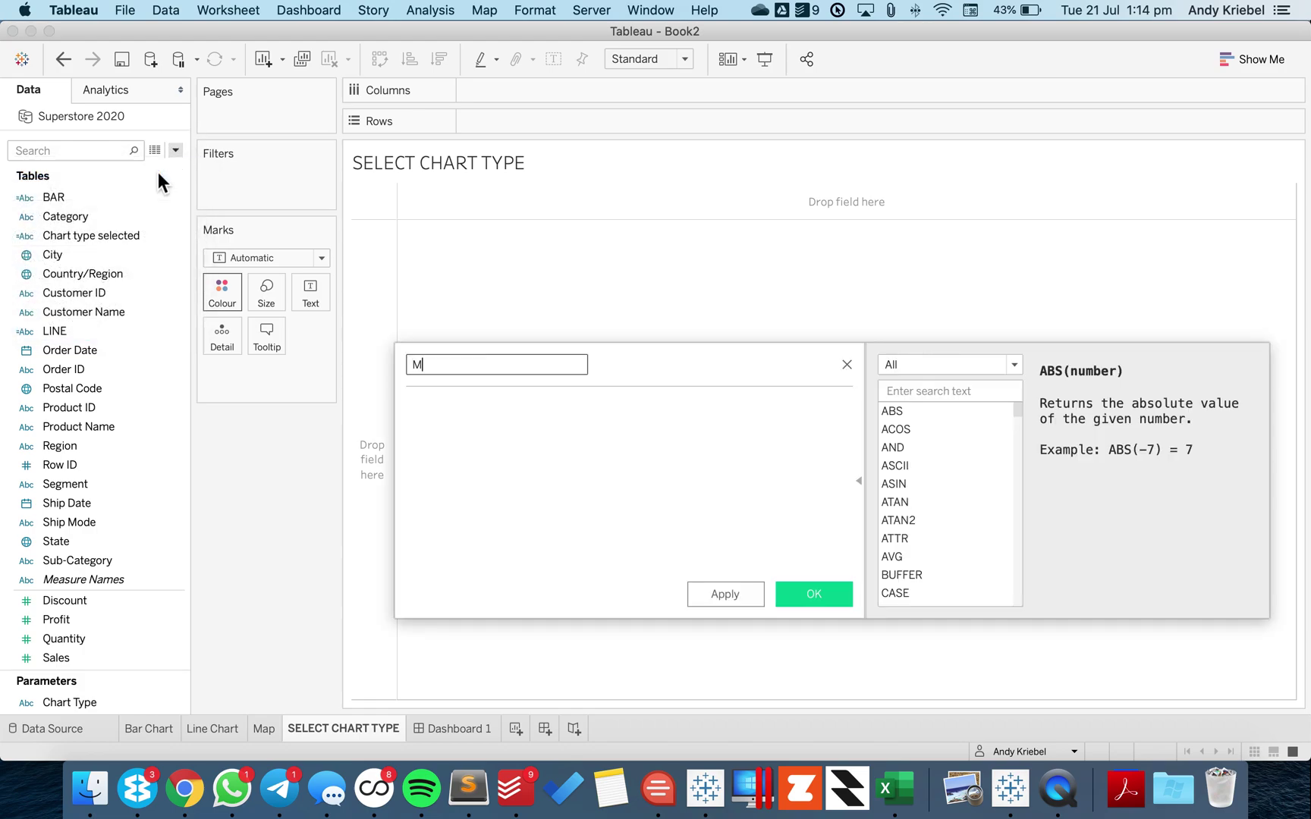
{"action": "type", "text": "AP"}
{"action": "key", "text": "BackSpace"}
{"action": "type", "text": "AP"}
{"action": "key", "text": "Tab"}
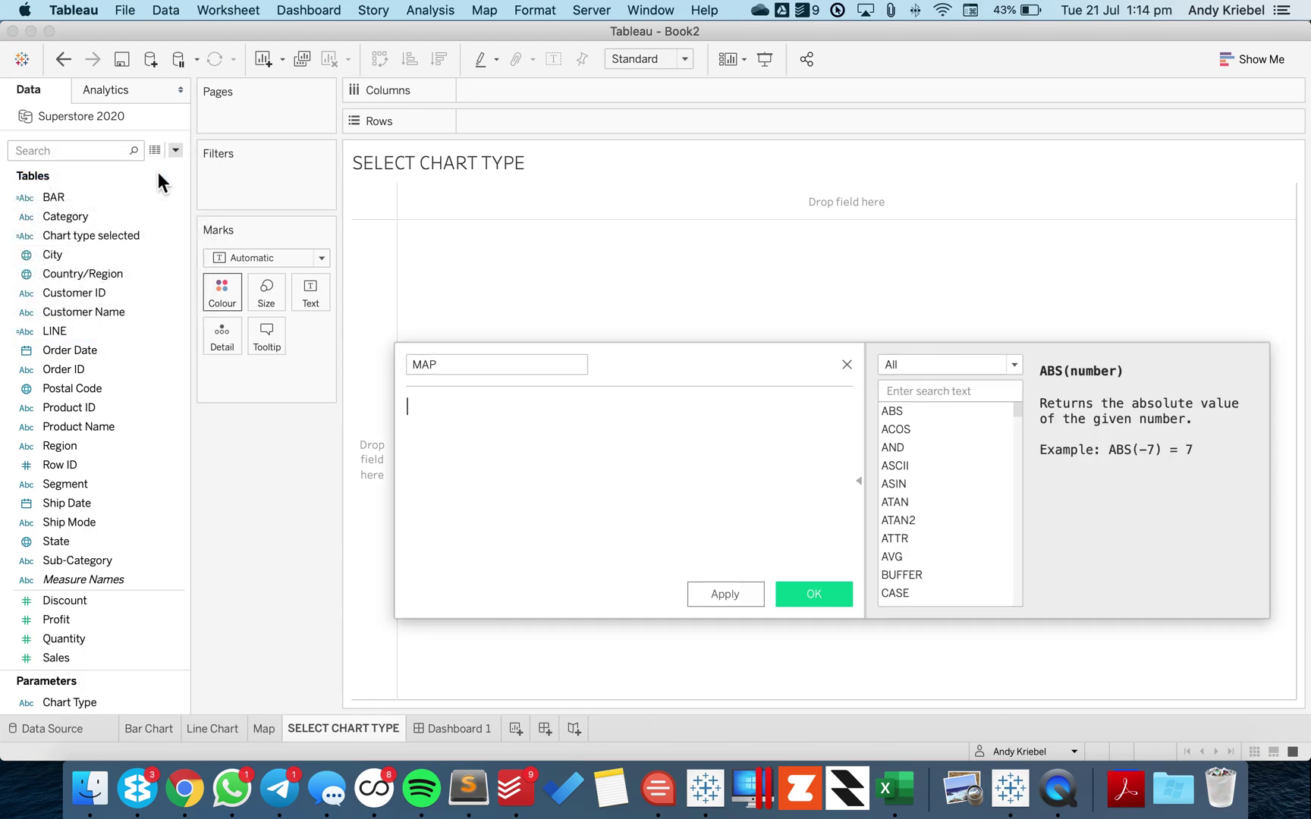
{"action": "type", "text": "\"Map\""}
{"action": "left_click", "coordinate": [810, 594]}
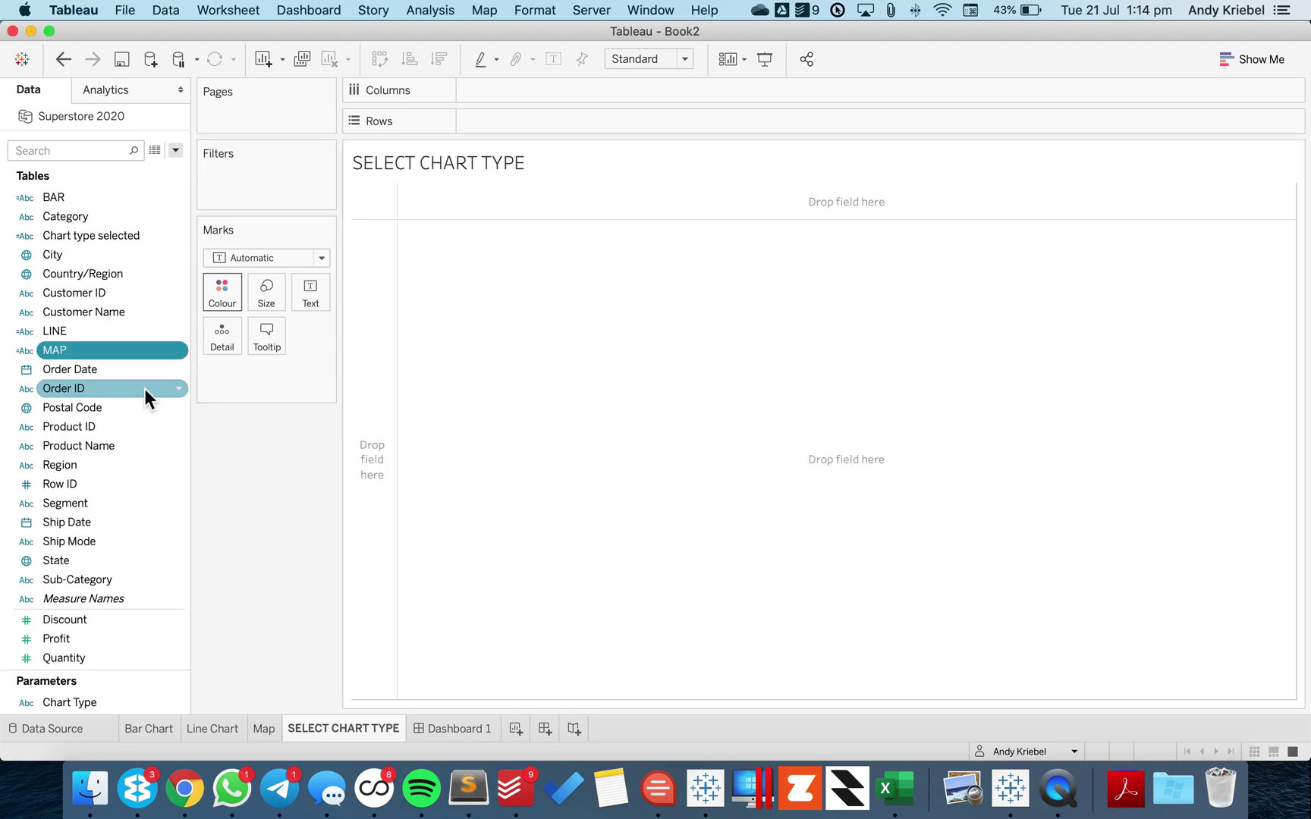
{"action": "double_click", "coordinate": [547, 91]}
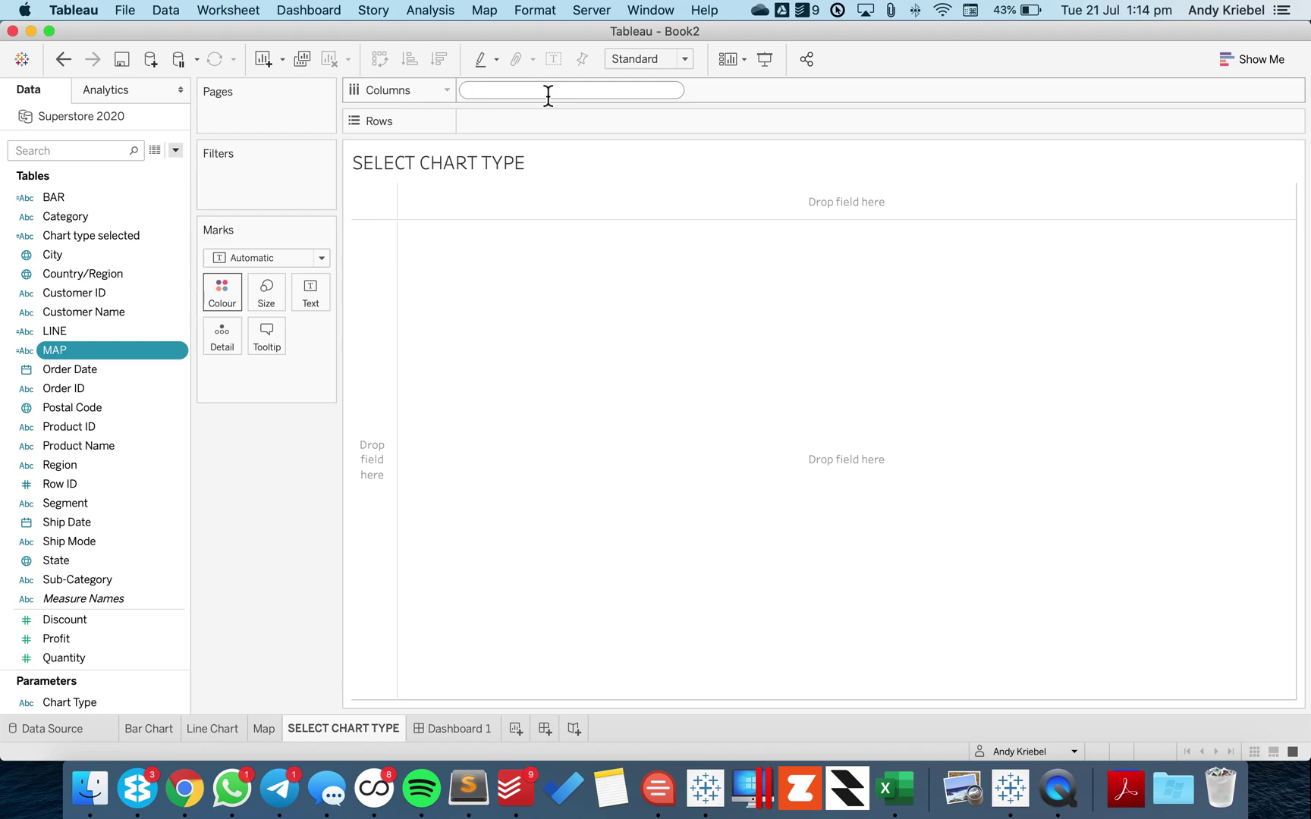
- Add the ad-hoc measures AVG(0), AVG(0.0) and AVG(0.00) to the Columns shelf
{"action": "type", "text": "AV"}
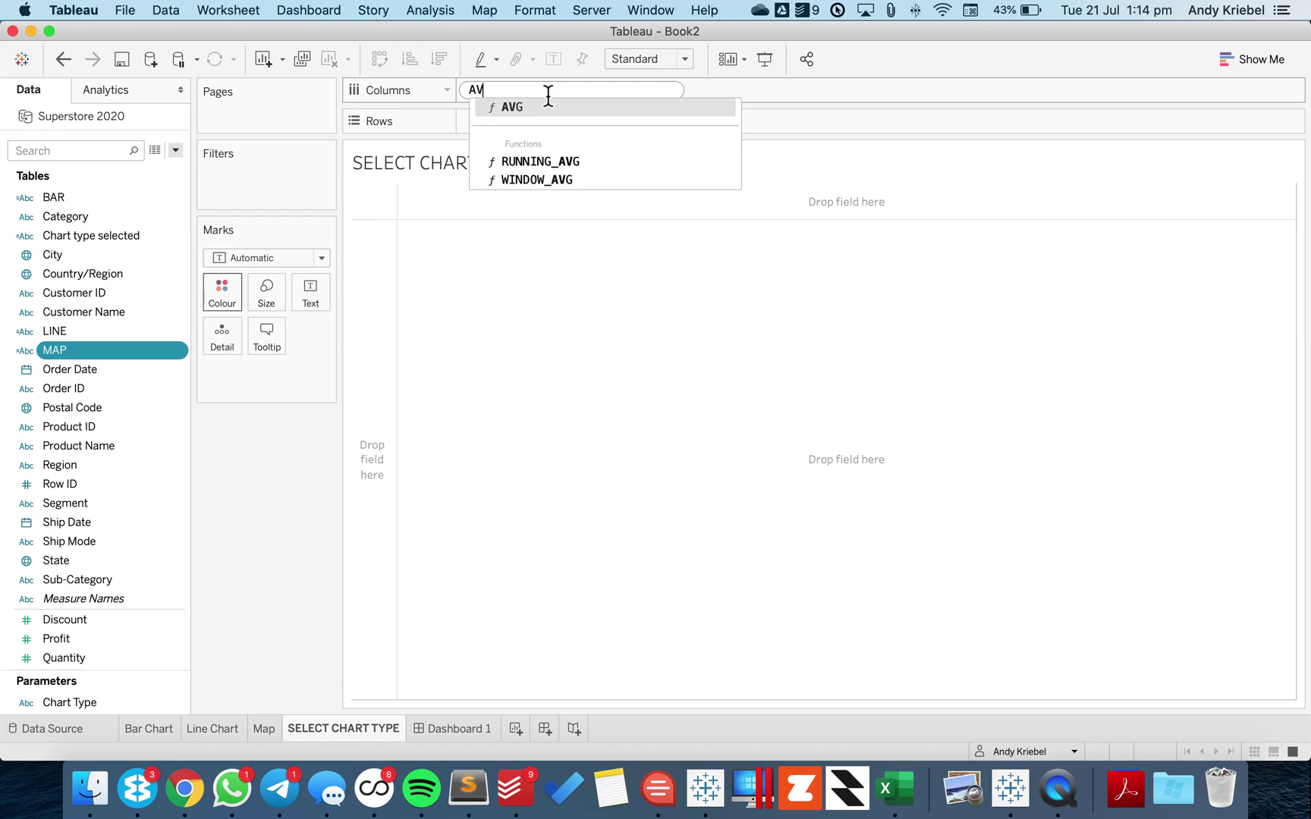
{"action": "type", "text": "G(0)"}
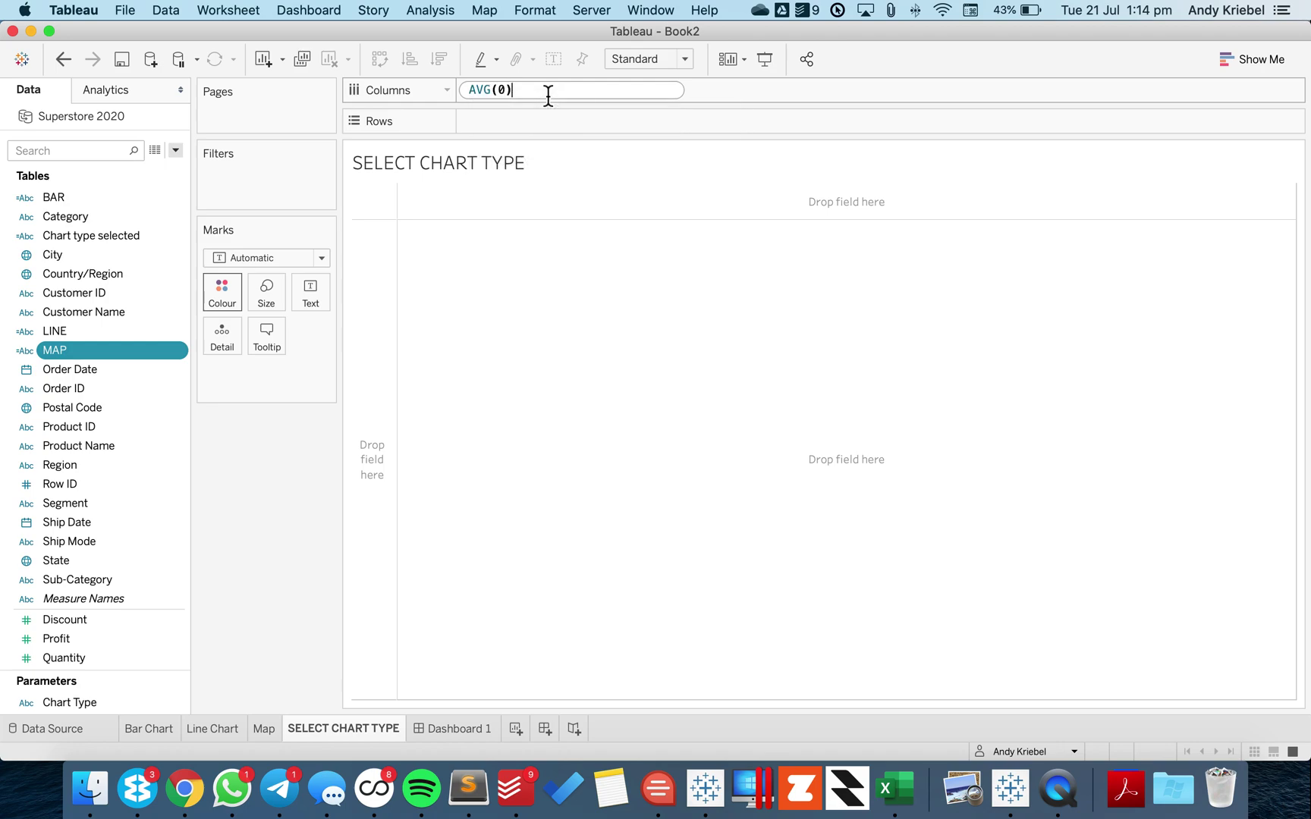
{"action": "key", "text": "Return"}
{"action": "double_click", "coordinate": [661, 90]}
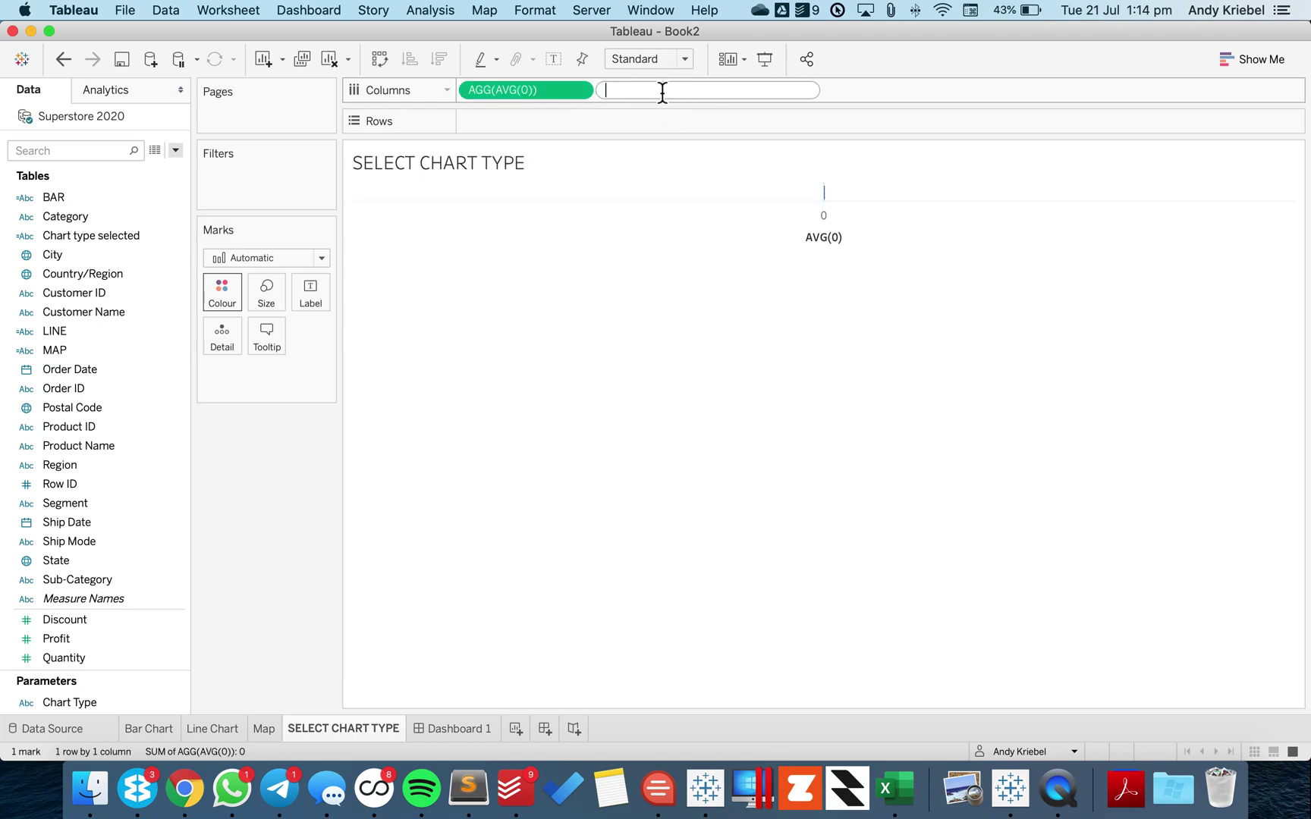
{"action": "type", "text": "AVG(0.0"}
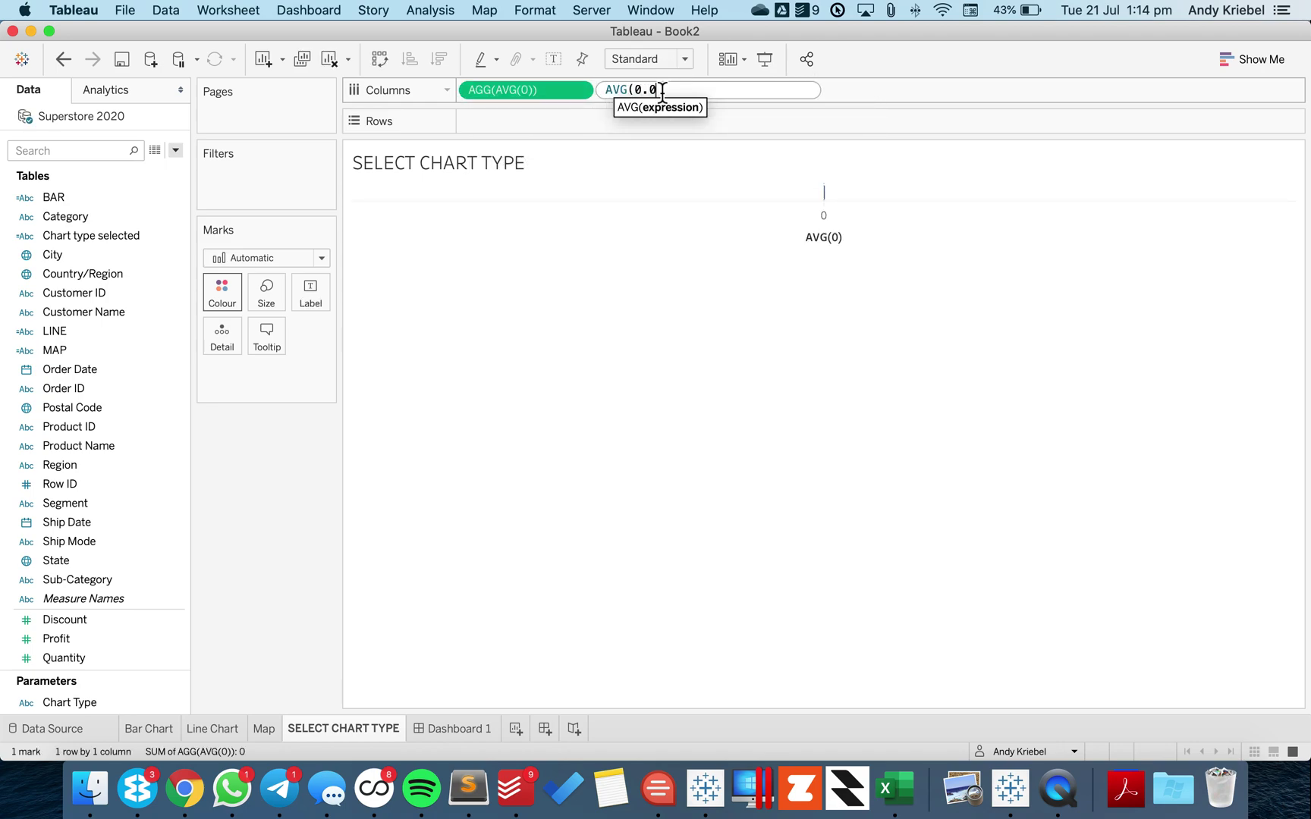
{"action": "type", "text": ")"}
{"action": "key", "text": "Return"}
{"action": "double_click", "coordinate": [789, 95]}
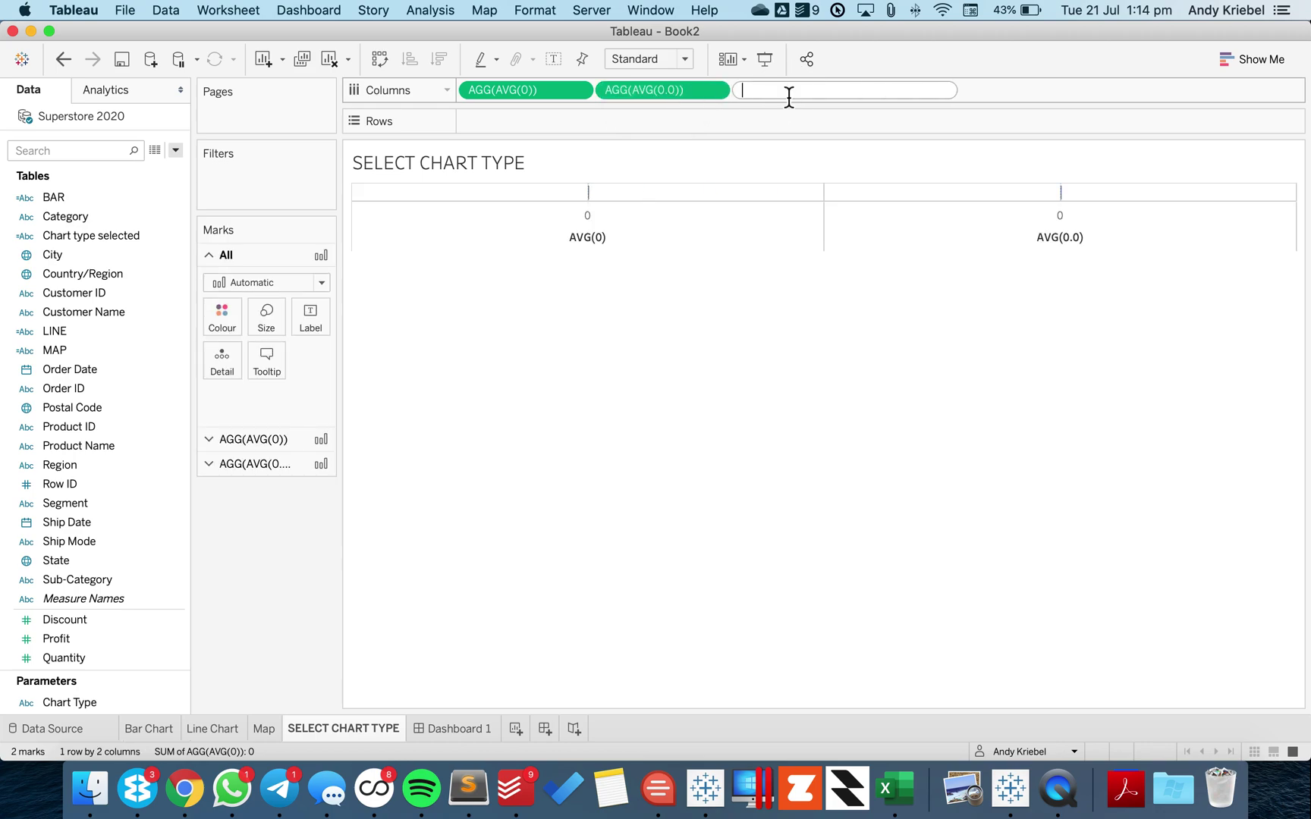
{"action": "type", "text": "AVG(0.00"}
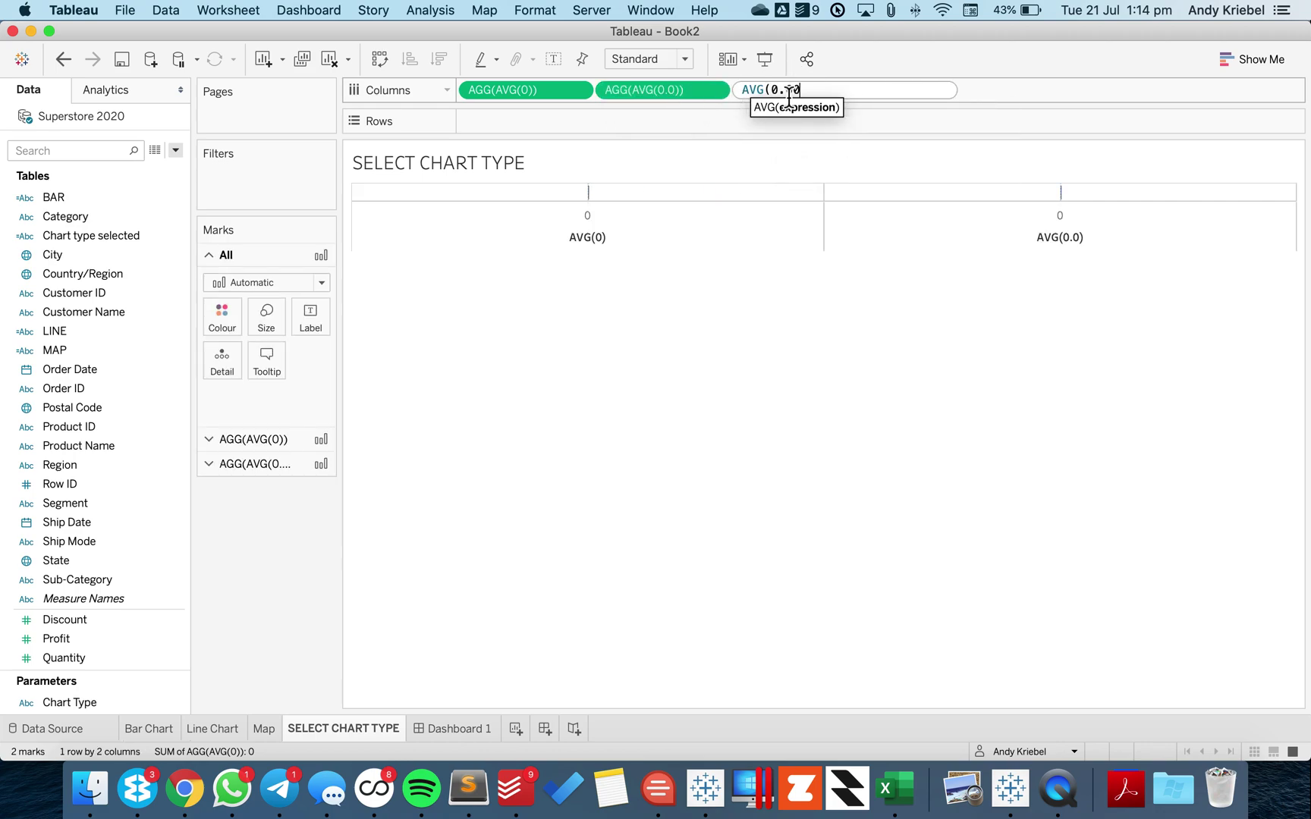
{"action": "type", "text": ")"}
{"action": "key", "text": "Return"}
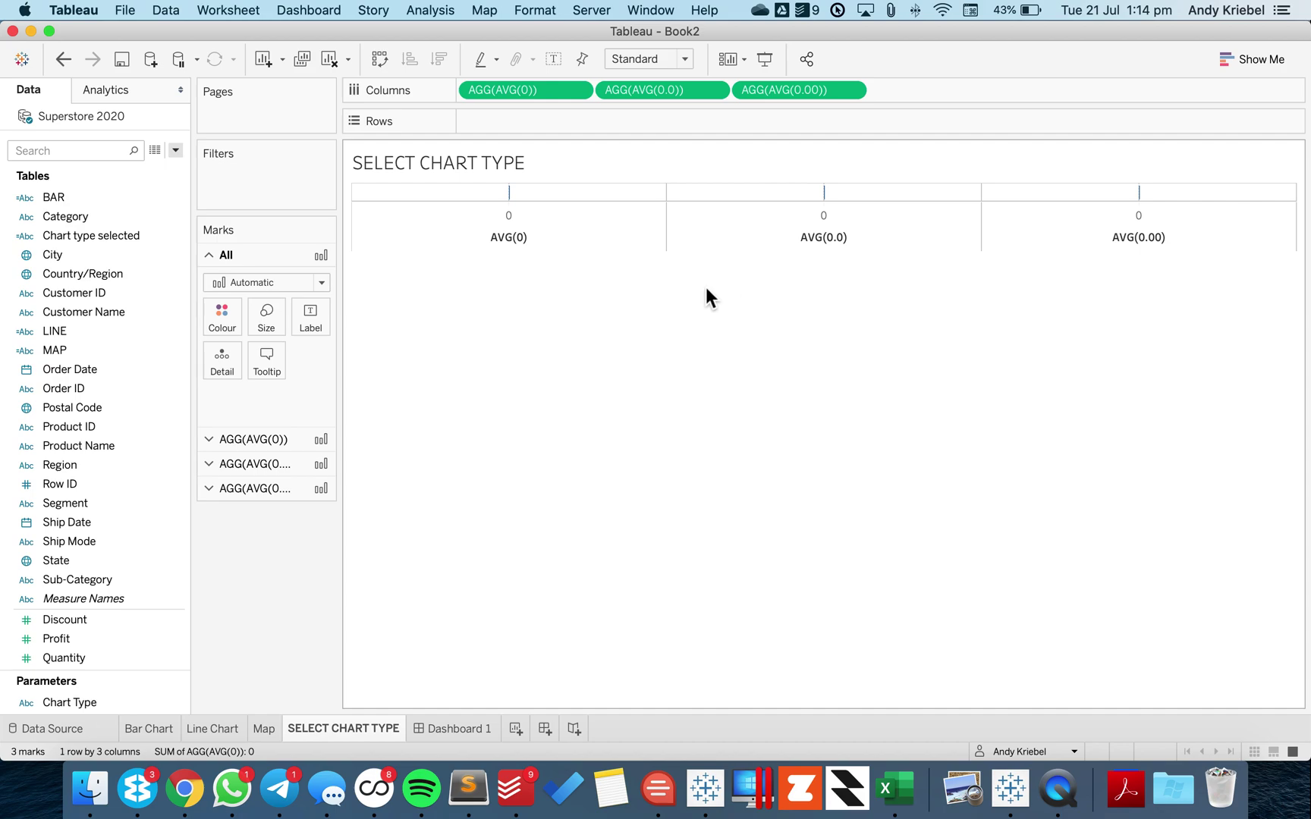
- Set the marks to Shape and put BAR, LINE and MAP on Shape for the first, second and third measures
{"action": "left_click", "coordinate": [257, 284]}
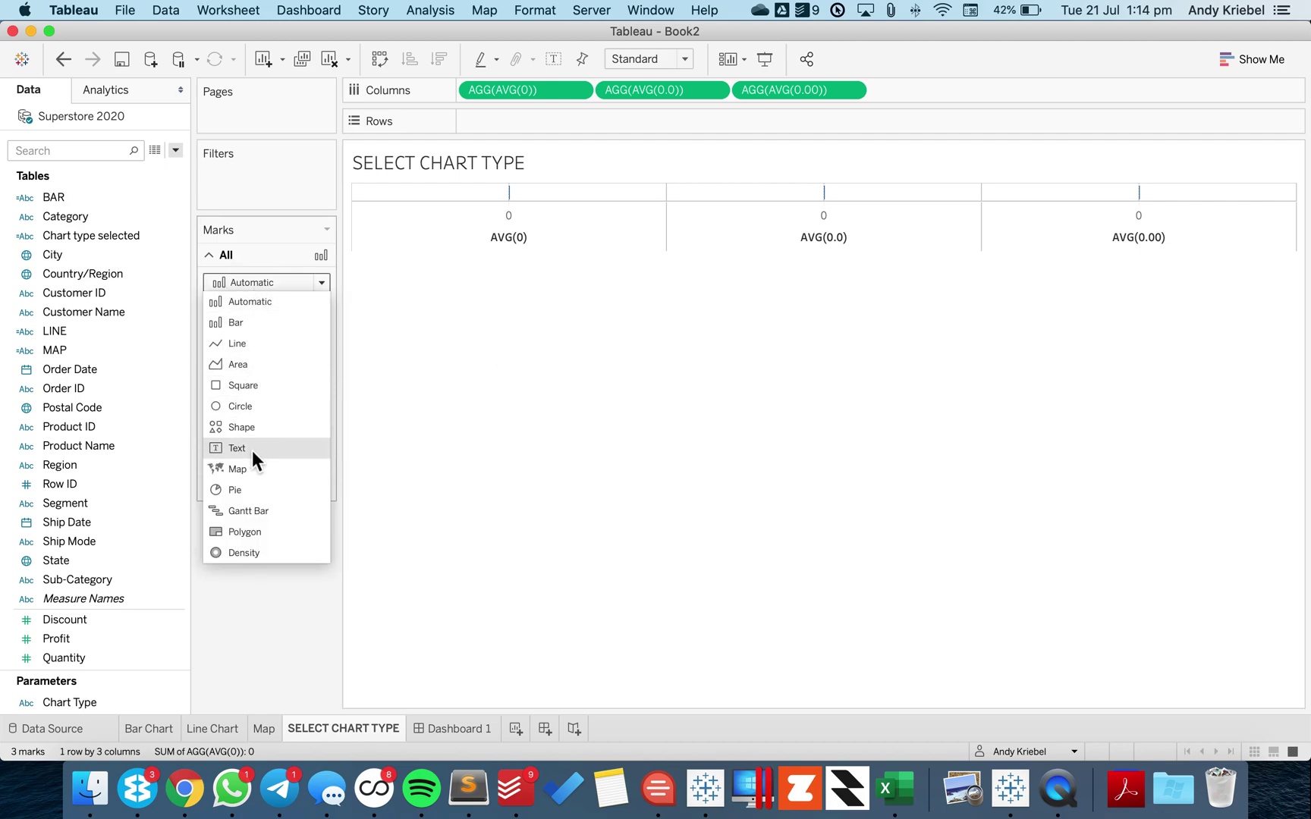
{"action": "left_click", "coordinate": [258, 428]}
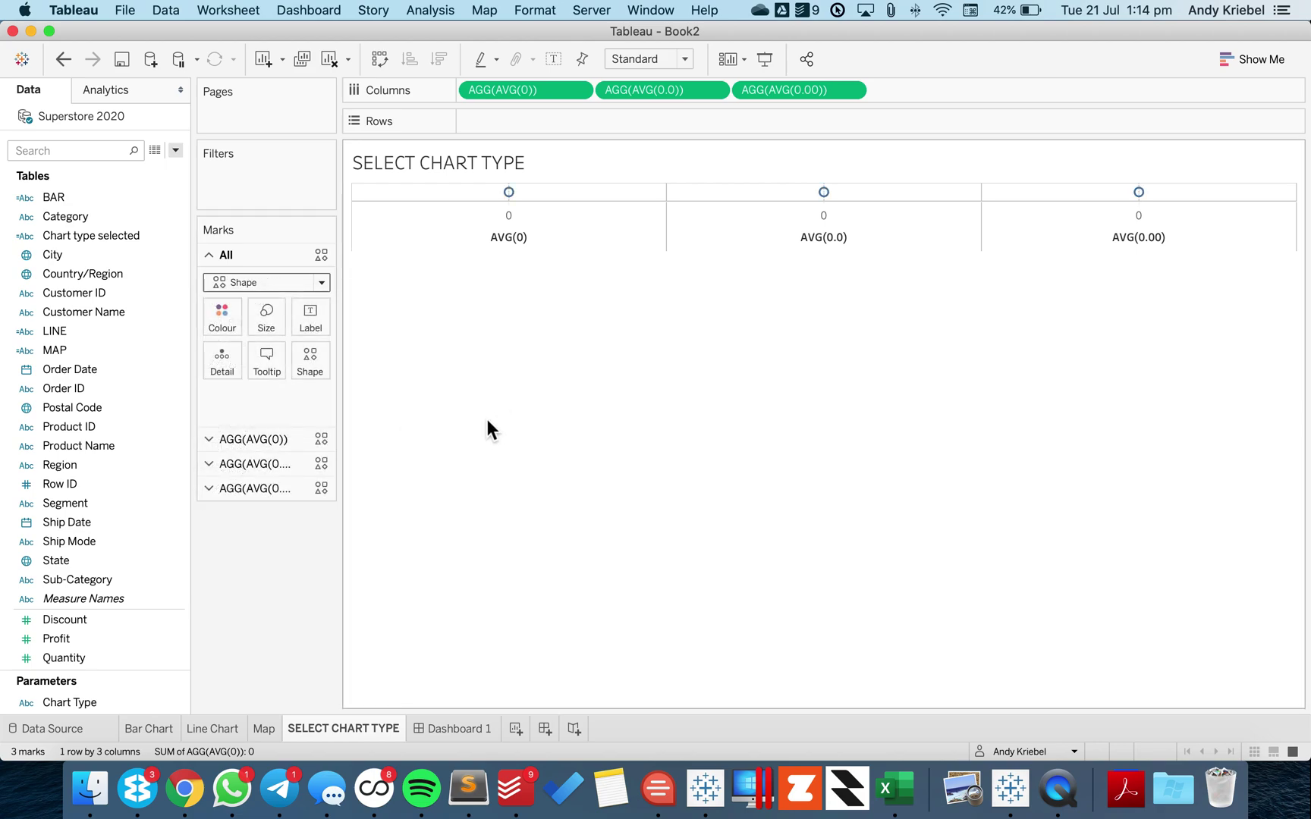
{"action": "left_click", "coordinate": [264, 447]}
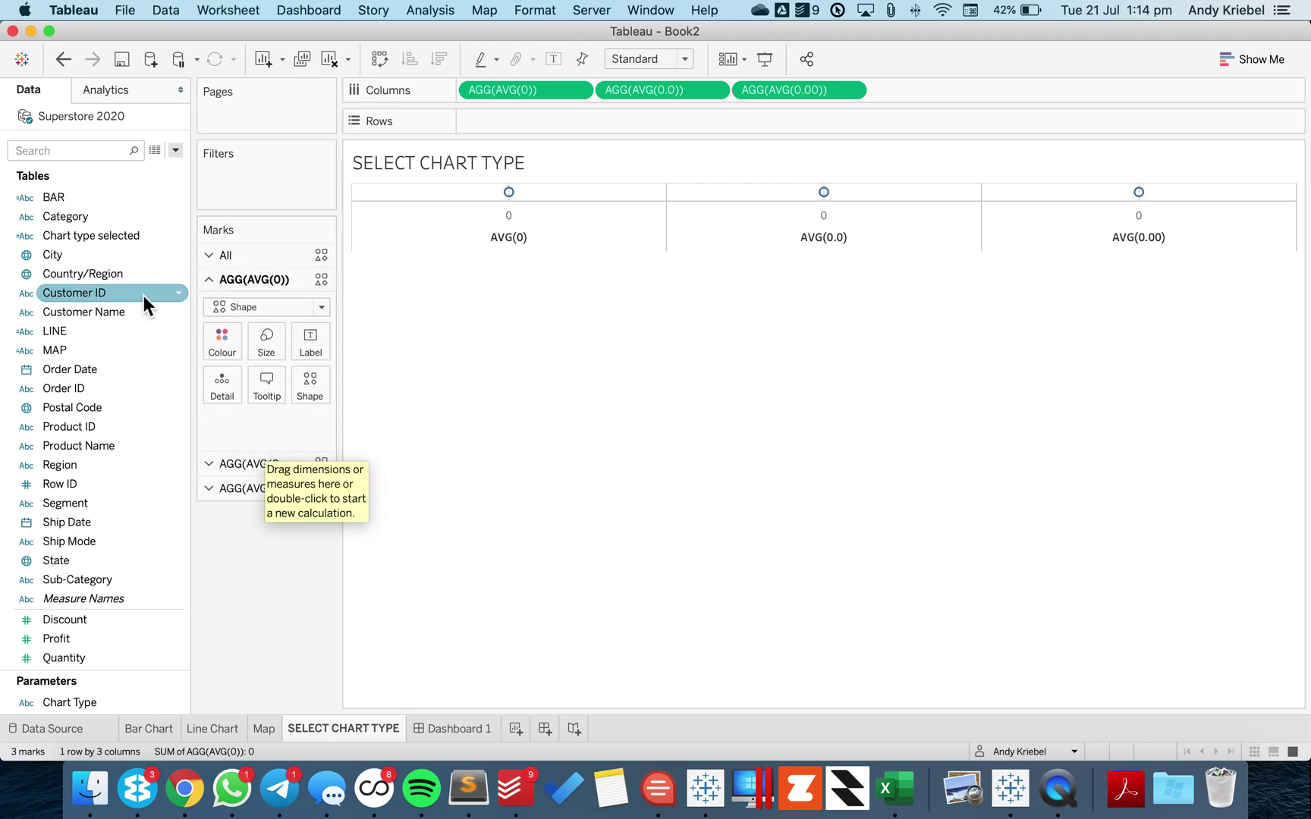
{"action": "left_click_drag", "start_coordinate": [84, 197], "coordinate": [303, 380]}
{"action": "left_click", "coordinate": [265, 462]}
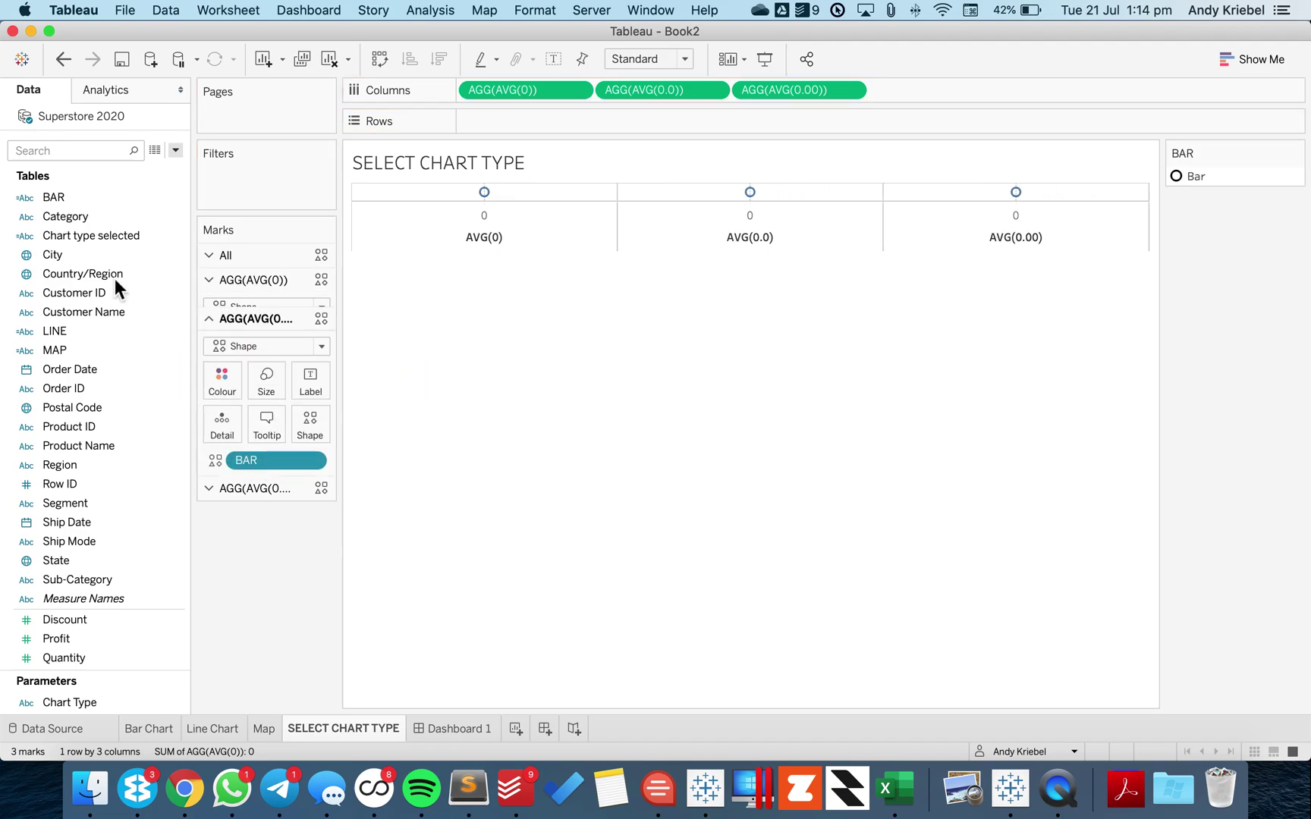
{"action": "left_click", "coordinate": [82, 236]}
{"action": "left_click_drag", "start_coordinate": [70, 328], "coordinate": [304, 399]}
{"action": "left_click", "coordinate": [253, 489]}
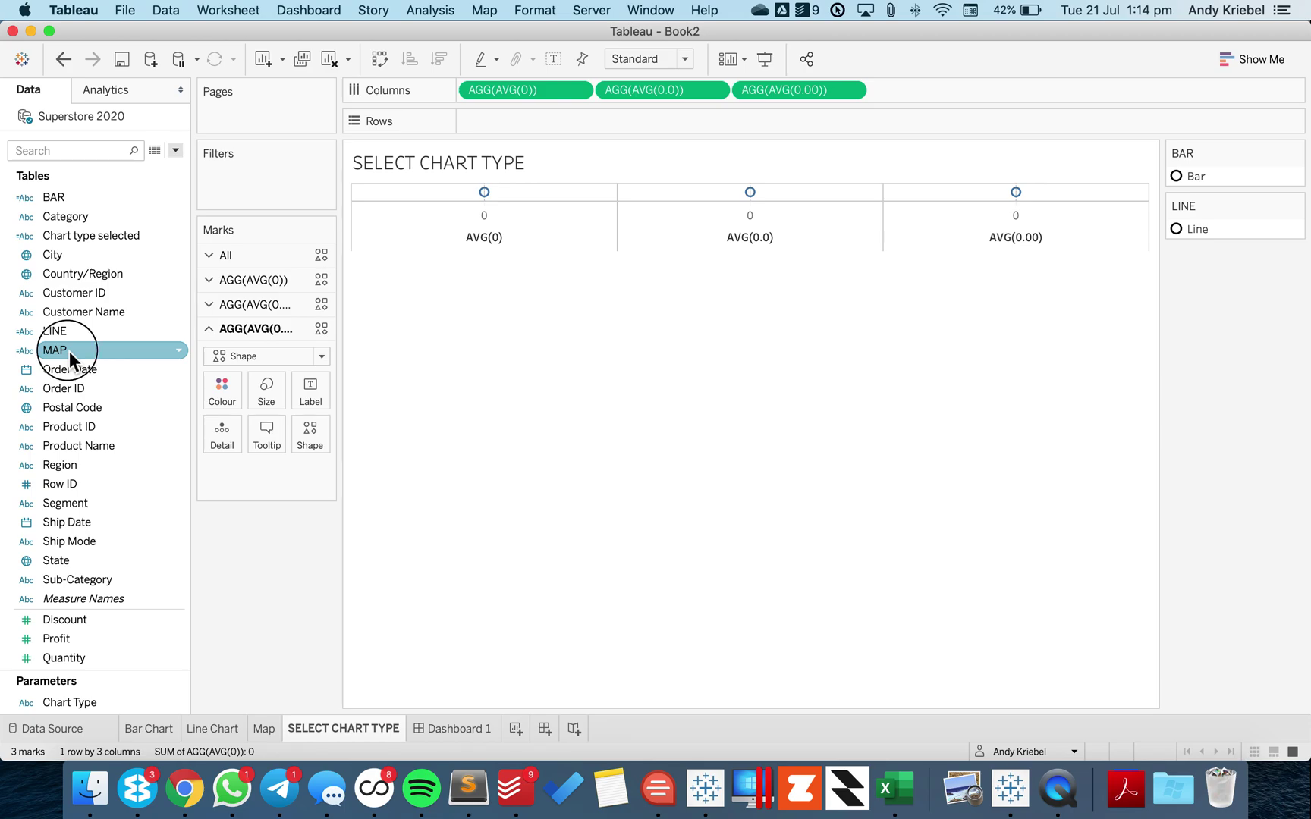
{"action": "left_click_drag", "start_coordinate": [69, 351], "coordinate": [311, 431]}
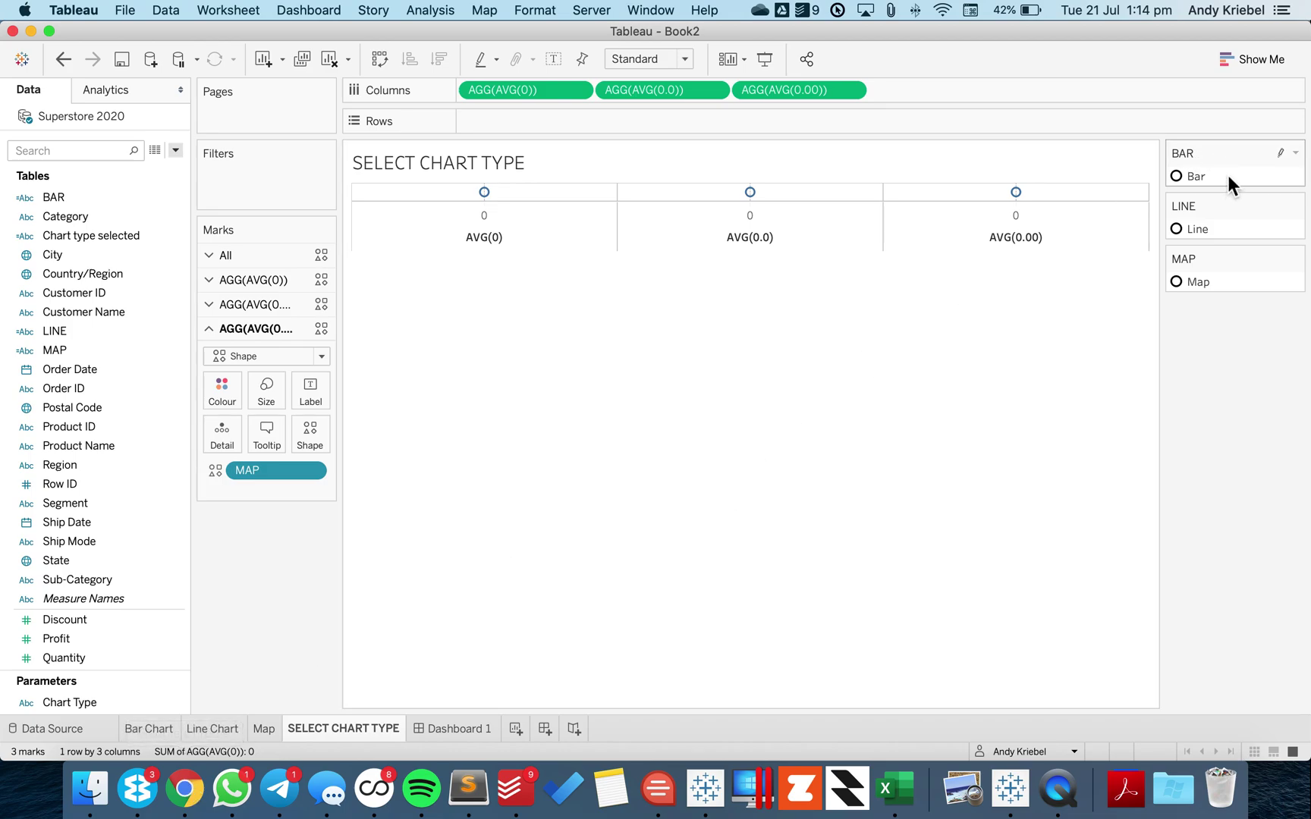
{"action": "key", "text": "super+Tab"}
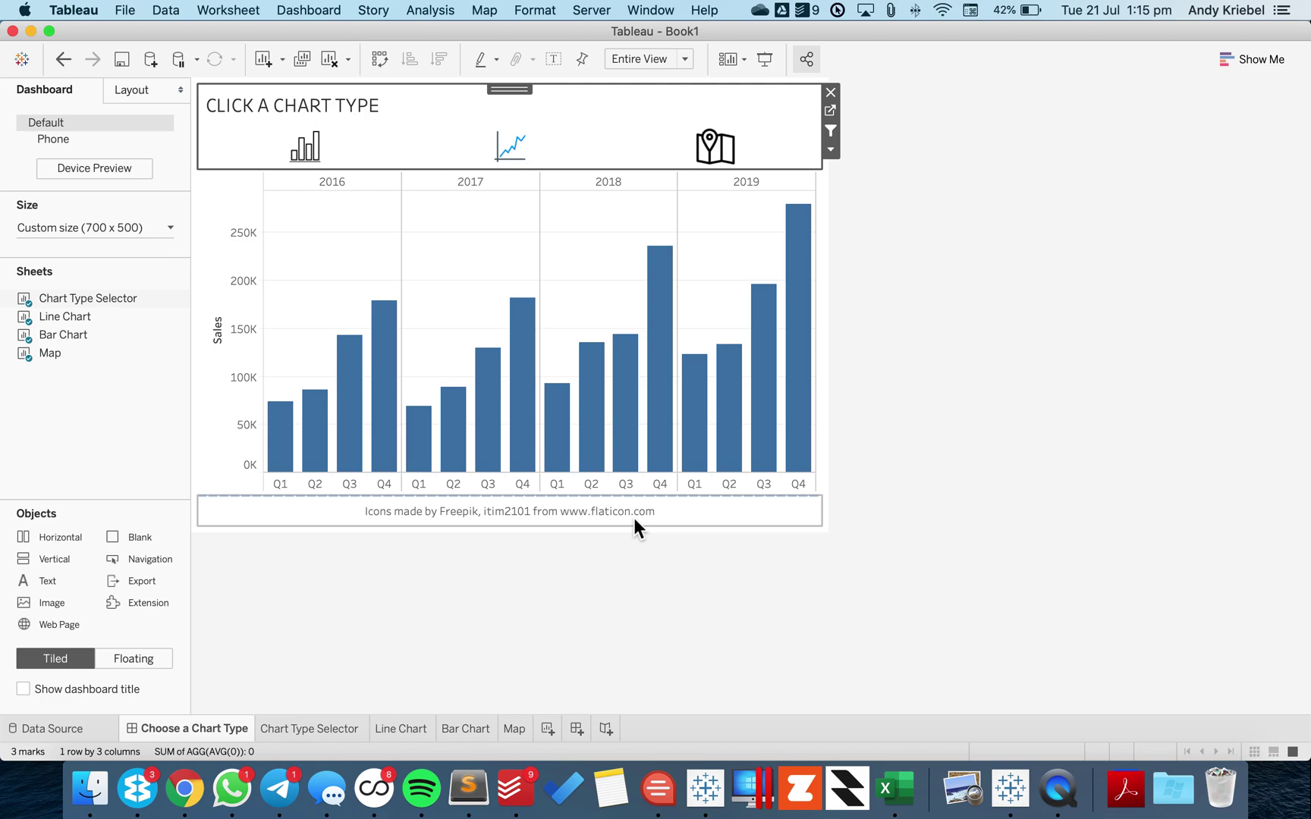
{"action": "key", "text": "super+Tab"}
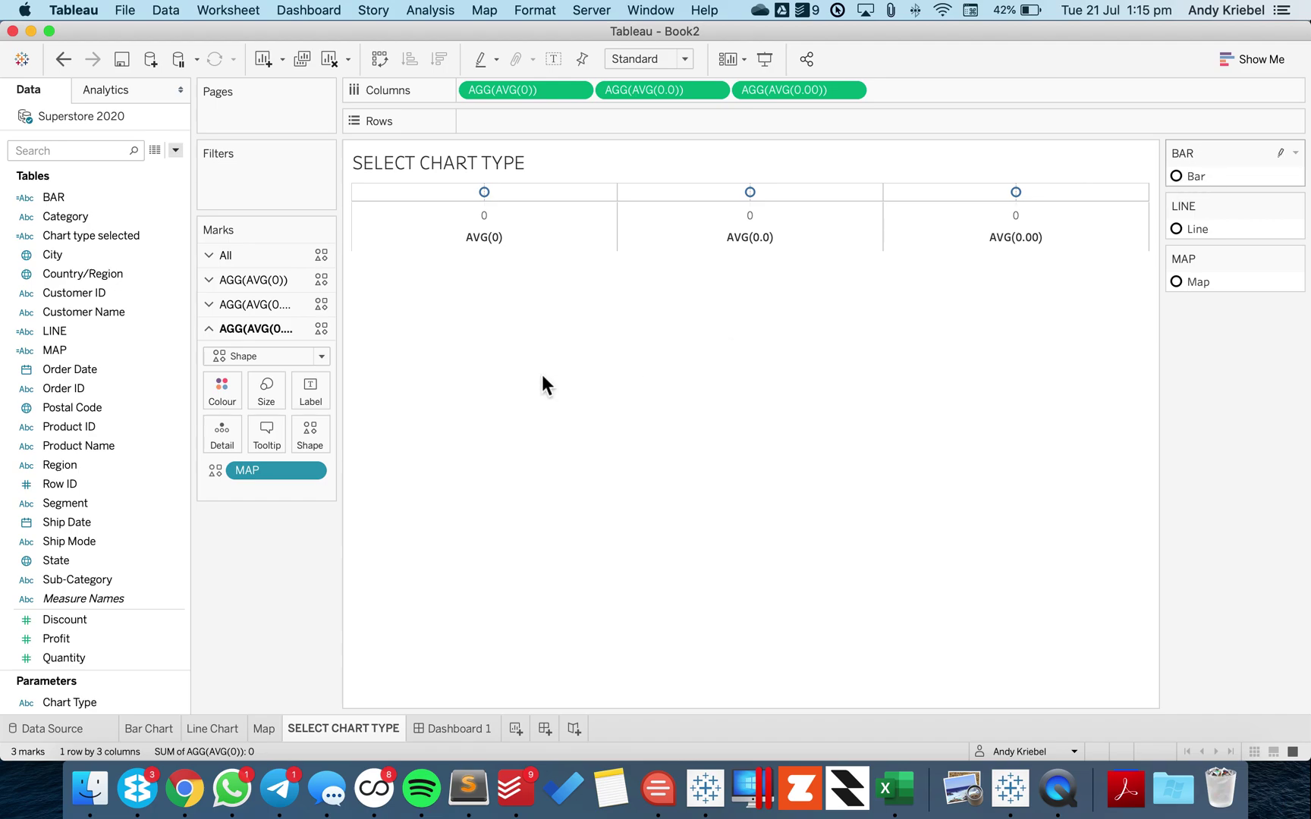
- Give the Bar item the bar-chart icon from the Charts shape palette
{"action": "left_click", "coordinate": [249, 277]}
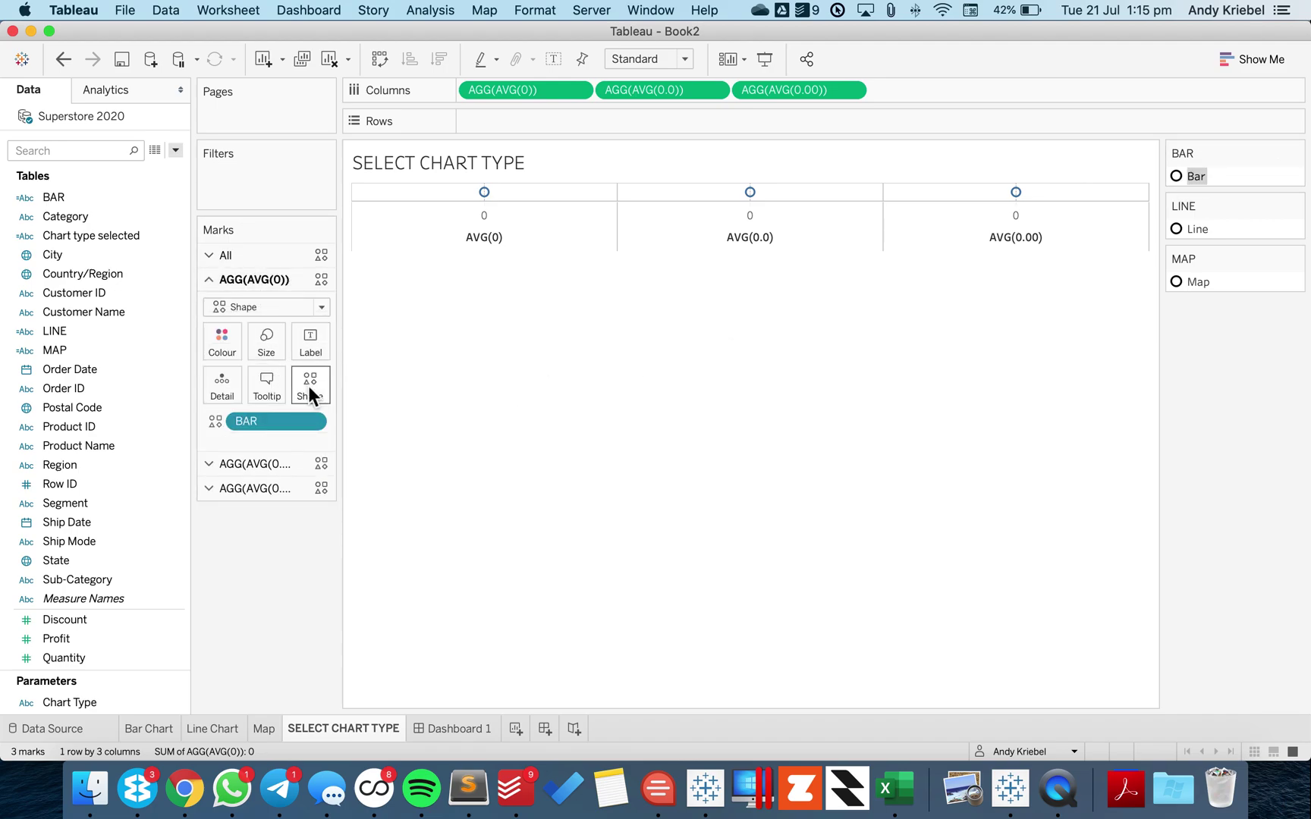
{"action": "left_click", "coordinate": [308, 386]}
{"action": "left_click", "coordinate": [708, 252]}
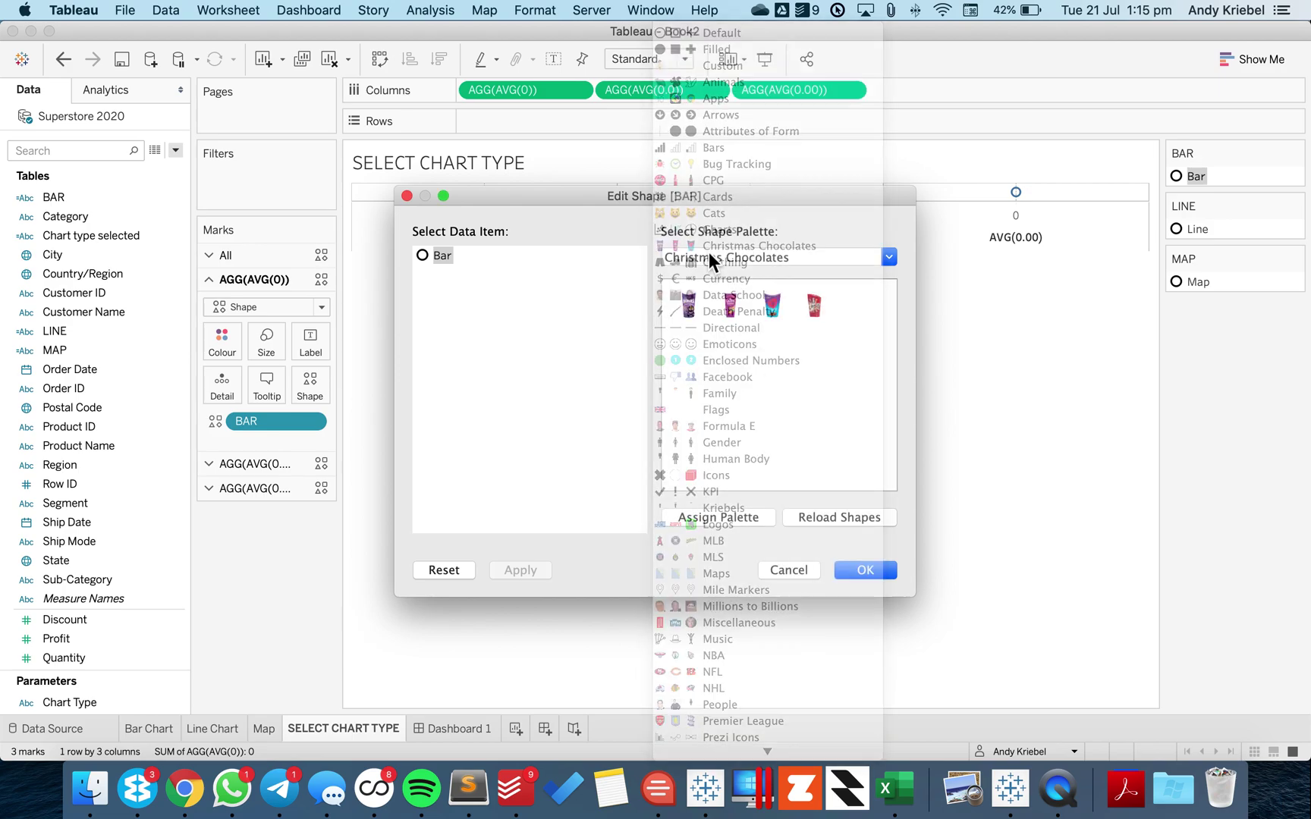
{"action": "left_click", "coordinate": [720, 251]}
{"action": "left_click", "coordinate": [720, 260]}
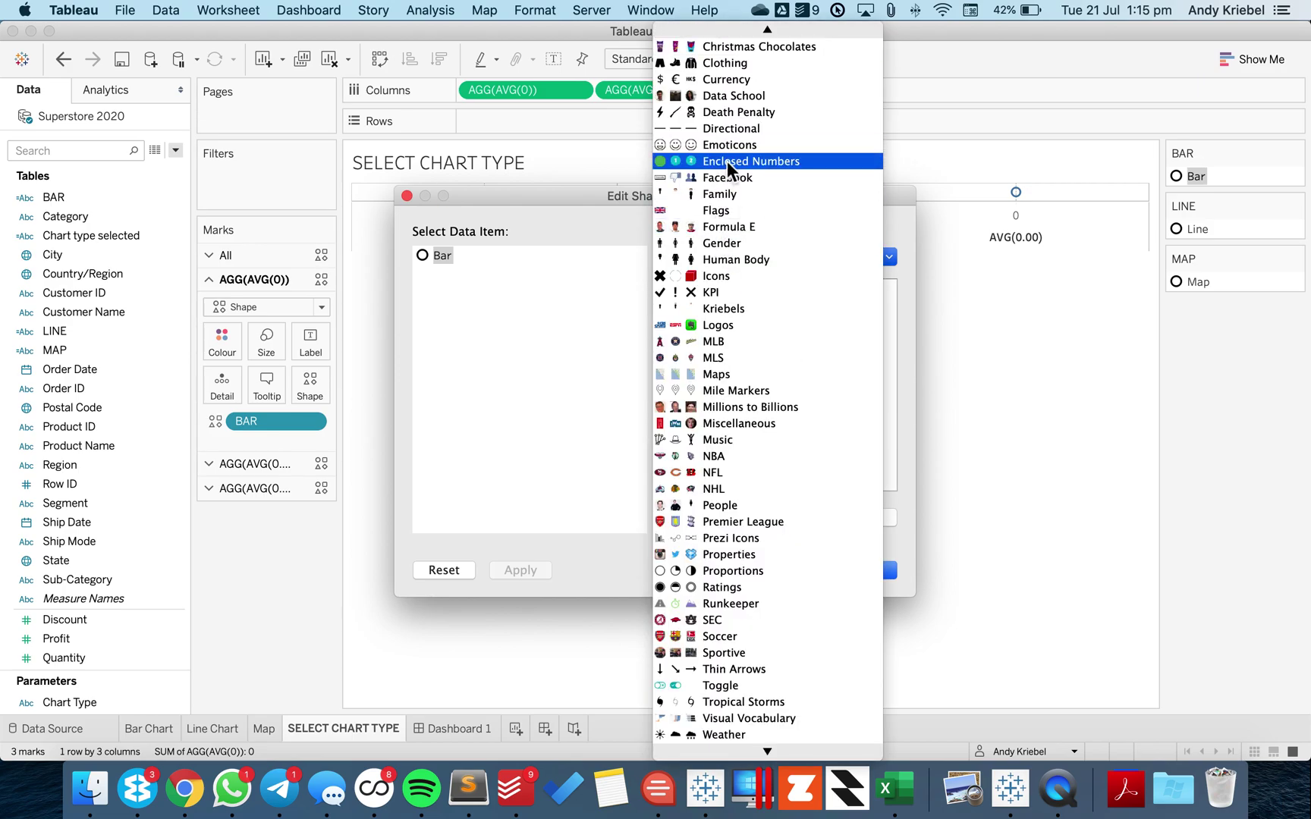
{"action": "scroll", "coordinate": [728, 162], "scroll_direction": "up", "scroll_amount": 4}
{"action": "left_click", "coordinate": [726, 117]}
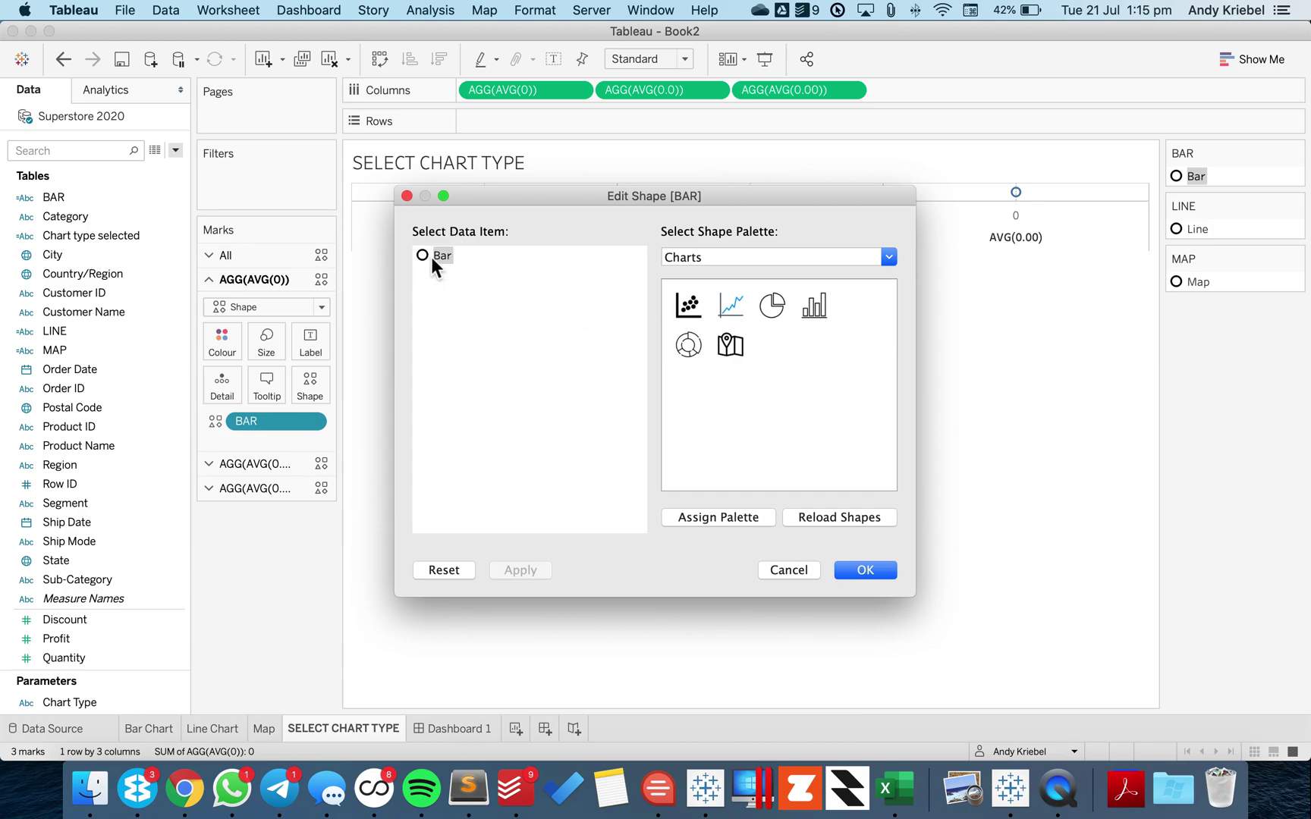
{"action": "left_click", "coordinate": [814, 306]}
{"action": "left_click", "coordinate": [864, 570]}
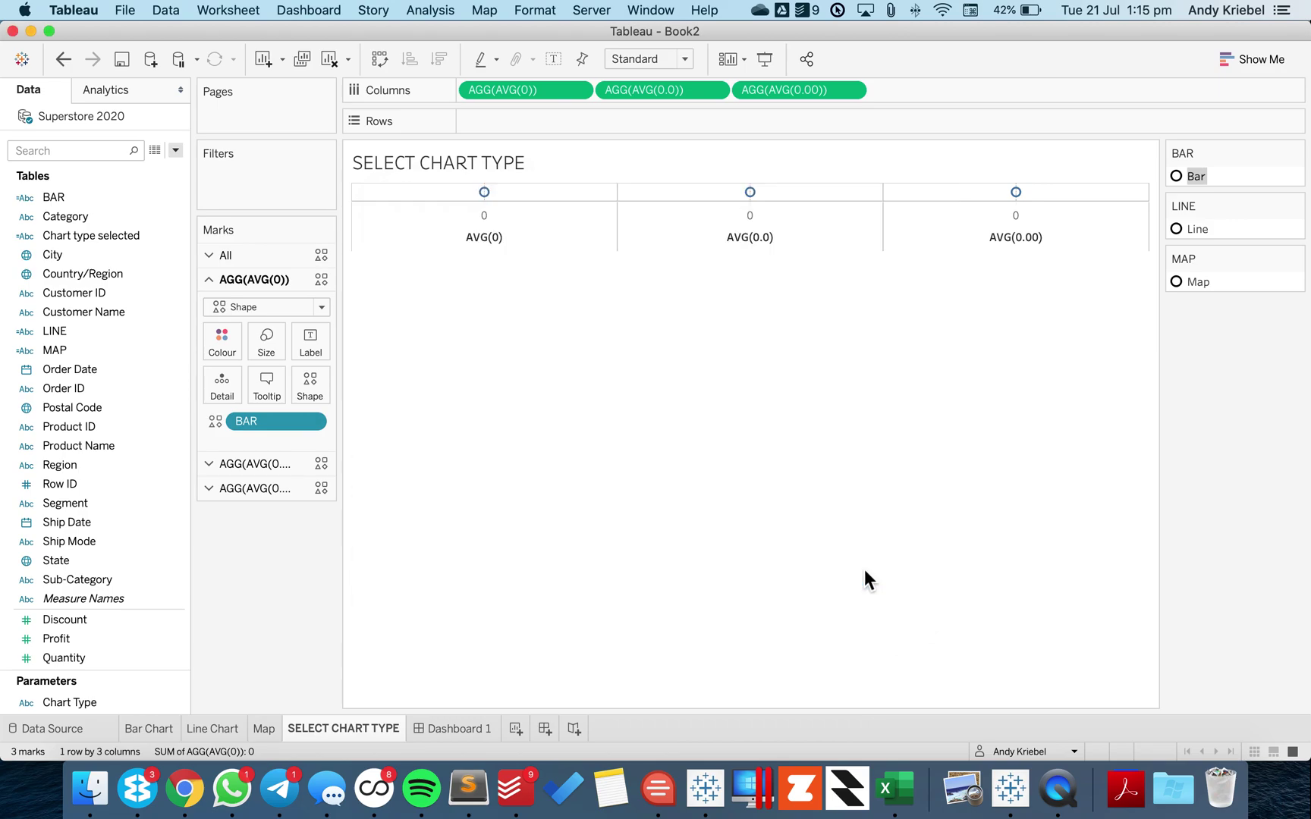
- Assign the line-chart icon from the Charts palette to the Line item
{"action": "left_click", "coordinate": [261, 463]}
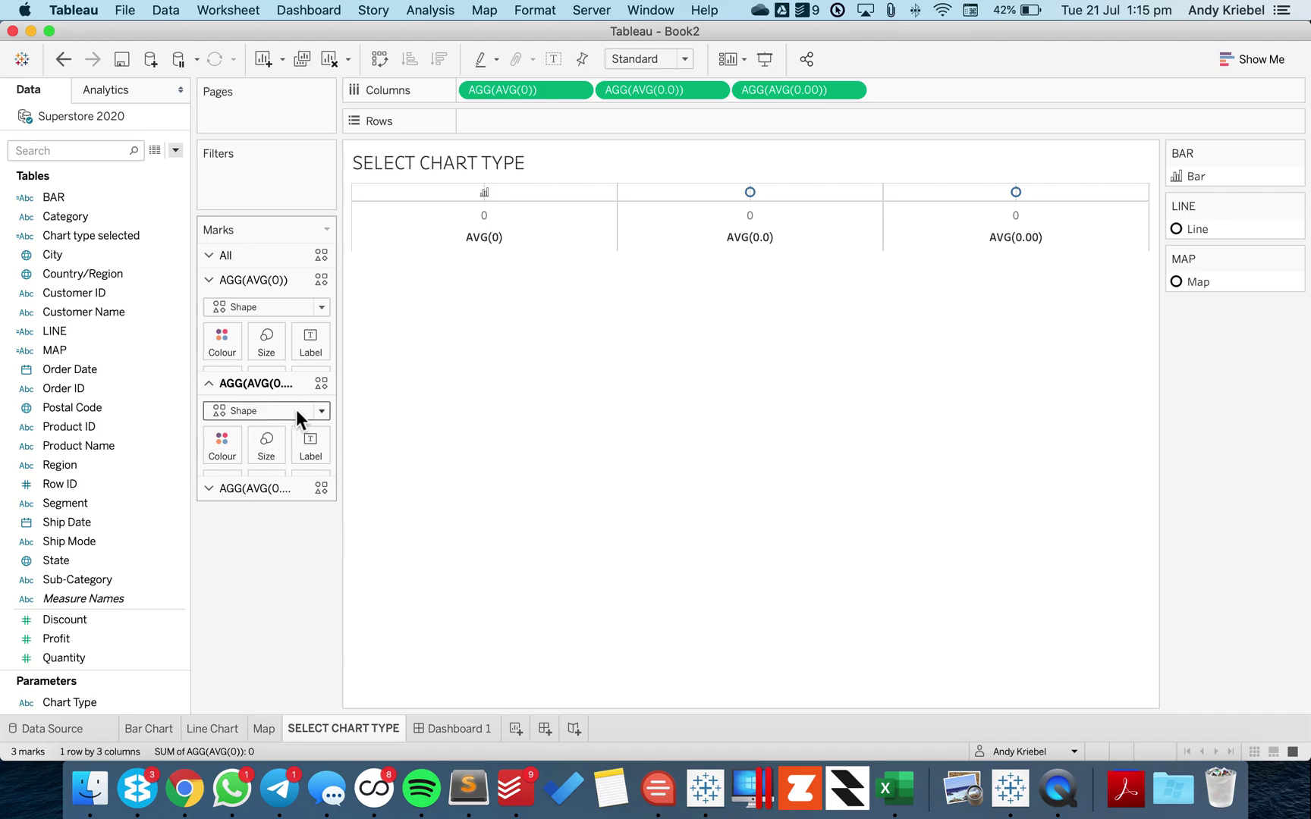
{"action": "left_click", "coordinate": [308, 417]}
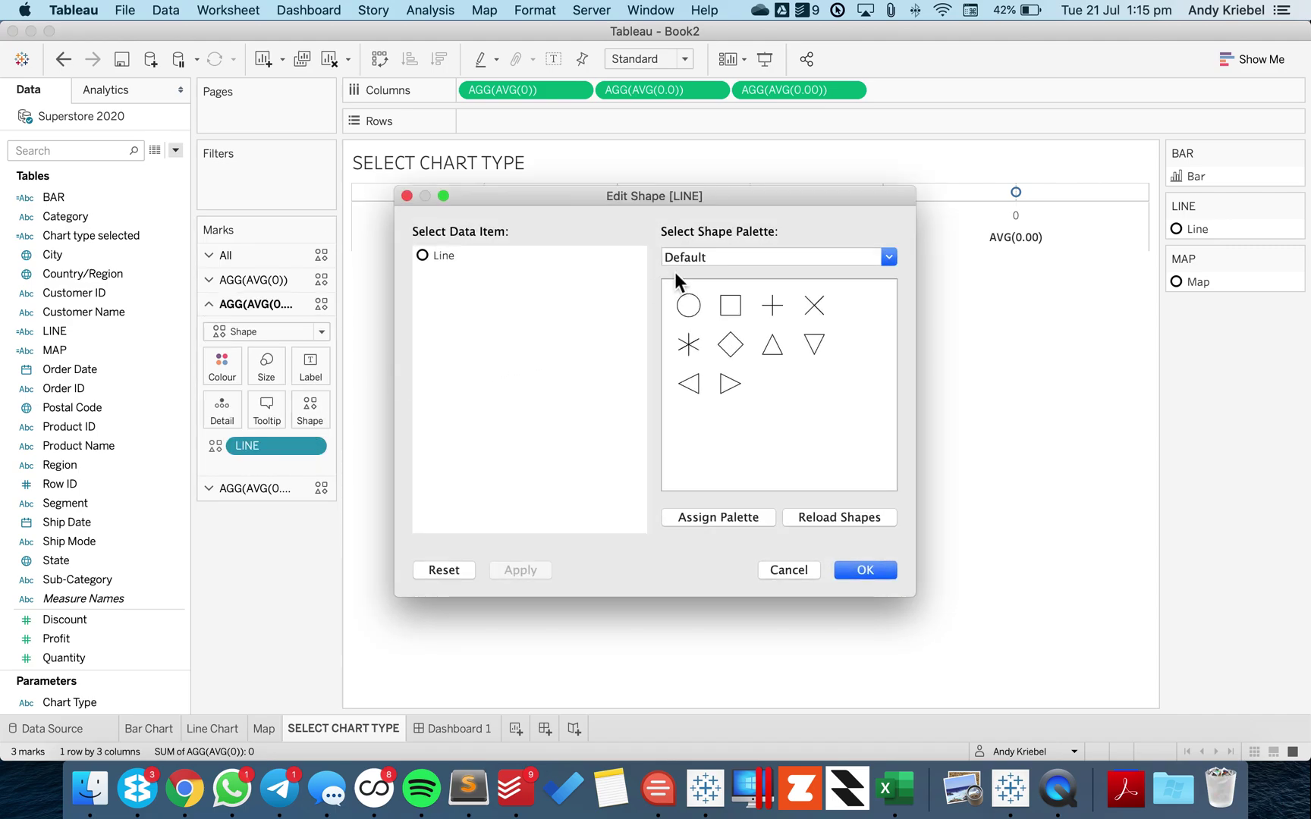
{"action": "left_click", "coordinate": [703, 256]}
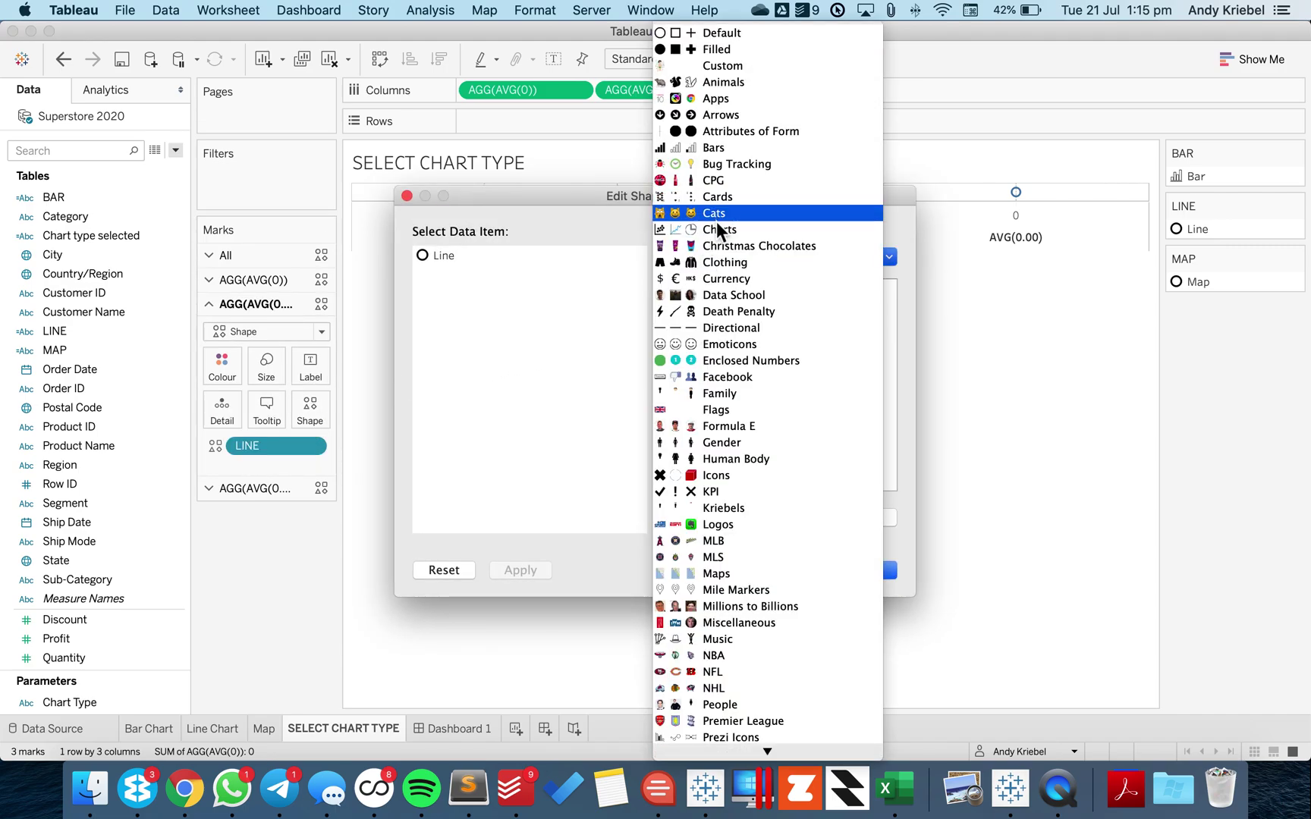
{"action": "left_click", "coordinate": [716, 226]}
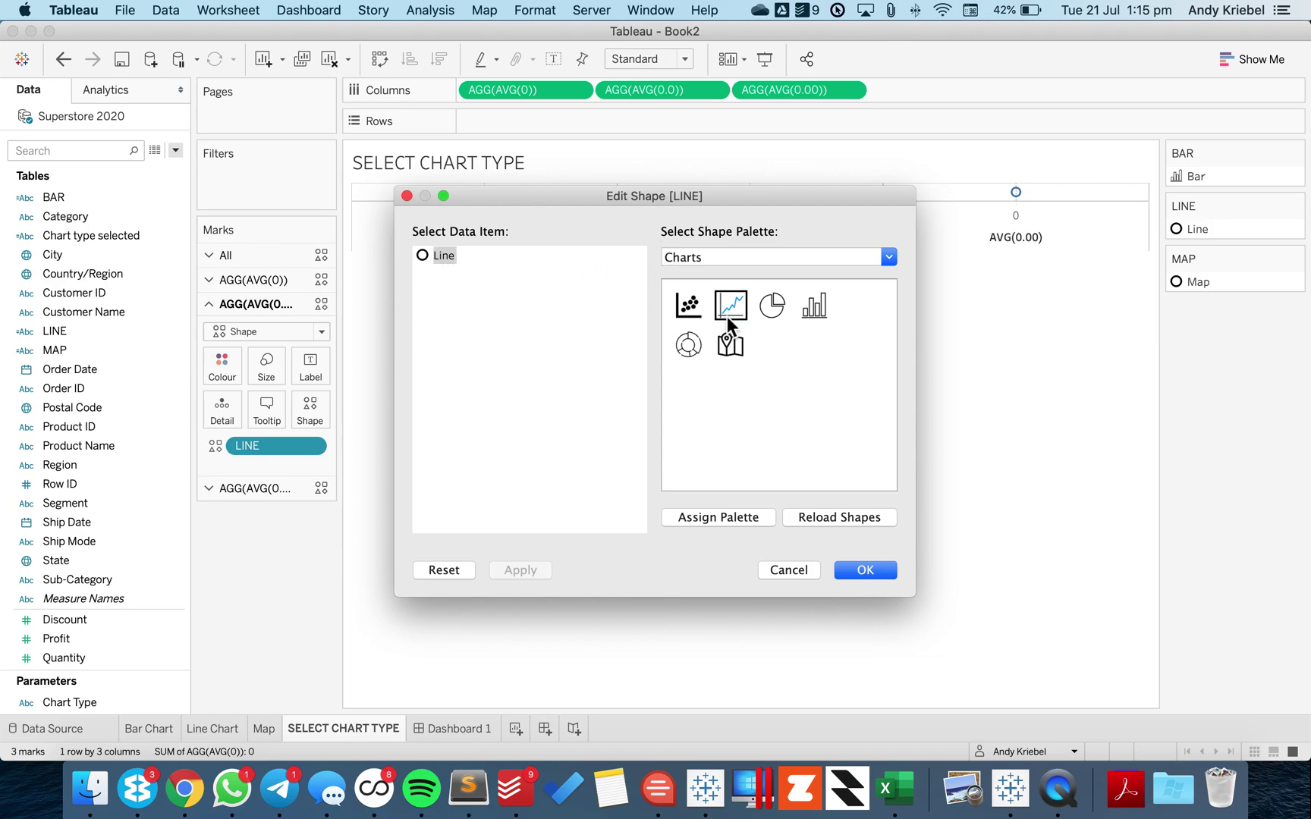
{"action": "left_click", "coordinate": [728, 314]}
{"action": "left_click", "coordinate": [864, 570]}
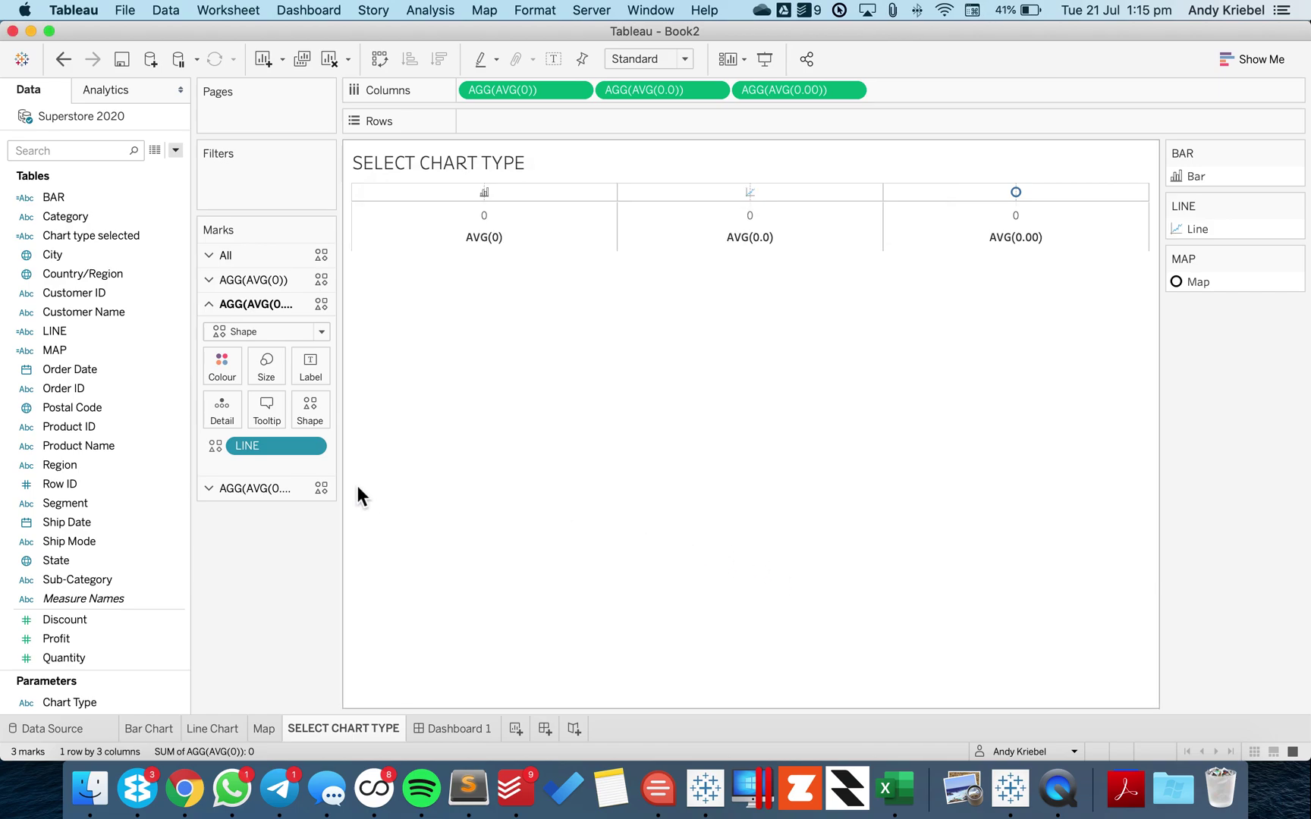
- Assign the map icon from the Charts palette to the Map item
{"action": "left_click", "coordinate": [276, 487]}
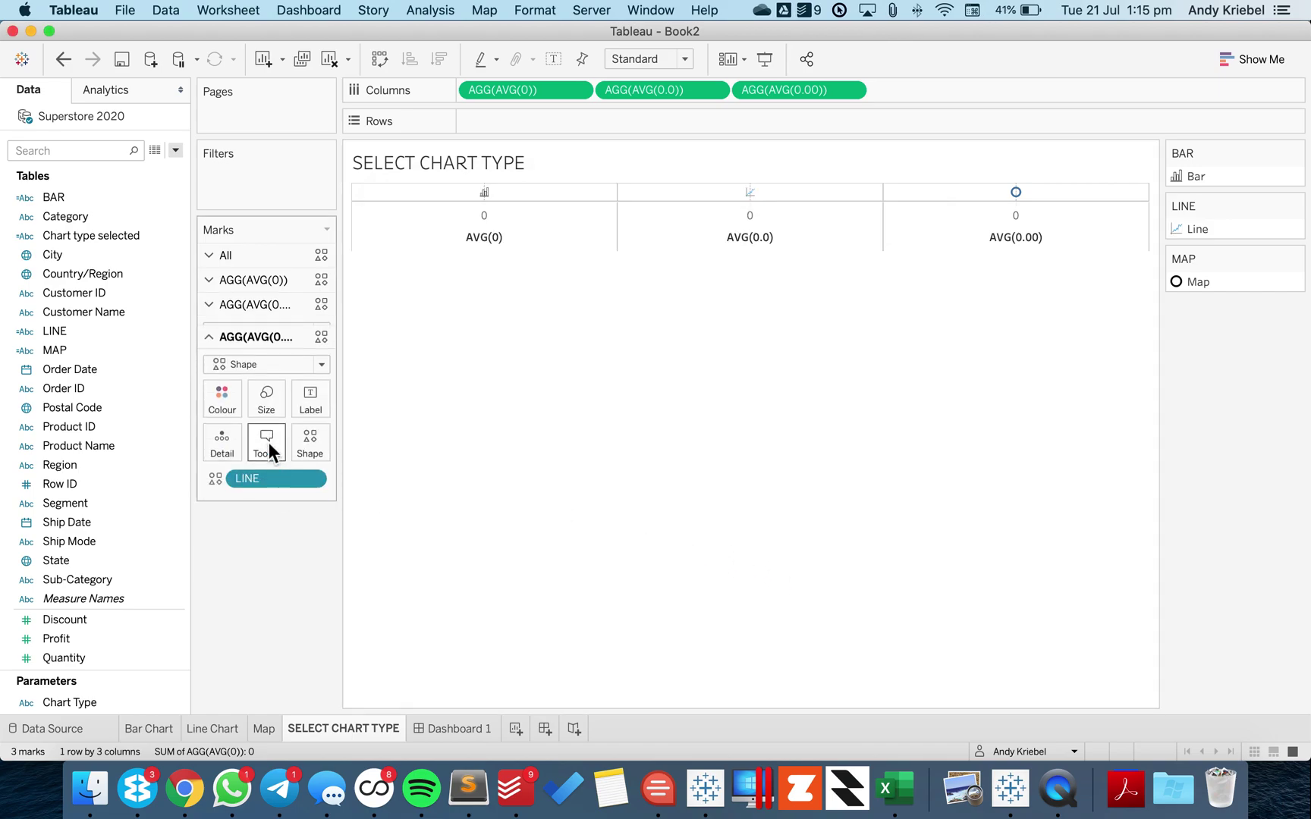
{"action": "left_click", "coordinate": [311, 434]}
{"action": "left_click", "coordinate": [691, 254]}
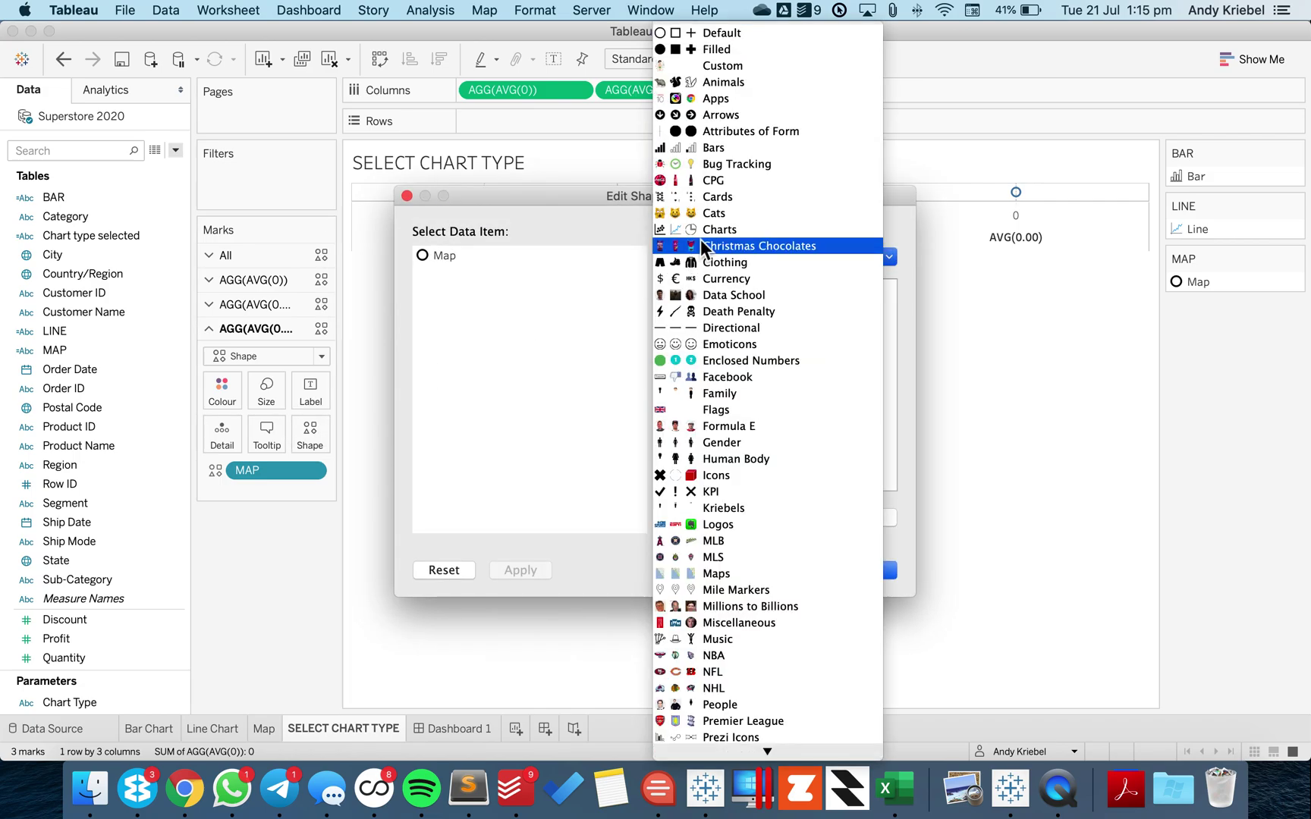
{"action": "left_click", "coordinate": [707, 231]}
{"action": "left_click", "coordinate": [731, 347]}
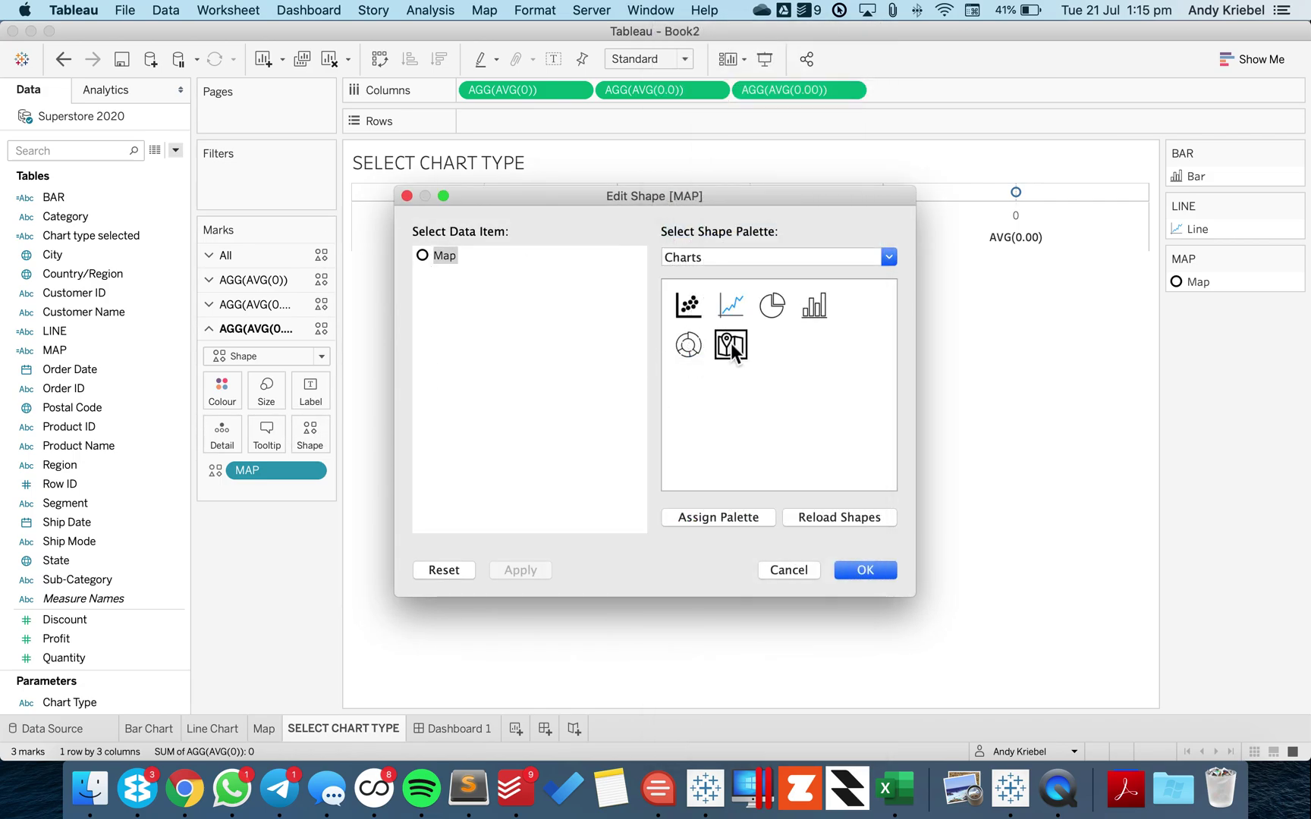
{"action": "left_click", "coordinate": [866, 570]}
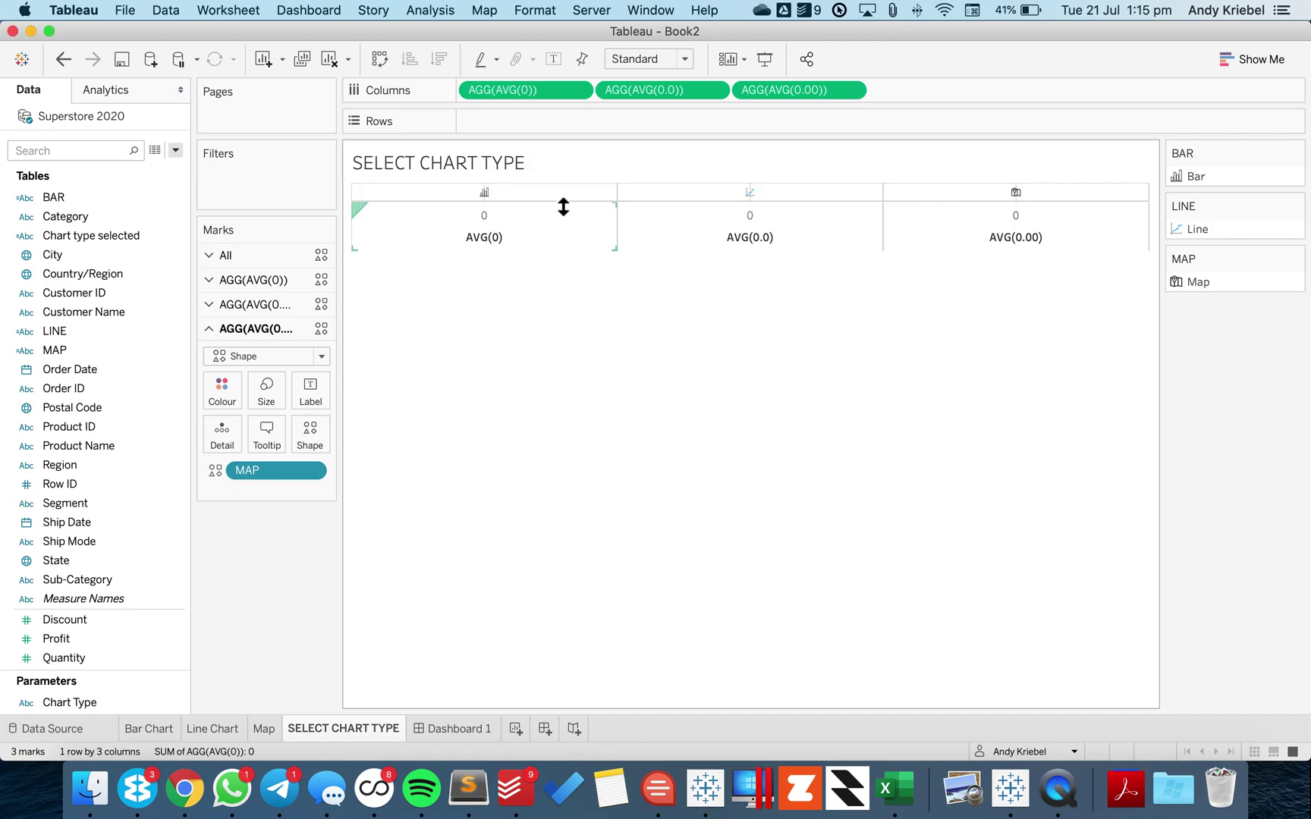
- Hide the AVG value header and set the grid lines and zero lines to None
{"action": "right_click", "coordinate": [555, 232]}
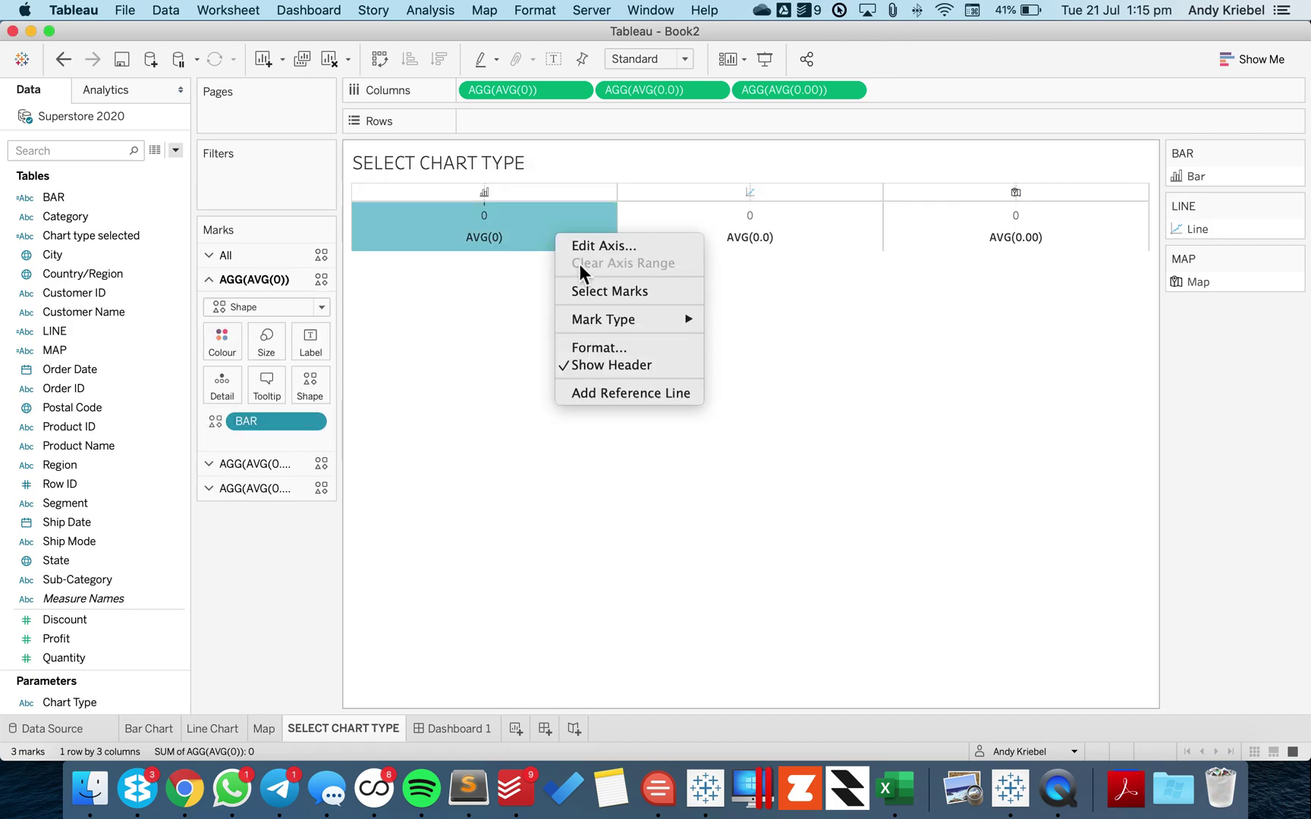
{"action": "left_click", "coordinate": [601, 363]}
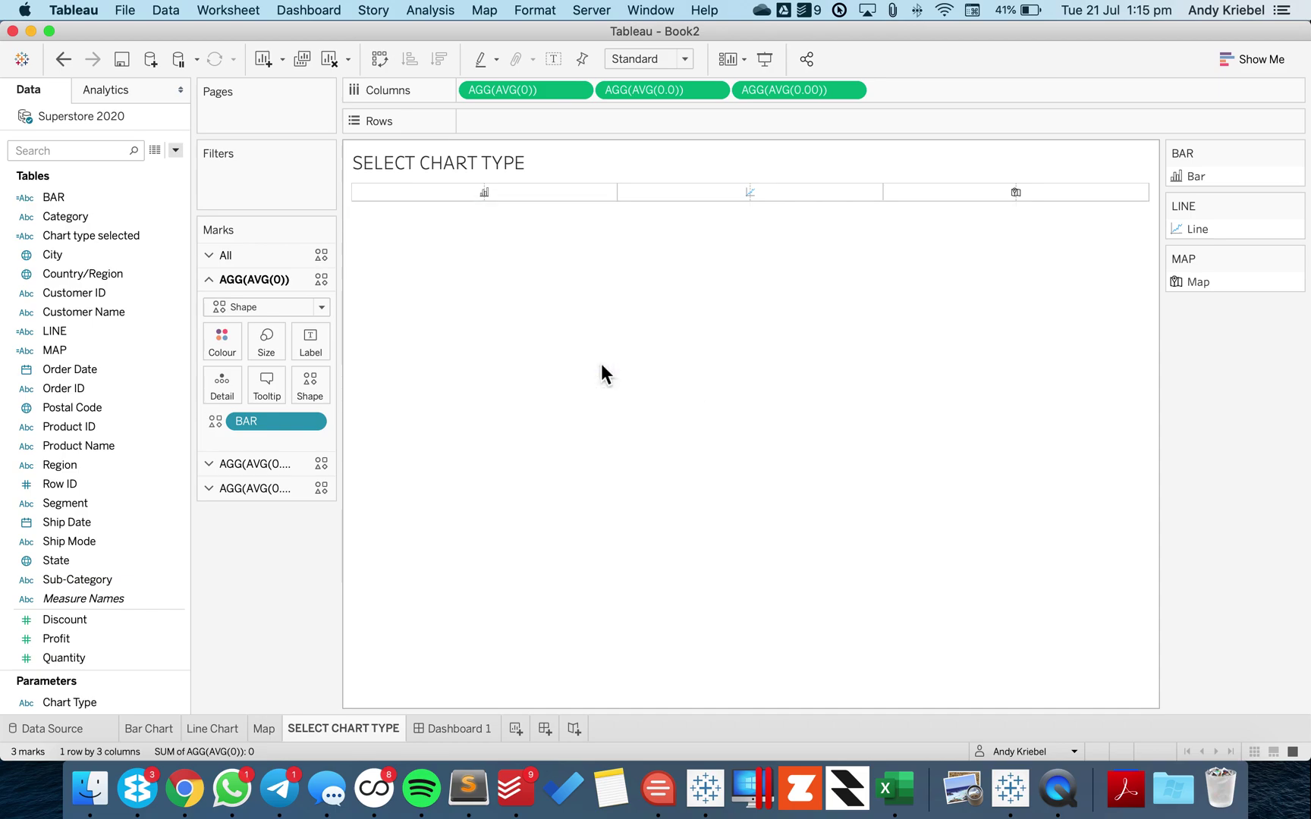
{"action": "right_click", "coordinate": [527, 188]}
{"action": "left_click", "coordinate": [562, 276]}
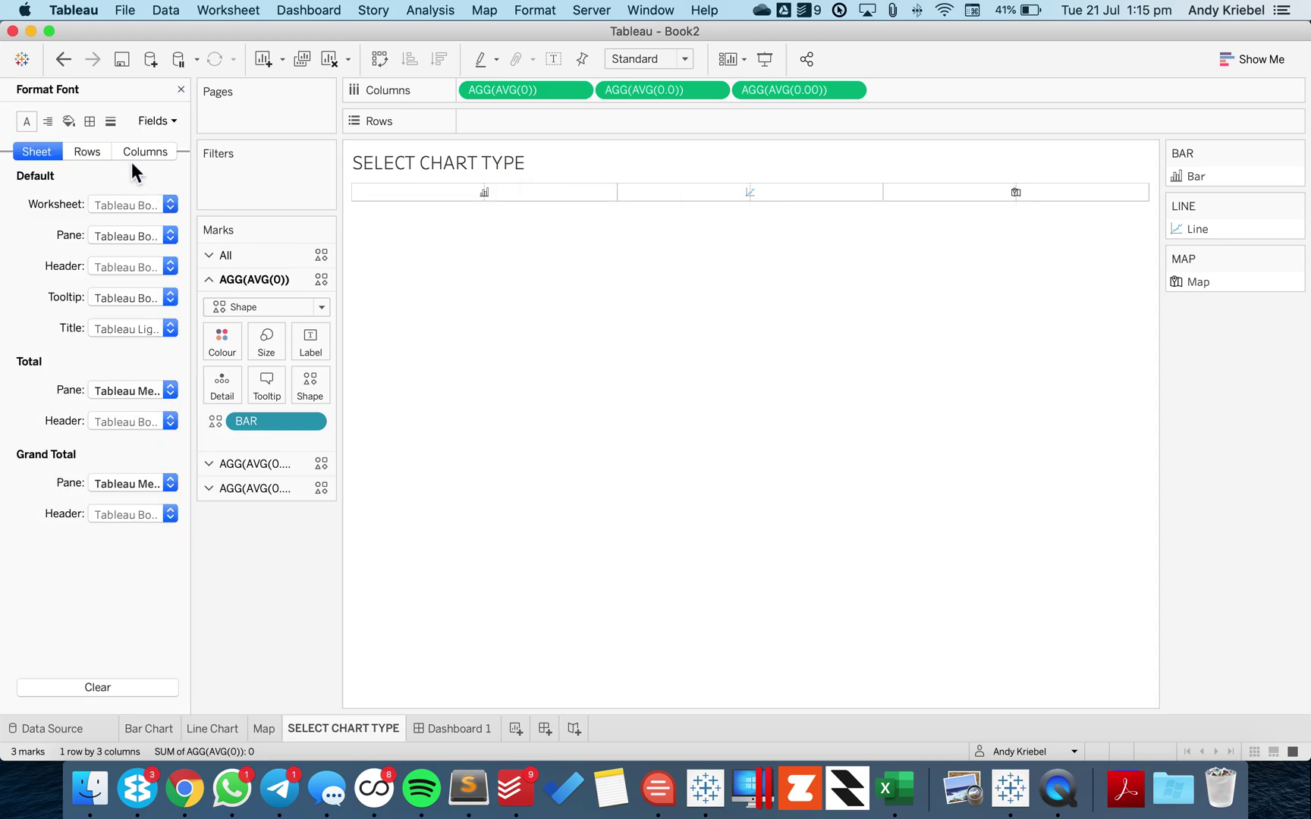
{"action": "left_click", "coordinate": [114, 122]}
{"action": "left_click", "coordinate": [120, 205]}
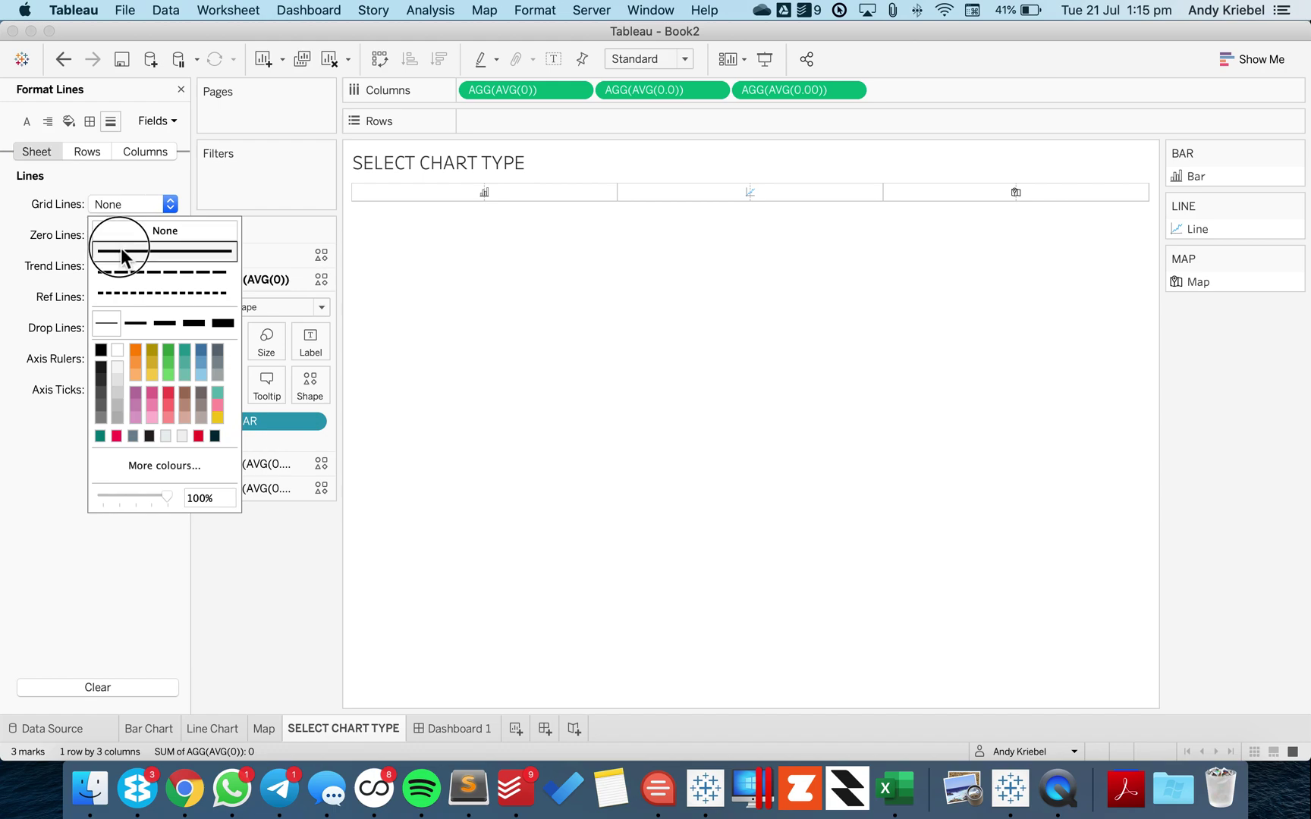
{"action": "left_click", "coordinate": [123, 234]}
{"action": "left_click", "coordinate": [107, 238]}
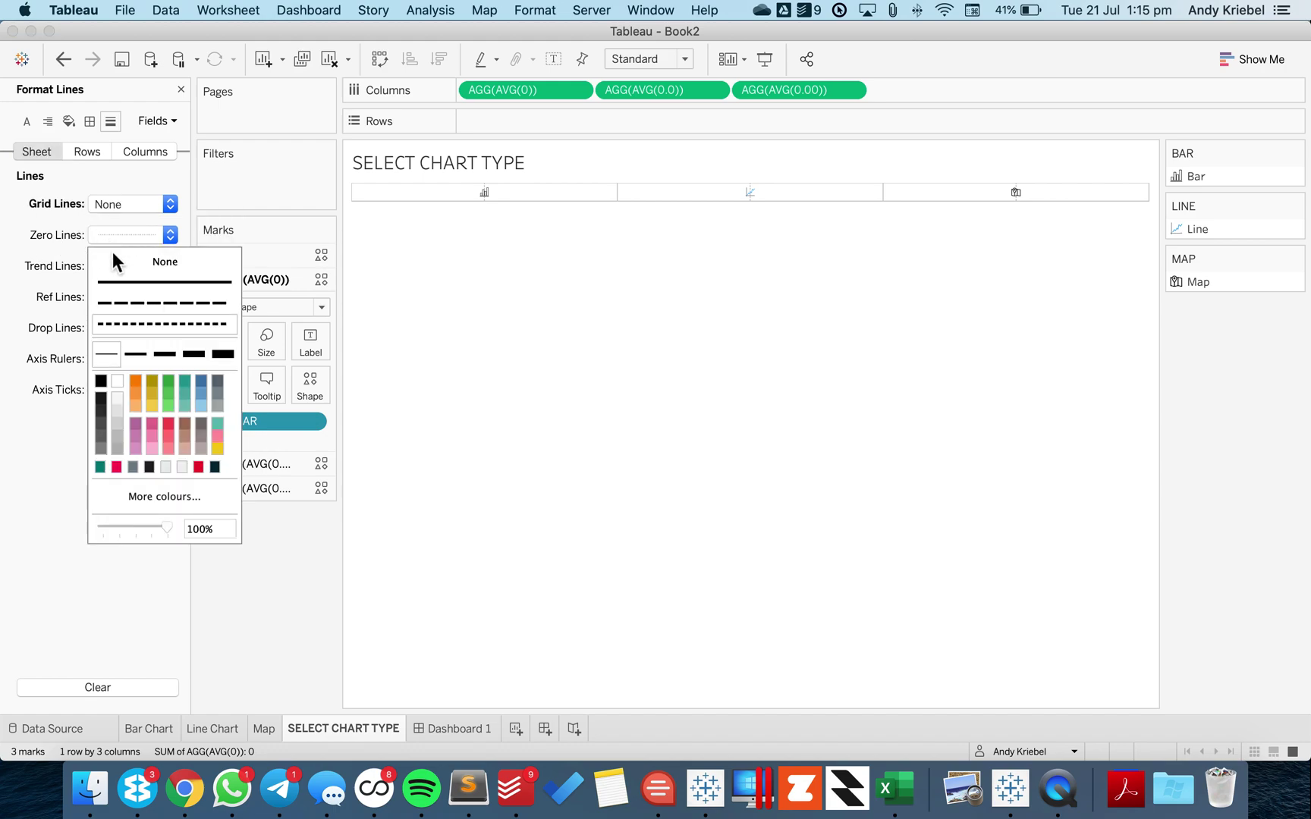
{"action": "left_click", "coordinate": [114, 258]}
- Remove the row and column divider borders
{"action": "left_click", "coordinate": [88, 120]}
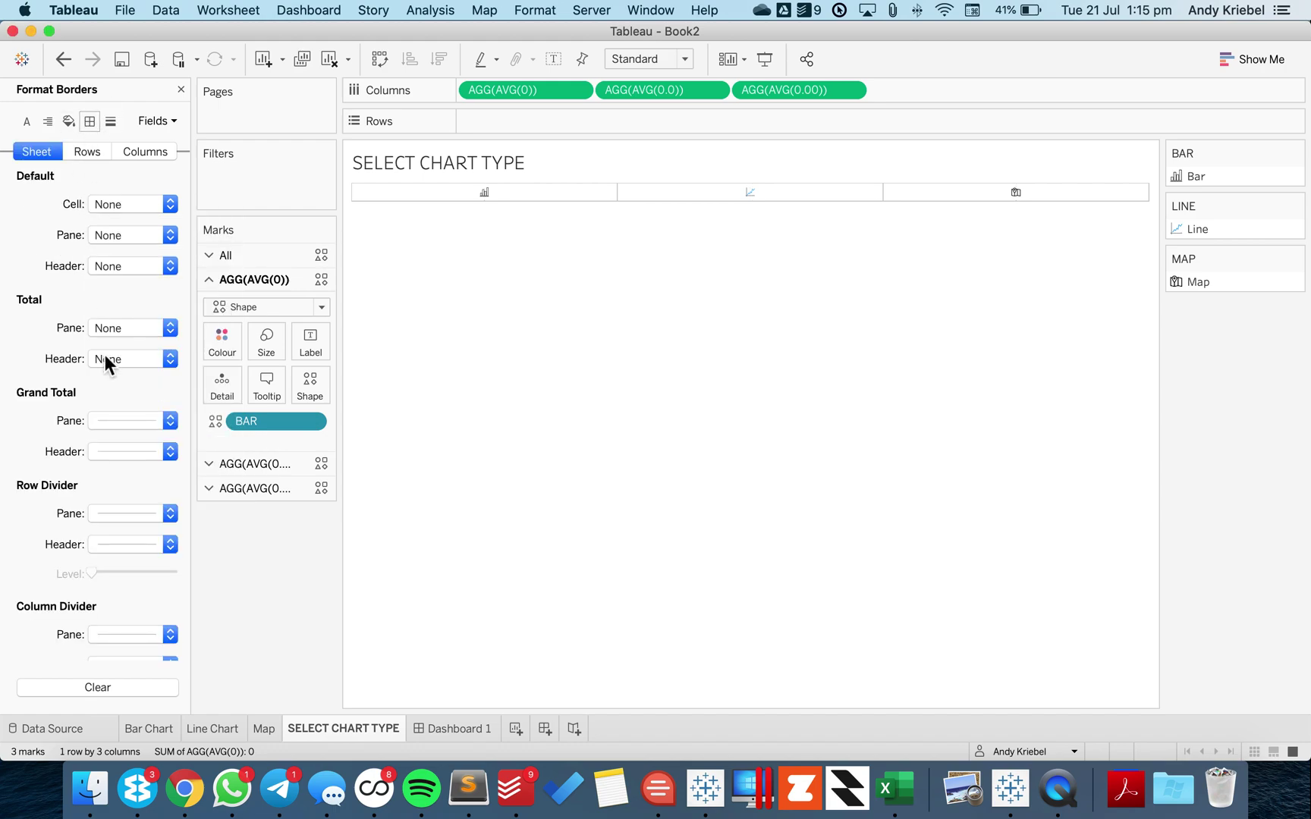
{"action": "left_click", "coordinate": [109, 510]}
{"action": "left_click", "coordinate": [135, 244]}
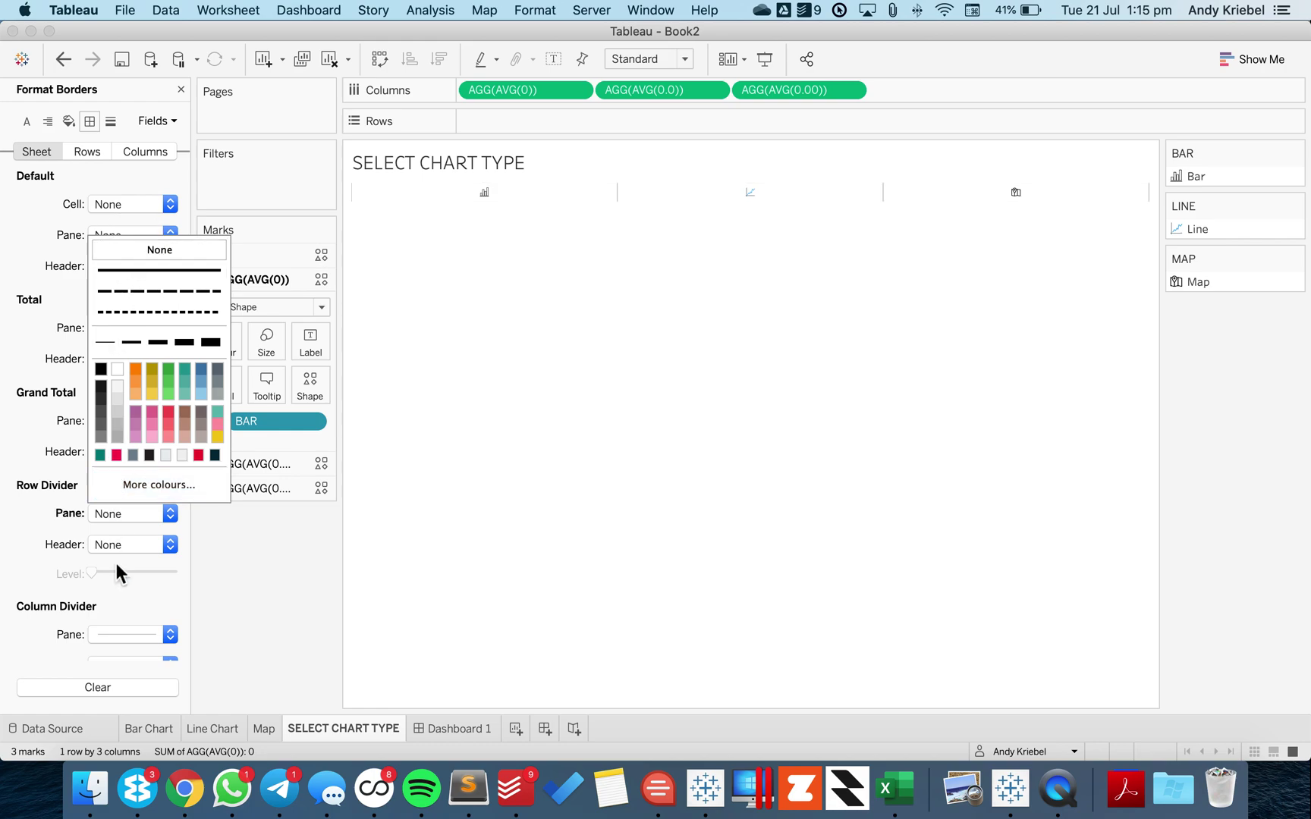
{"action": "left_click", "coordinate": [110, 633]}
{"action": "left_click", "coordinate": [157, 371]}
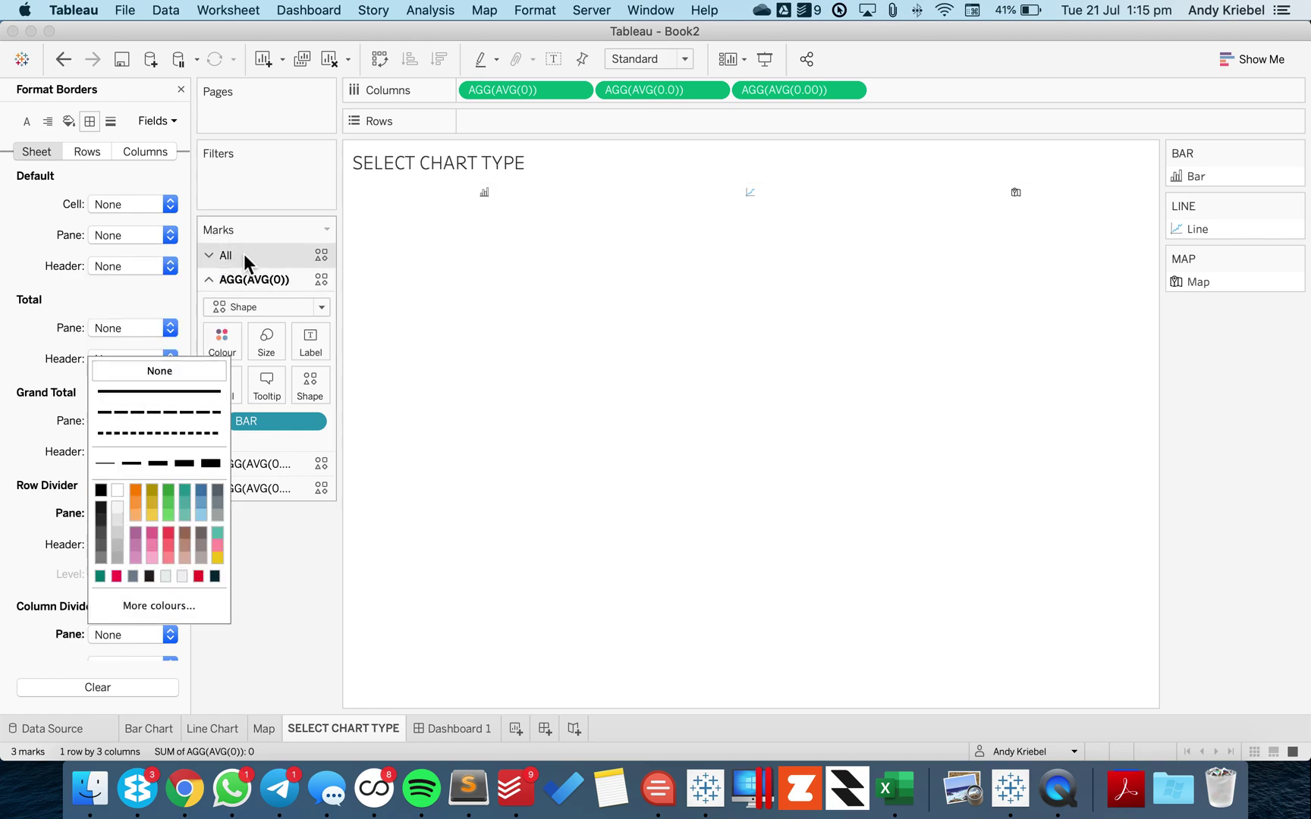
- Enlarge the bar, line and map icons with the All-marks Size slider
{"action": "left_click", "coordinate": [244, 257]}
{"action": "left_click", "coordinate": [275, 326]}
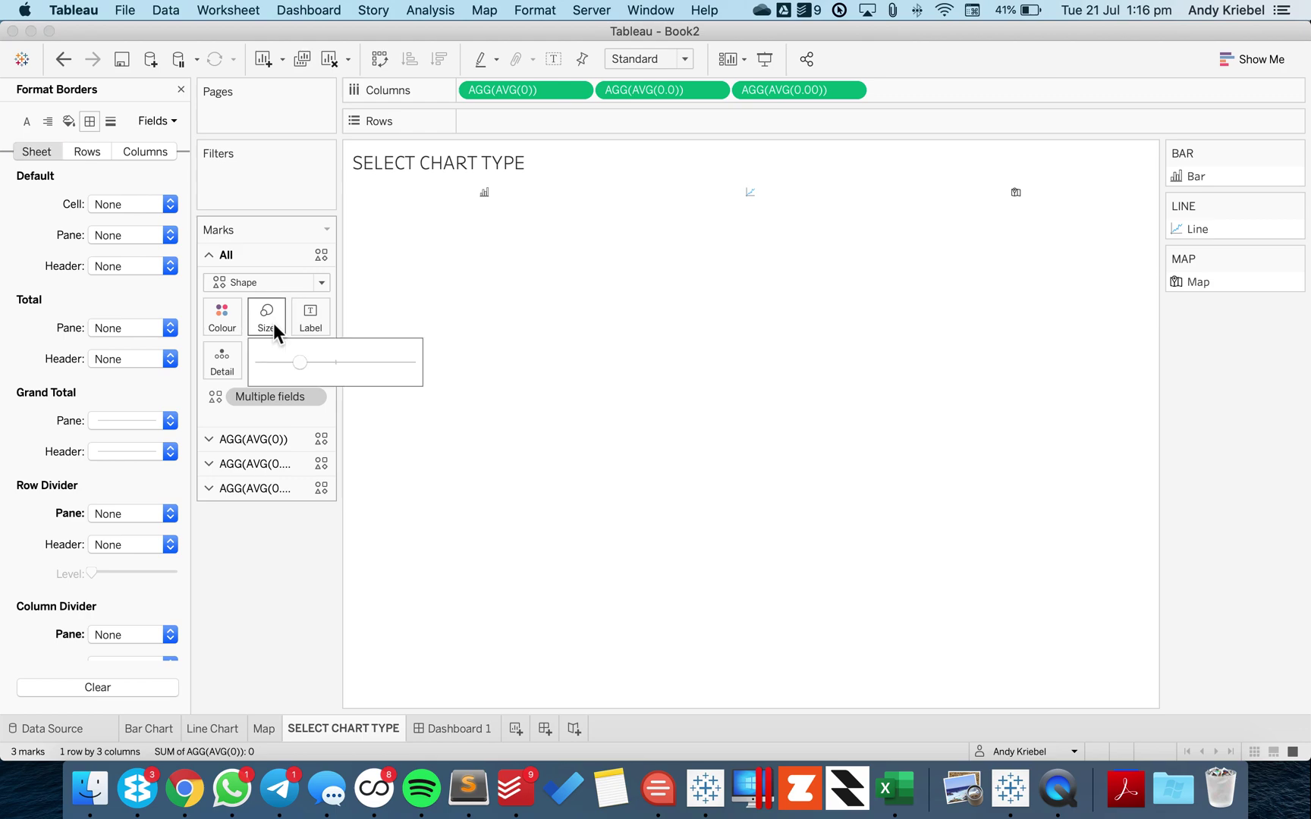
{"action": "left_click_drag", "start_coordinate": [296, 361], "coordinate": [368, 365]}
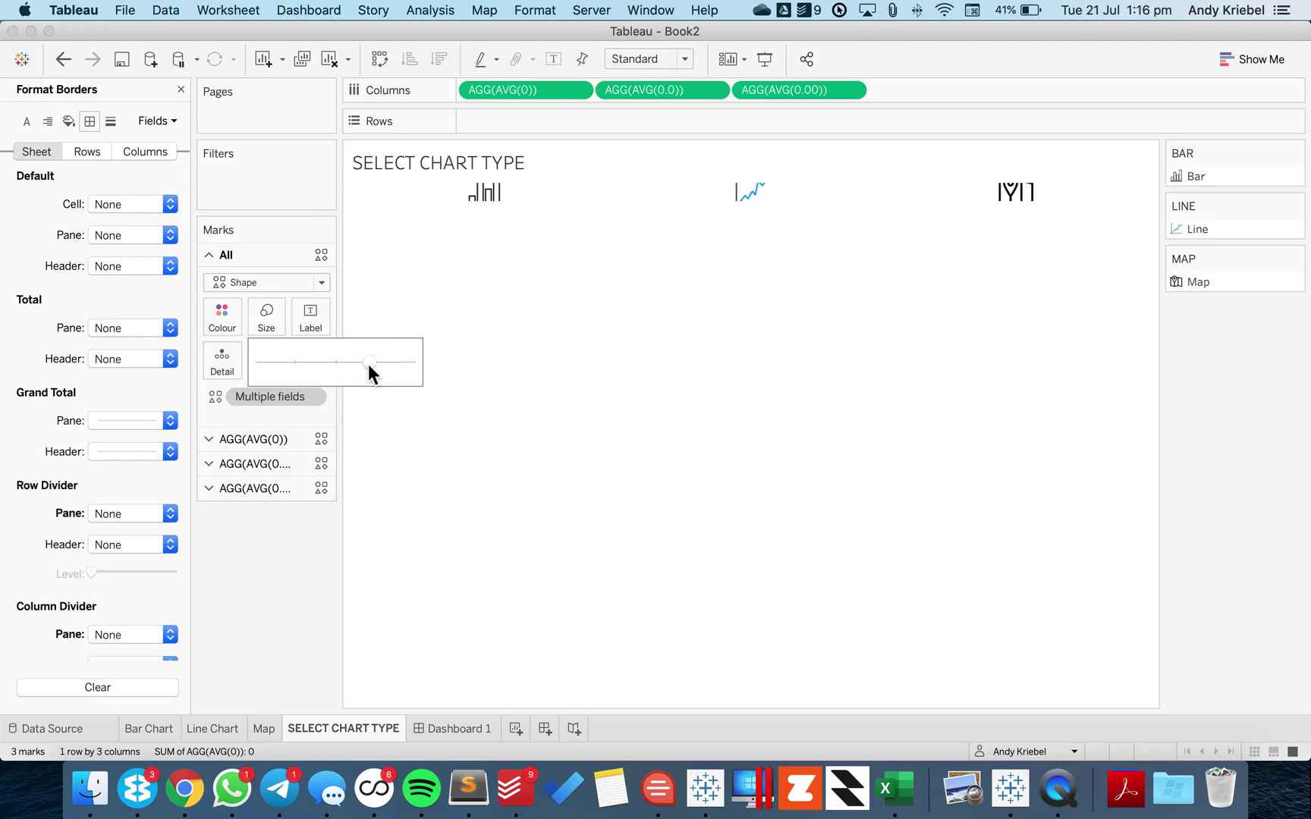
{"action": "left_click", "coordinate": [477, 536]}
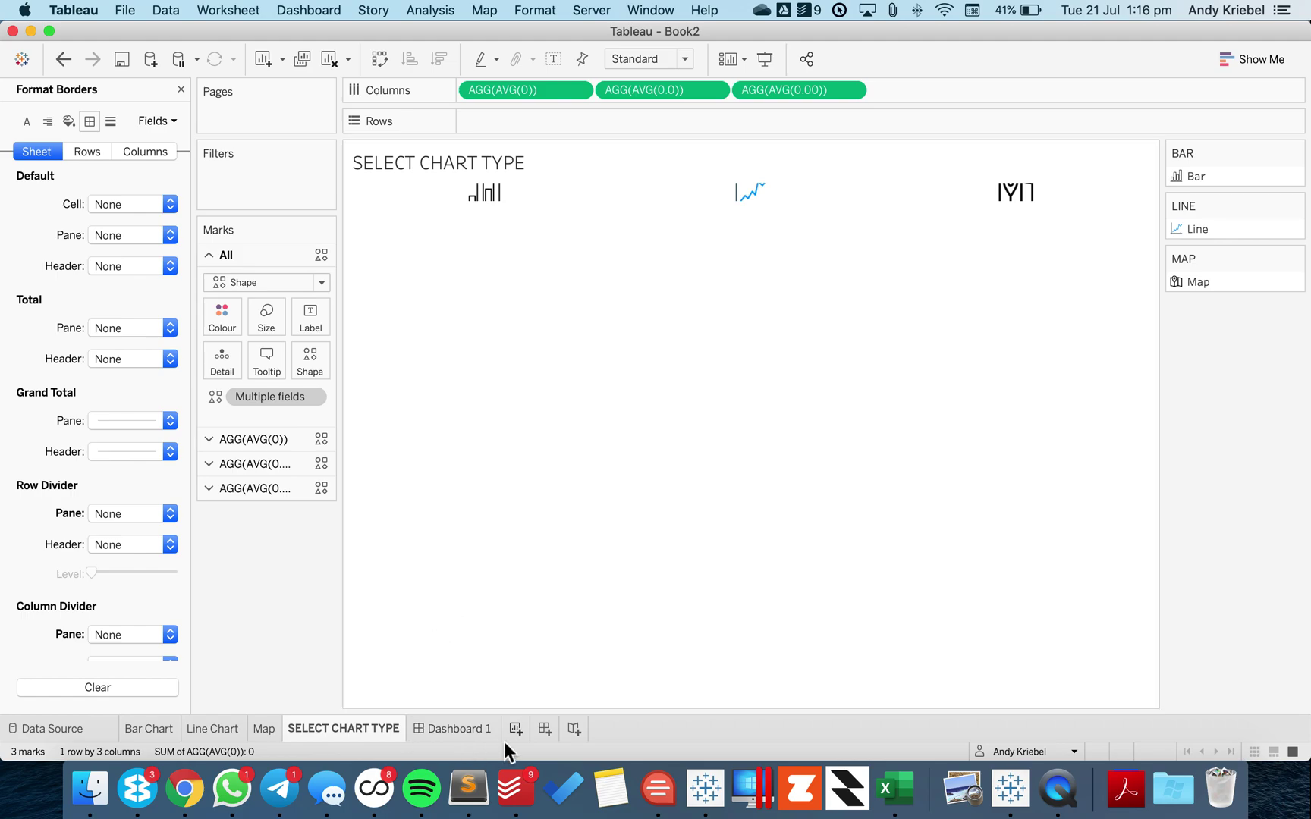
- Place the SELECT CHART TYPE sheet above the map on Dashboard 1
{"action": "left_click", "coordinate": [181, 89]}
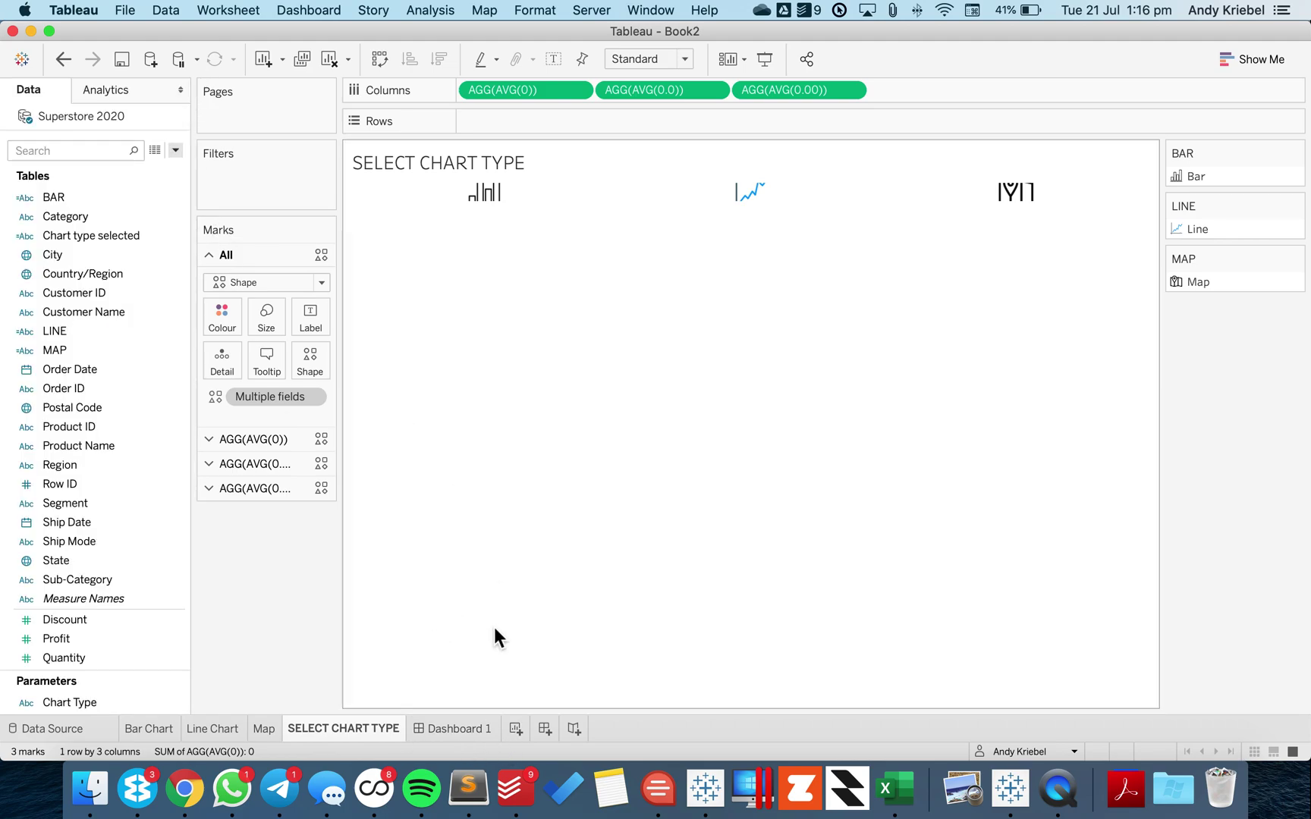
{"action": "left_click", "coordinate": [483, 724]}
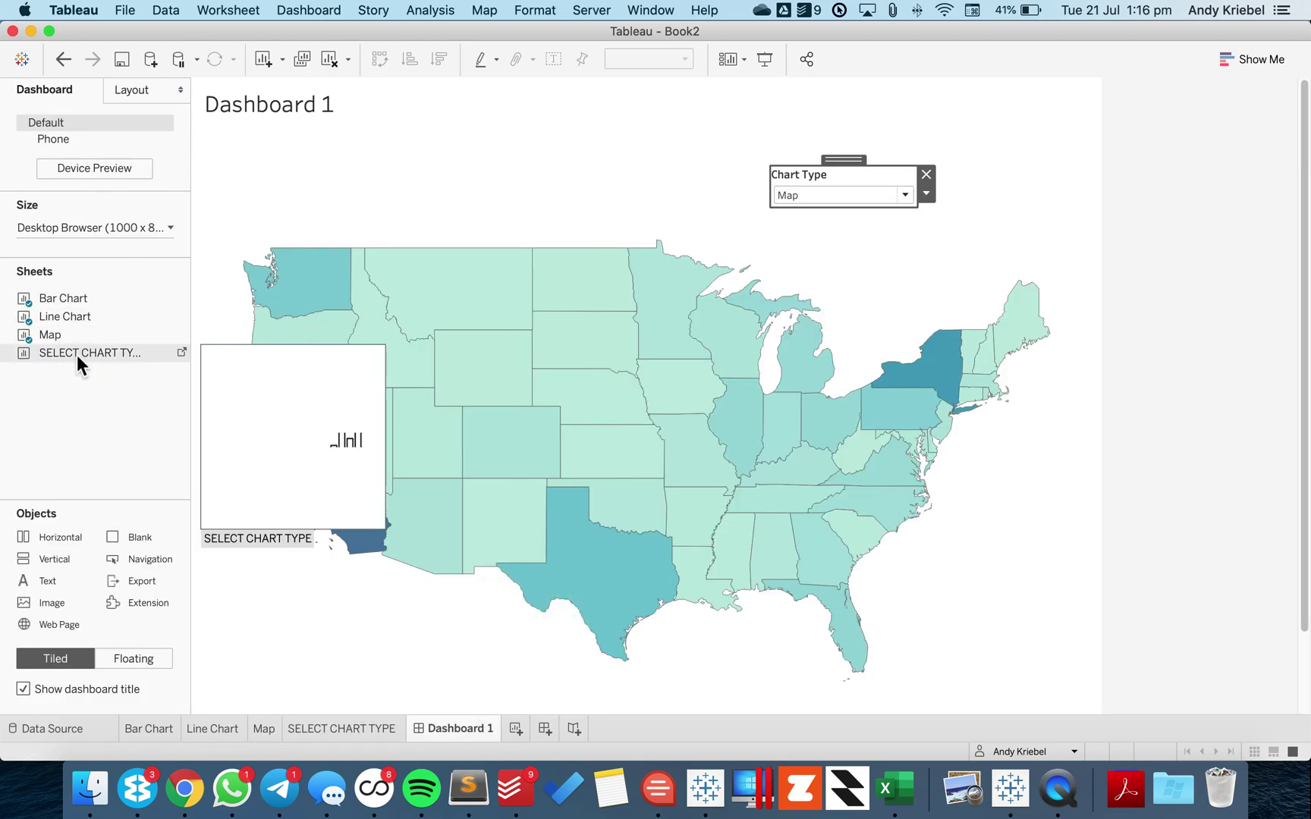
{"action": "left_click_drag", "start_coordinate": [77, 355], "coordinate": [423, 137]}
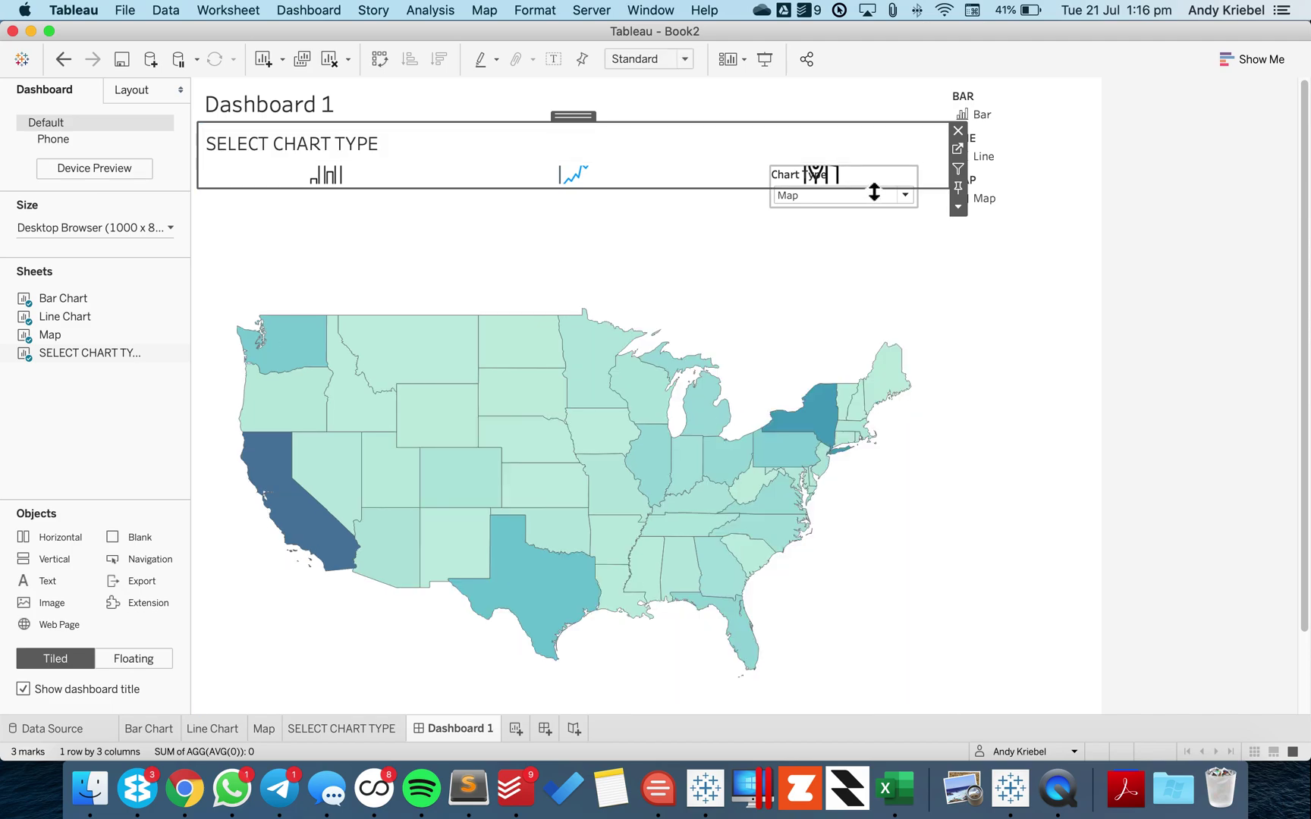
- Delete the BAR, LINE and MAP legend container from the dashboard
{"action": "left_click", "coordinate": [875, 175]}
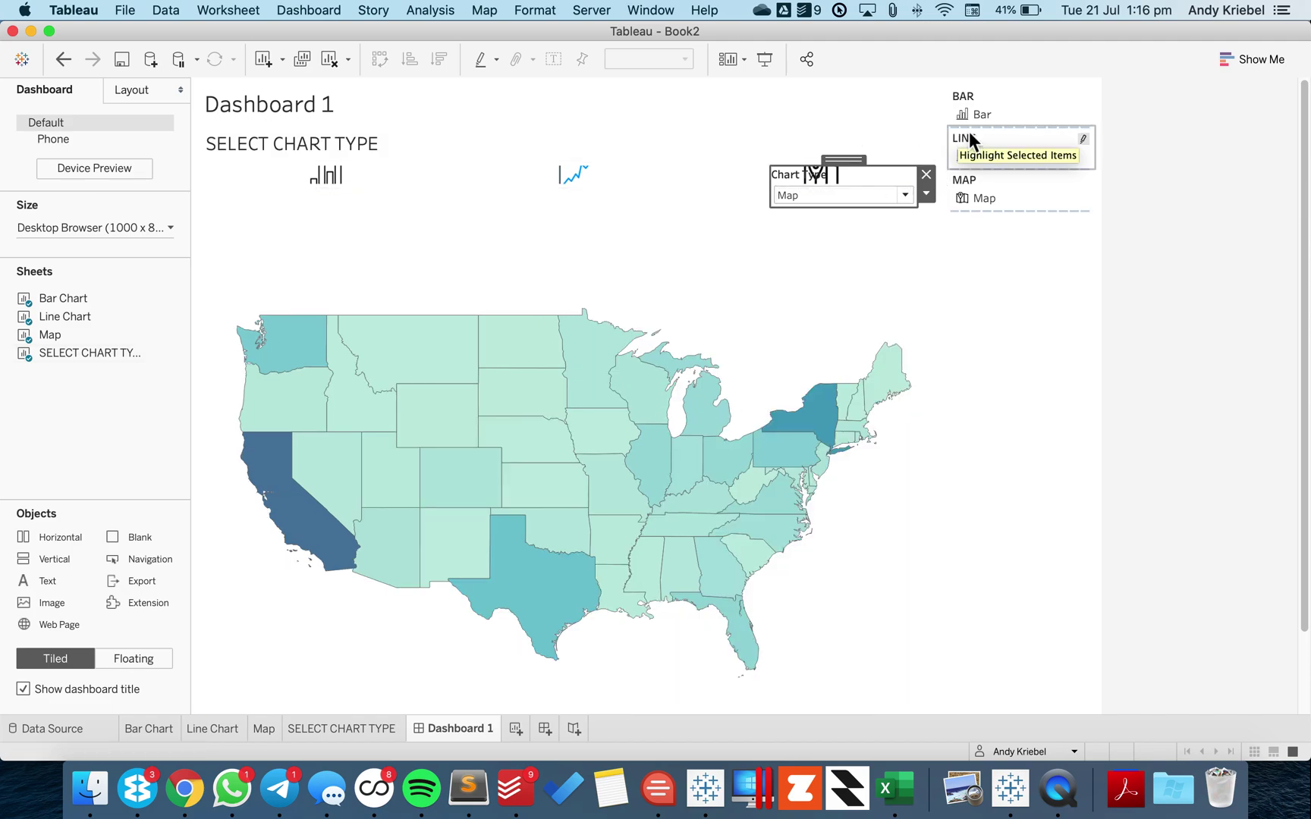
{"action": "left_click", "coordinate": [1024, 83]}
{"action": "left_click", "coordinate": [1104, 92]}
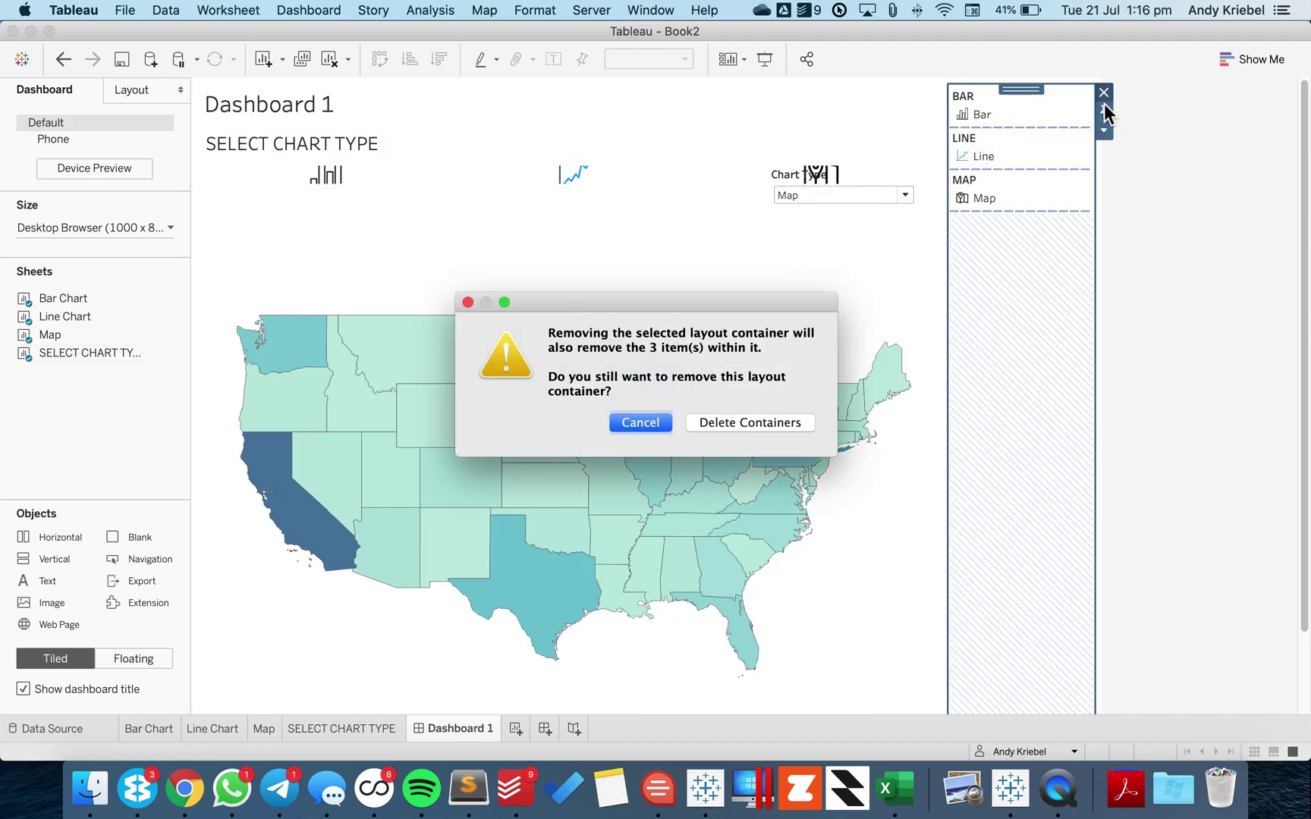
{"action": "left_click", "coordinate": [762, 422]}
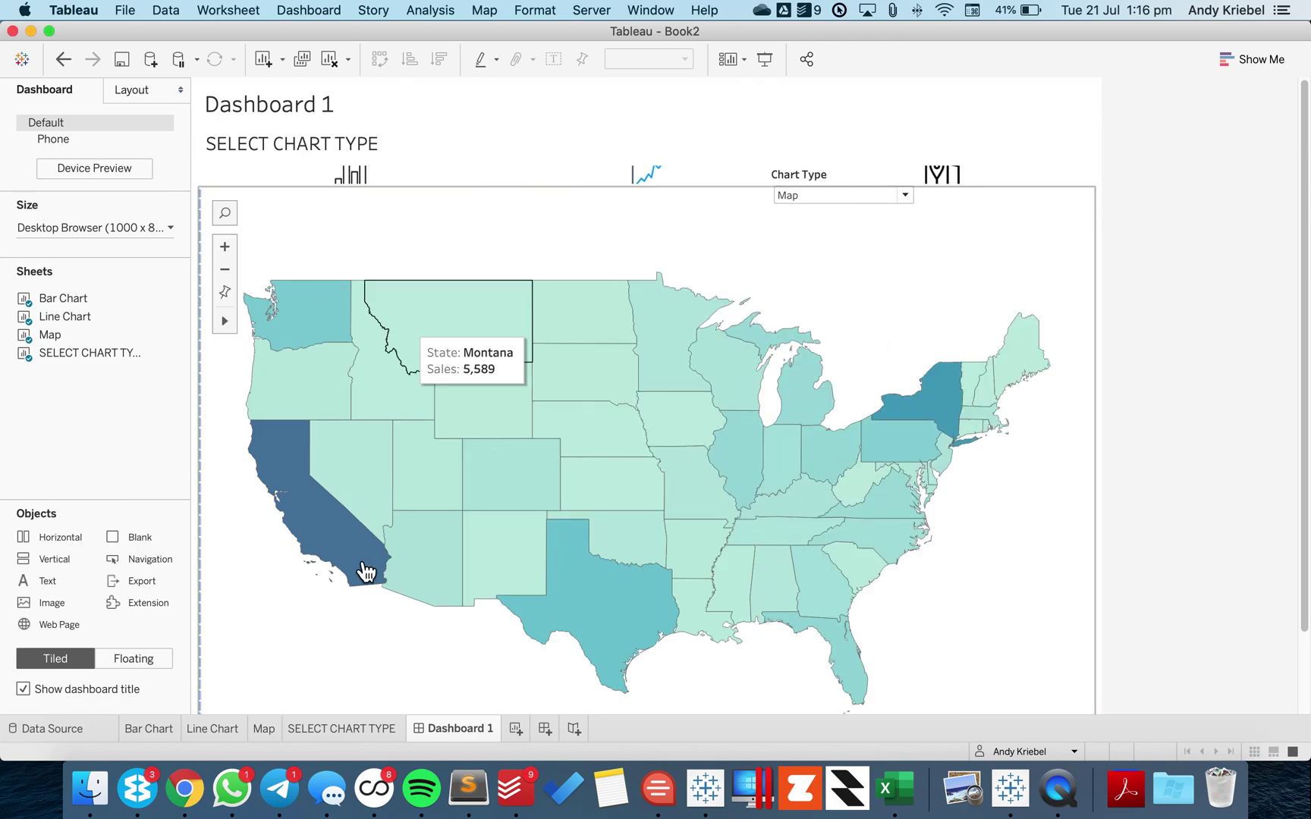
- Switch off tooltips on the SELECT CHART TYPE worksheet
{"action": "left_click", "coordinate": [352, 727]}
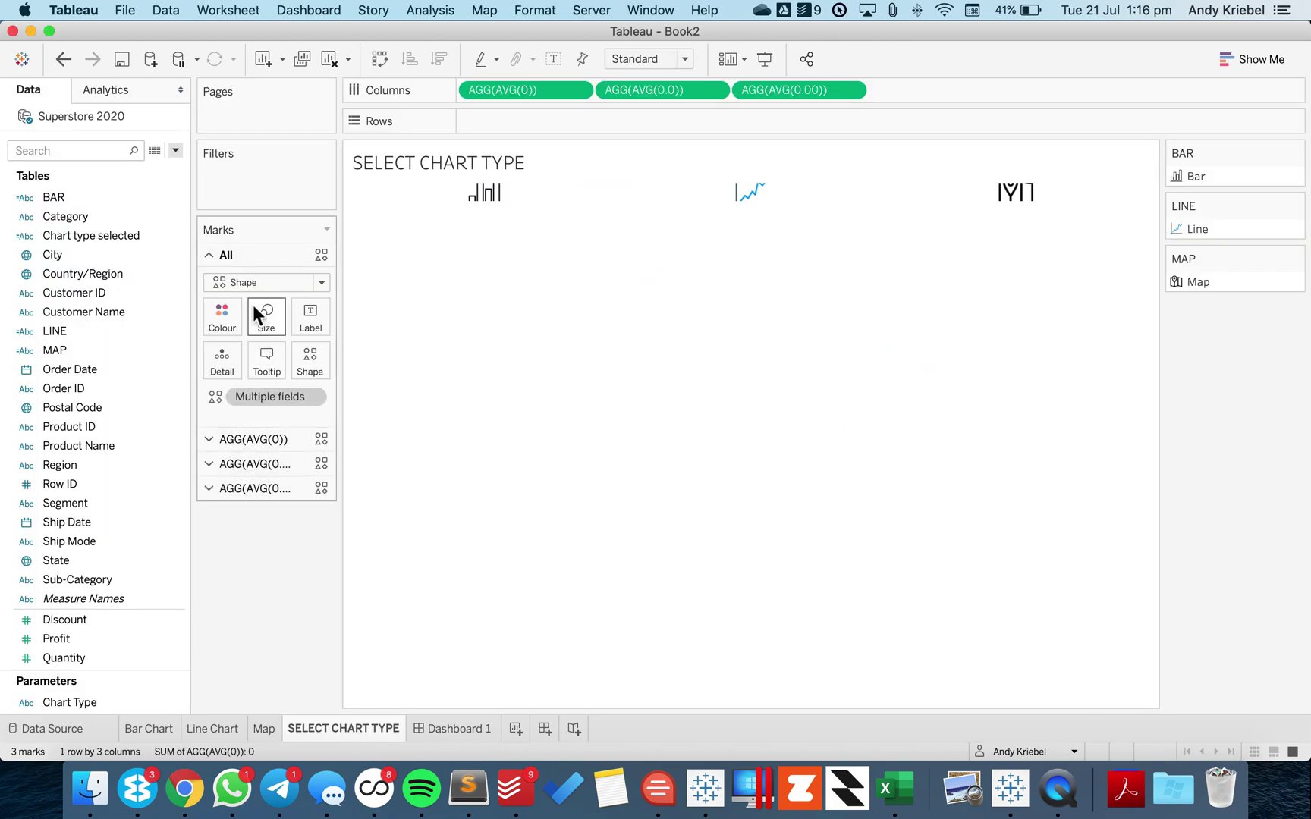
{"action": "left_click", "coordinate": [434, 460]}
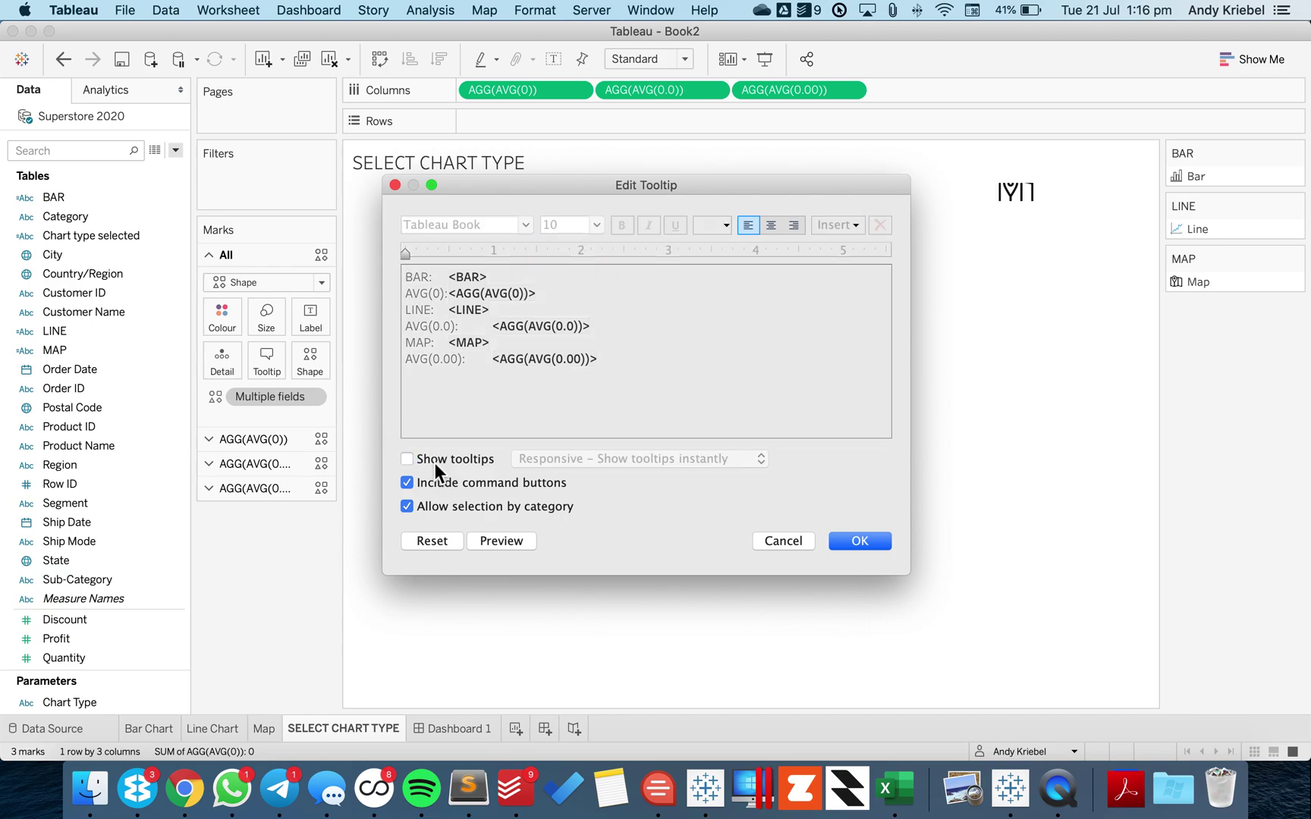
{"action": "left_click", "coordinate": [859, 542]}
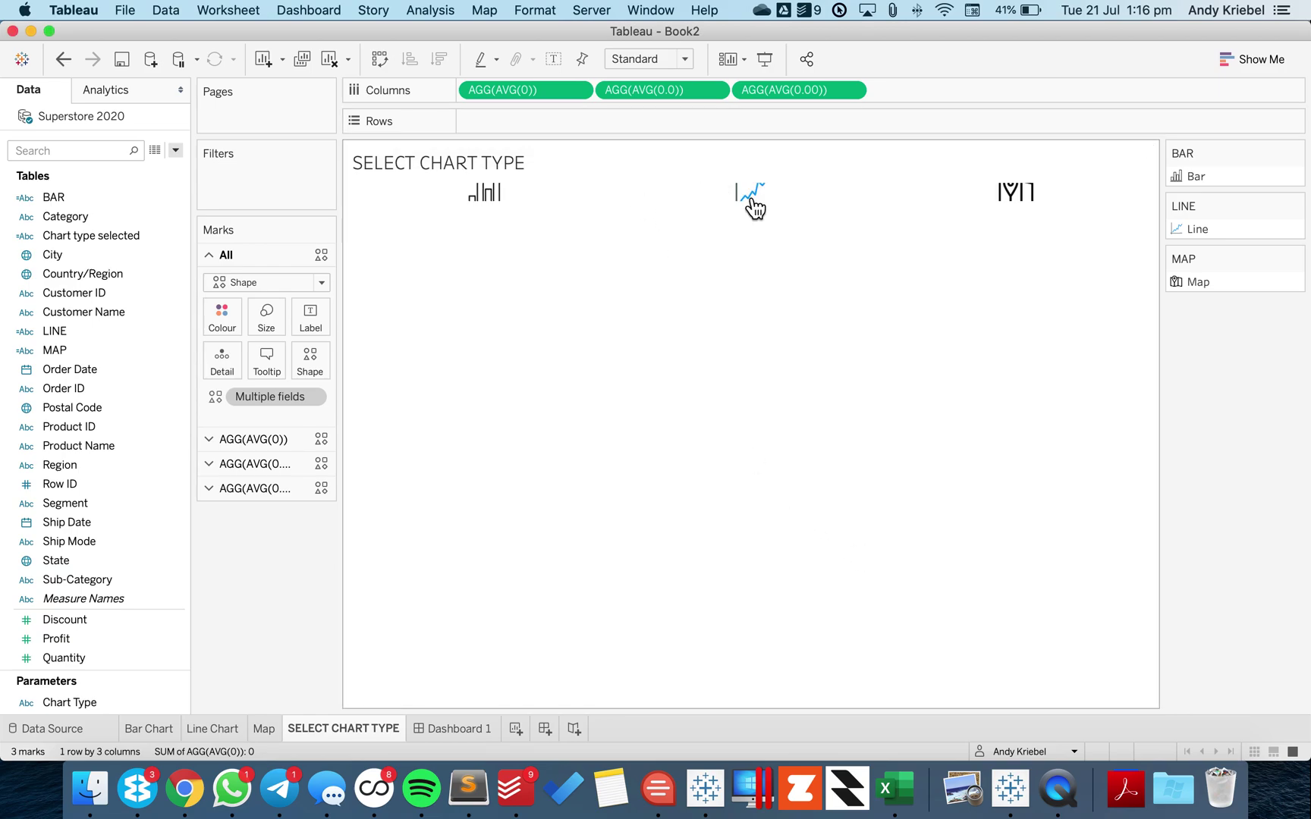
{"action": "left_click", "coordinate": [453, 728]}
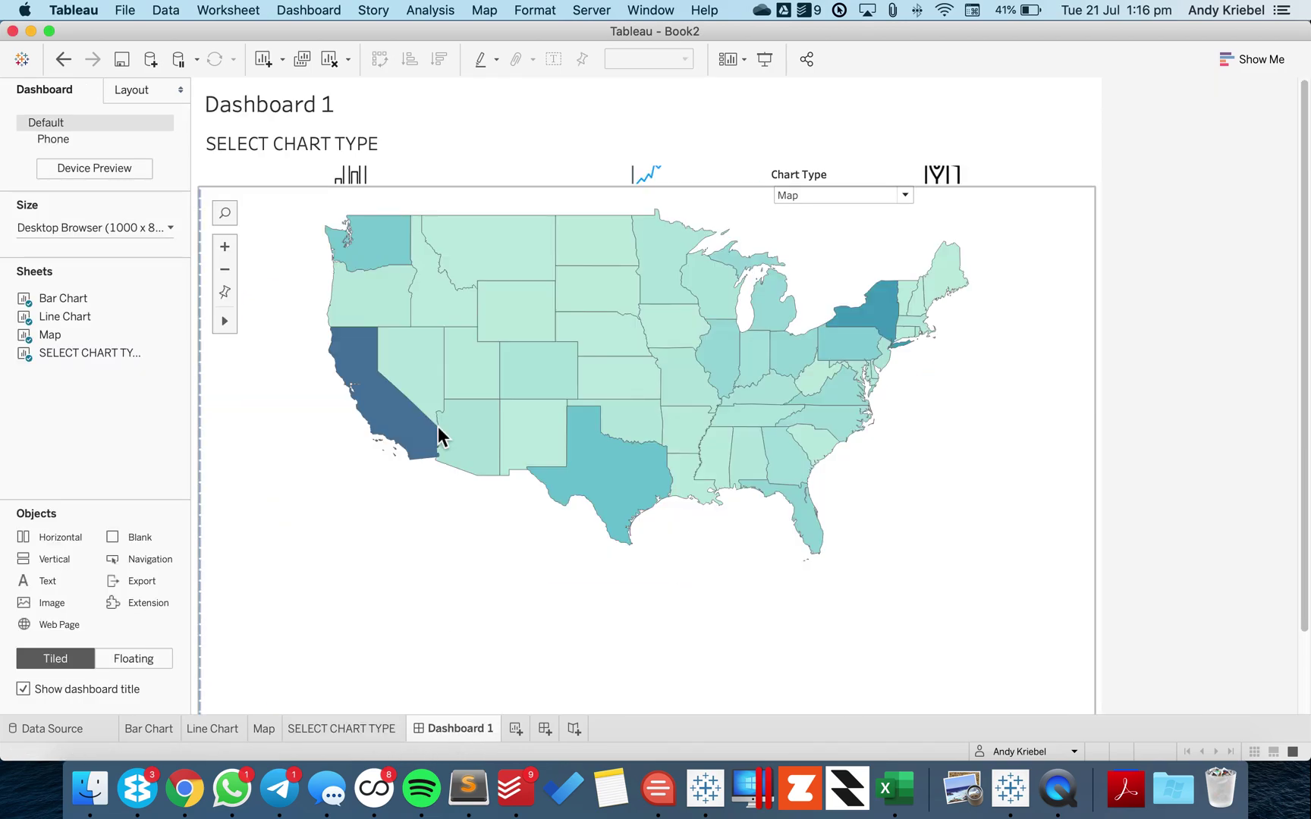
- Make the icon sheet's zone taller and set the dashboard size to Entire View
{"action": "left_click", "coordinate": [417, 137]}
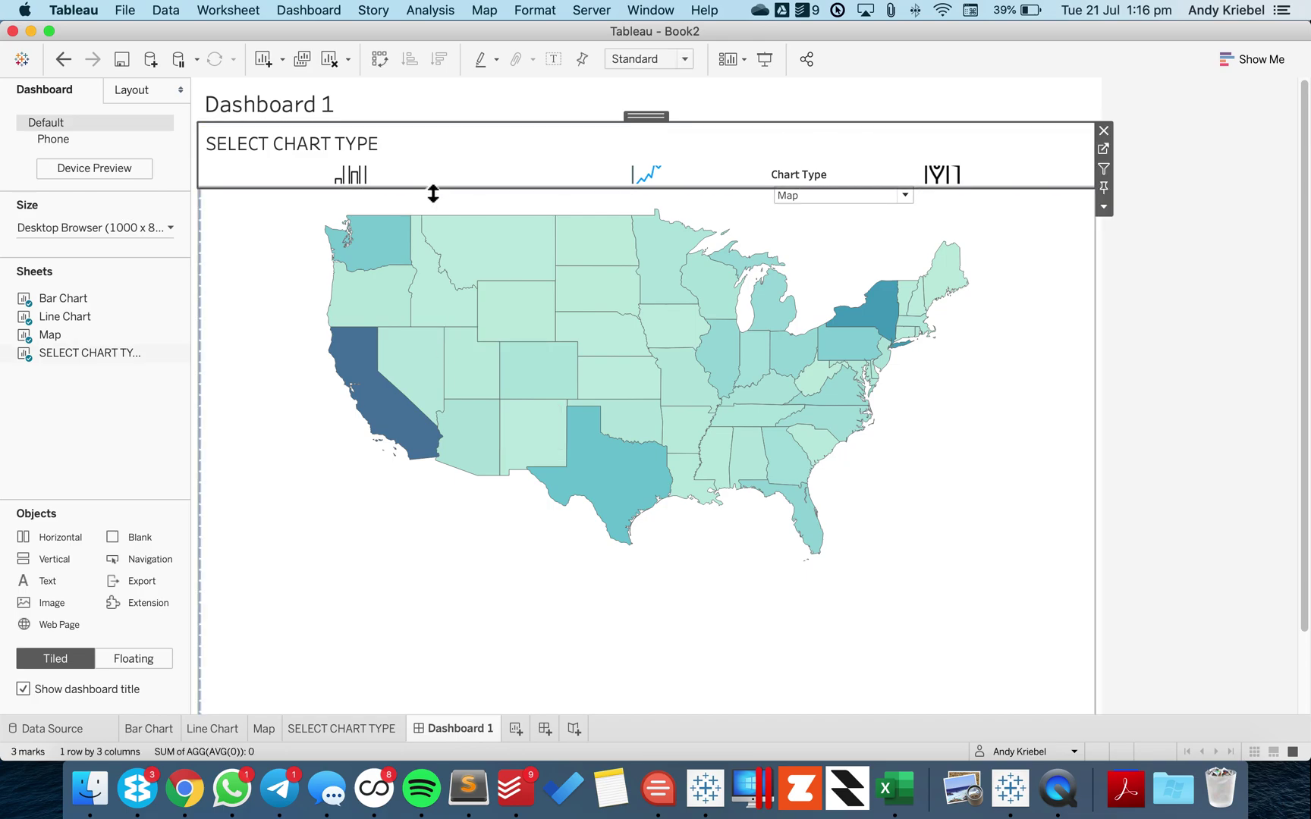
{"action": "left_click_drag", "start_coordinate": [433, 190], "coordinate": [431, 217]}
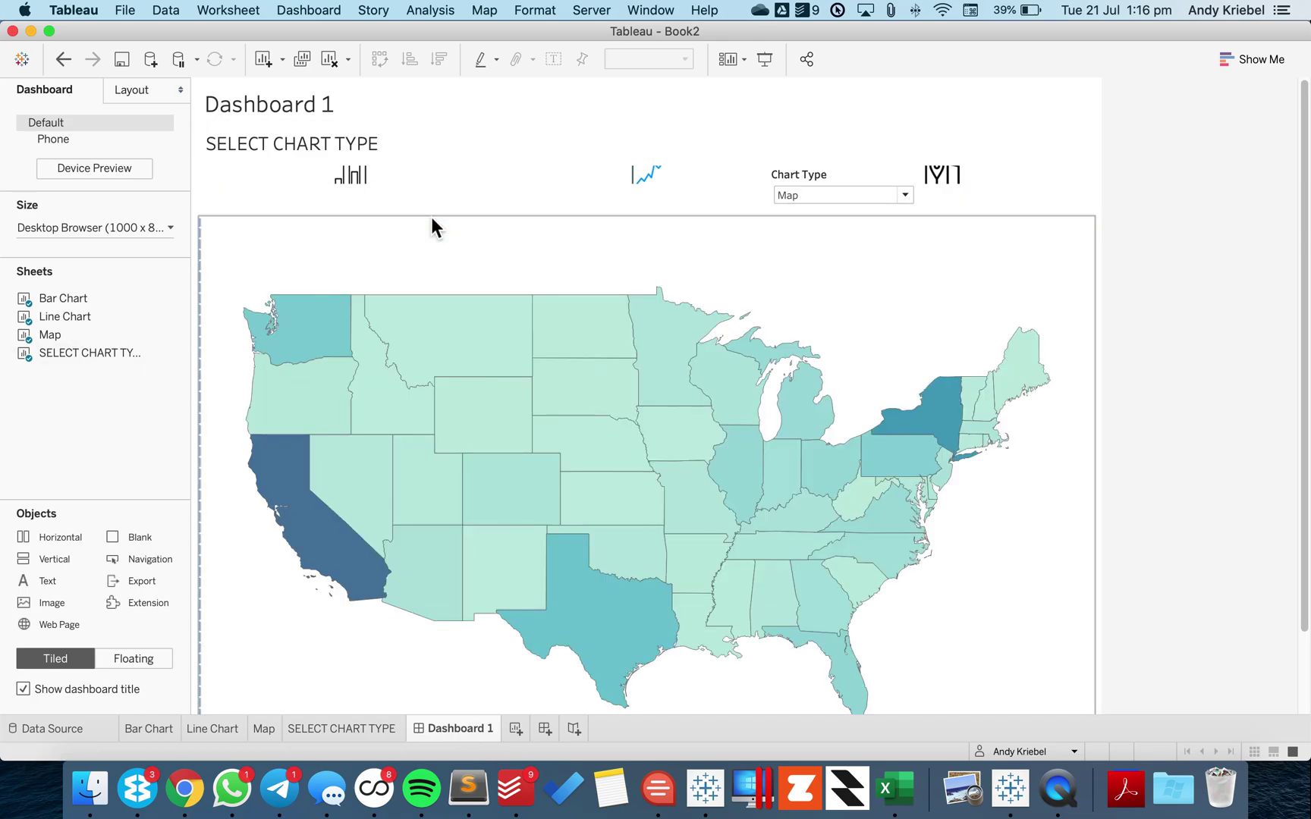
{"action": "left_click", "coordinate": [427, 158]}
{"action": "left_click", "coordinate": [641, 60]}
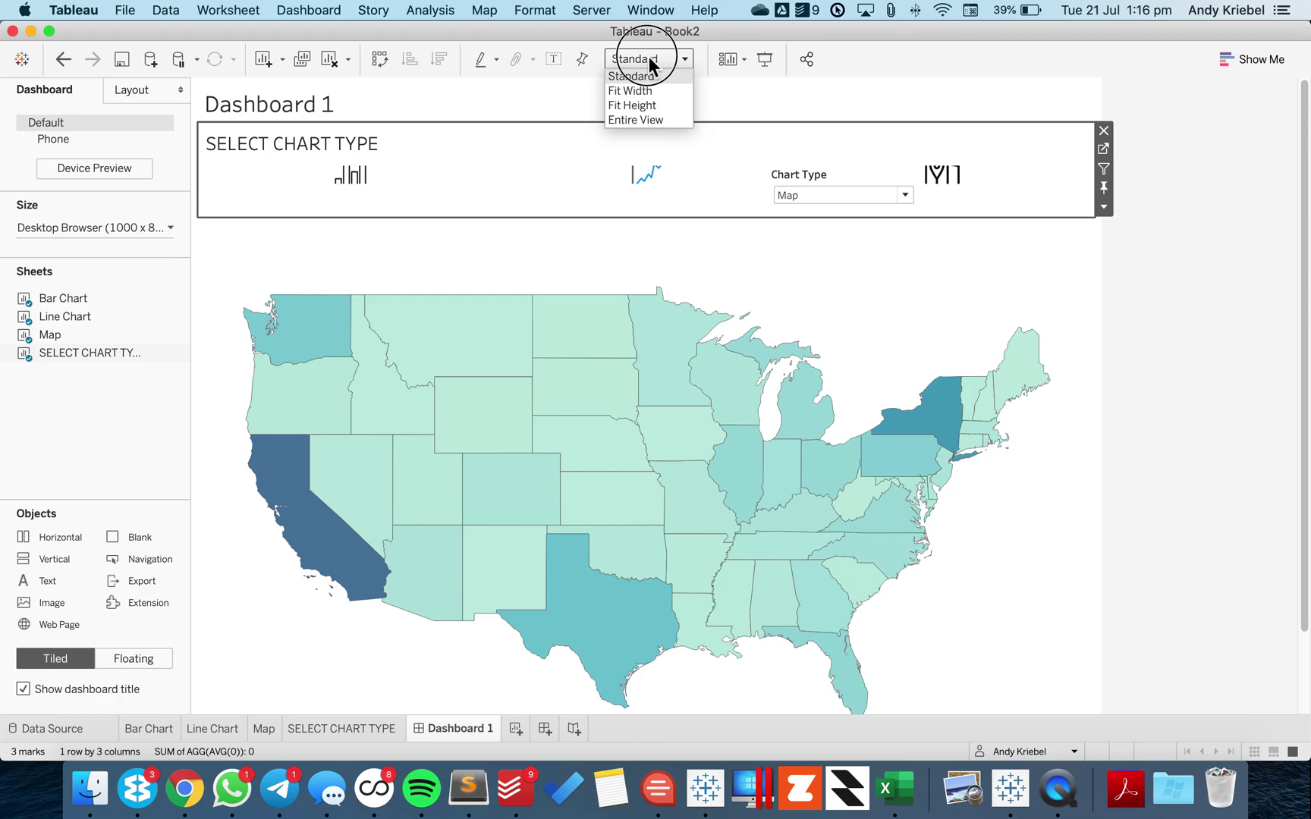
{"action": "left_click", "coordinate": [647, 120]}
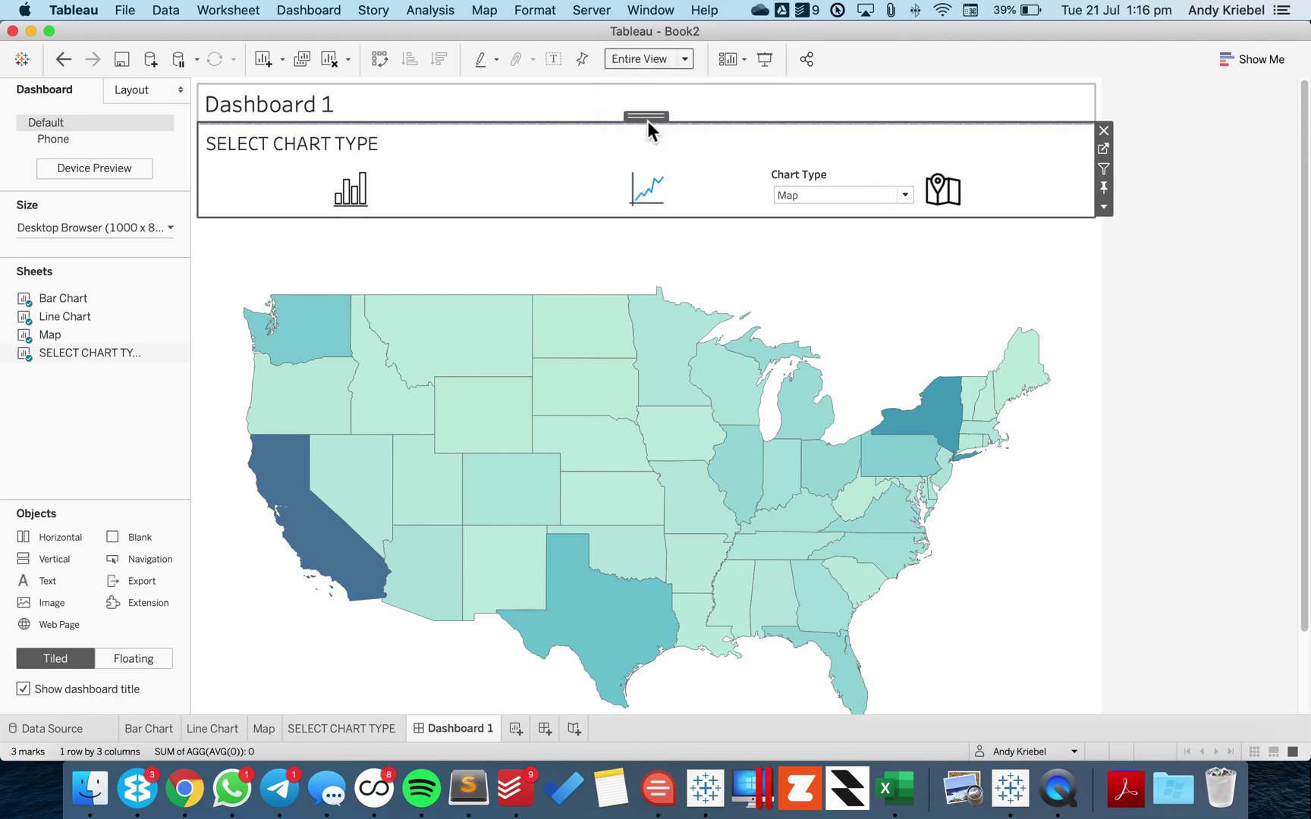
- Move the Chart Type control down over the map and remove the dashboard title
{"action": "left_click", "coordinate": [811, 171]}
{"action": "left_click_drag", "start_coordinate": [840, 162], "coordinate": [842, 245]}
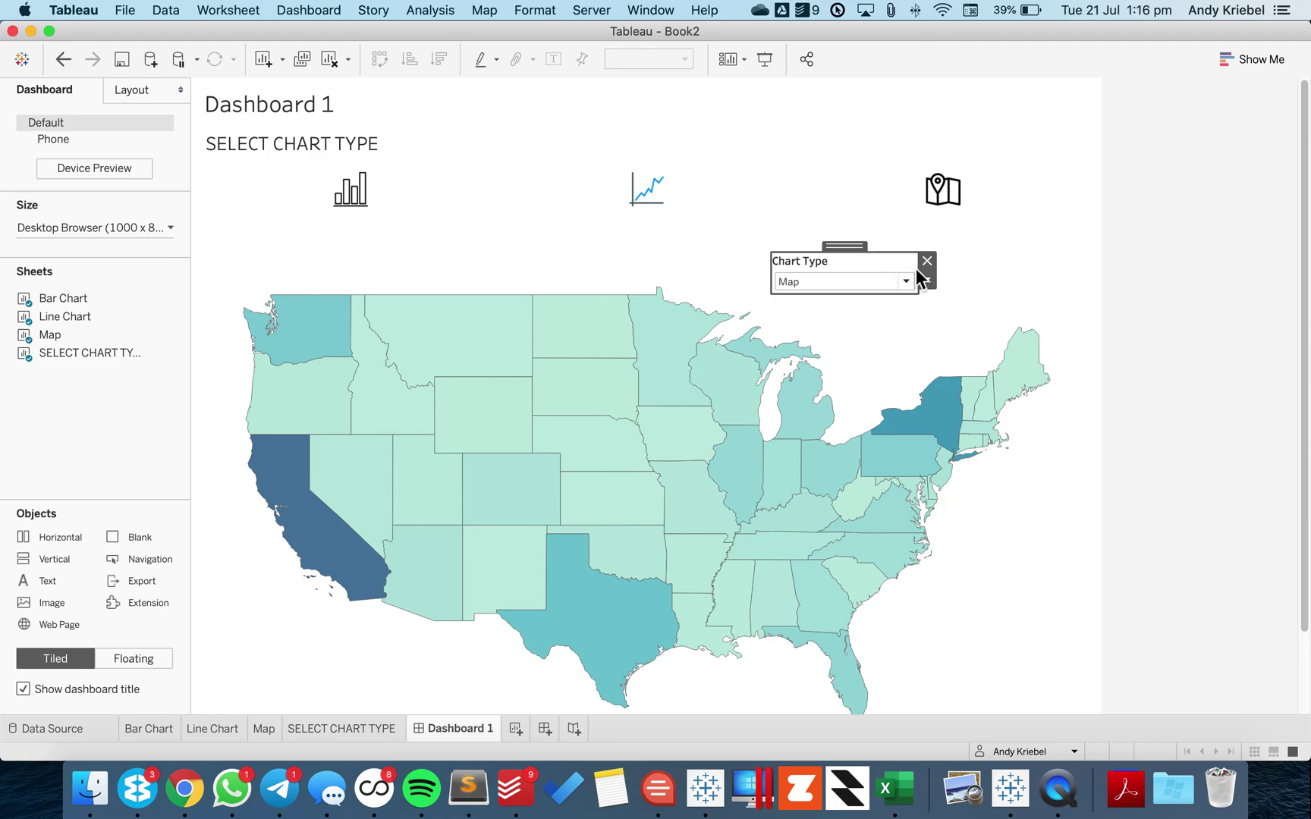
{"action": "left_click", "coordinate": [378, 106]}
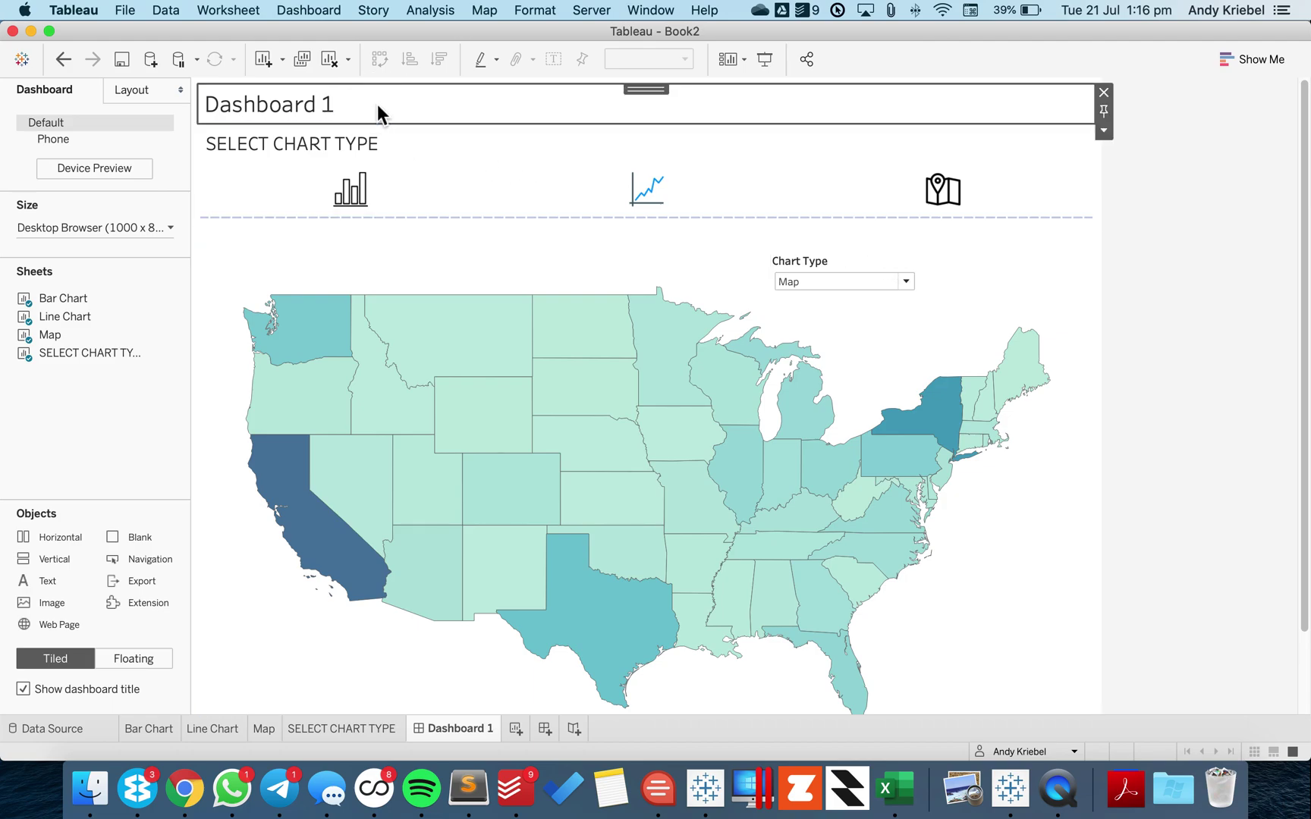
{"action": "left_click", "coordinate": [1104, 93]}
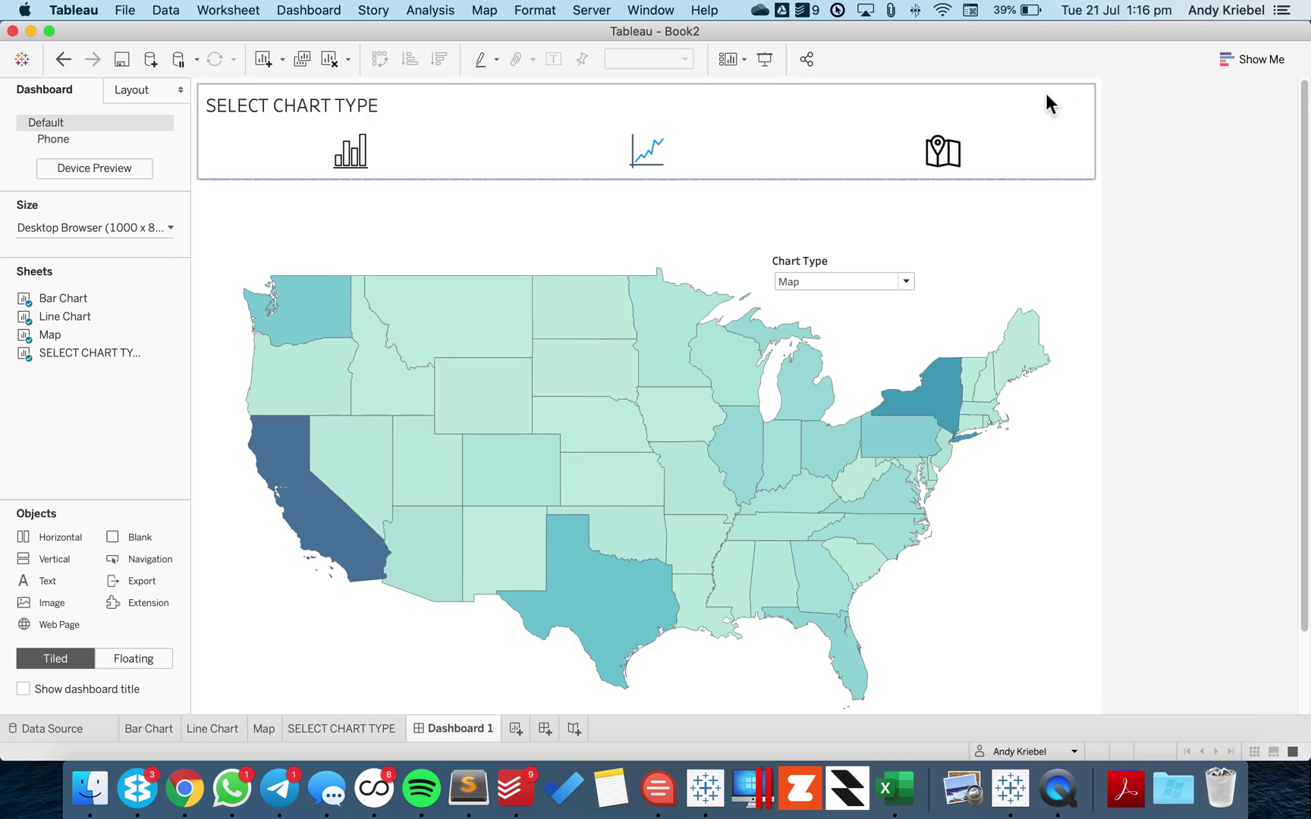
{"action": "left_click", "coordinate": [685, 88]}
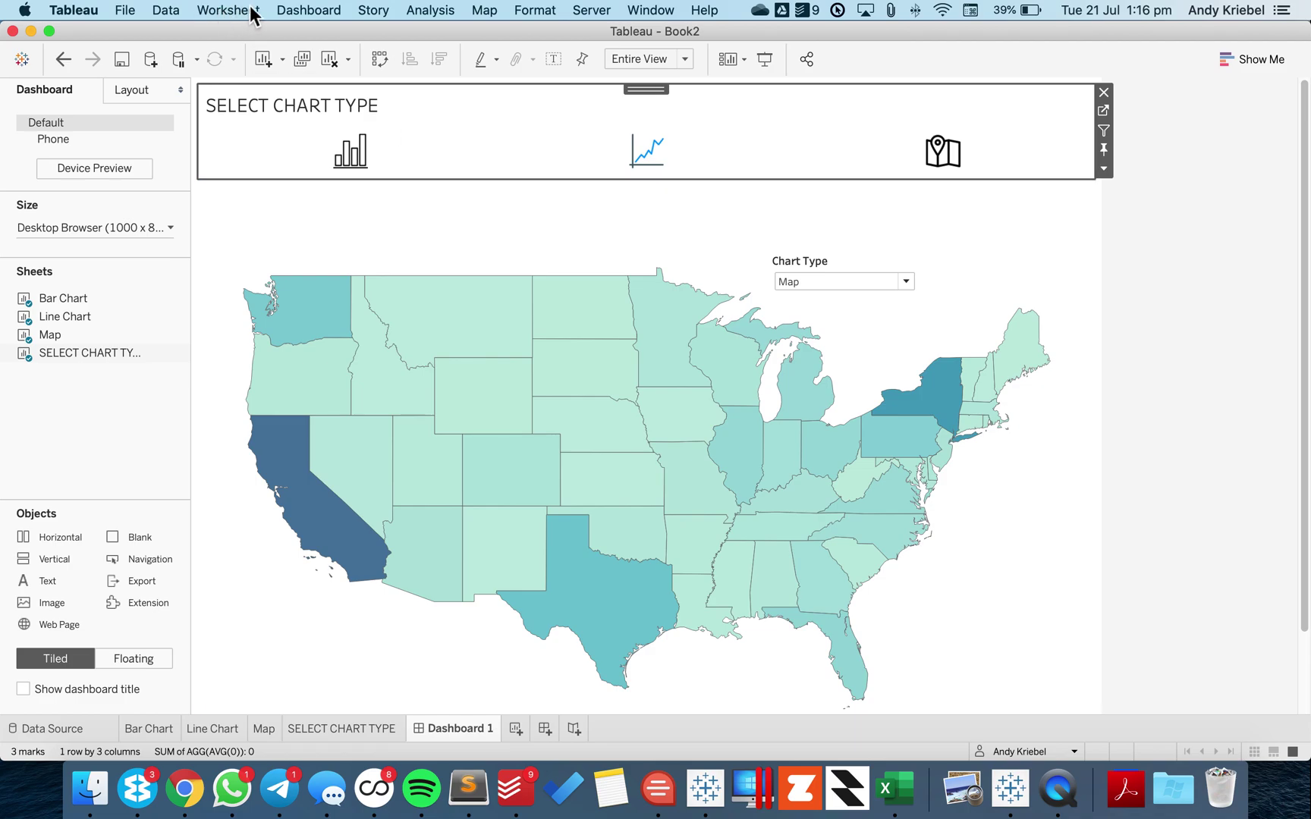
{"action": "left_click", "coordinate": [296, 12]}
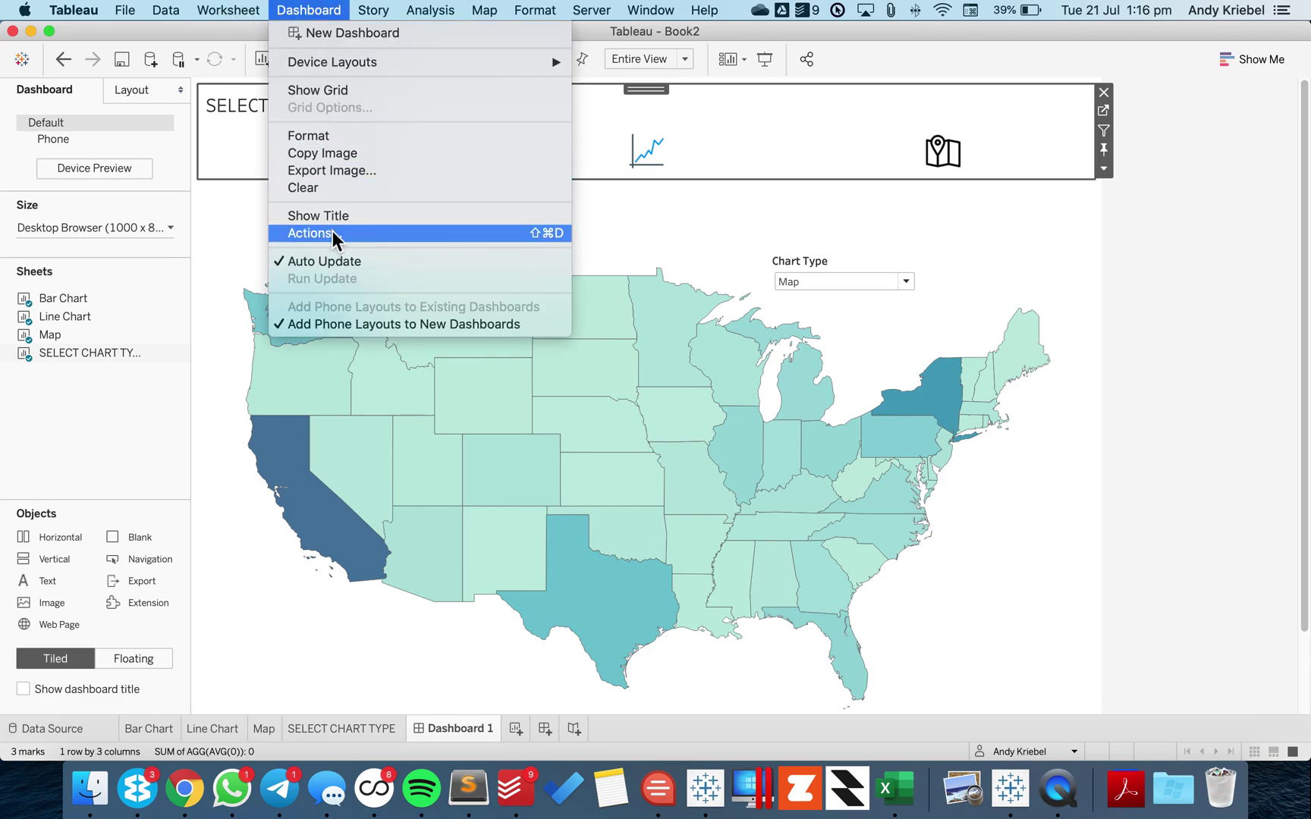
- Add a 'Bar Chart' change-parameter action from SELECT CHART TYPE that sets Chart Type to BAR
{"action": "left_click", "coordinate": [332, 230]}
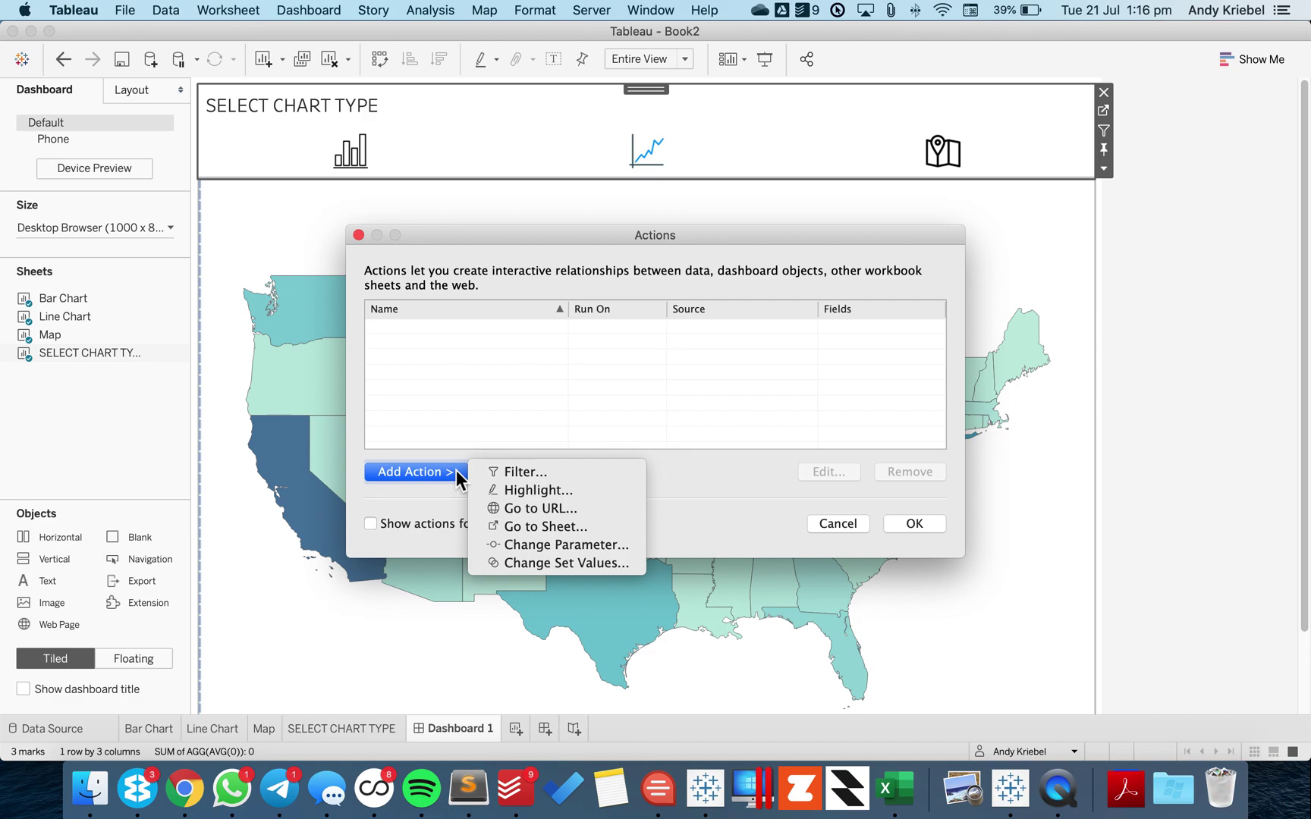
{"action": "left_click", "coordinate": [543, 546]}
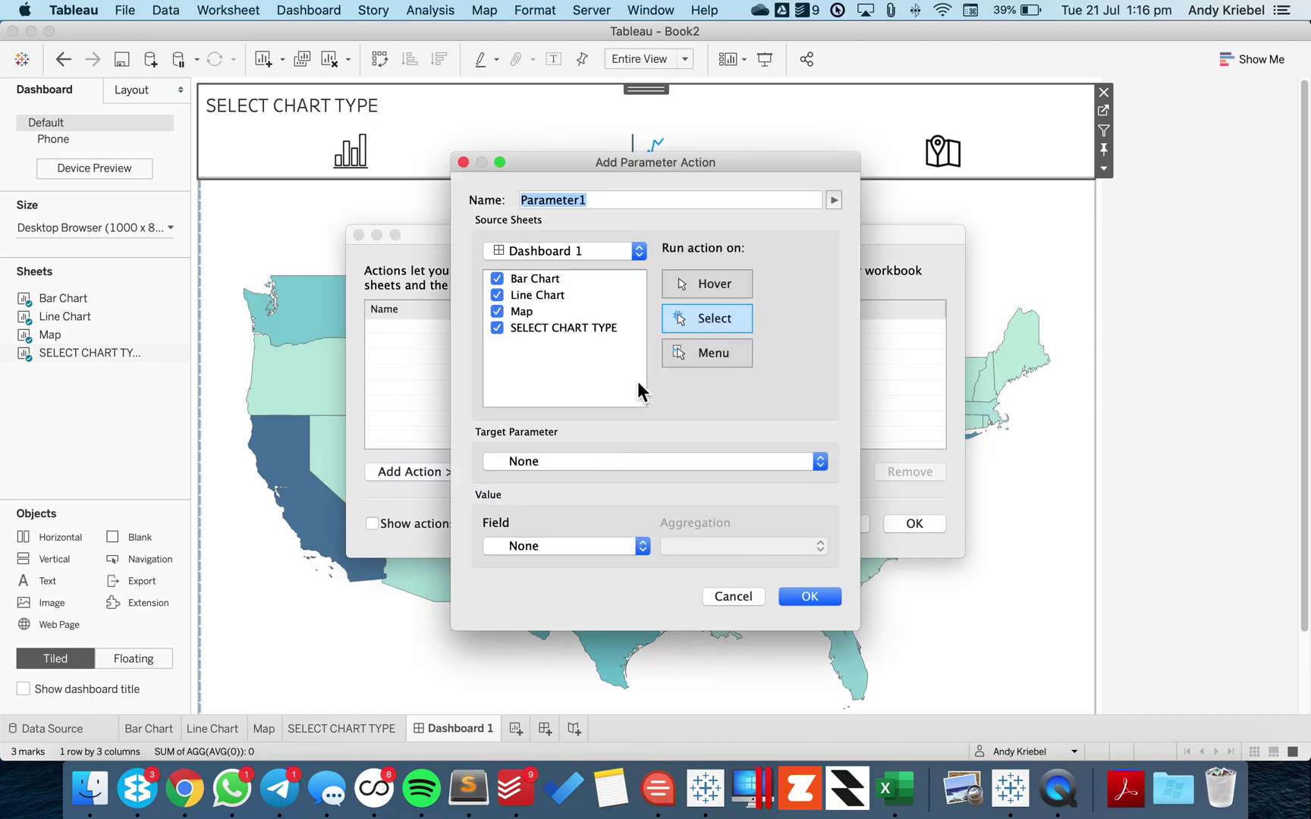
{"action": "type", "text": "Bar Chart"}
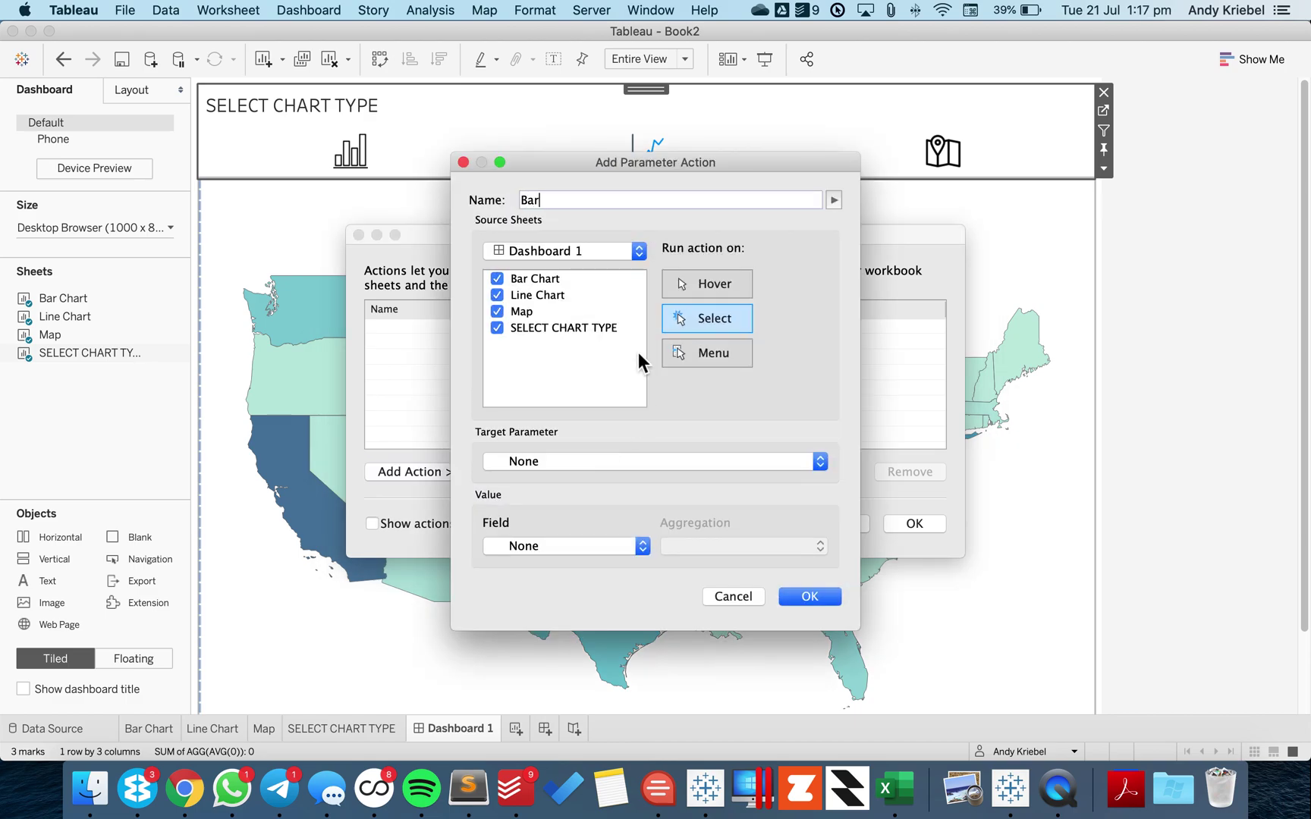
{"action": "left_click", "coordinate": [497, 278]}
{"action": "left_click", "coordinate": [497, 295]}
{"action": "left_click", "coordinate": [497, 311]}
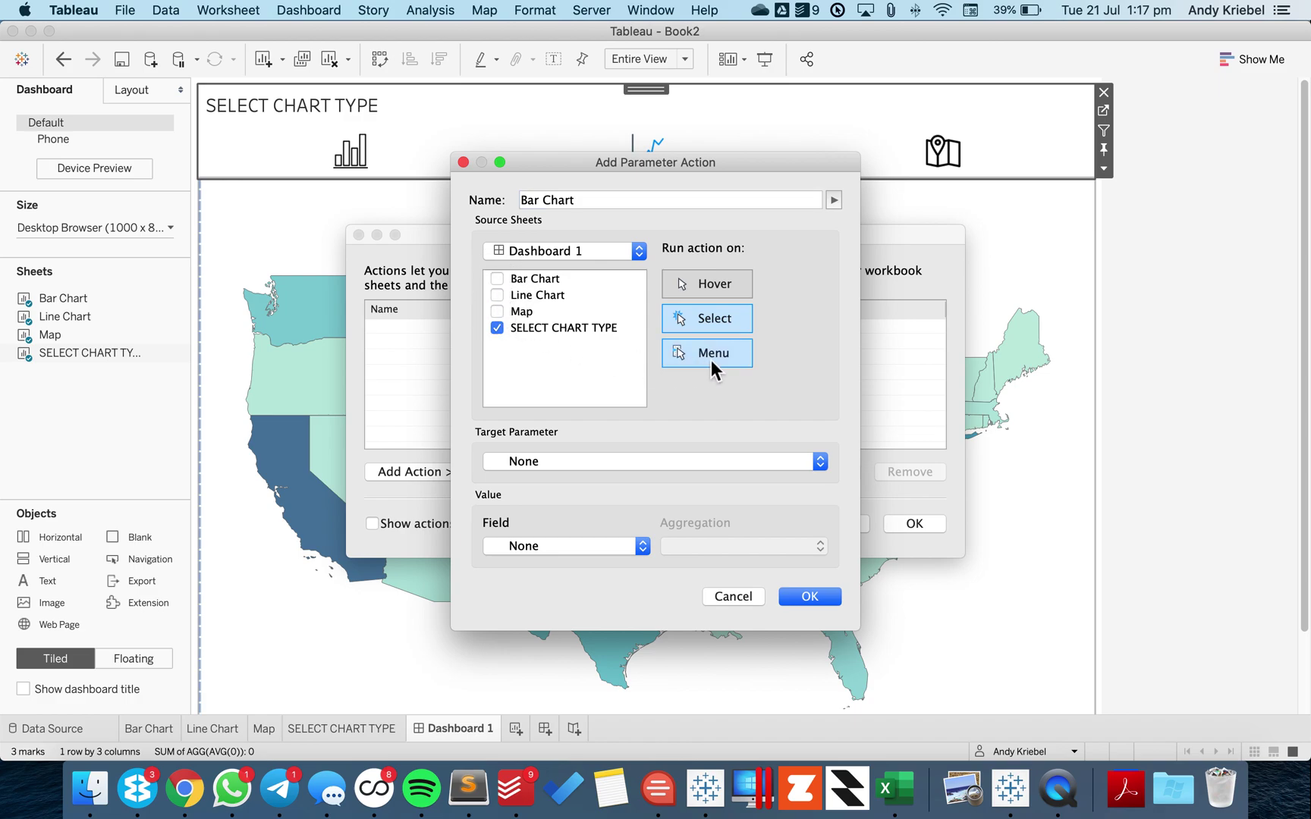
{"action": "left_click", "coordinate": [618, 464]}
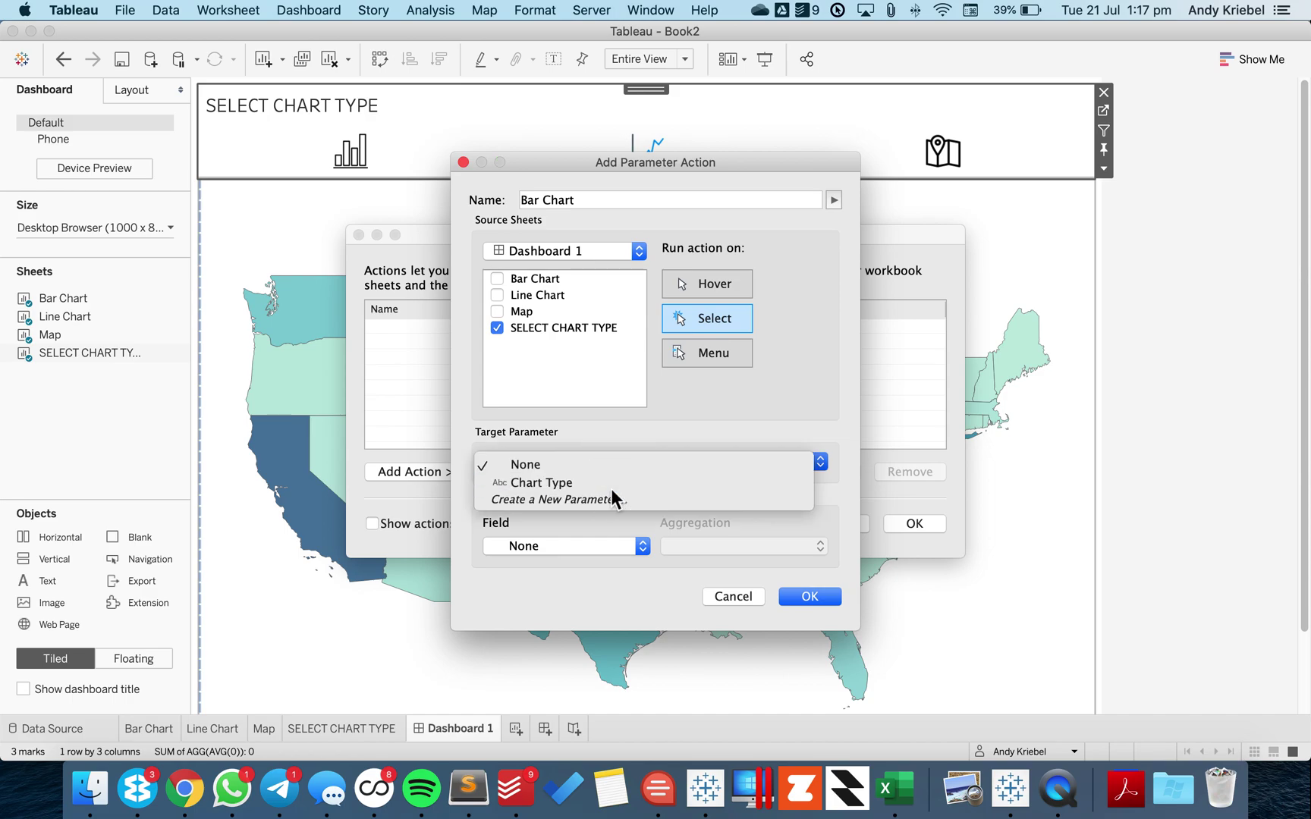
{"action": "left_click", "coordinate": [612, 490]}
{"action": "left_click", "coordinate": [566, 543]}
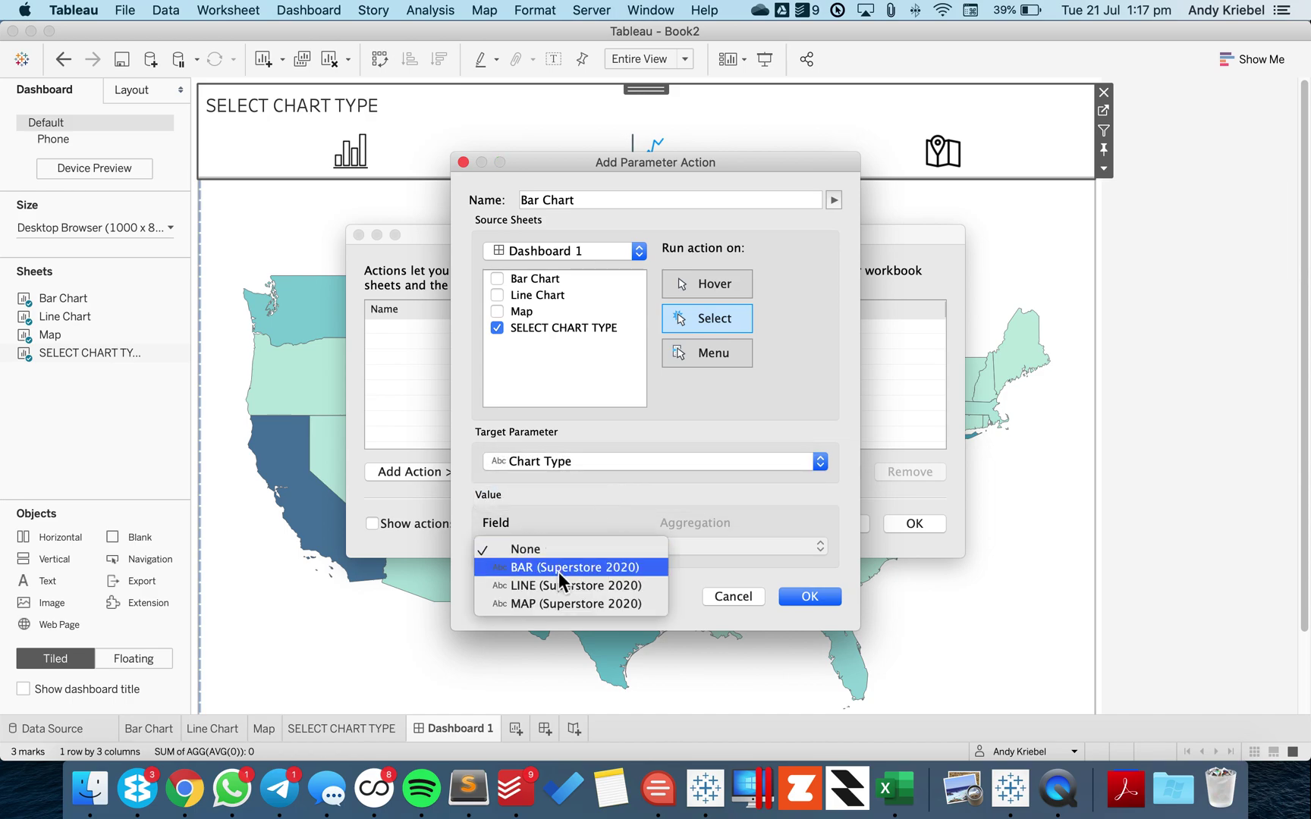
{"action": "left_click", "coordinate": [559, 572]}
{"action": "left_click", "coordinate": [797, 597]}
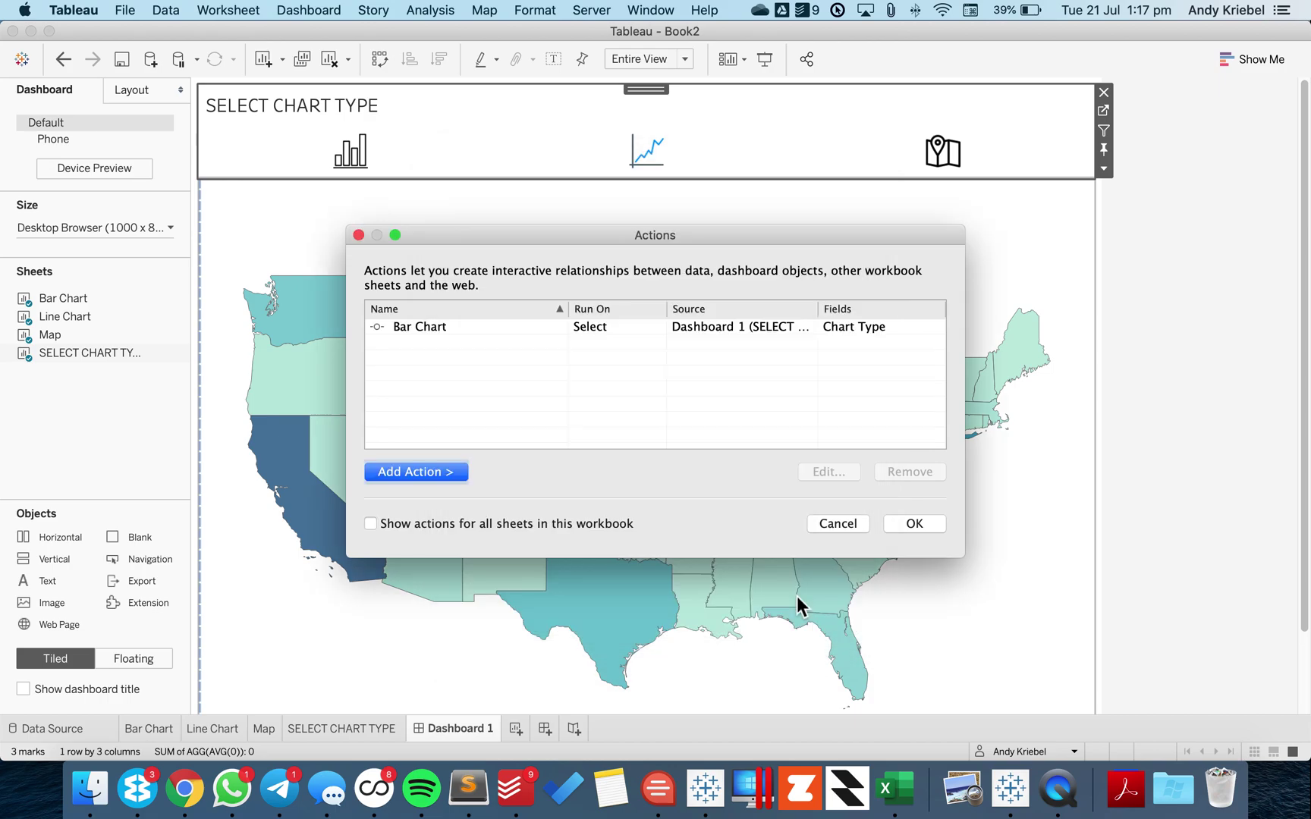
- Add a 'Line Chart' change-parameter action from SELECT CHART TYPE that sets Chart Type to LINE
{"action": "left_click", "coordinate": [439, 471]}
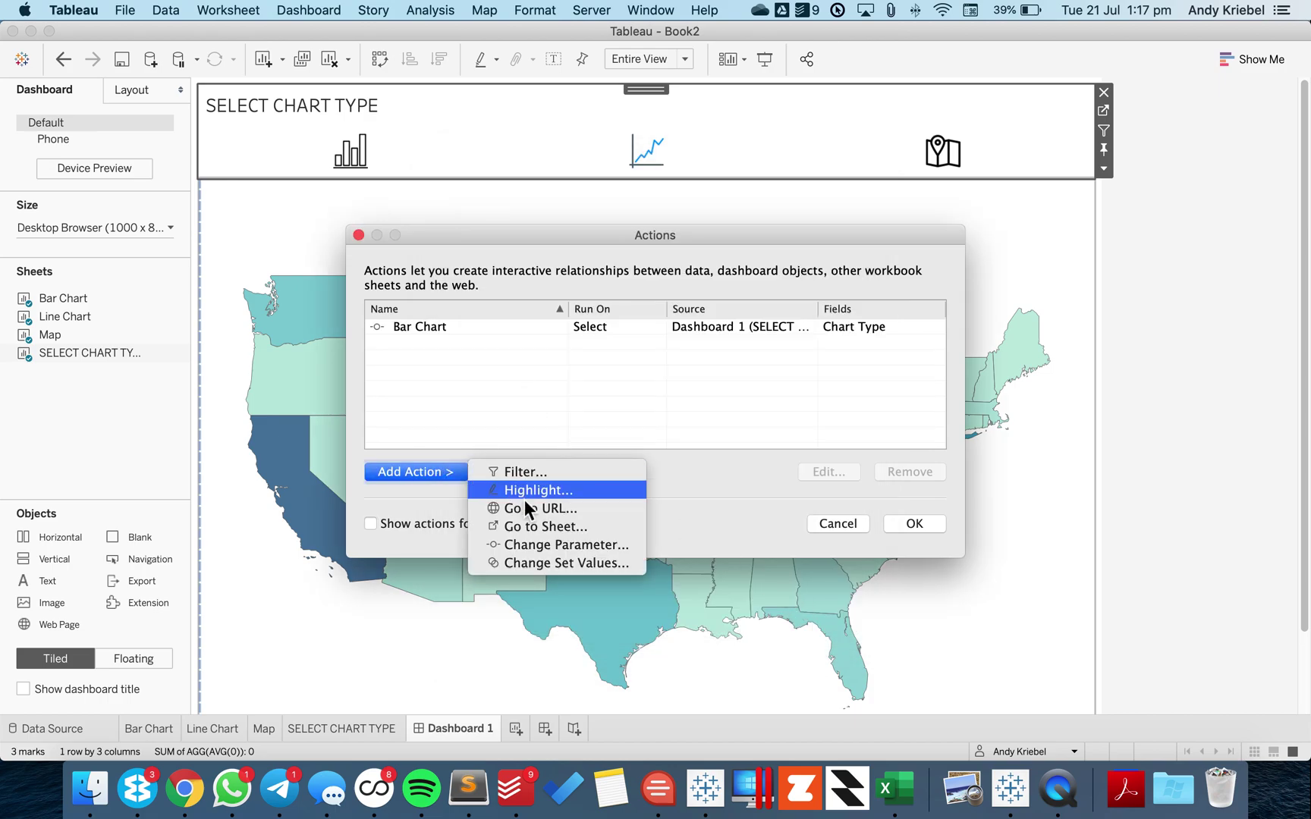
{"action": "left_click", "coordinate": [535, 545]}
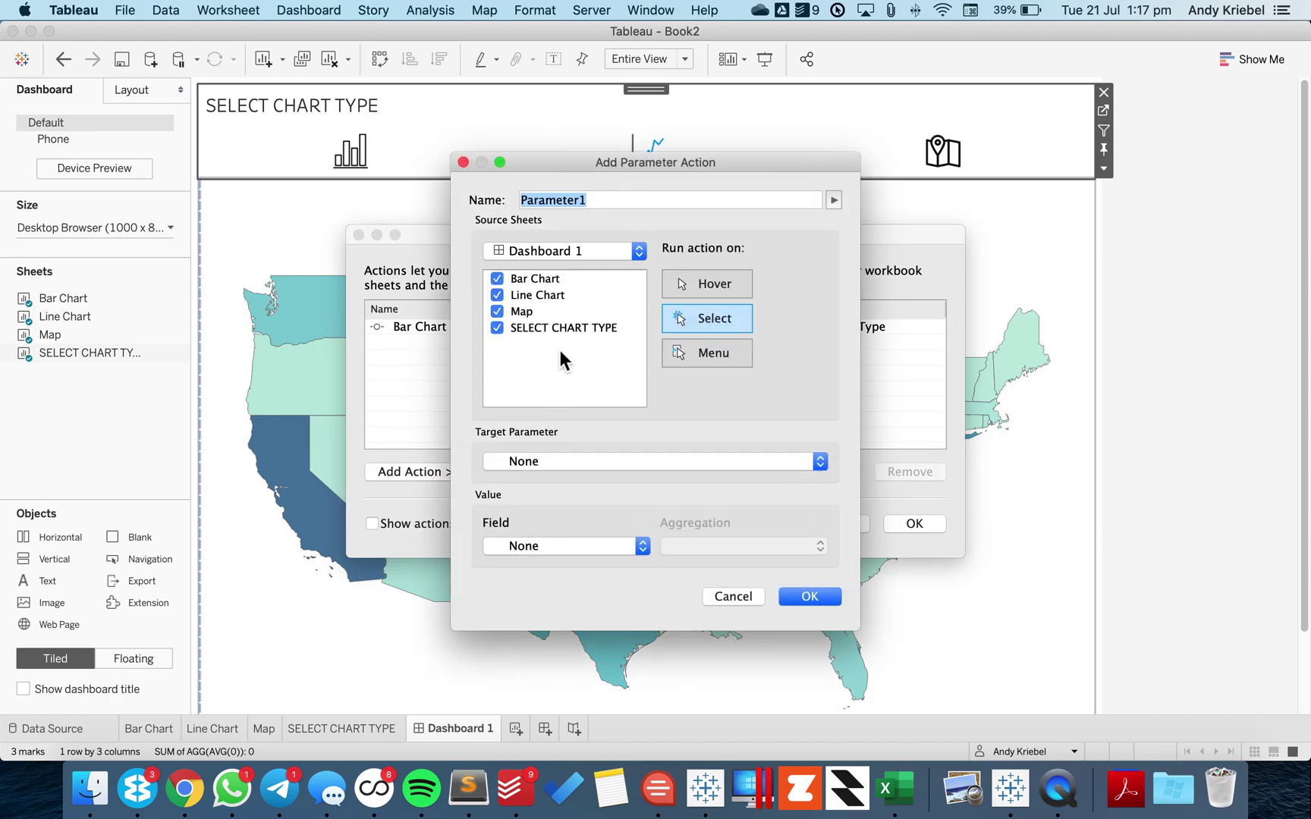
{"action": "type", "text": "Line Chart"}
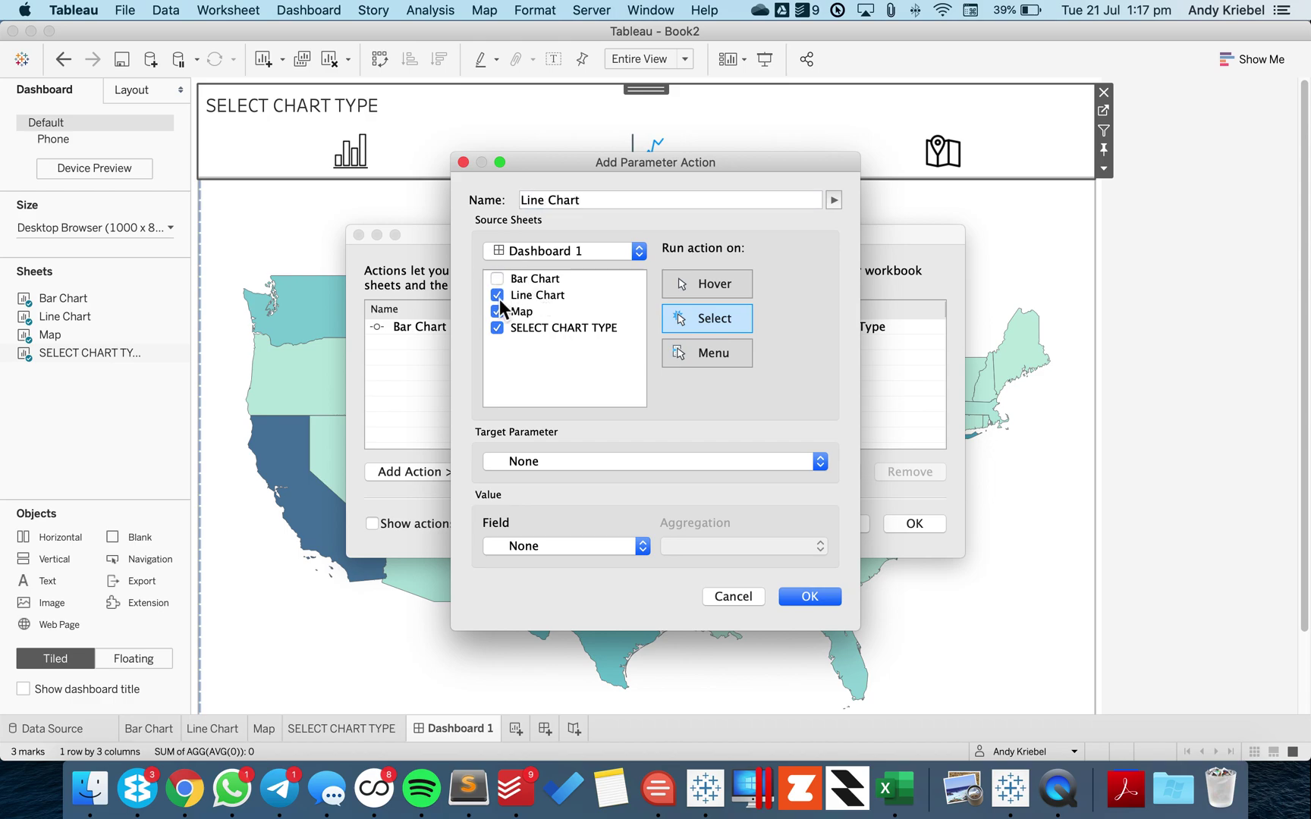
{"action": "left_click", "coordinate": [498, 295]}
{"action": "left_click", "coordinate": [498, 312]}
{"action": "left_click", "coordinate": [546, 466]}
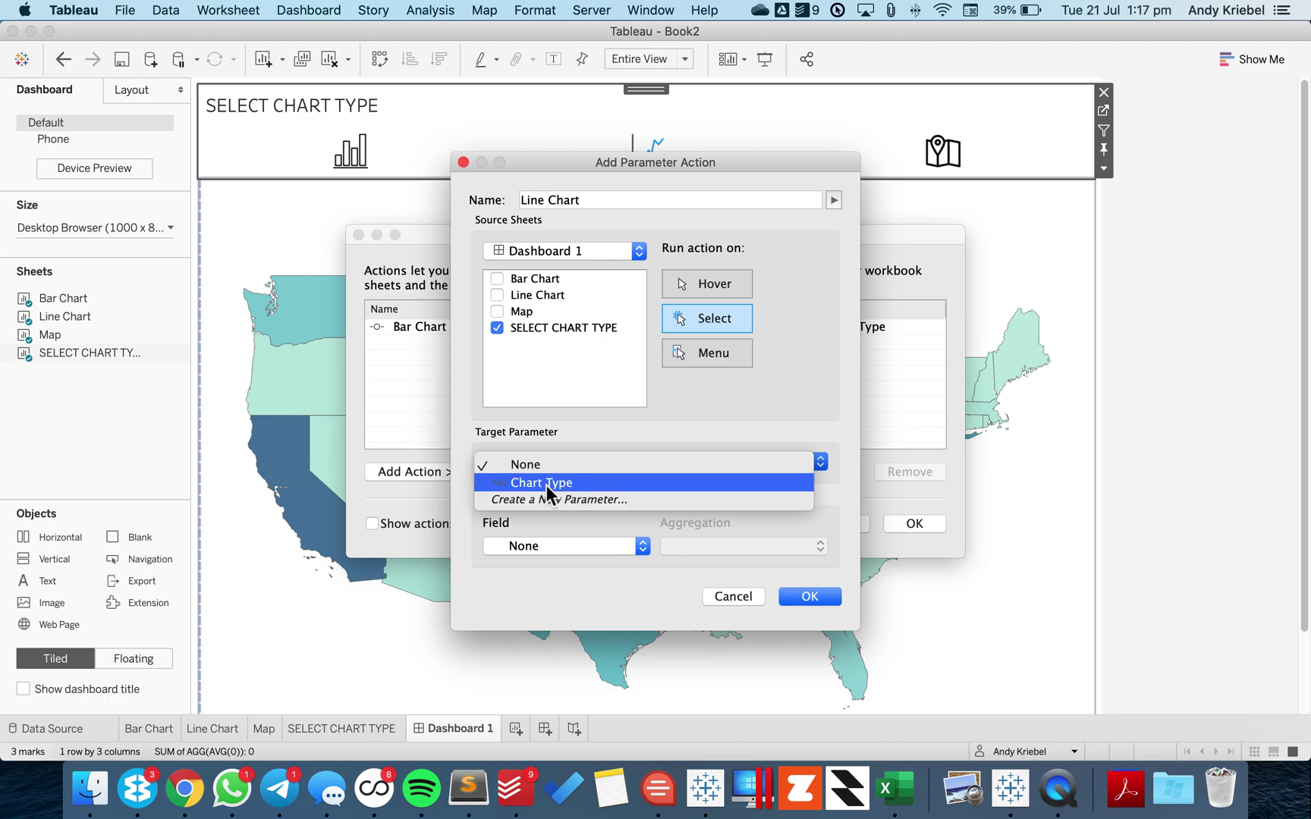
{"action": "left_click", "coordinate": [546, 486]}
{"action": "left_click", "coordinate": [544, 544]}
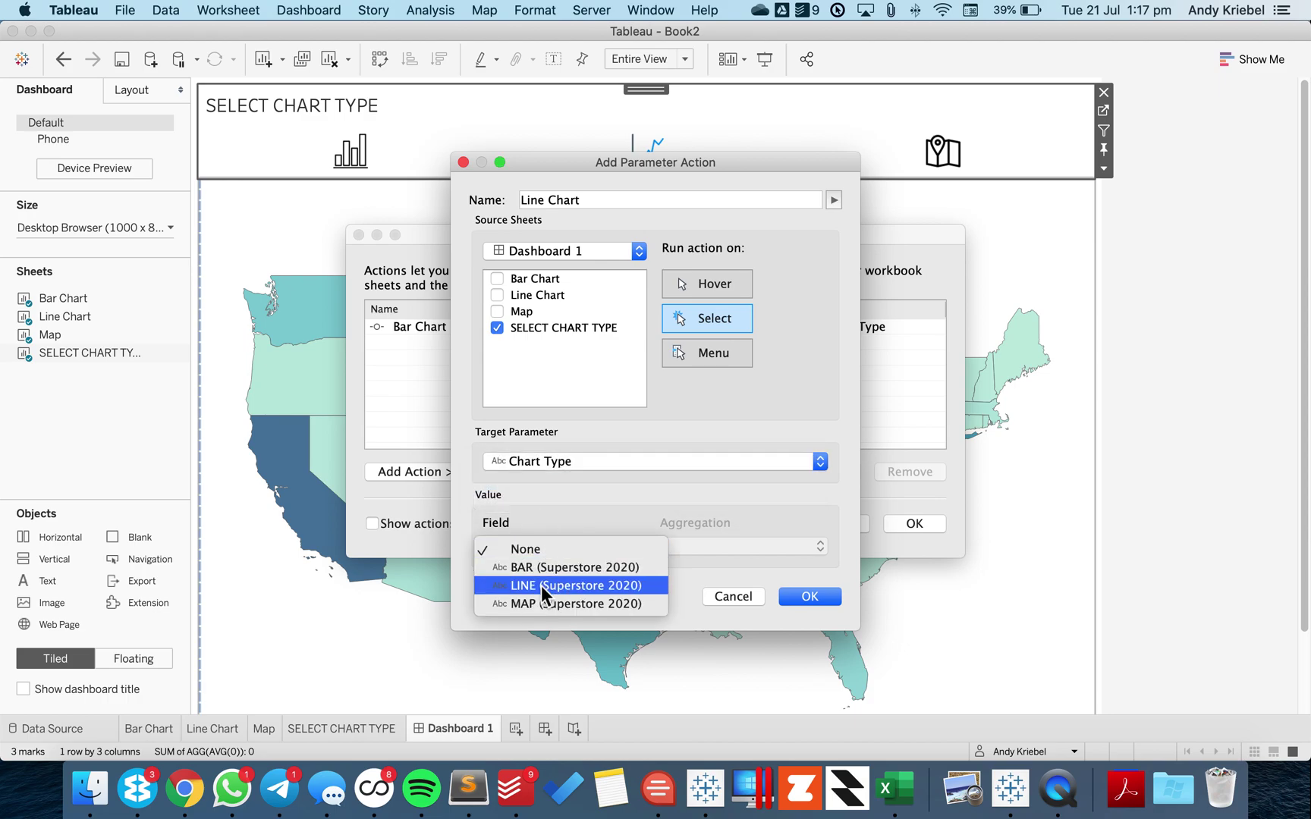
{"action": "left_click", "coordinate": [541, 586]}
{"action": "left_click", "coordinate": [804, 596]}
- Add a 'Map' change-parameter action from SELECT CHART TYPE that sets Chart Type to MAP
{"action": "left_click", "coordinate": [461, 471]}
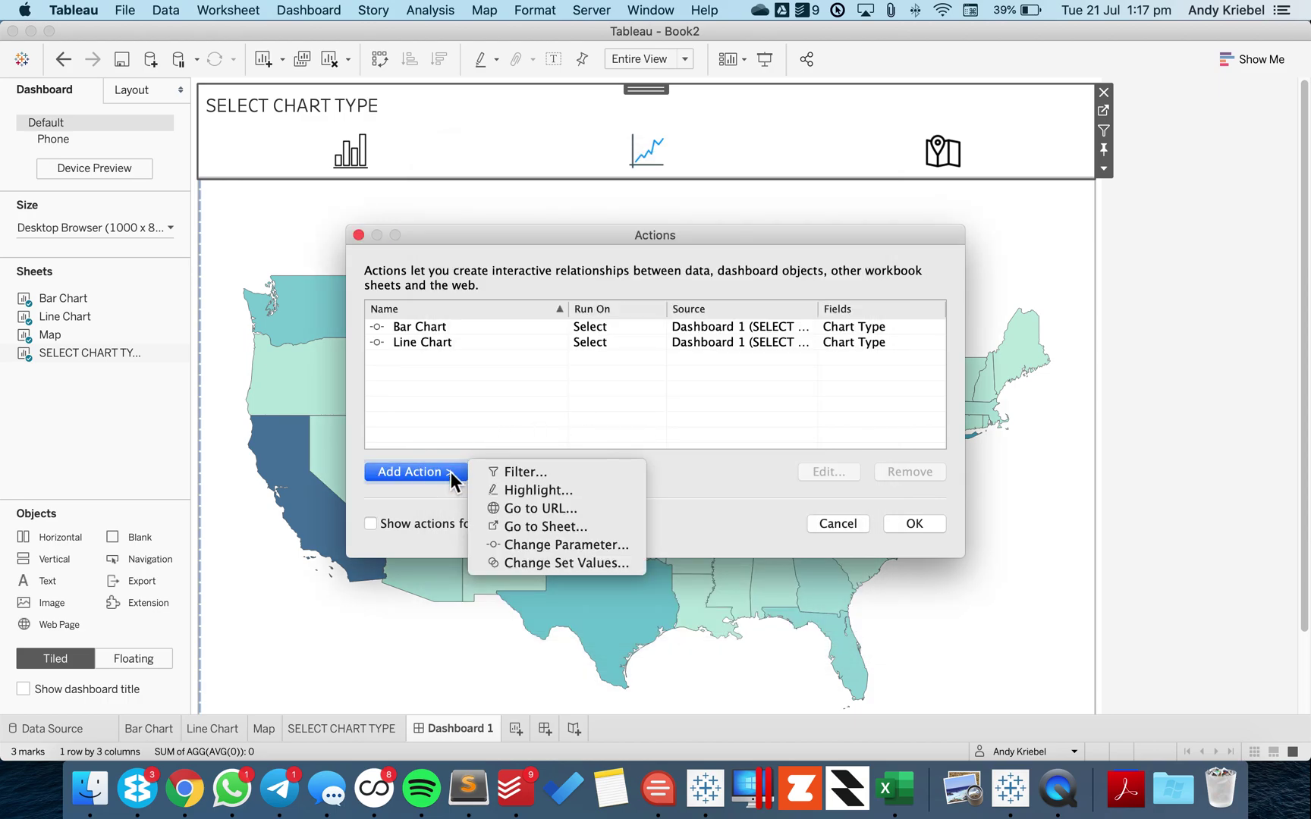
{"action": "left_click", "coordinate": [528, 544]}
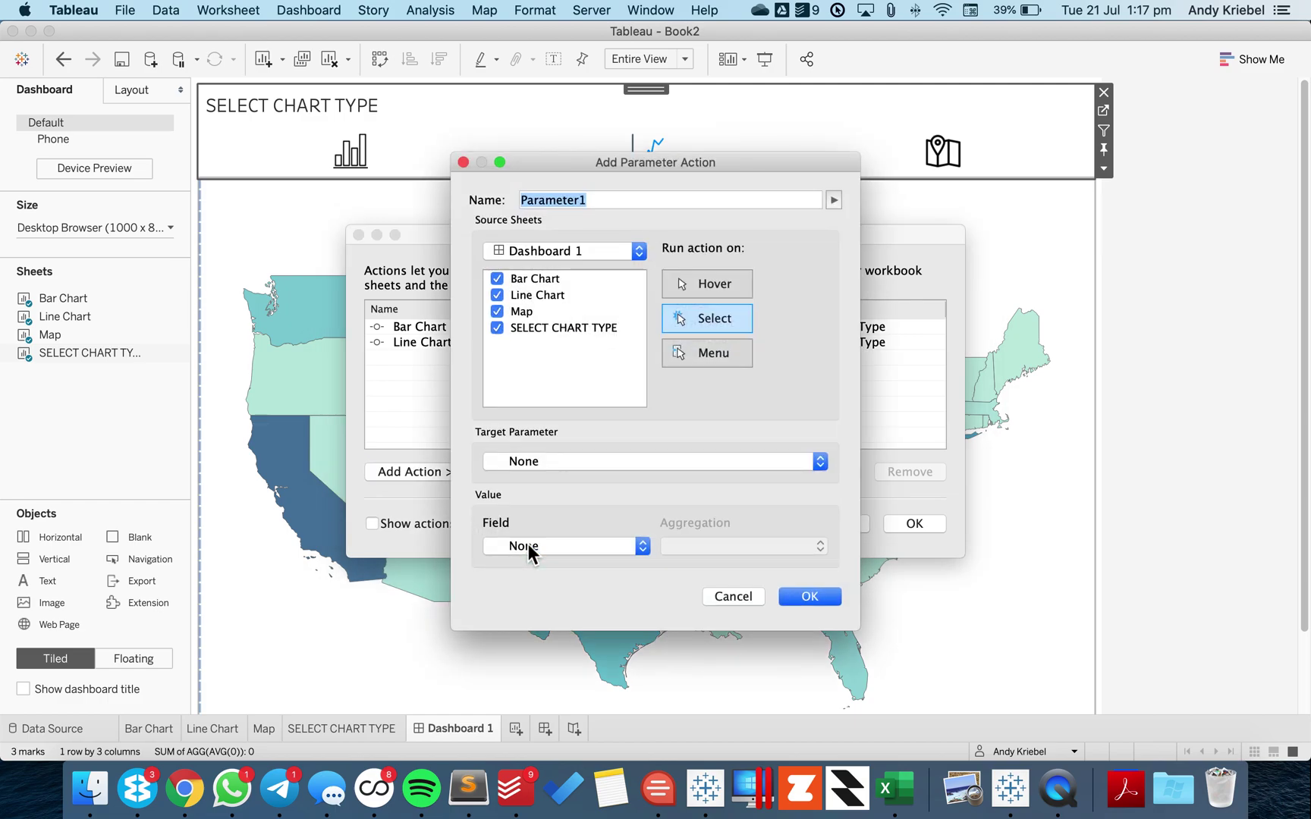
{"action": "type", "text": "Map"}
{"action": "left_click", "coordinate": [497, 279]}
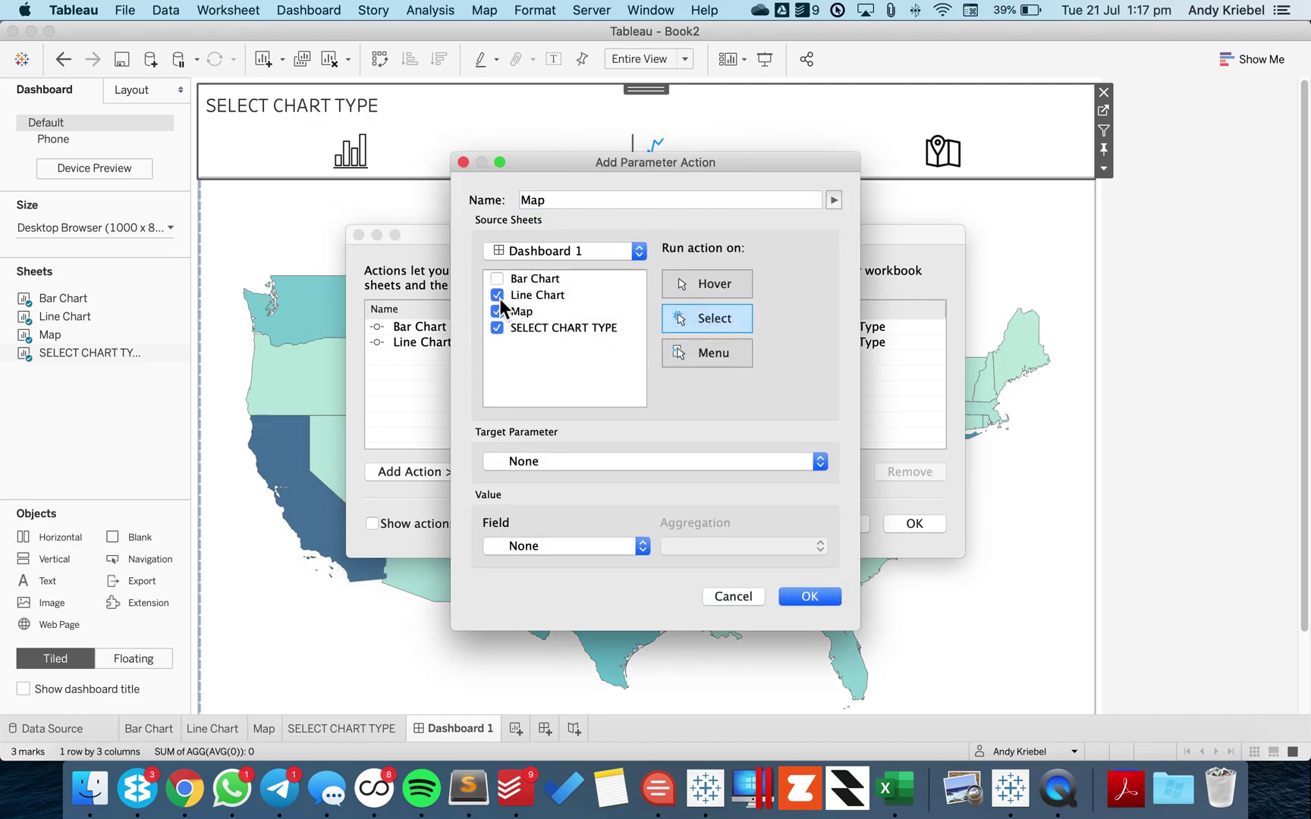
{"action": "left_click", "coordinate": [497, 311]}
{"action": "left_click", "coordinate": [535, 462]}
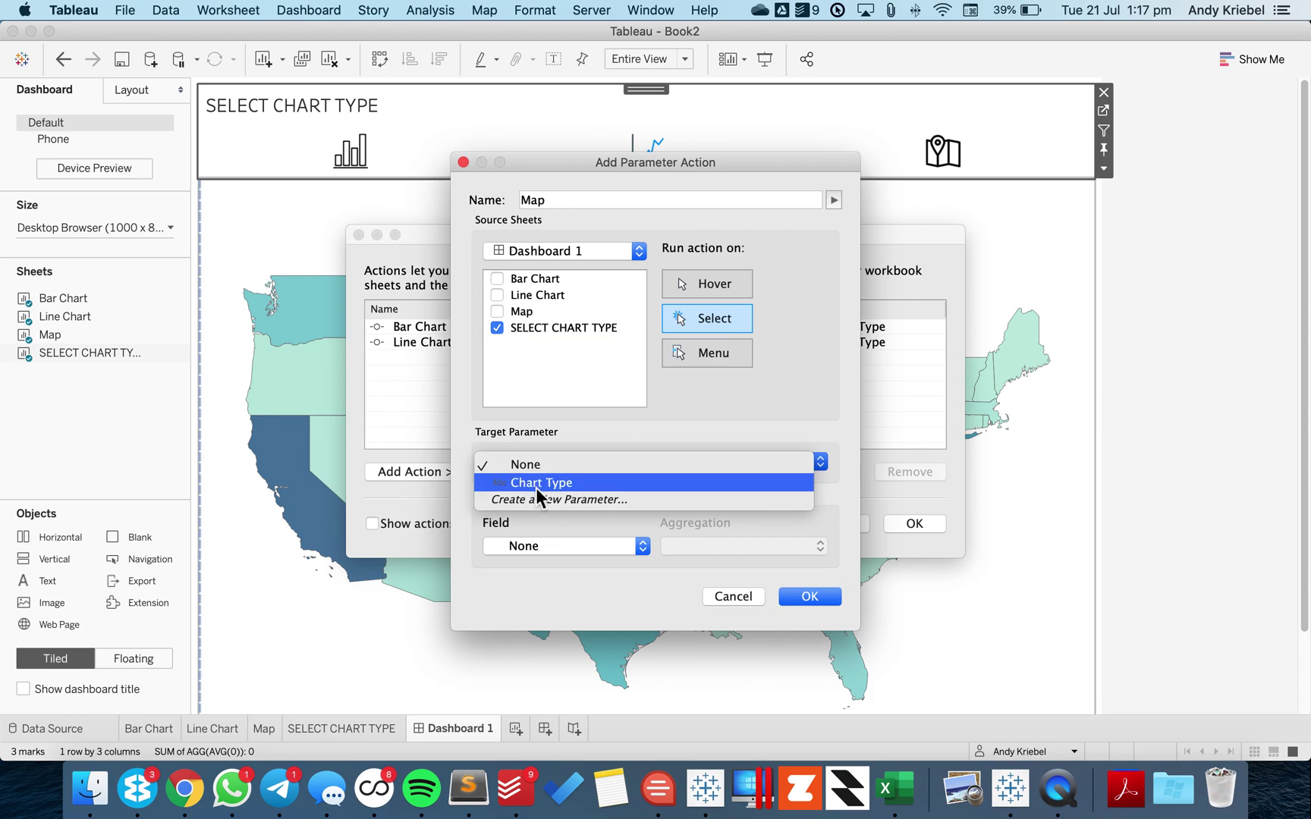
{"action": "left_click", "coordinate": [536, 482]}
{"action": "left_click", "coordinate": [533, 545]}
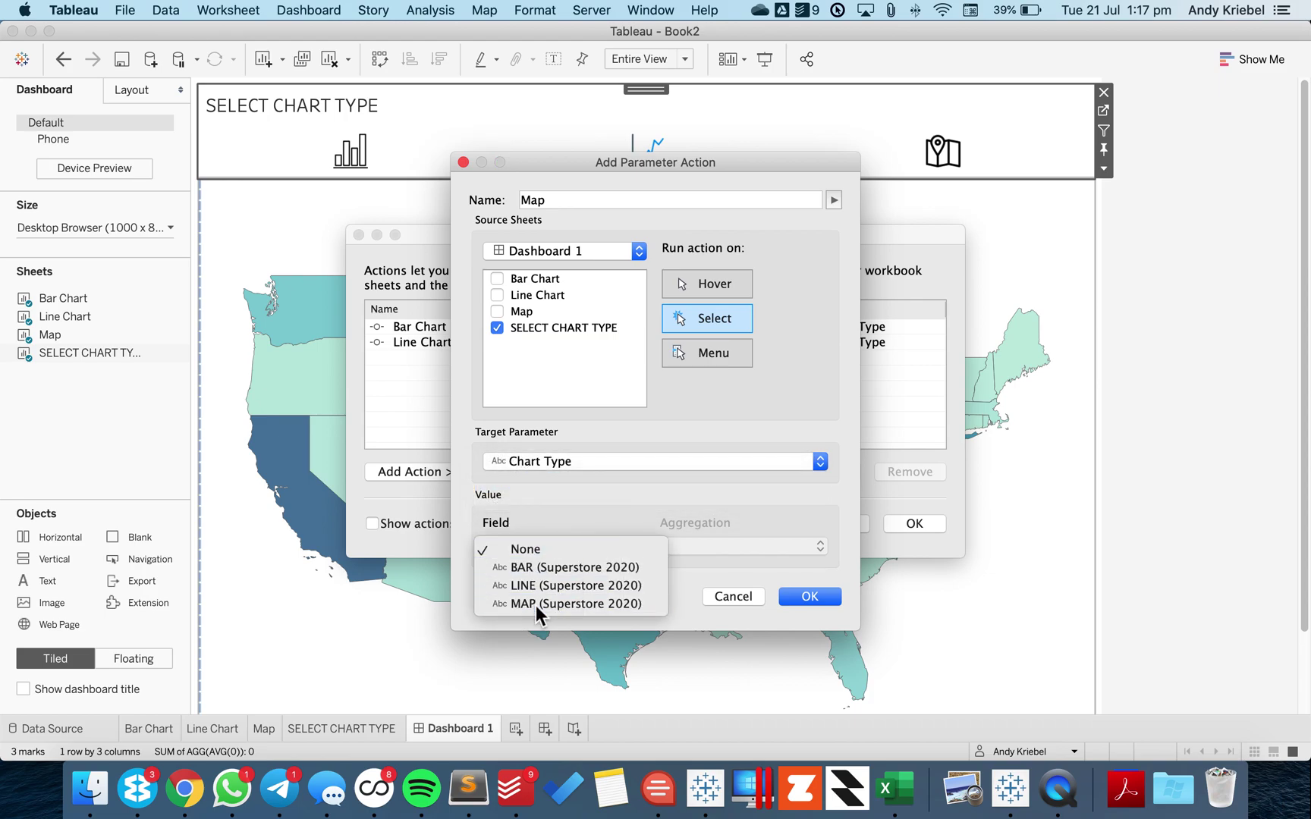
{"action": "left_click", "coordinate": [536, 610]}
{"action": "left_click", "coordinate": [809, 597]}
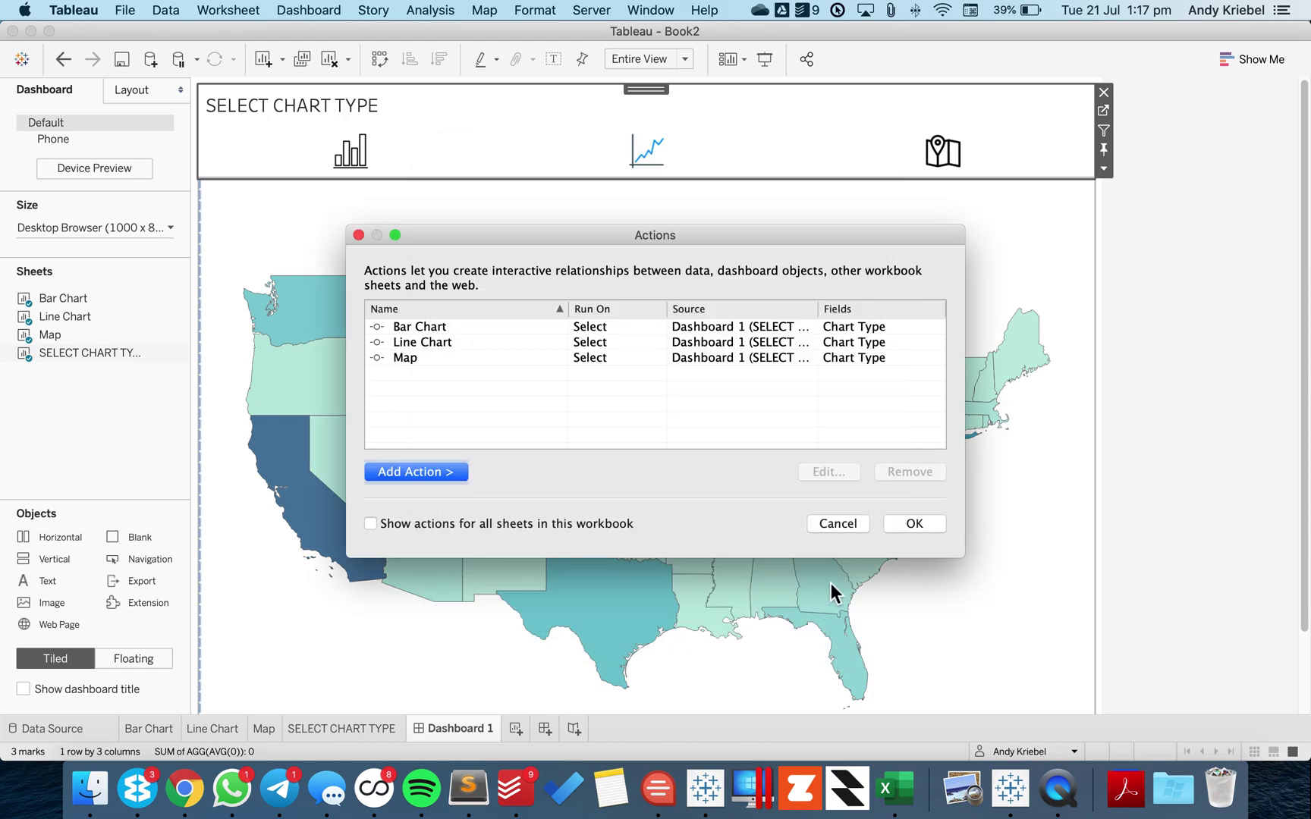
{"action": "left_click", "coordinate": [925, 526]}
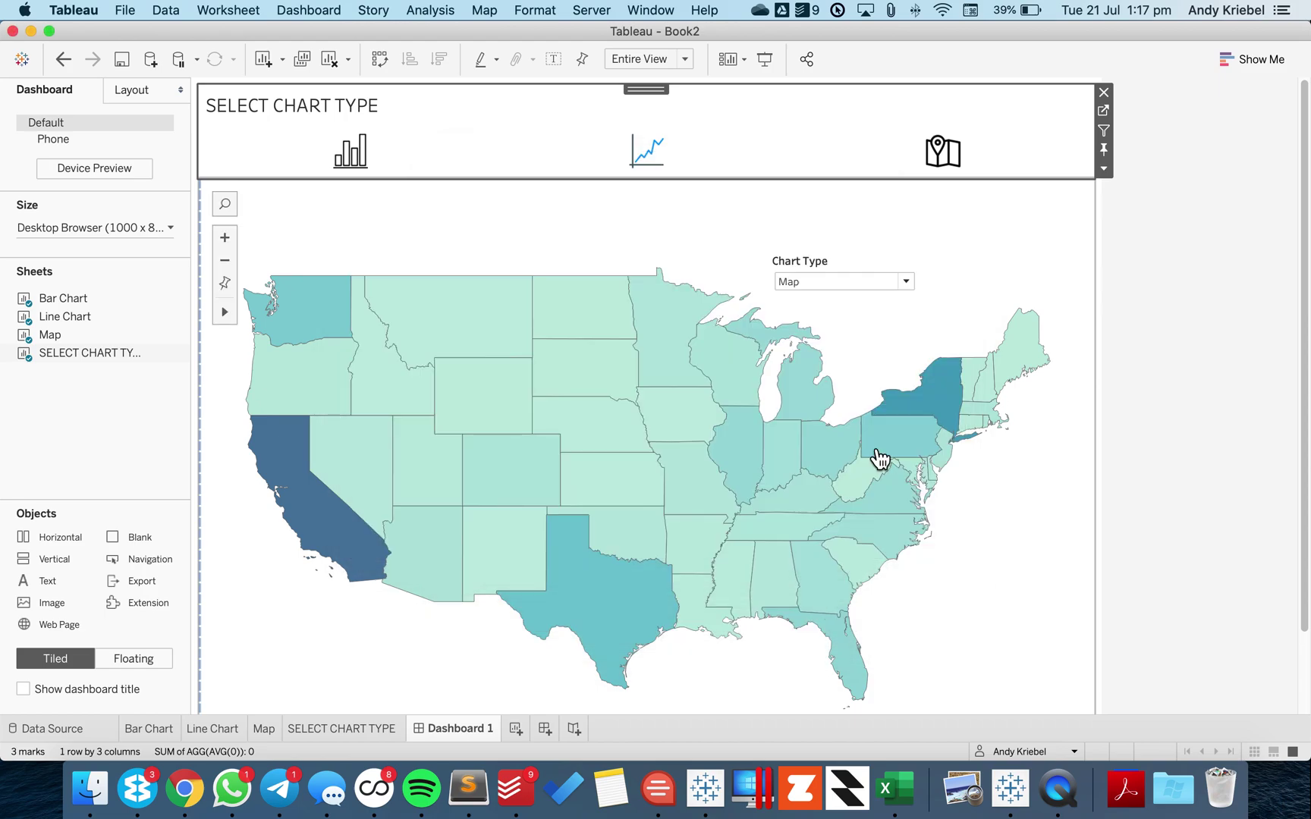
- Try the line, bar and map icons to switch the displayed chart
{"action": "left_click", "coordinate": [846, 263]}
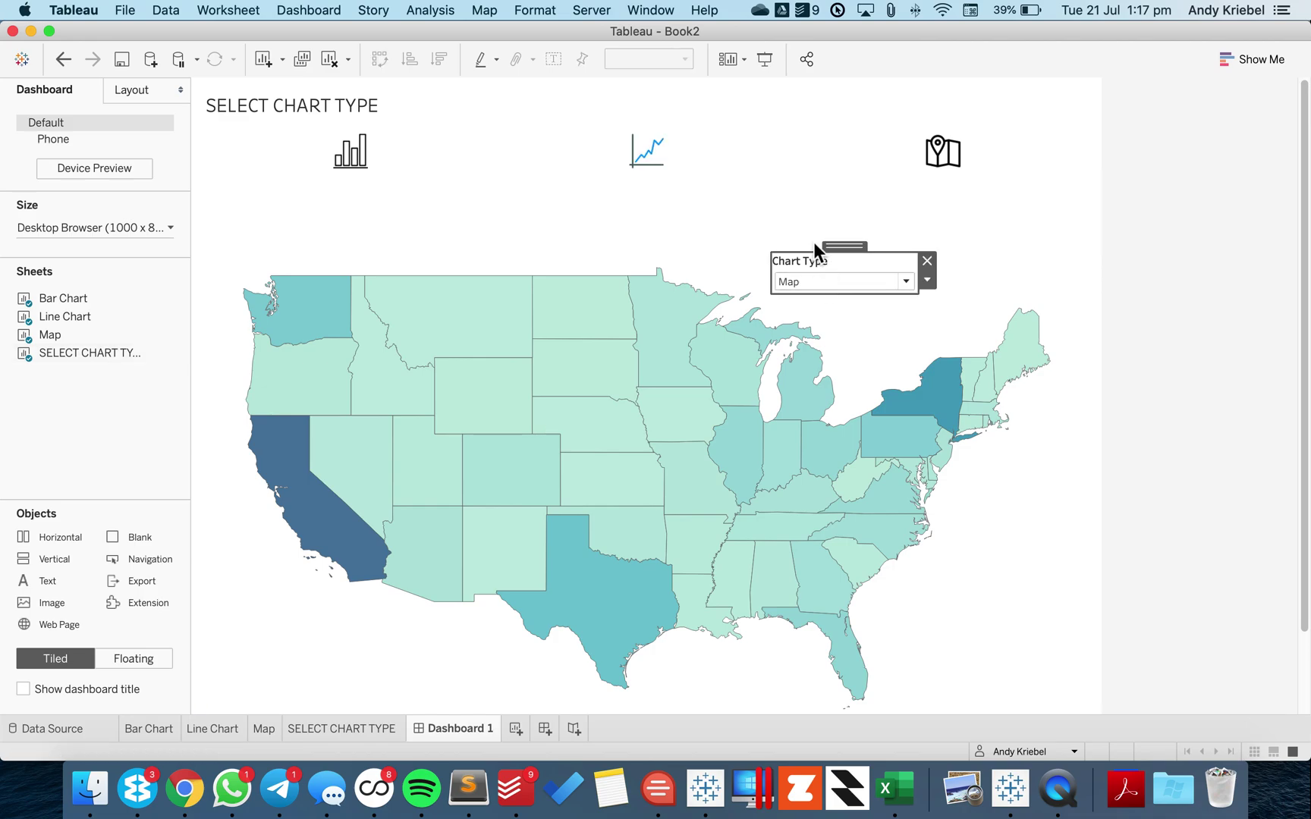
{"action": "left_click", "coordinate": [645, 165]}
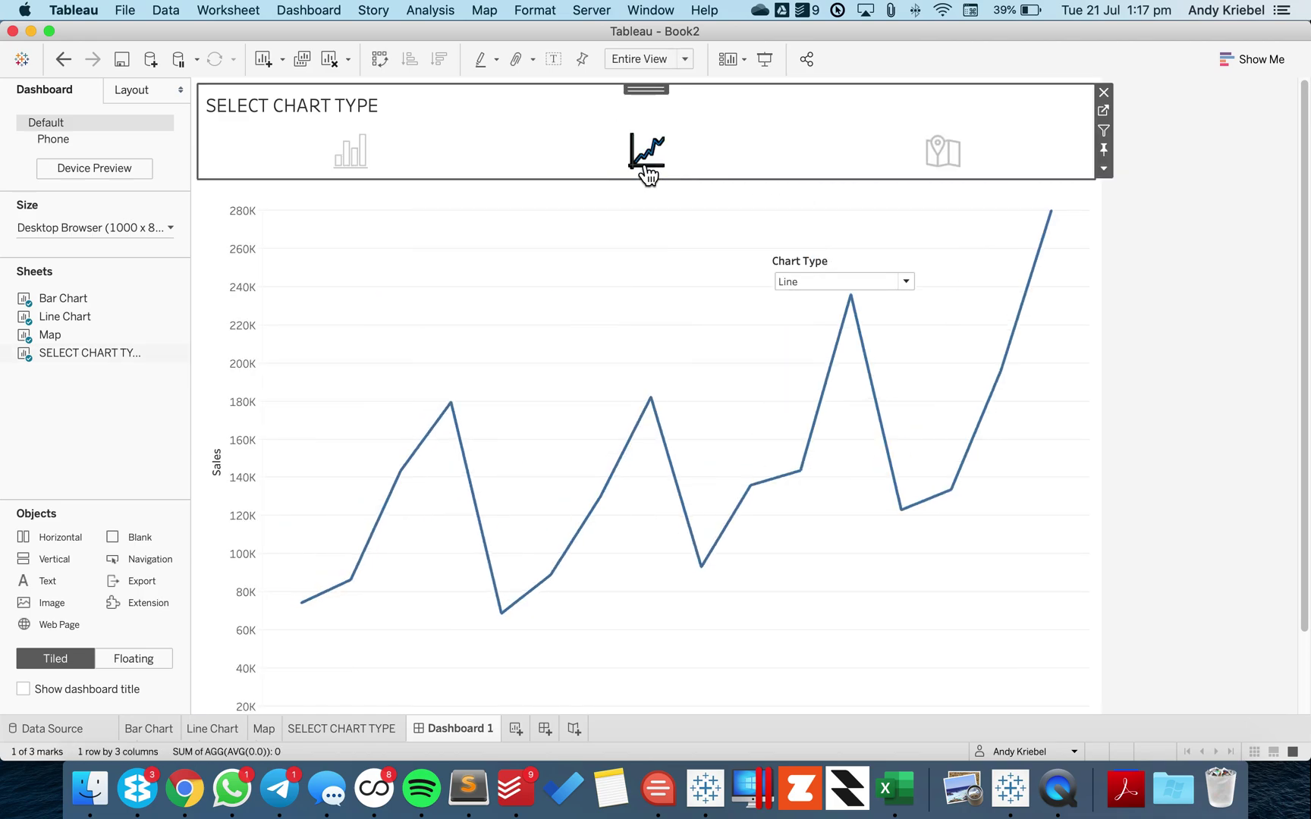
{"action": "left_click", "coordinate": [354, 161]}
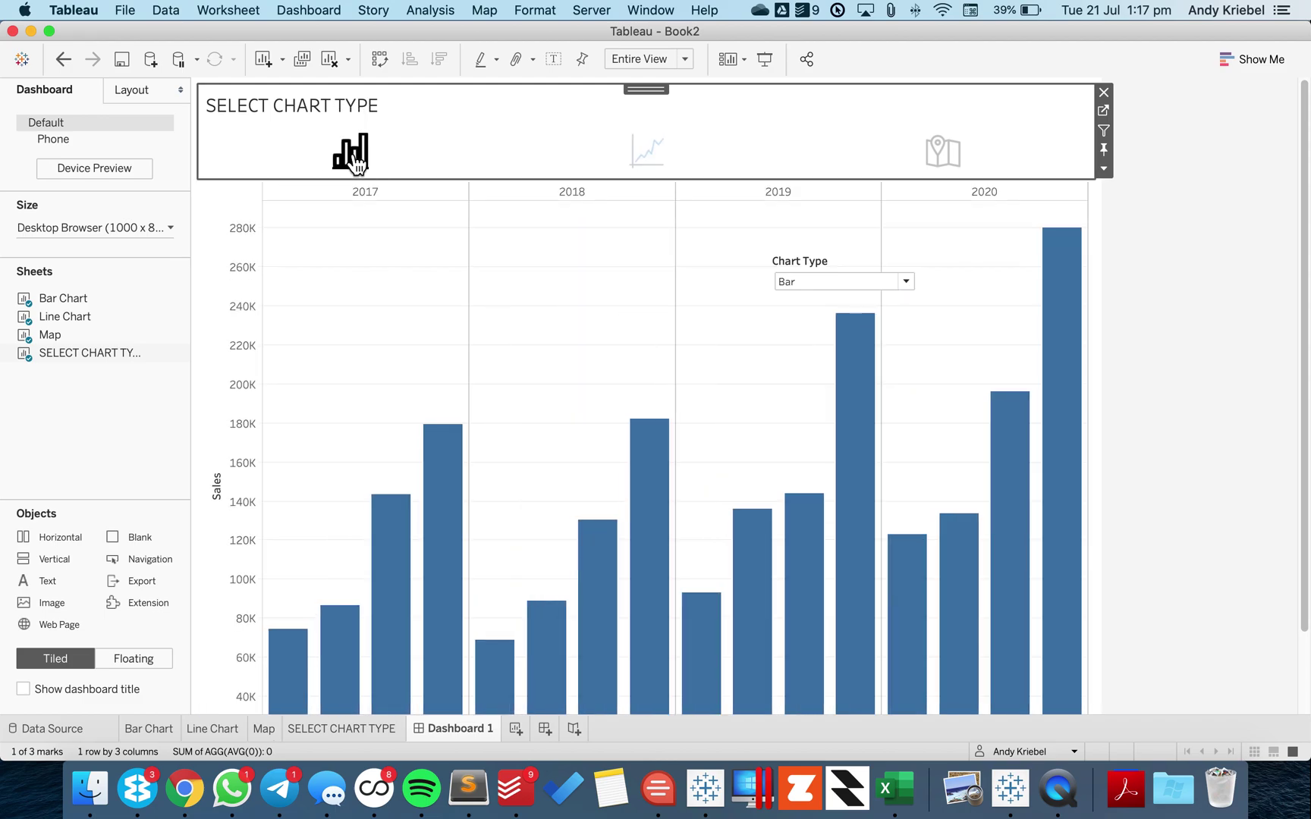
{"action": "left_click", "coordinate": [941, 159]}
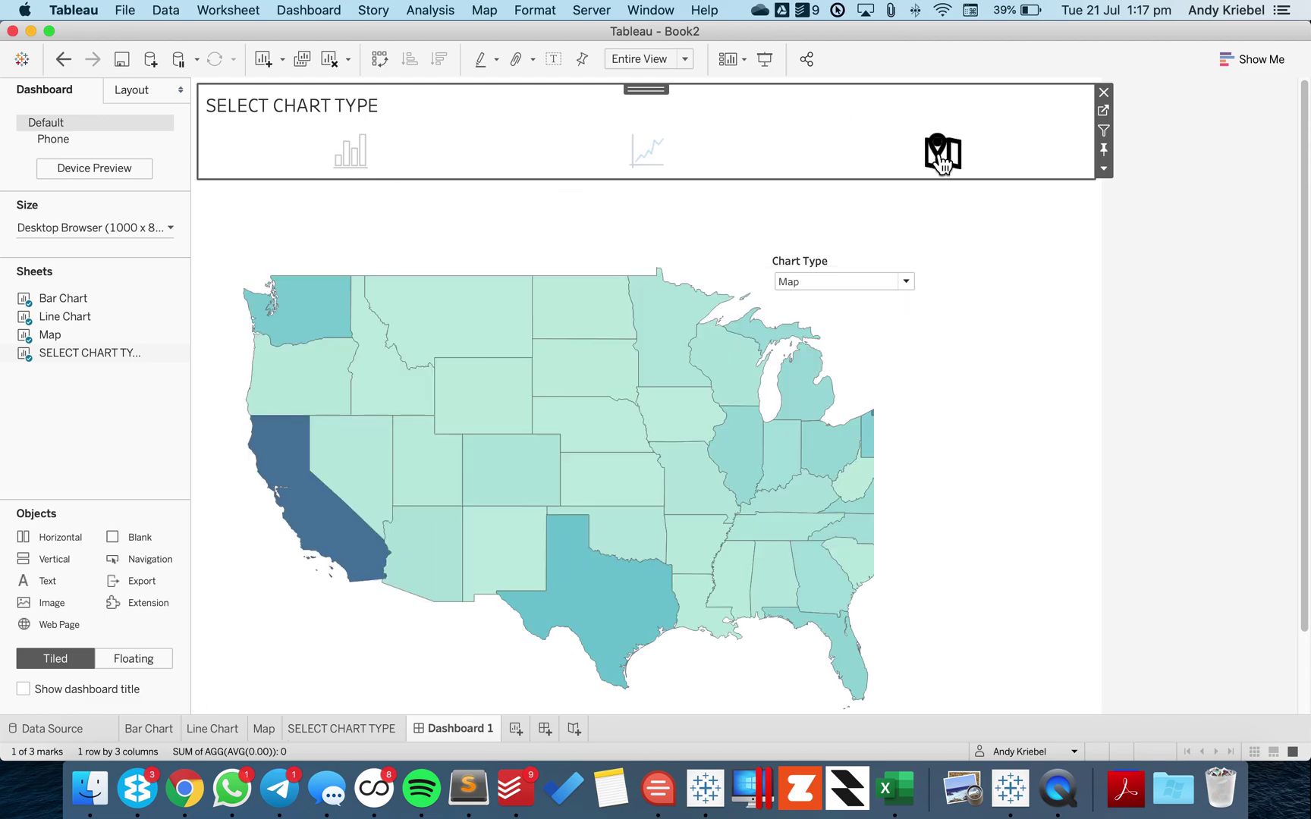
- Delete the Chart Type parameter control from the dashboard, then show the line chart
{"action": "left_click", "coordinate": [847, 258]}
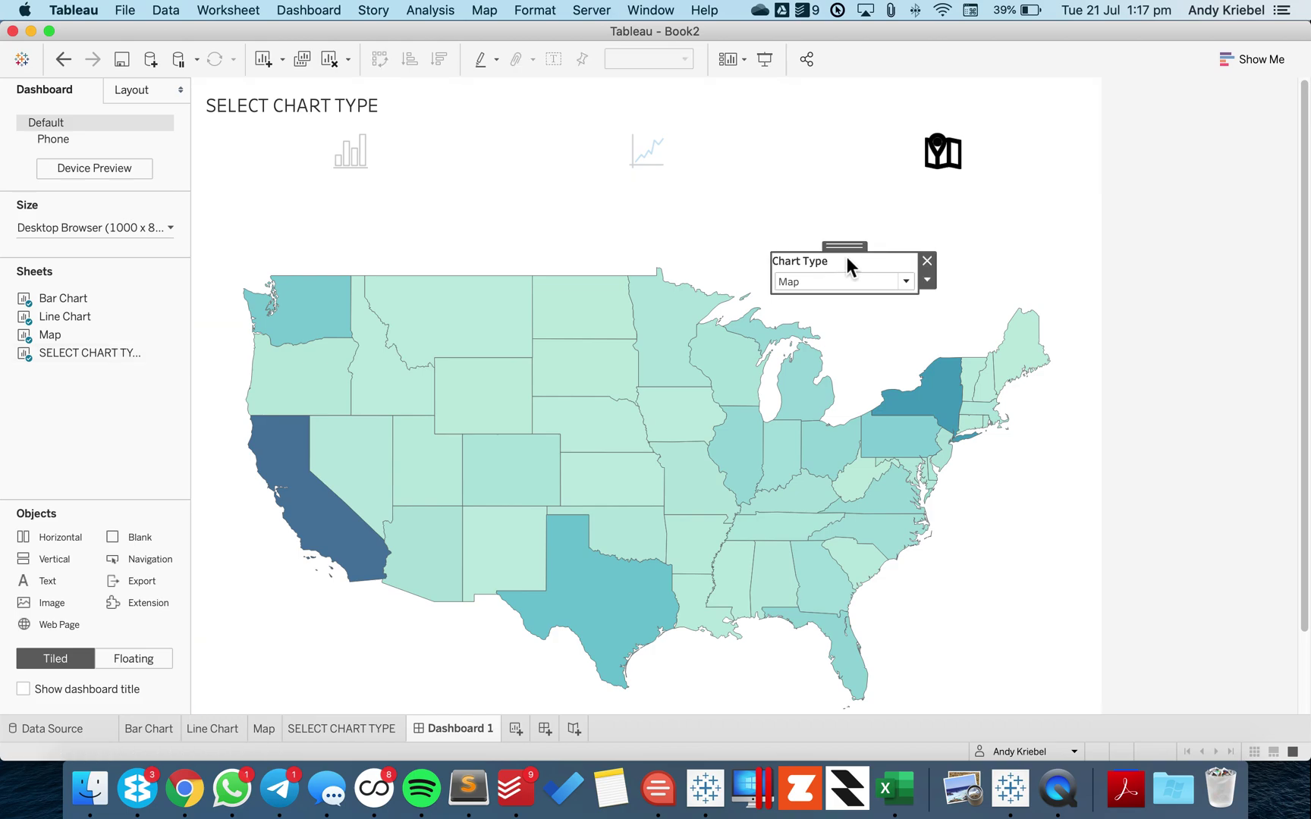
{"action": "left_click", "coordinate": [926, 261]}
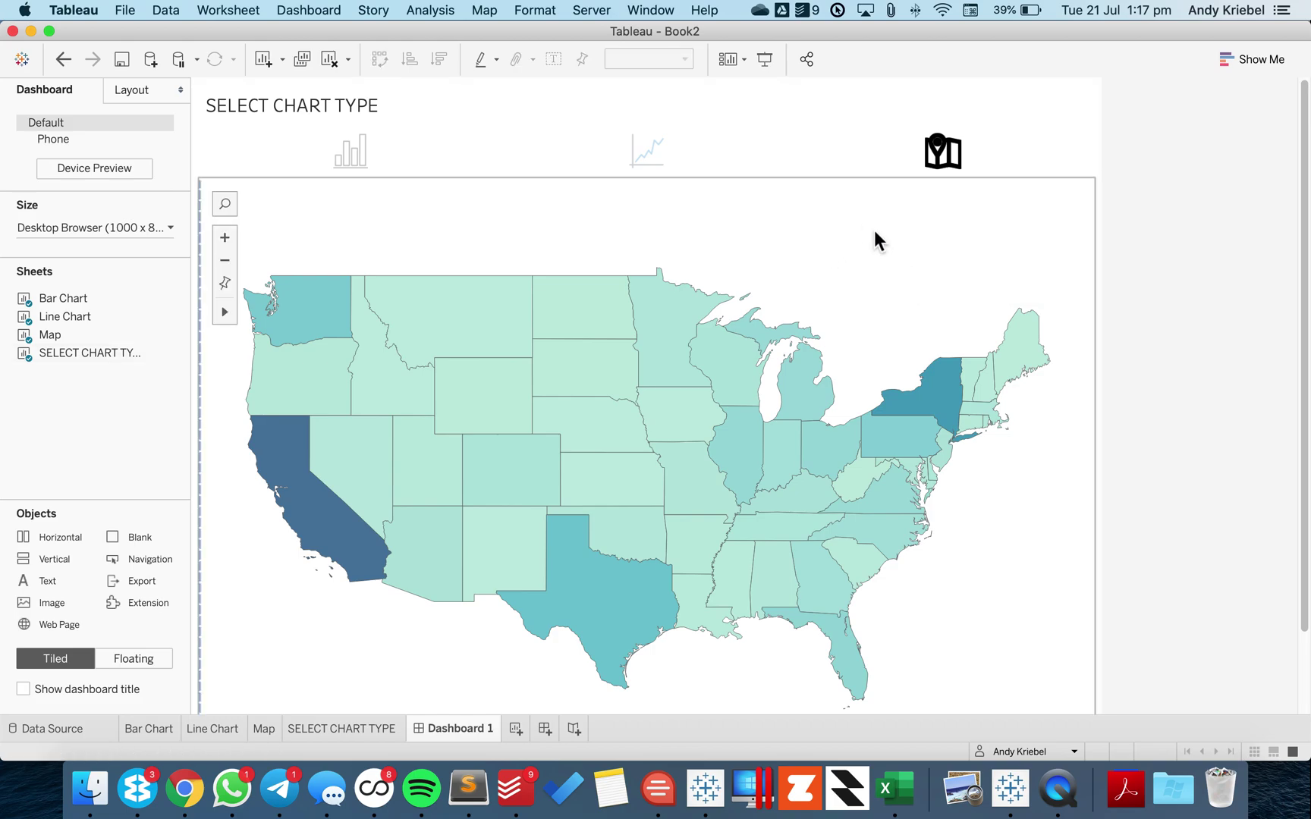
{"action": "left_click", "coordinate": [952, 163]}
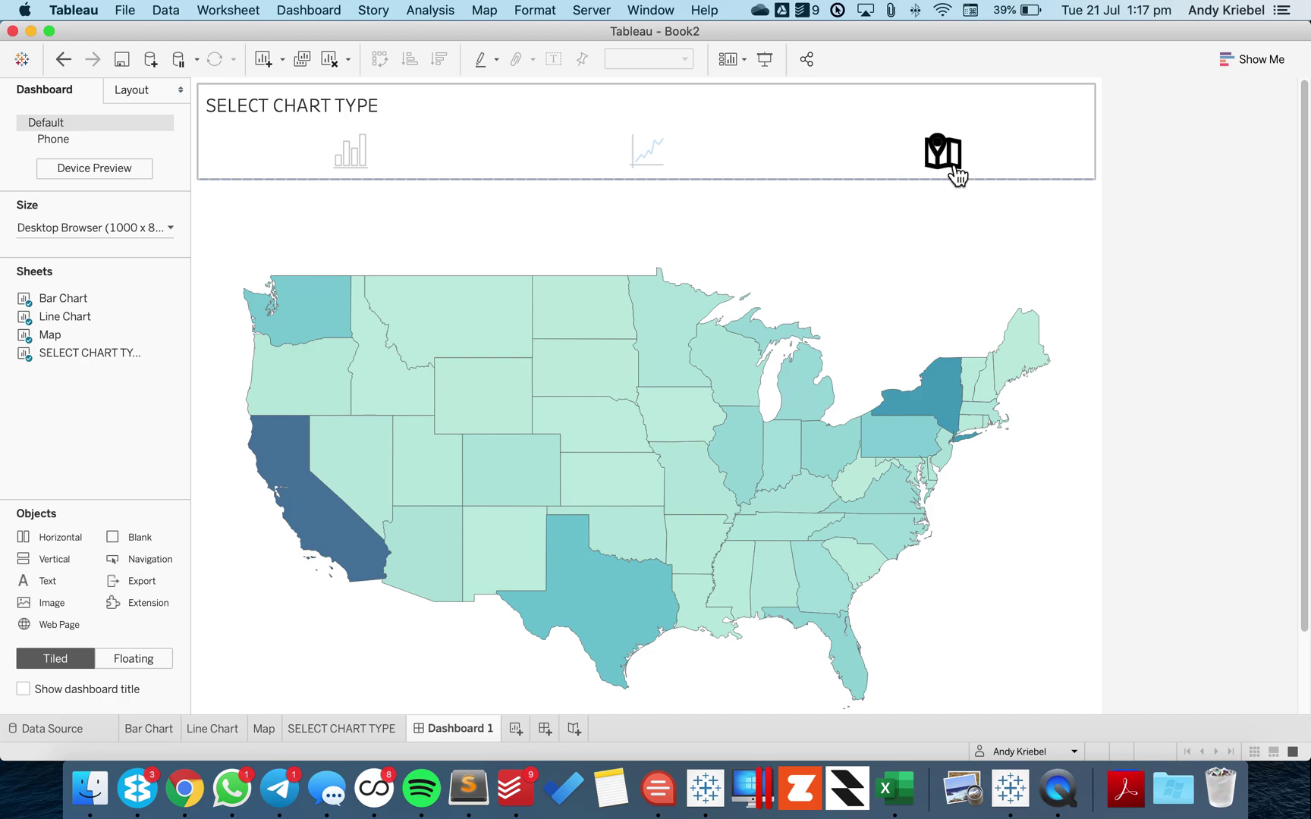
{"action": "left_click", "coordinate": [655, 166]}
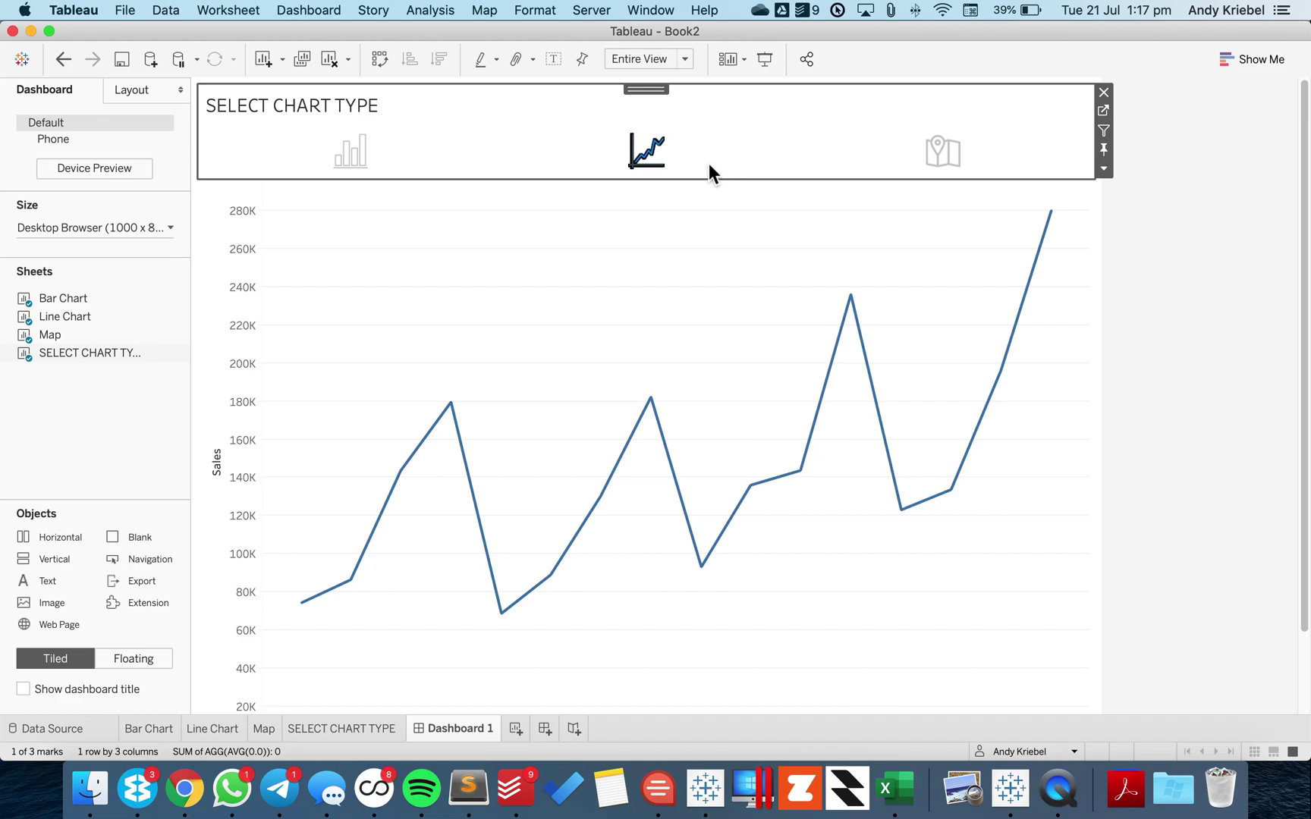
{"action": "left_click", "coordinate": [345, 728]}
- Create a calculated field named DUMMY with the formula "Dummy"
{"action": "left_click", "coordinate": [176, 150]}
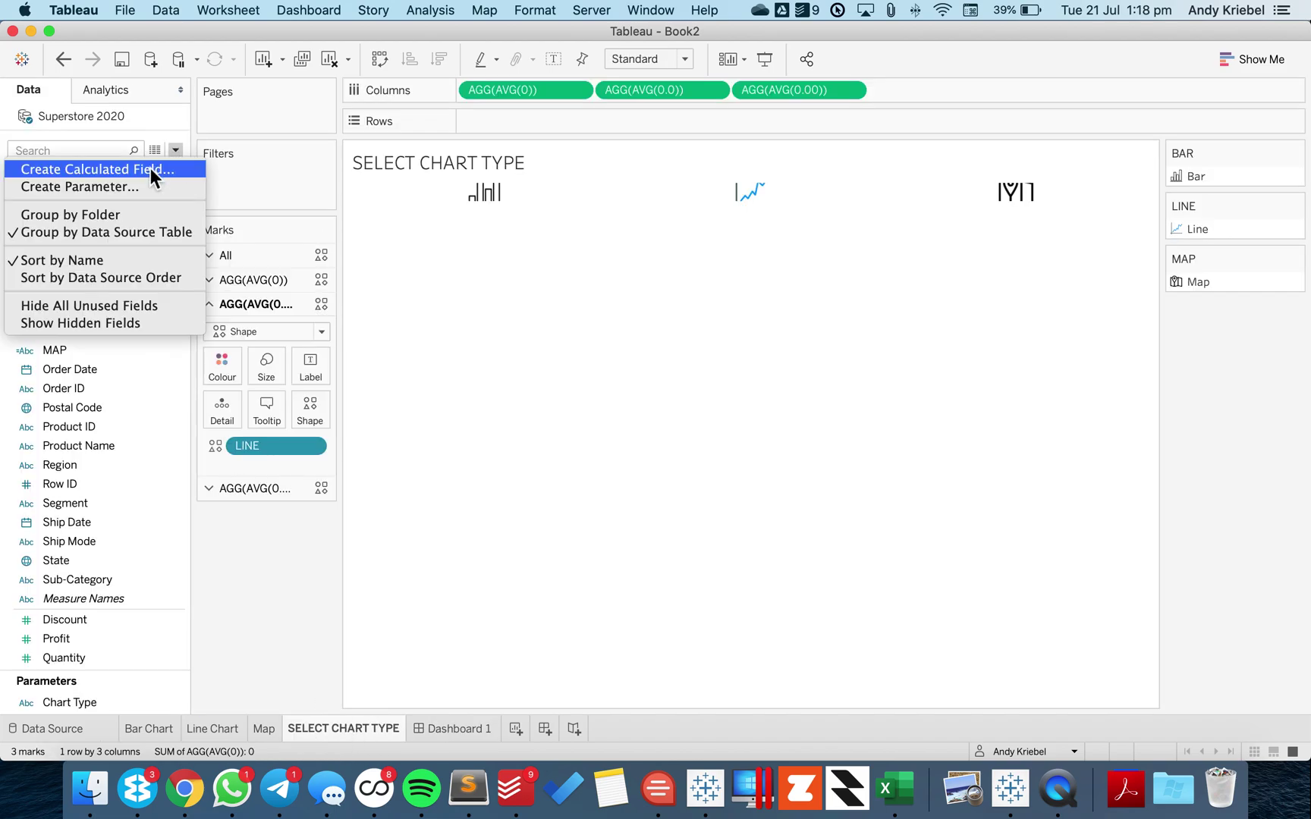
{"action": "left_click", "coordinate": [151, 167]}
{"action": "type", "text": "DUMMY"}
{"action": "key", "text": "Tab"}
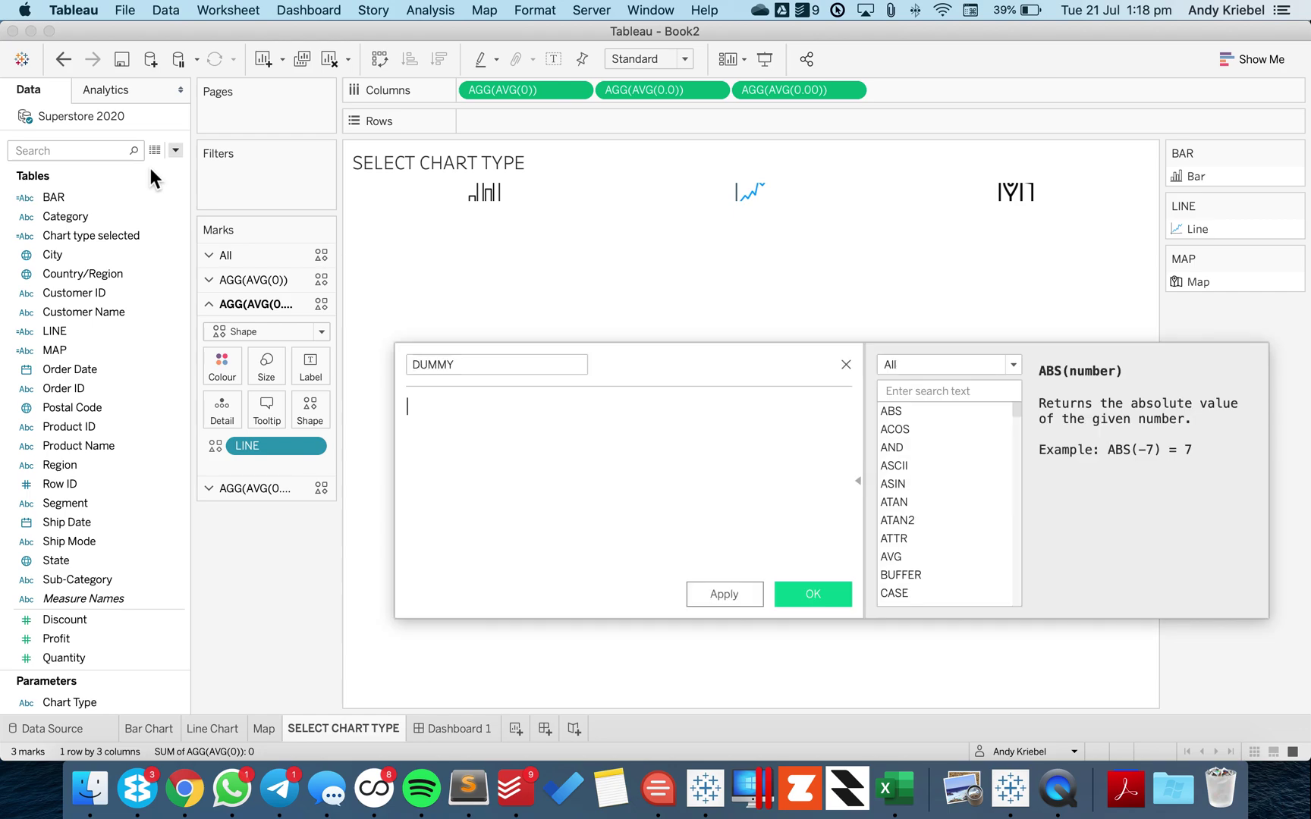
{"action": "type", "text": "\"Du"}
{"action": "key", "text": "BackSpace"}
{"action": "type", "text": "ummy\""}
{"action": "left_click", "coordinate": [802, 591]}
- Put DUMMY on Detail of the All marks card, then return to Dashboard 1
{"action": "left_click", "coordinate": [211, 255]}
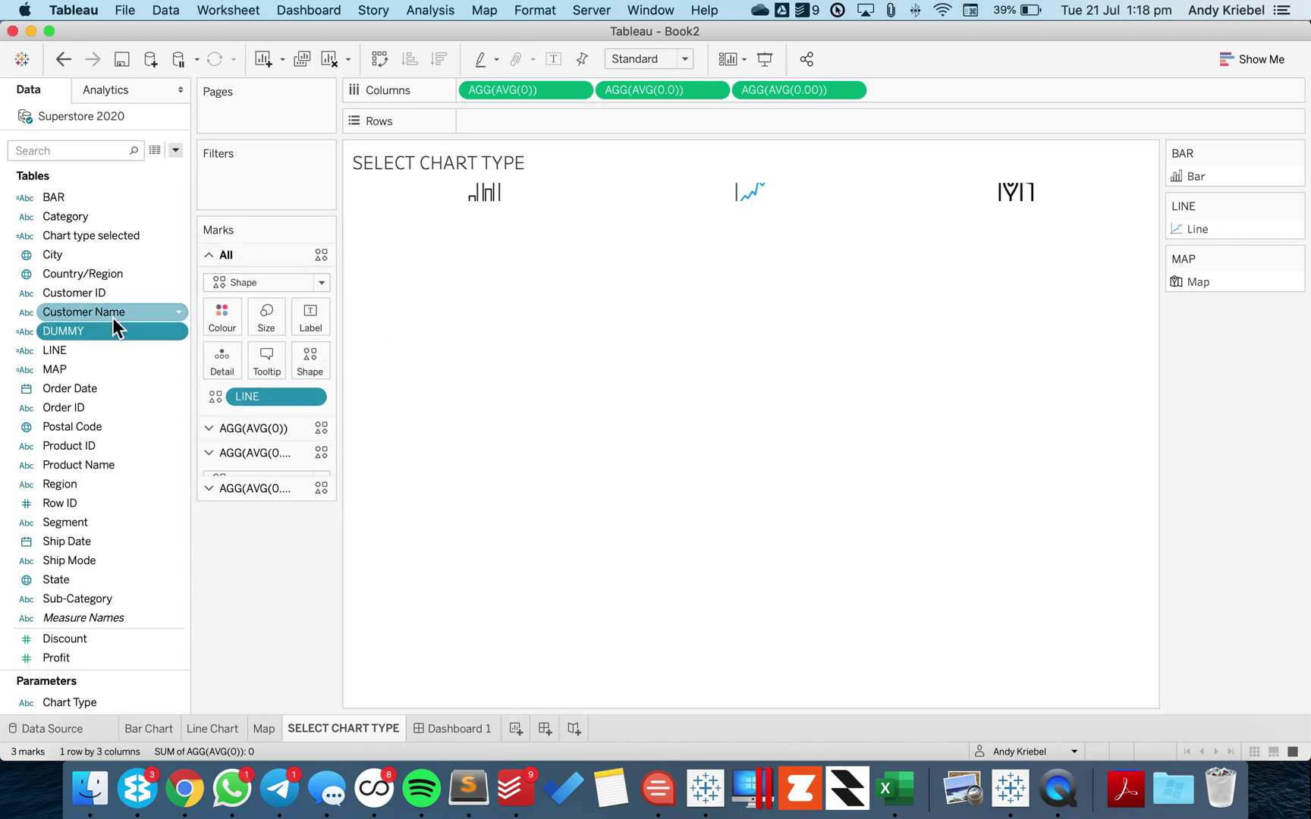
{"action": "left_click", "coordinate": [94, 334]}
{"action": "left_click_drag", "start_coordinate": [94, 331], "coordinate": [223, 361]}
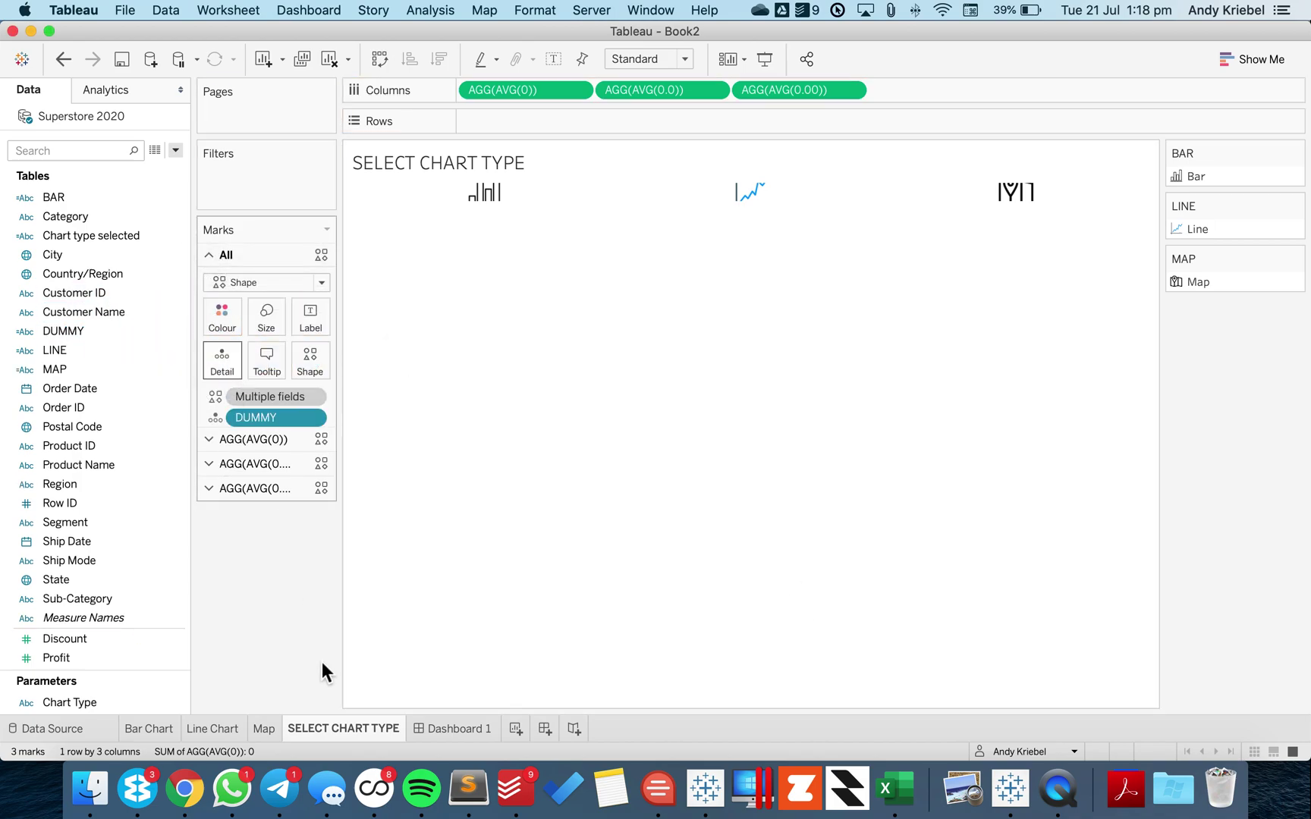
{"action": "left_click", "coordinate": [452, 728]}
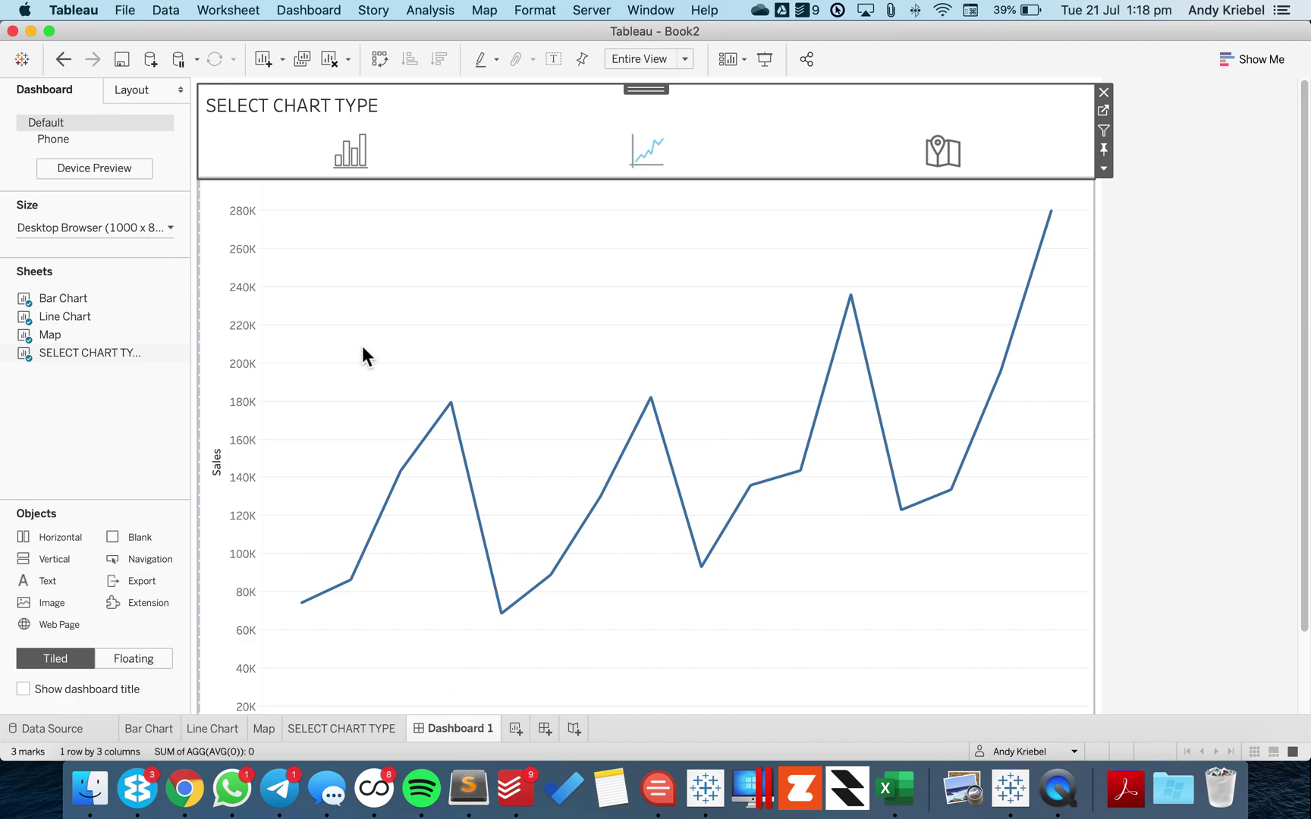
- Create an 'Update Dummy' filter action targeting SELECT CHART TYPE, run on Select, using selected fields
{"action": "left_click", "coordinate": [302, 11]}
{"action": "left_click", "coordinate": [327, 232]}
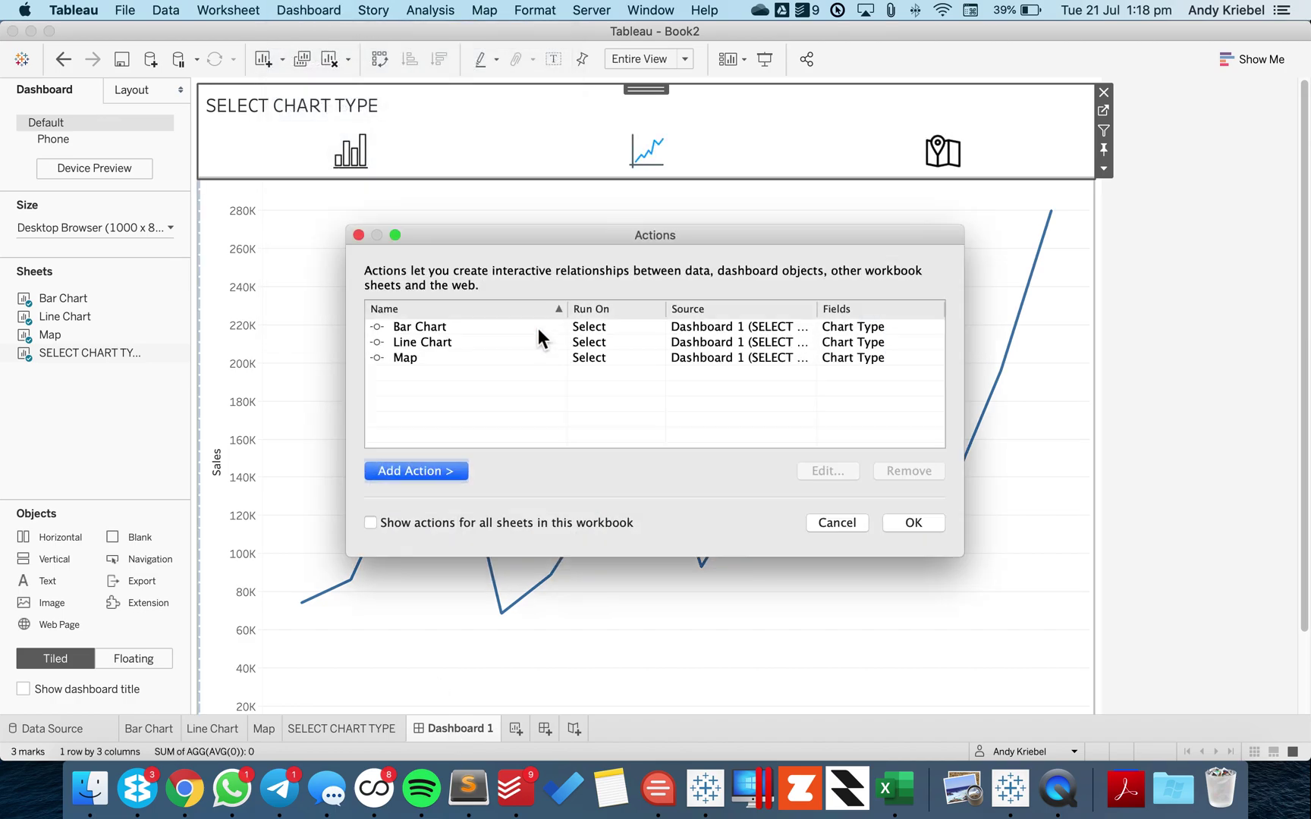
{"action": "left_click", "coordinate": [461, 471]}
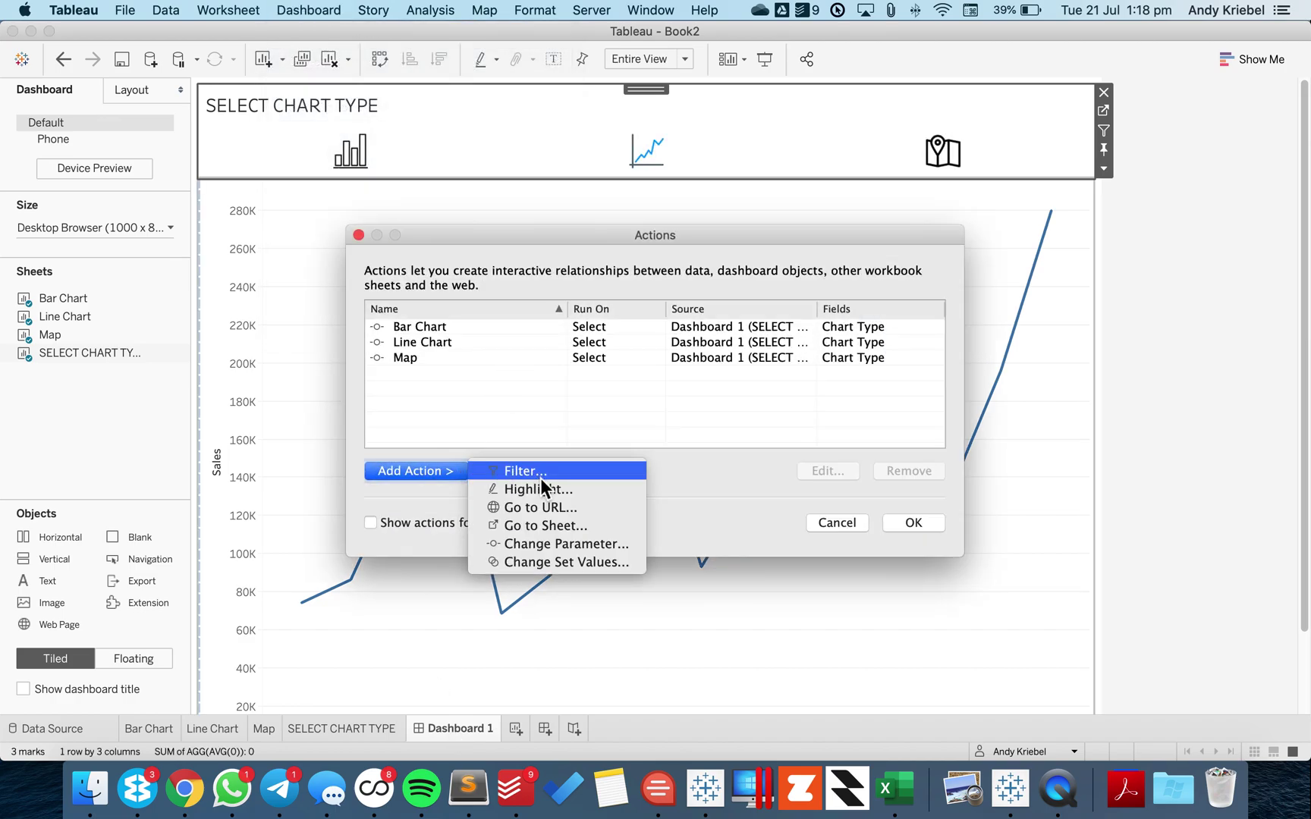
{"action": "left_click", "coordinate": [544, 471]}
{"action": "type", "text": "Update Dummt"}
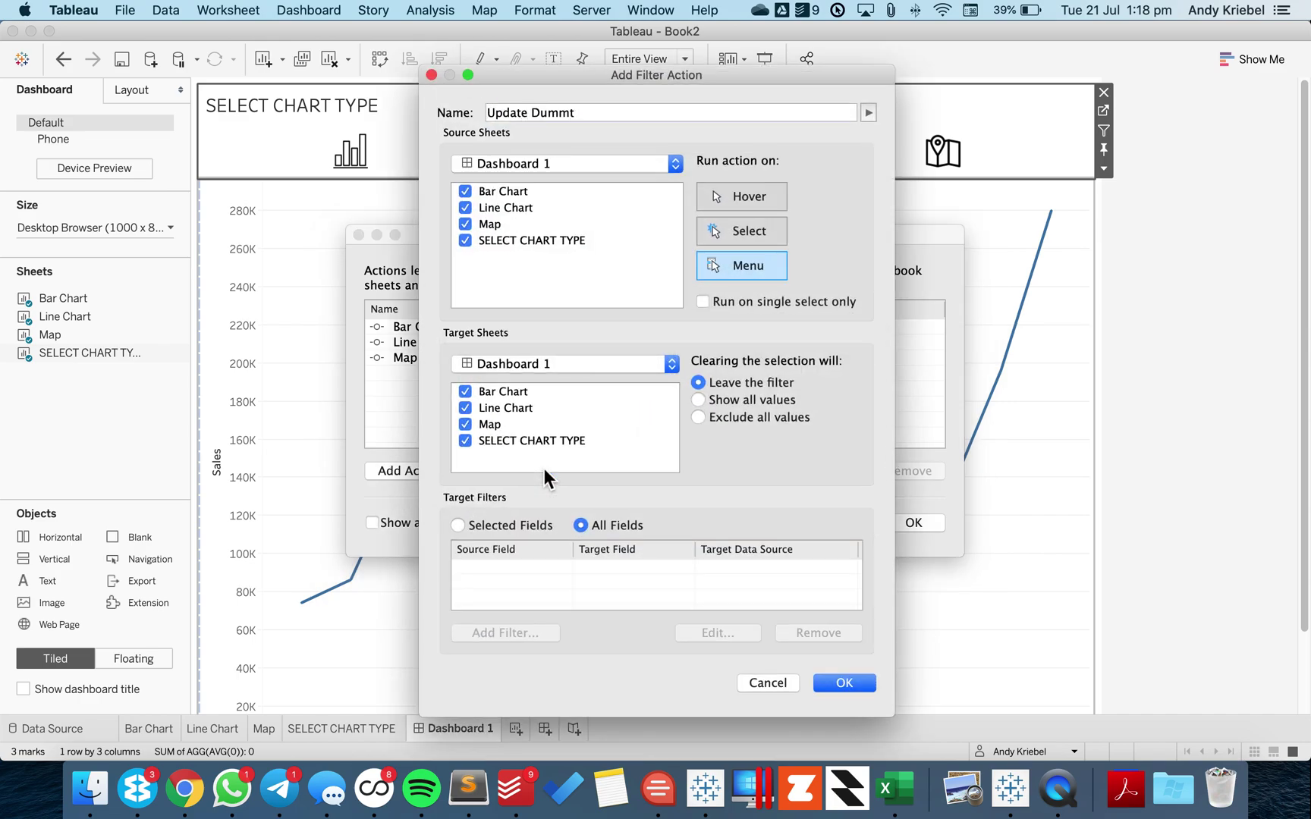
{"action": "key", "text": "BackSpace"}
{"action": "type", "text": "y"}
{"action": "left_click", "coordinate": [483, 370]}
{"action": "left_click", "coordinate": [497, 442]}
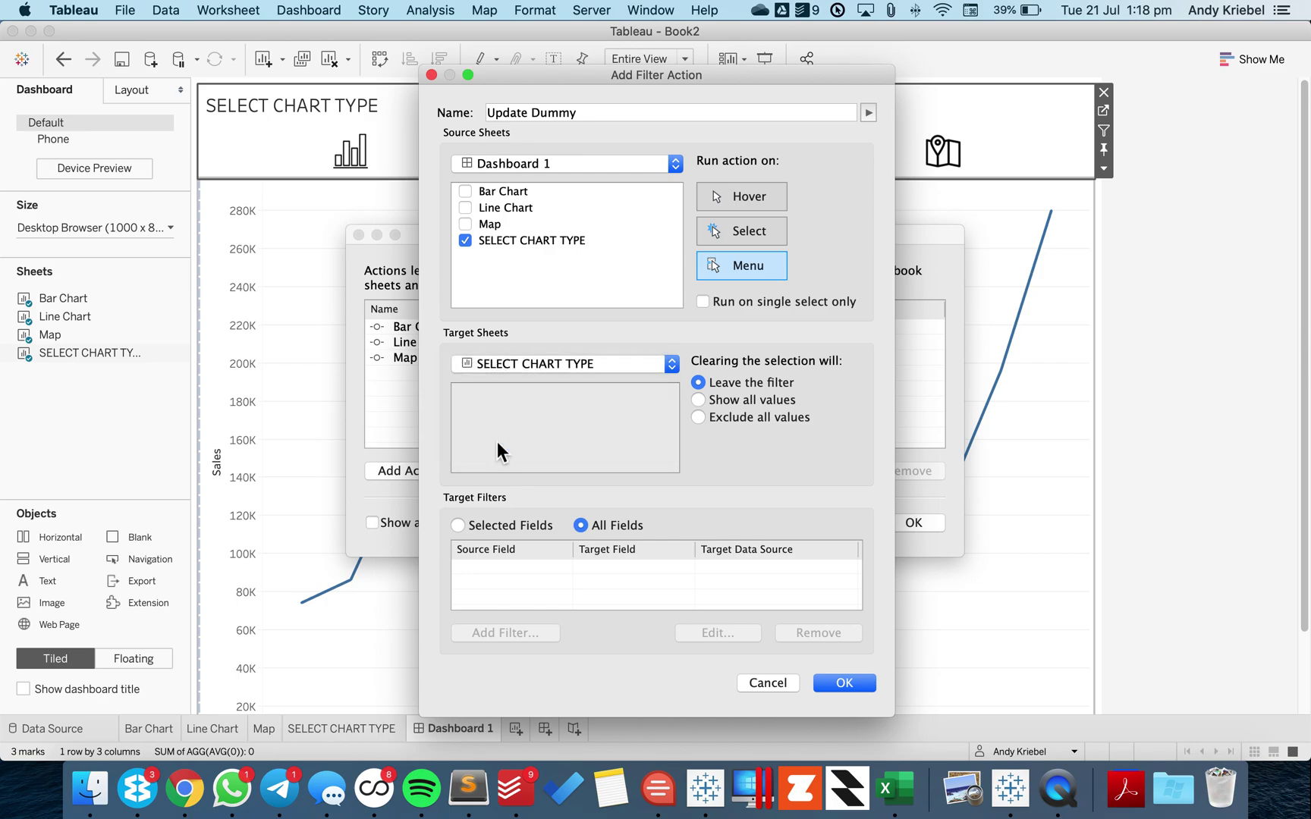
{"action": "left_click", "coordinate": [749, 229]}
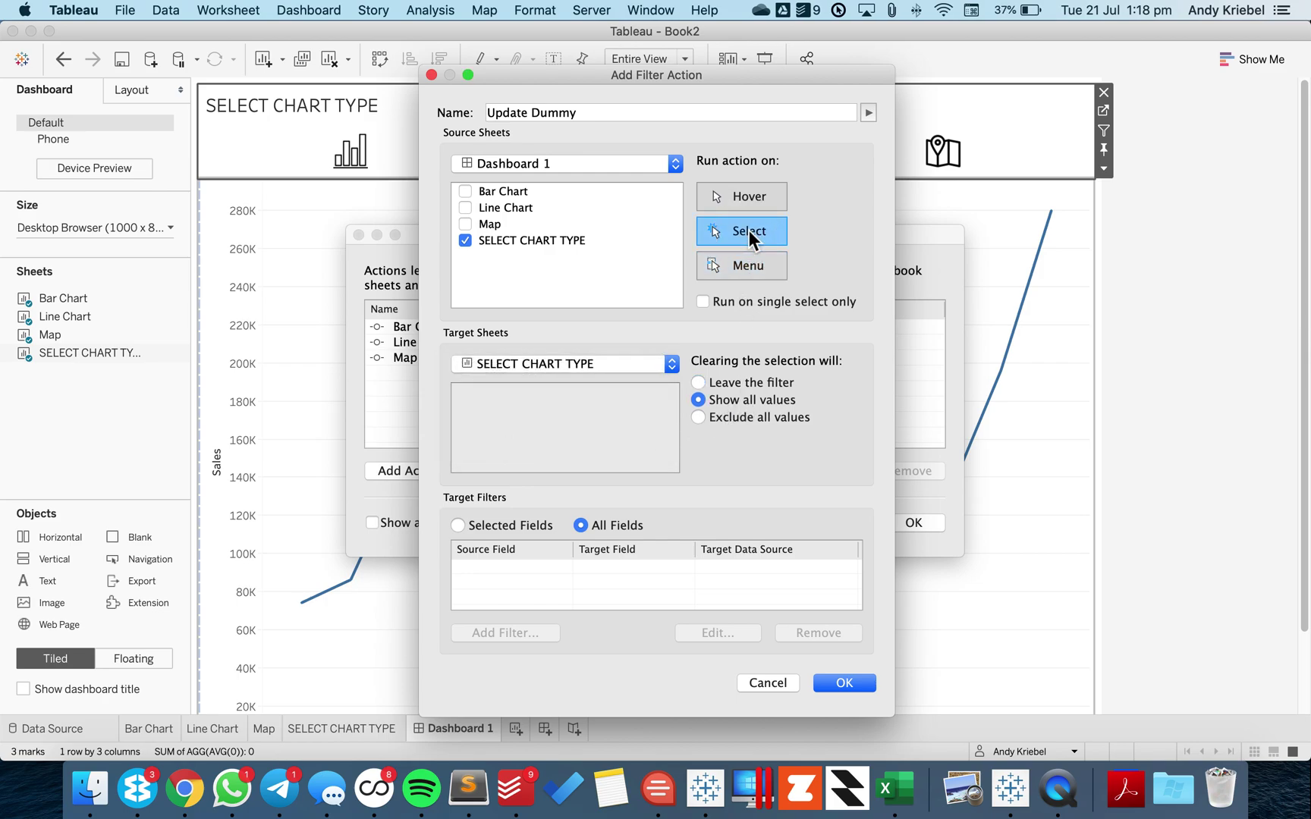
{"action": "left_click", "coordinate": [488, 527]}
- Map the DUMMY source field to the Segment target field and save the action
{"action": "left_click", "coordinate": [500, 634]}
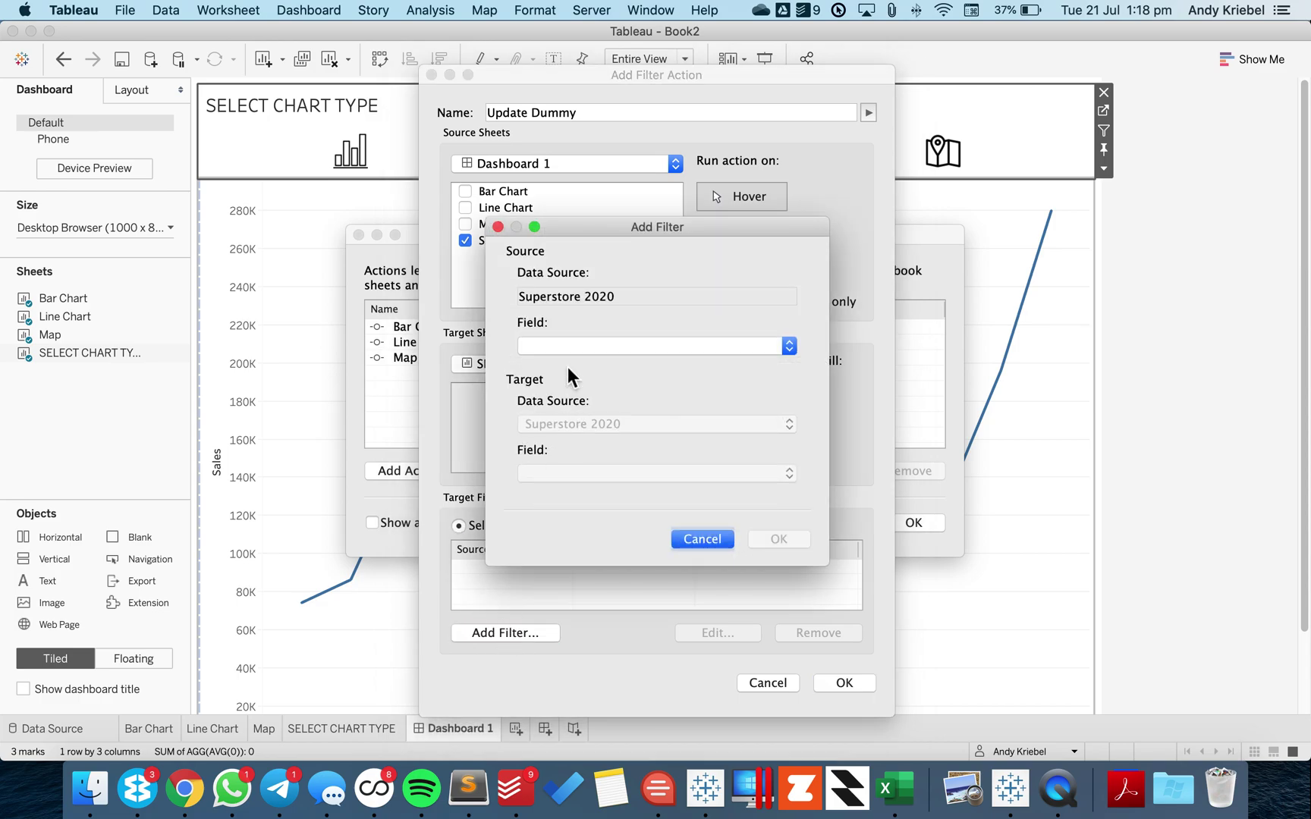
{"action": "left_click", "coordinate": [572, 352]}
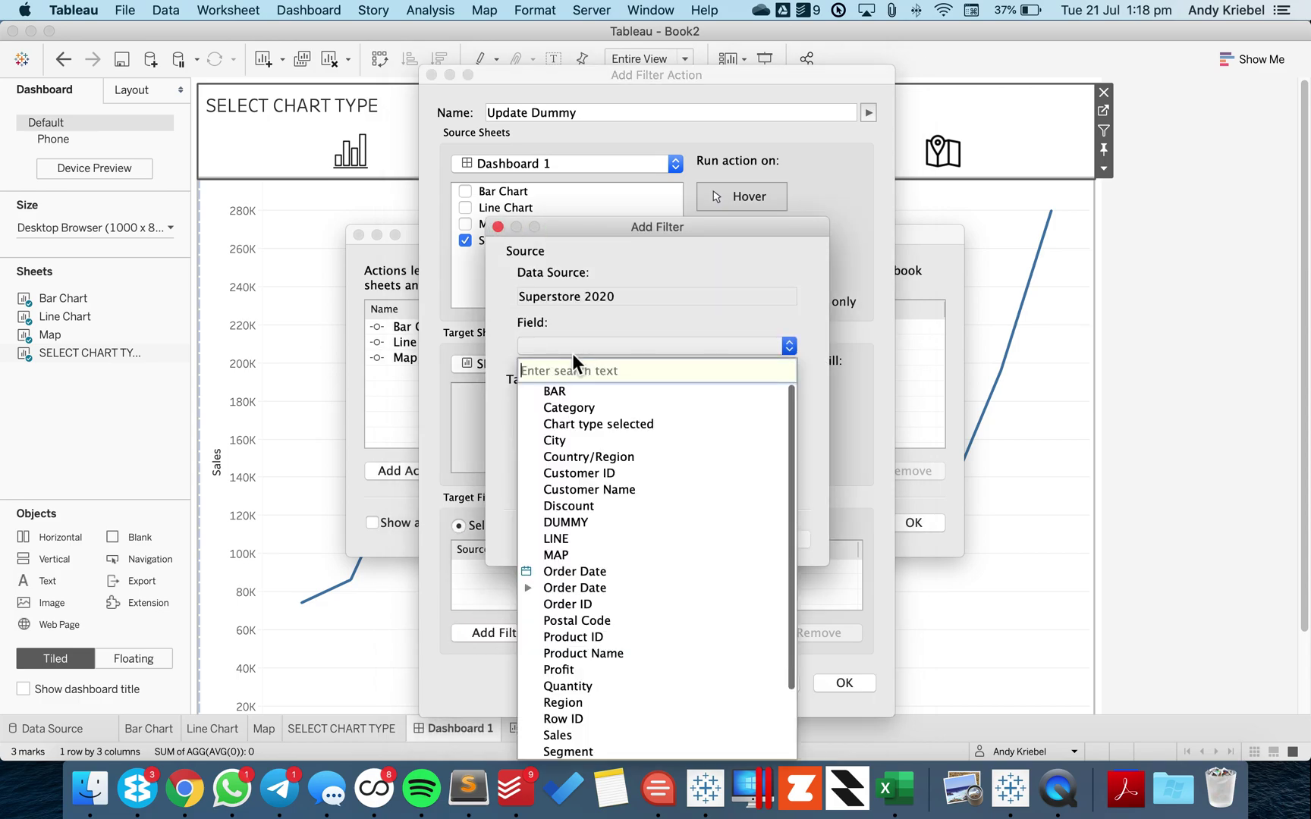
{"action": "left_click", "coordinate": [584, 524]}
{"action": "left_click", "coordinate": [588, 472]}
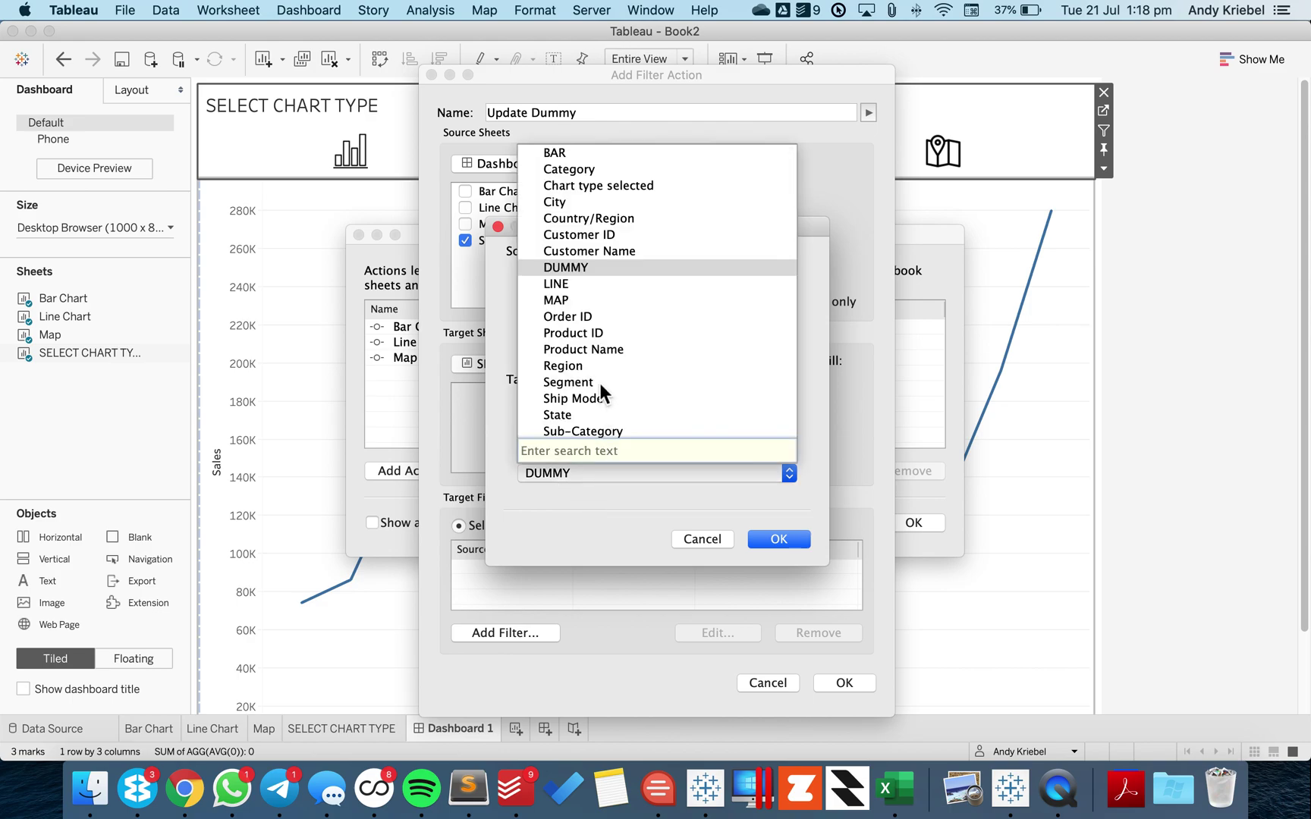
{"action": "left_click", "coordinate": [599, 382]}
{"action": "left_click", "coordinate": [769, 539]}
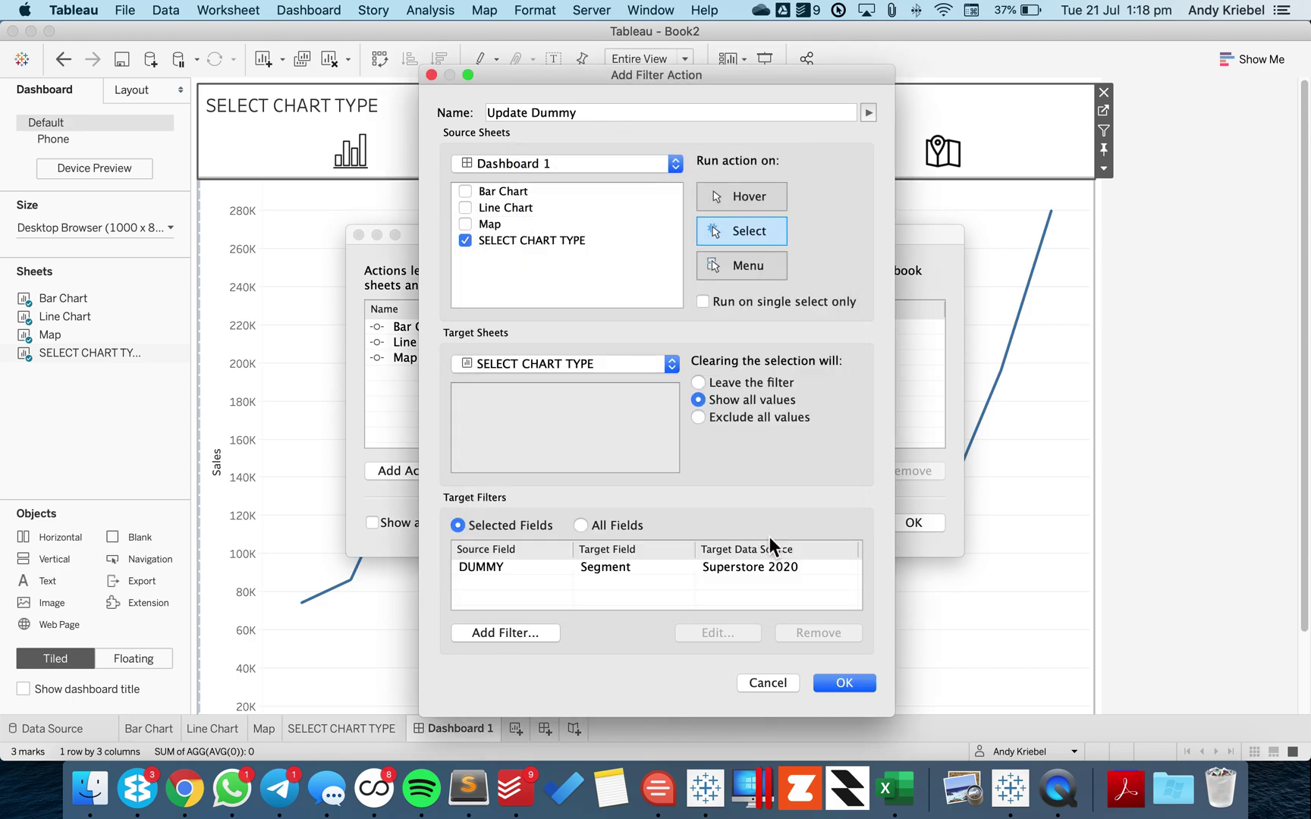
{"action": "left_click", "coordinate": [844, 684]}
{"action": "left_click", "coordinate": [912, 522]}
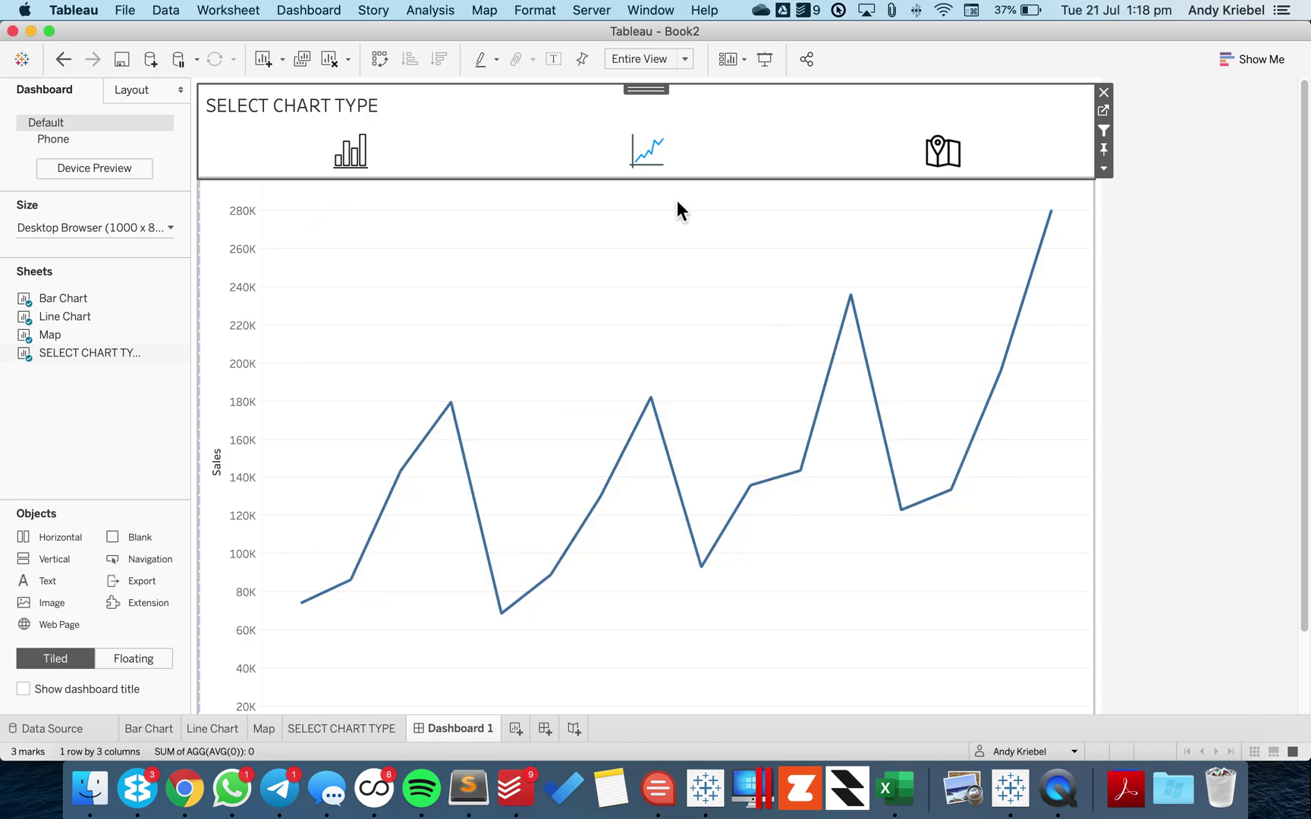
- Switch through the line, bar and map charts using the icons
{"action": "left_click", "coordinate": [653, 158]}
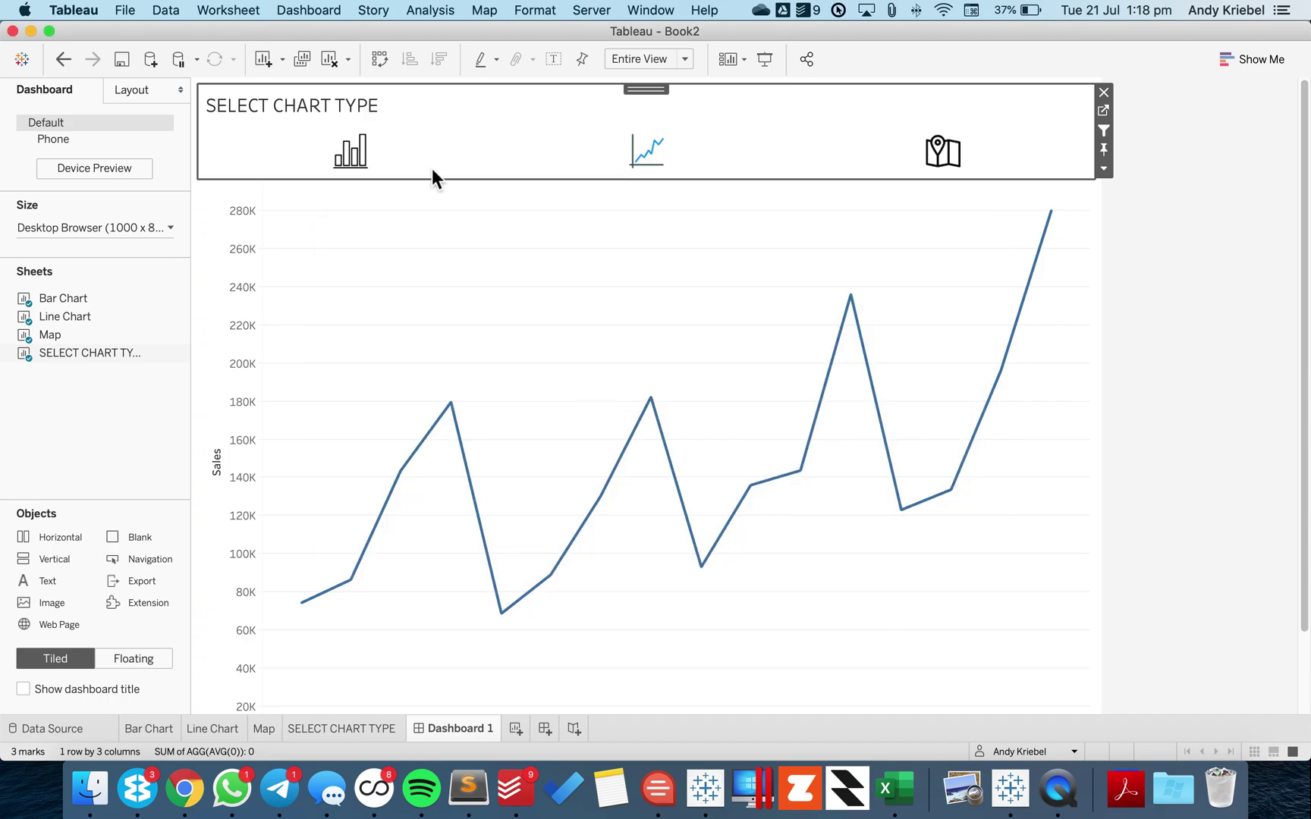
{"action": "left_click", "coordinate": [361, 161]}
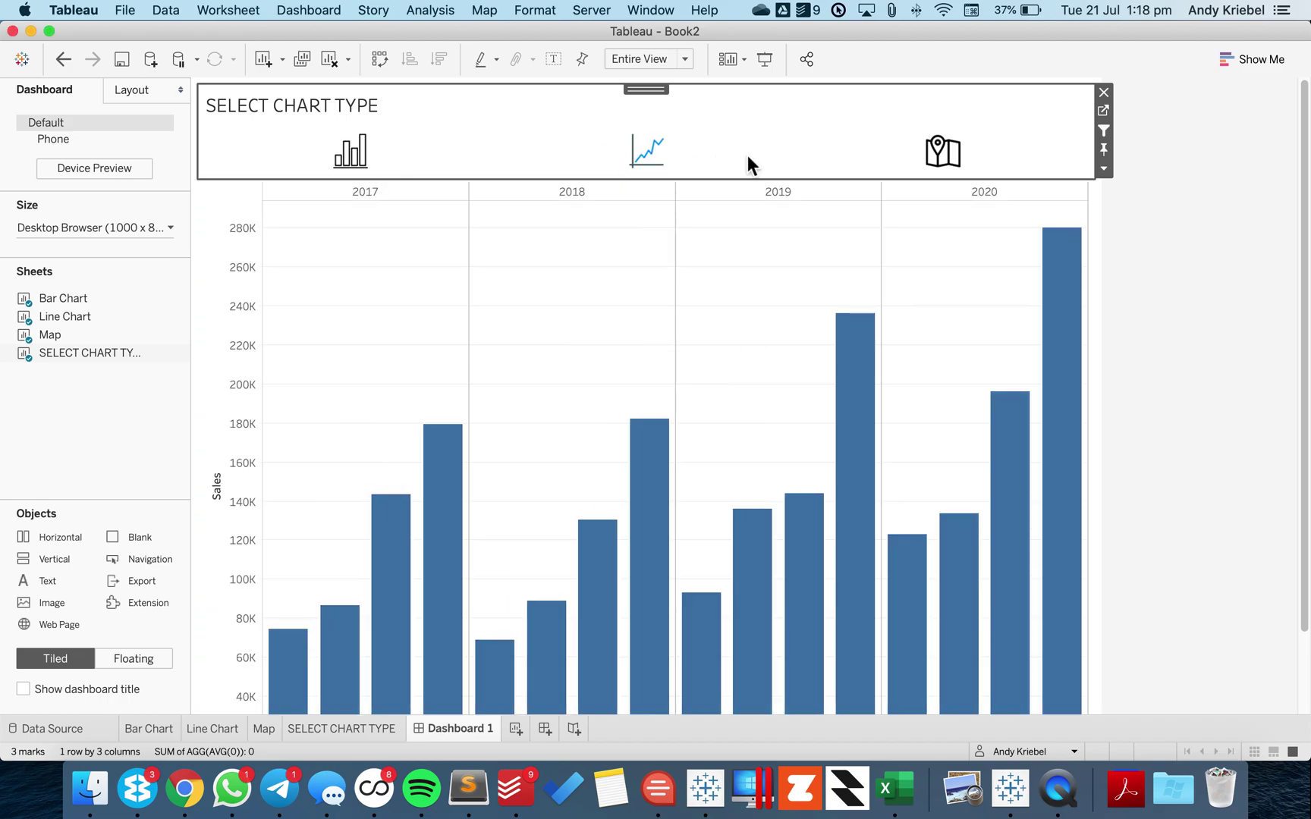
{"action": "left_click", "coordinate": [948, 168]}
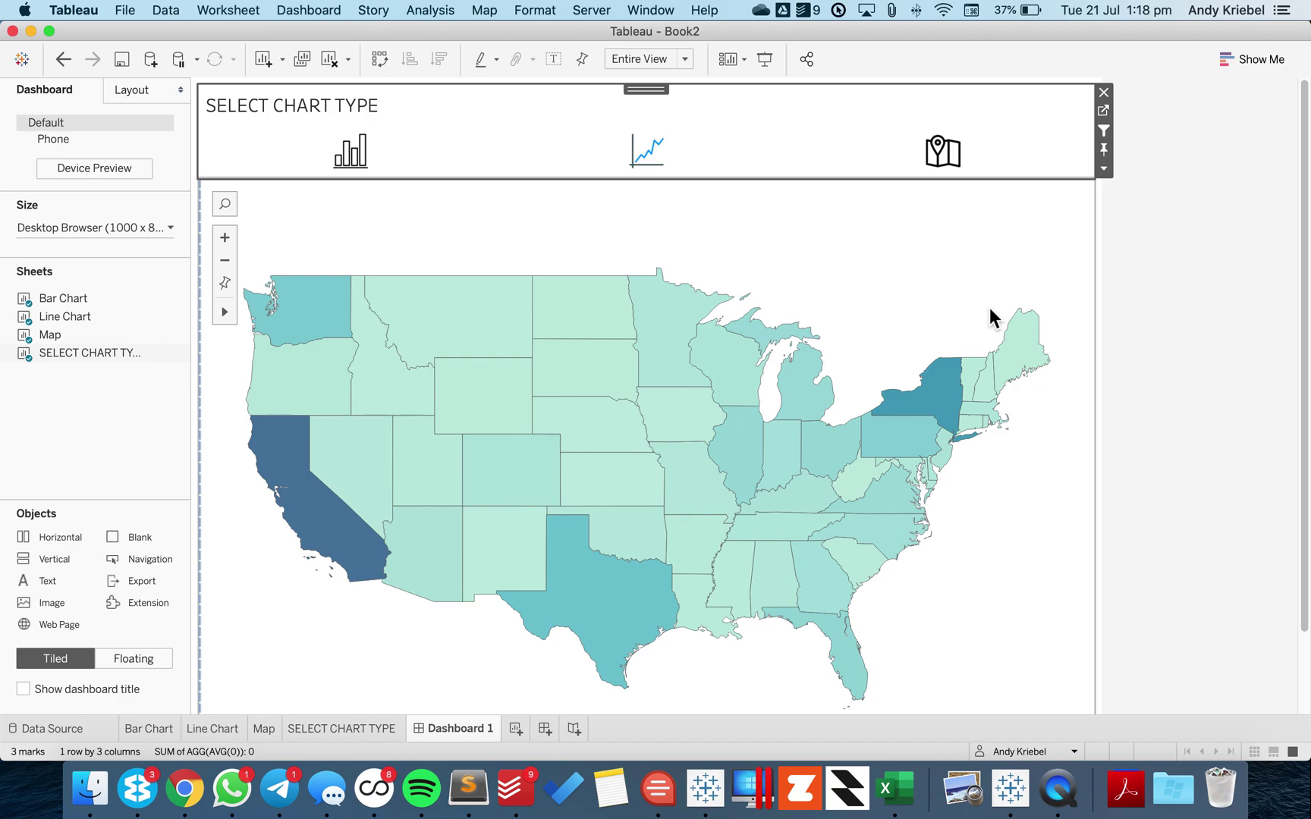
- Select the map sheet, its container and the icon sheet, then cycle bar, line and map again
{"action": "left_click", "coordinate": [940, 277]}
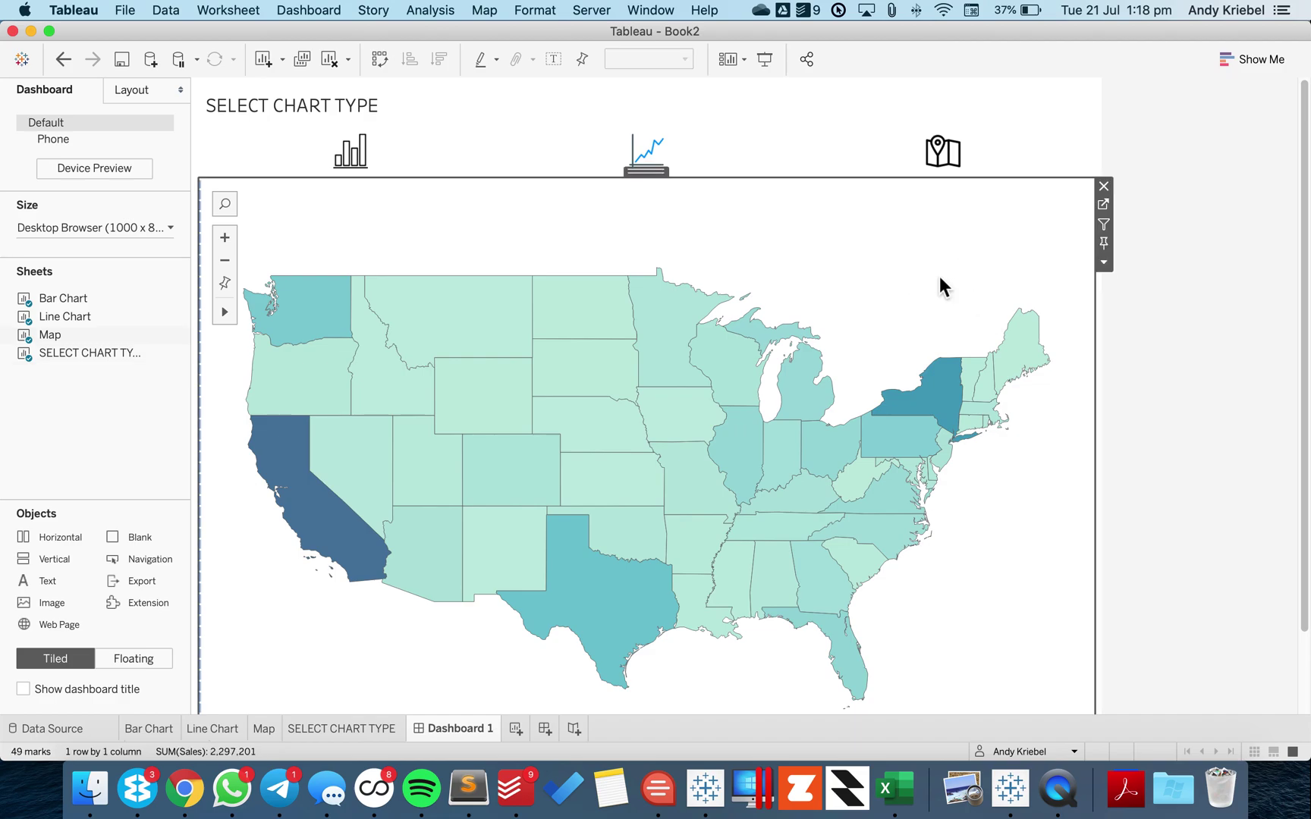
{"action": "double_click", "coordinate": [655, 176]}
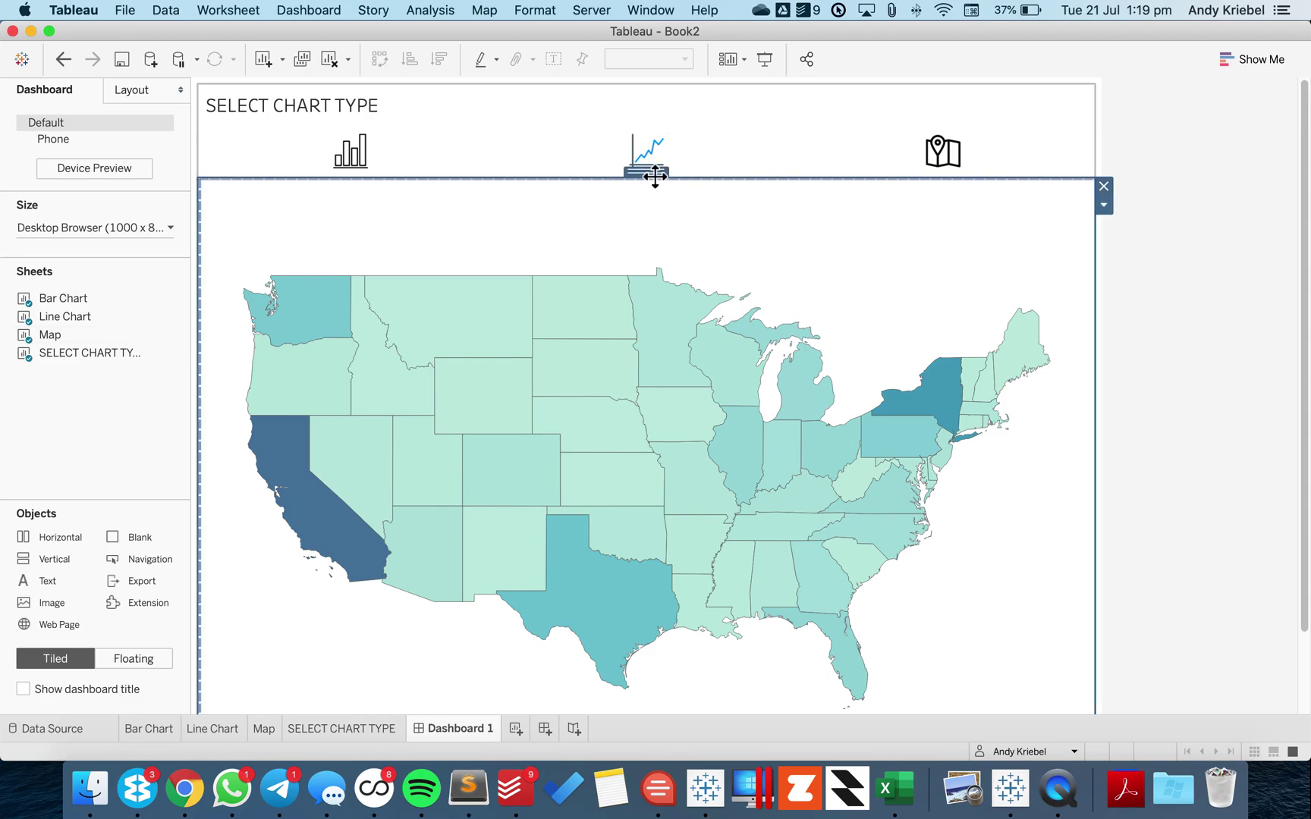
{"action": "left_click", "coordinate": [510, 98]}
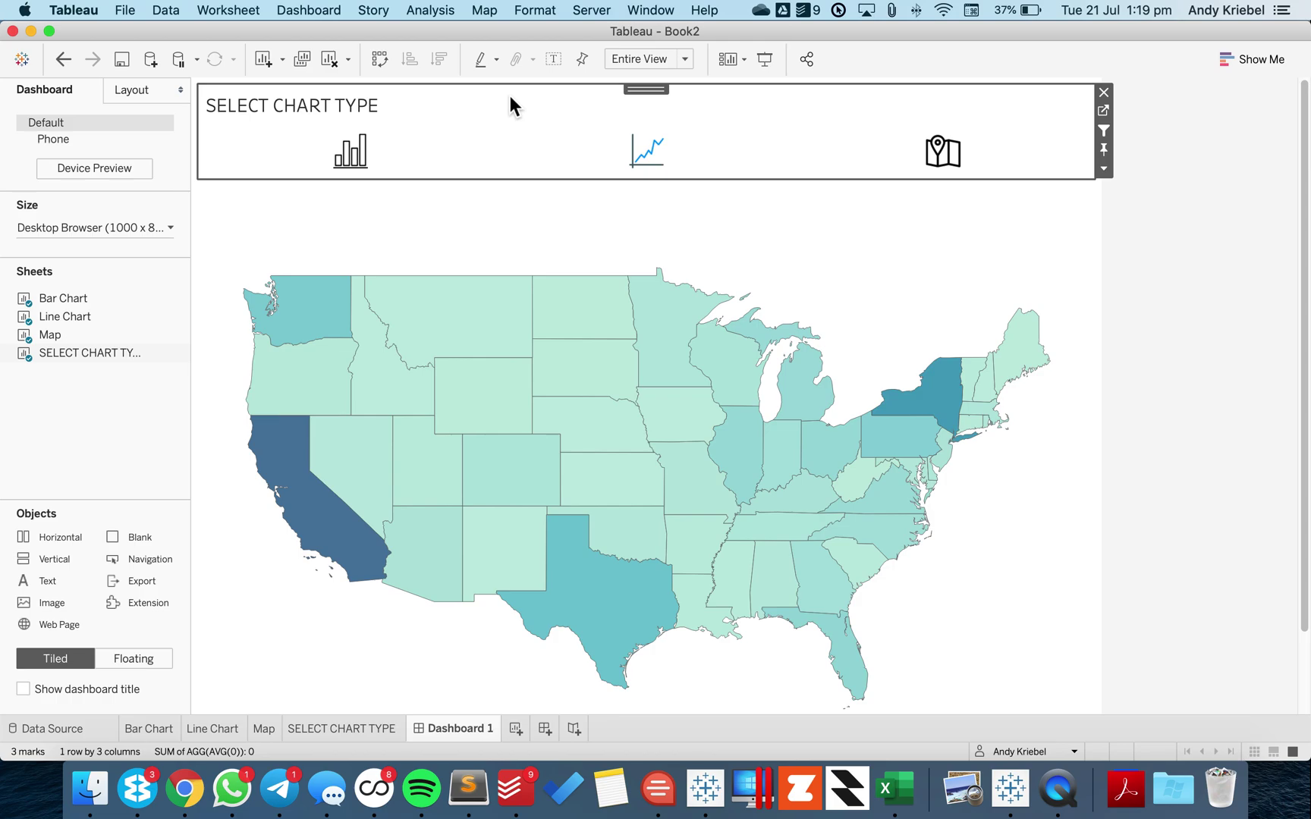
{"action": "left_click", "coordinate": [357, 161]}
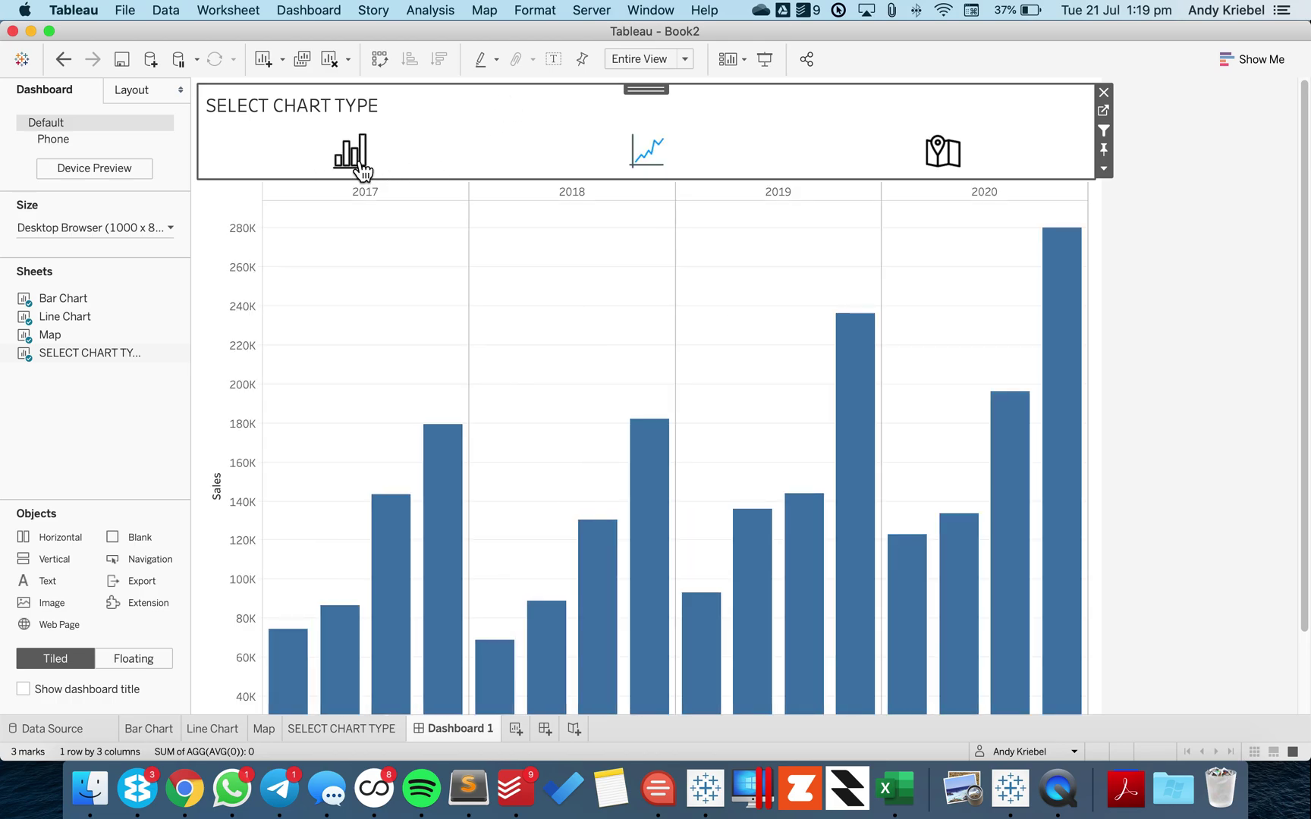
{"action": "left_click", "coordinate": [644, 153]}
{"action": "left_click", "coordinate": [954, 161]}
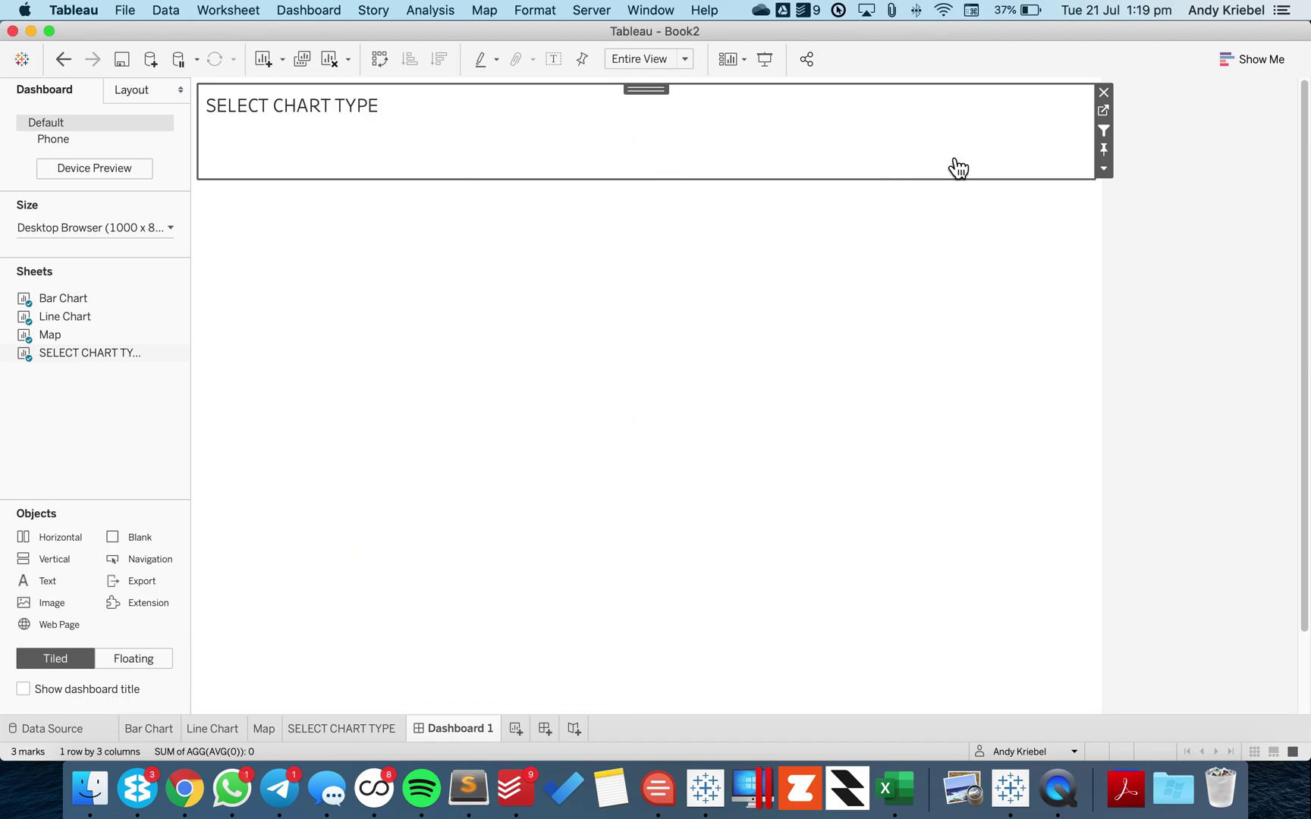